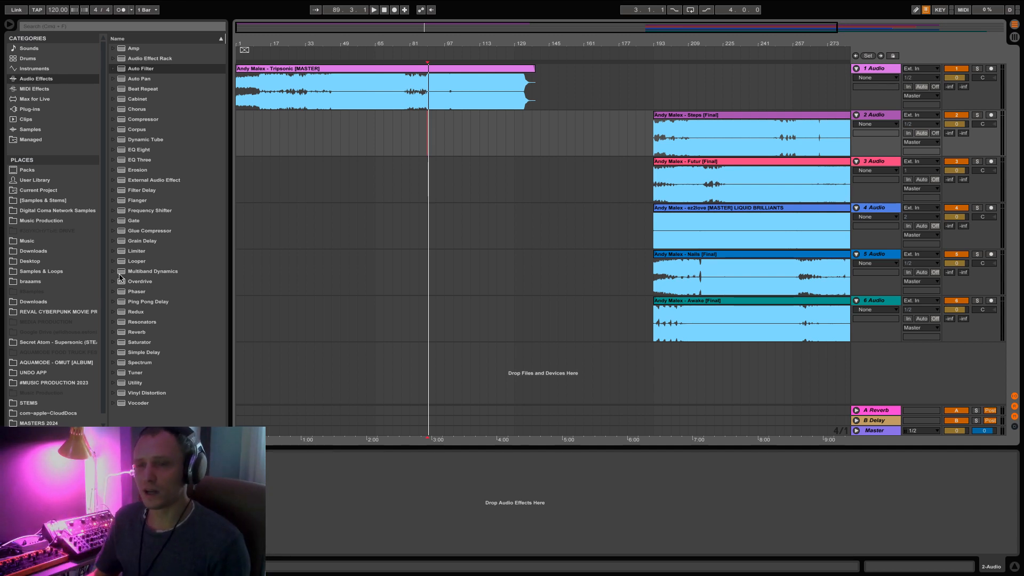
- Try the Steps clip at bar 89 beneath Tripsonic, listen to the overlap, and return the clip to bar 193
click(377, 69)
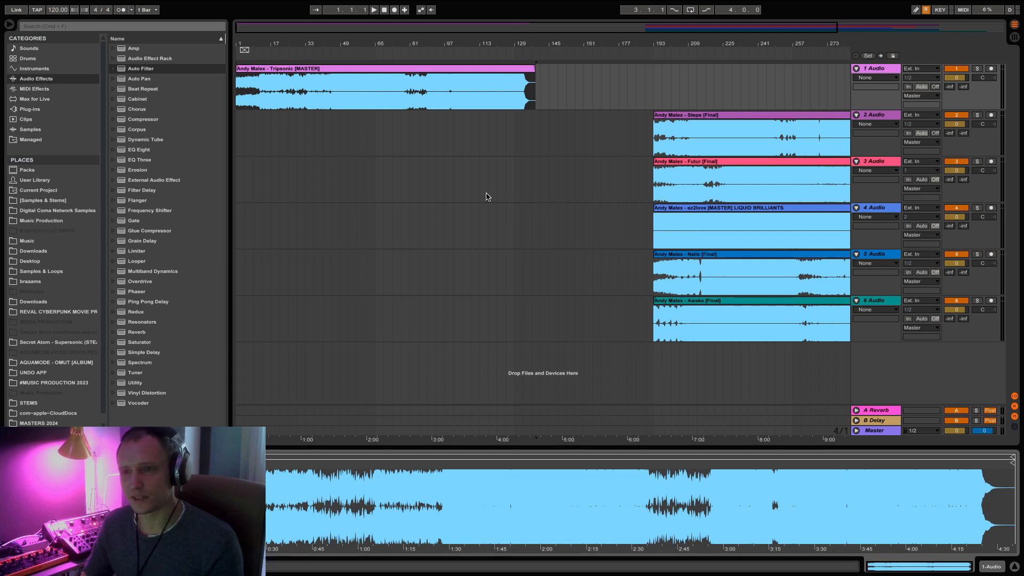
click(467, 138)
drag(698, 121, 479, 124)
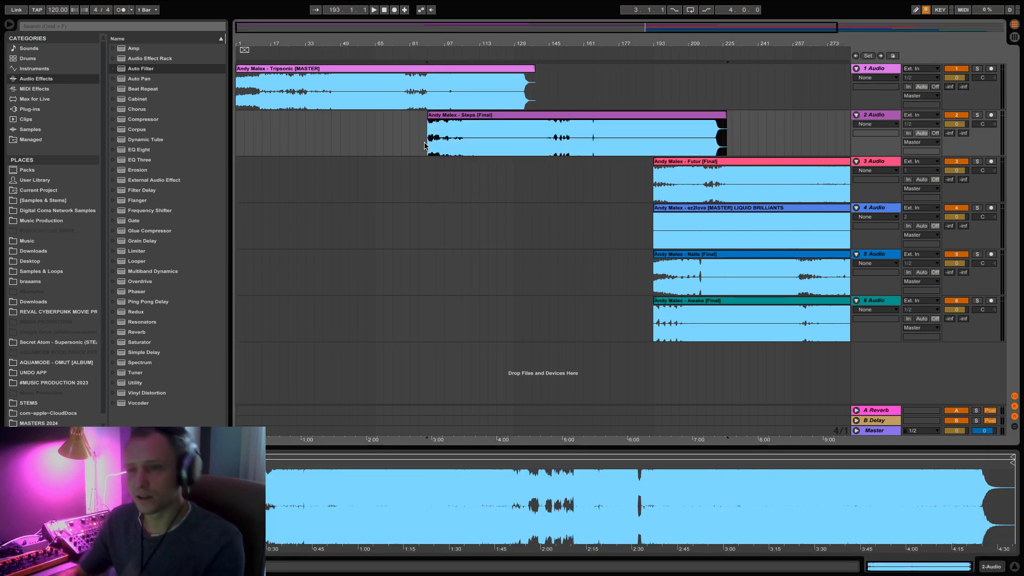
click(425, 145)
key(space)
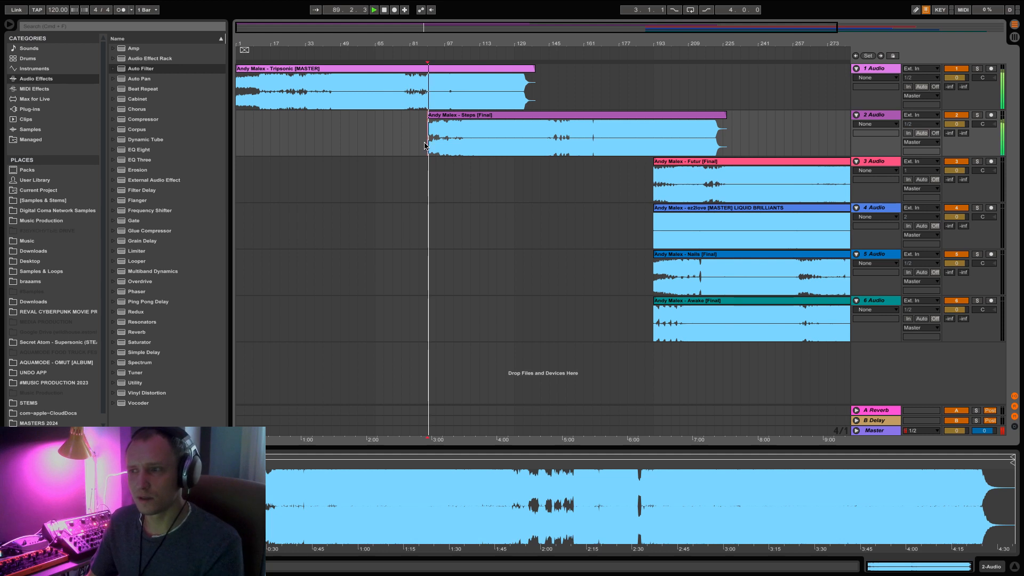
click(486, 140)
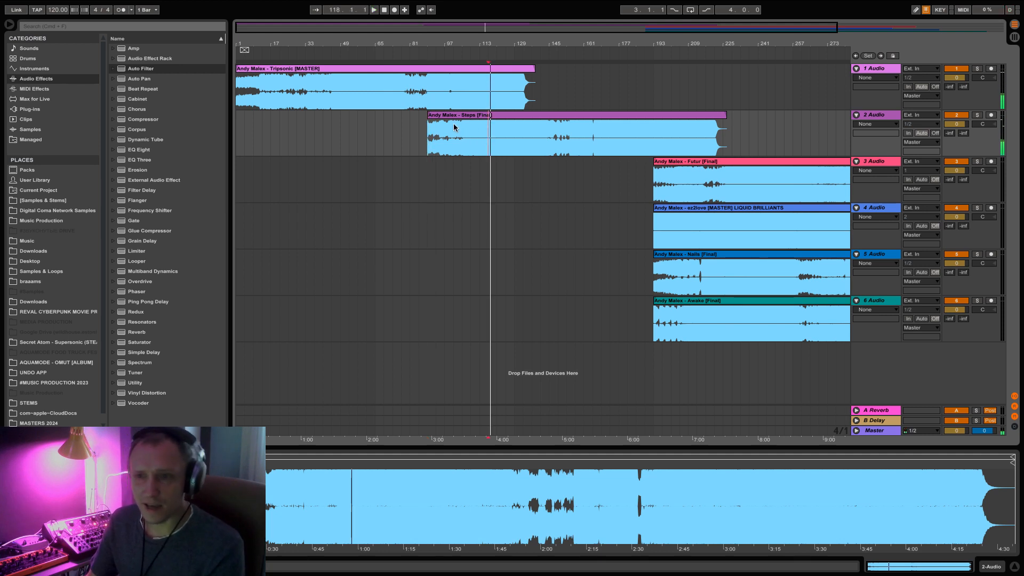
drag(453, 127, 679, 128)
- Play the start of the Tripsonic clip with the metronome on to compare its beat, and turn the metronome off
click(342, 71)
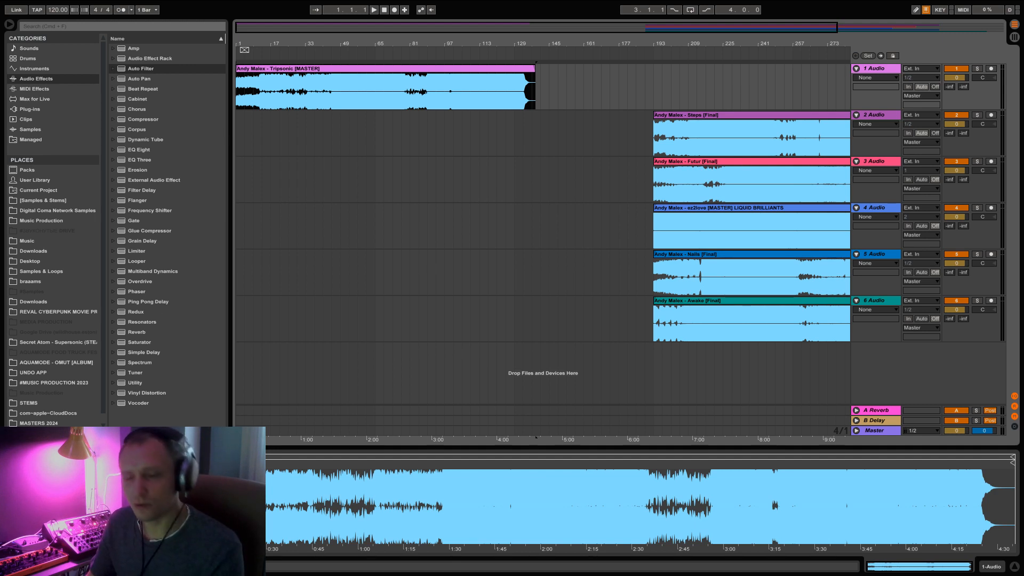
mouse_move(337, 44)
mouse_down()
mouse_move(338, 64)
mouse_move(320, 30)
mouse_up()
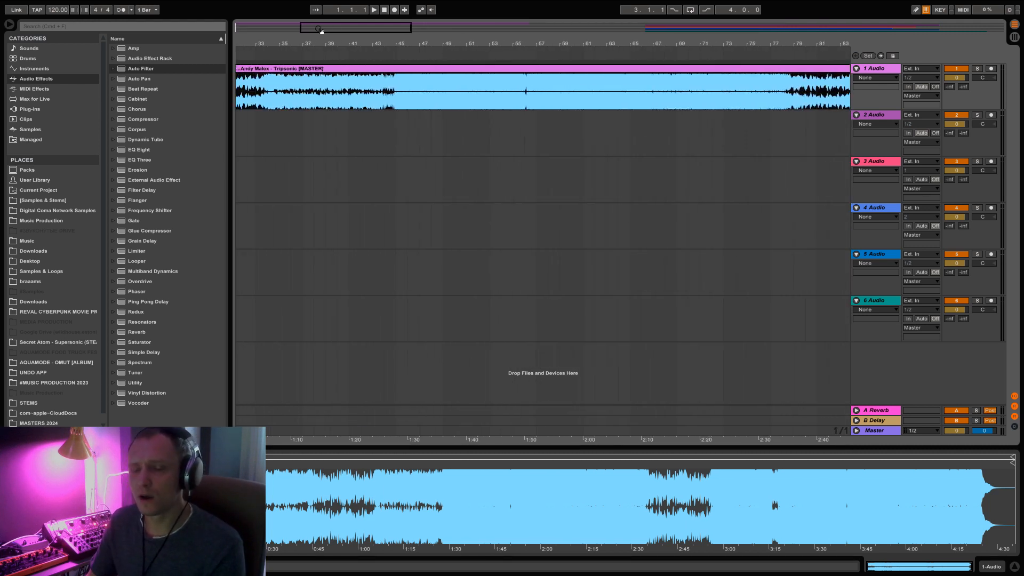
scroll(446, 143, left, 10)
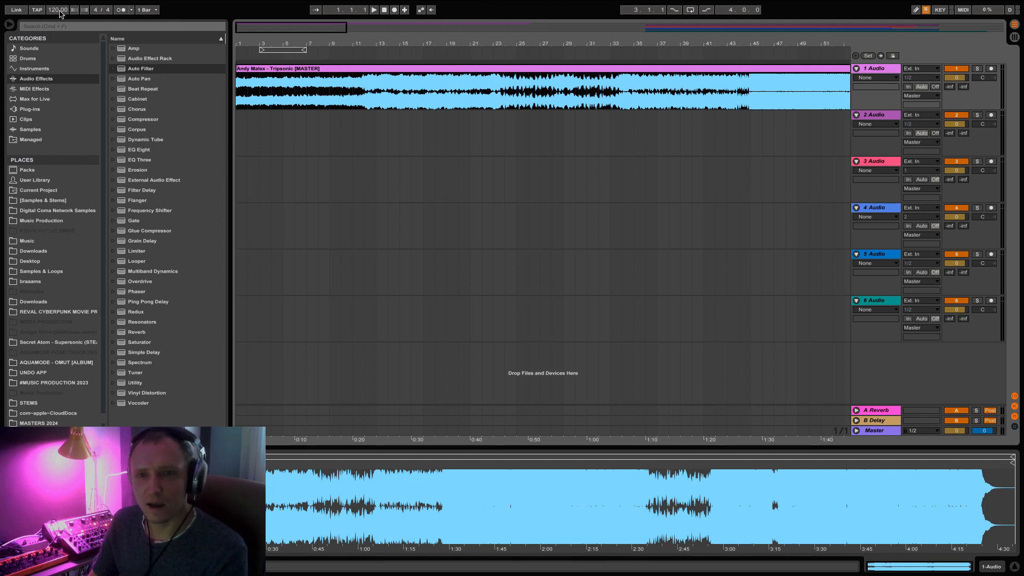
click(121, 9)
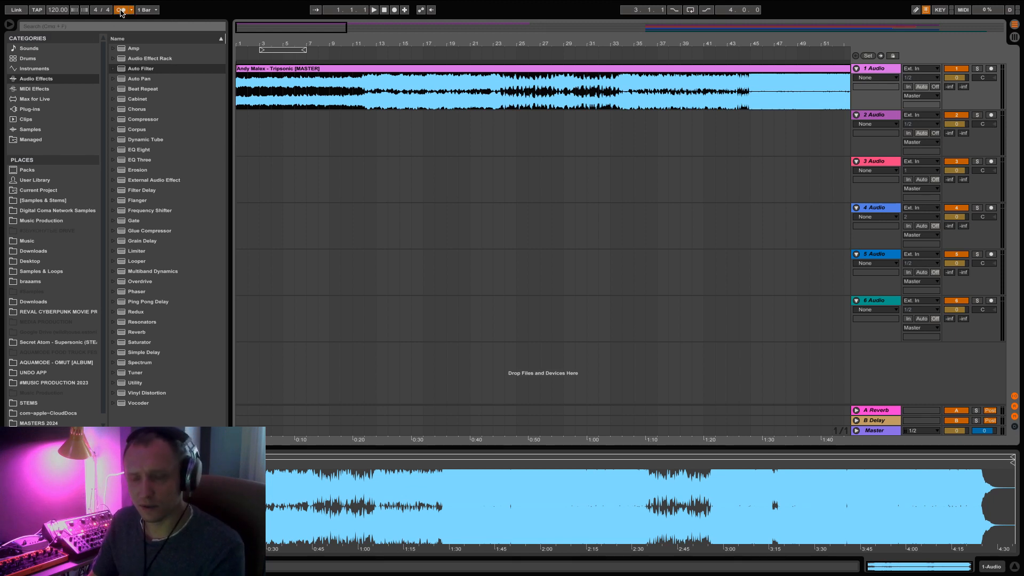
key(space)
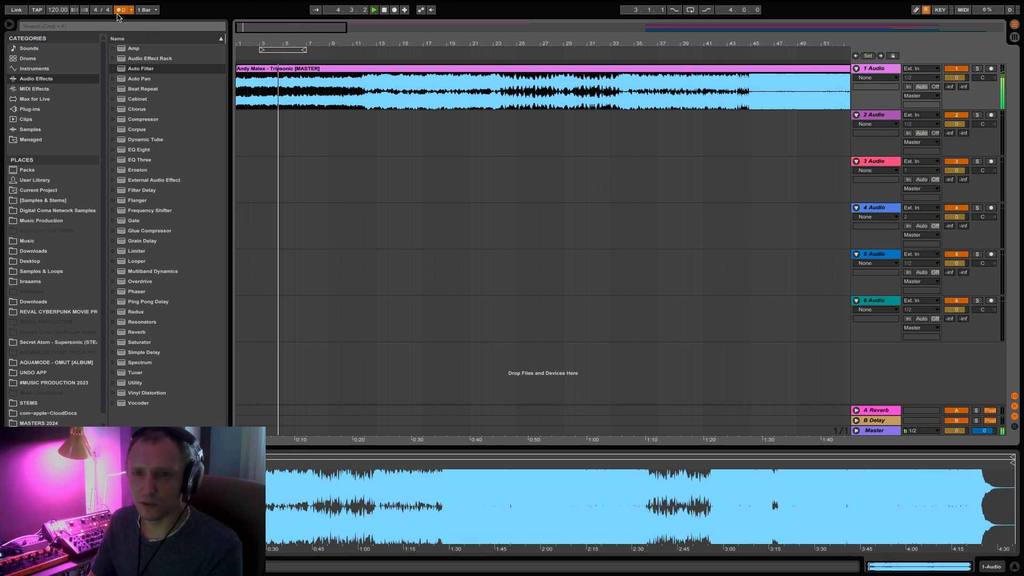
click(118, 11)
- Set the project tempo to 174 BPM so that Tripsonic's opening beats line up with the bar grid
drag(302, 26, 301, 40)
scroll(492, 93, left, 20)
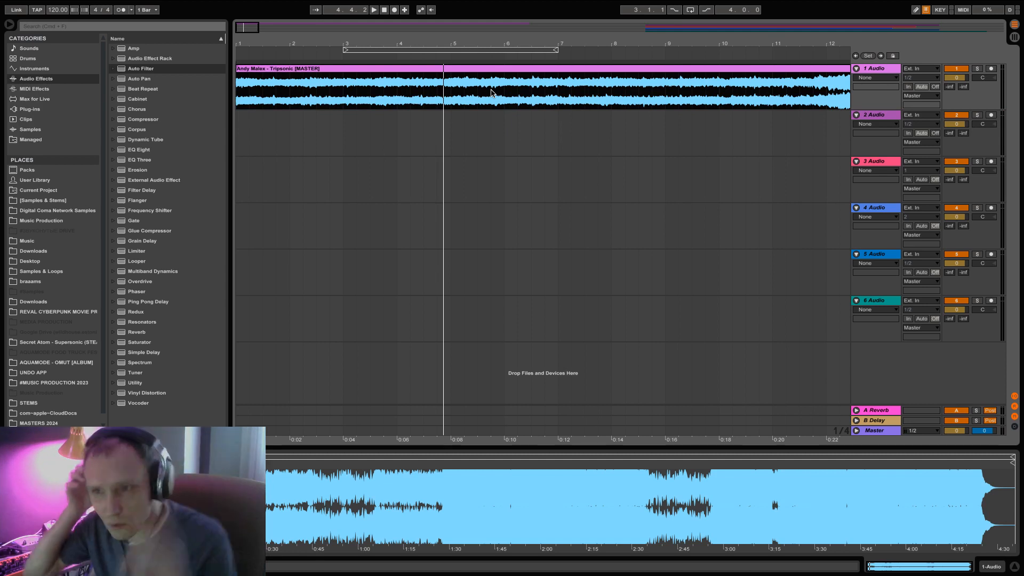
drag(252, 28, 251, 43)
scroll(347, 139, left, 20)
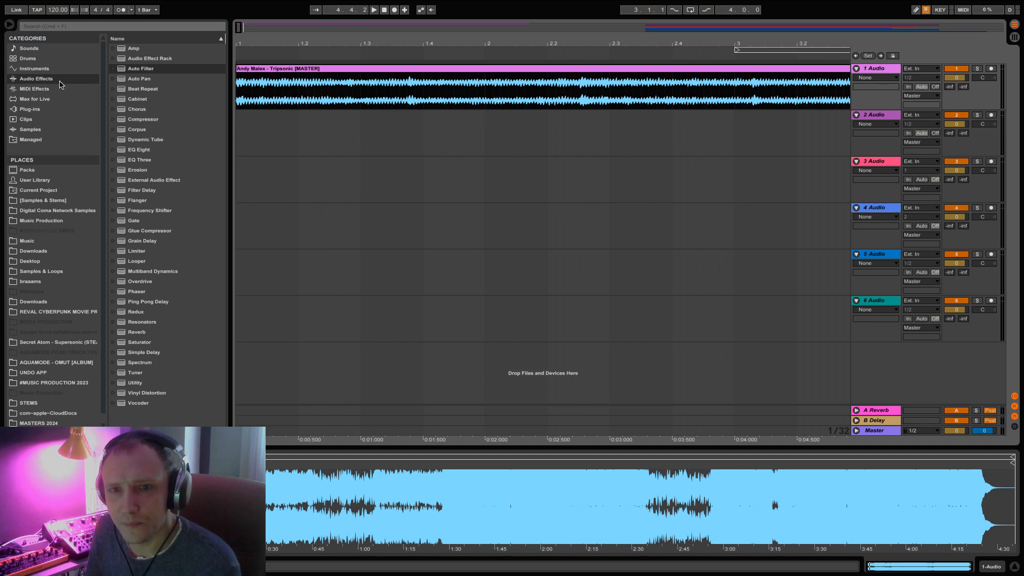
drag(56, 12, 56, 0)
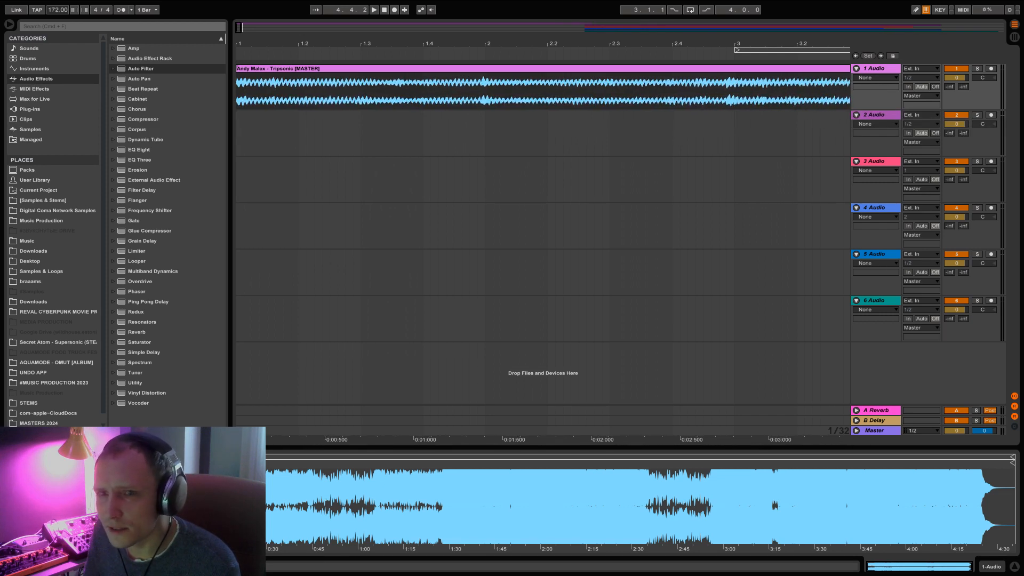
key(Up)
key(Up)
key(Up)
key(Up)
key(Down)
key(Down)
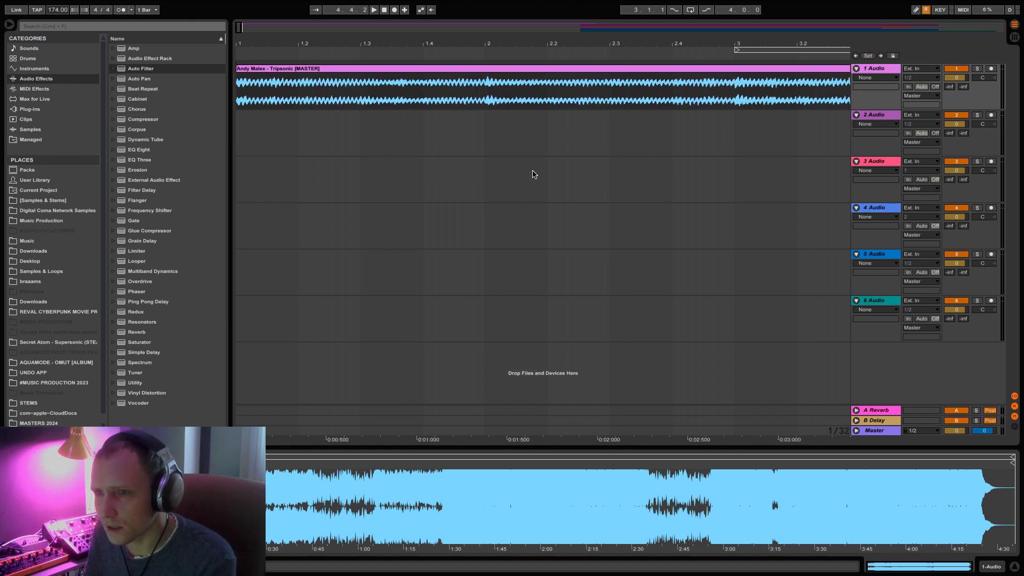
- Check Tripsonic's beats against the grid at bars 2 and 3 and play the opening bars
click(736, 96)
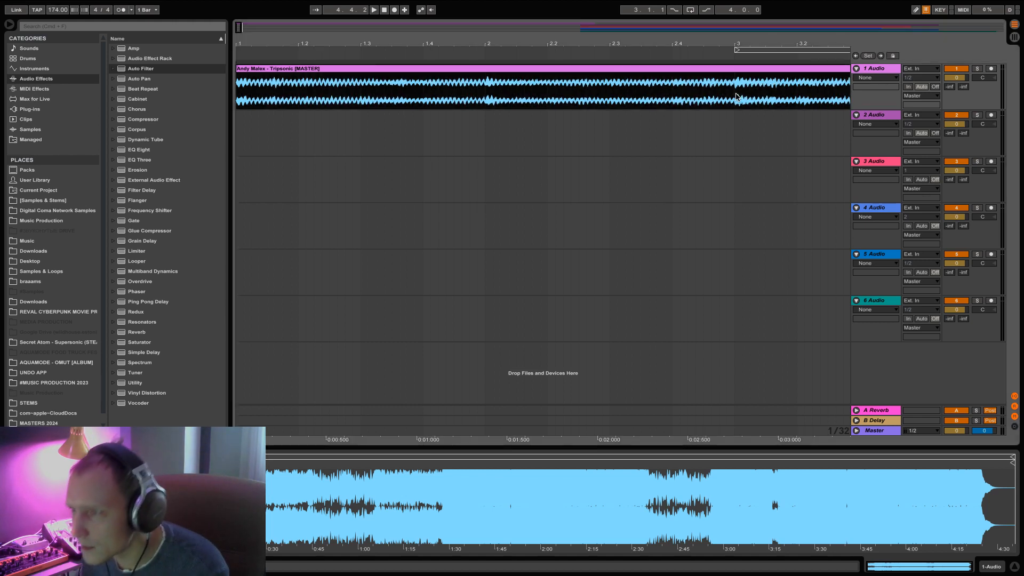
click(485, 103)
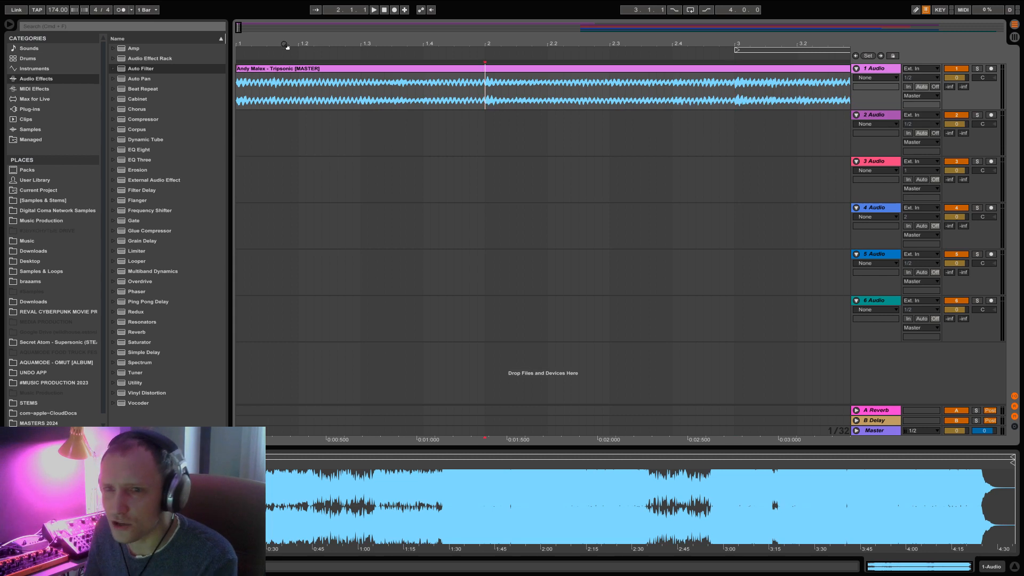
drag(240, 30, 250, 30)
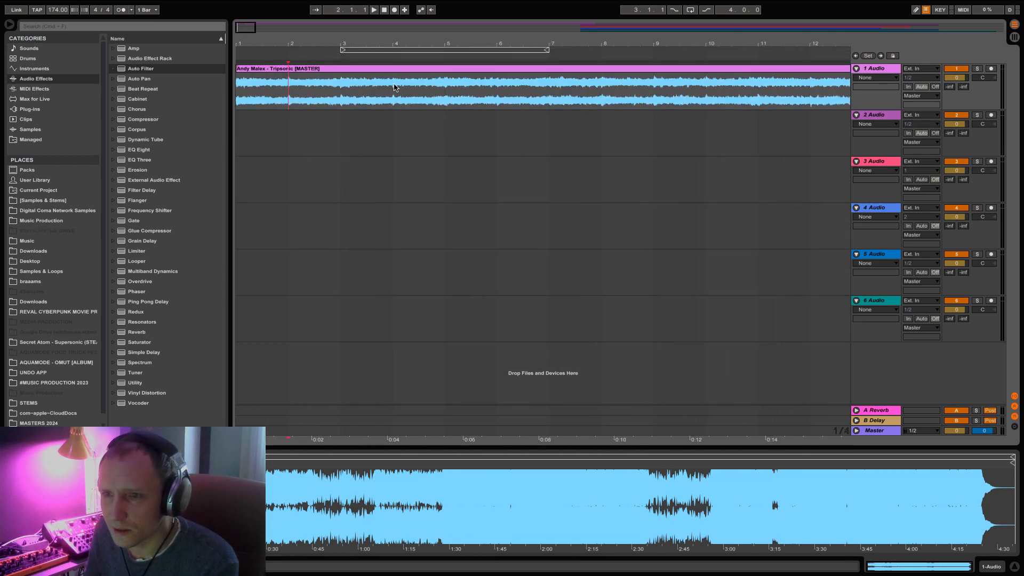
key(space)
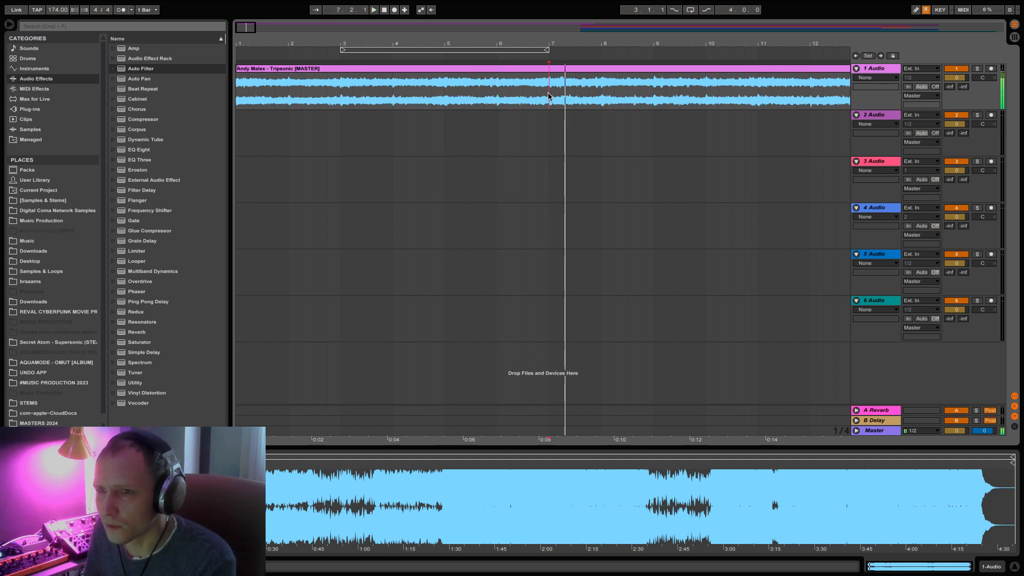
- Loop the first four bars of Tripsonic and play the loop
drag(446, 96, 111, 99)
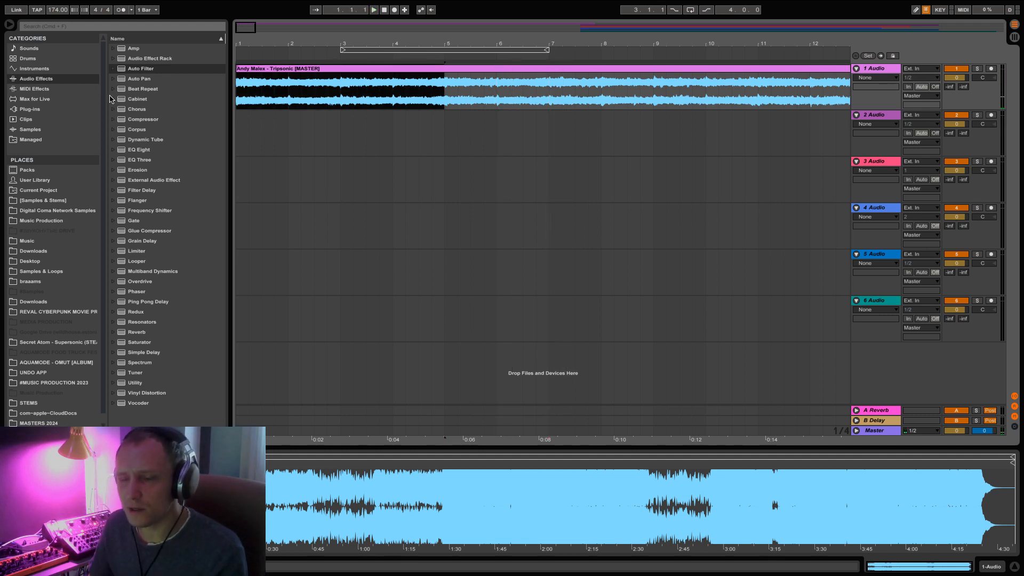
drag(440, 95, 212, 90)
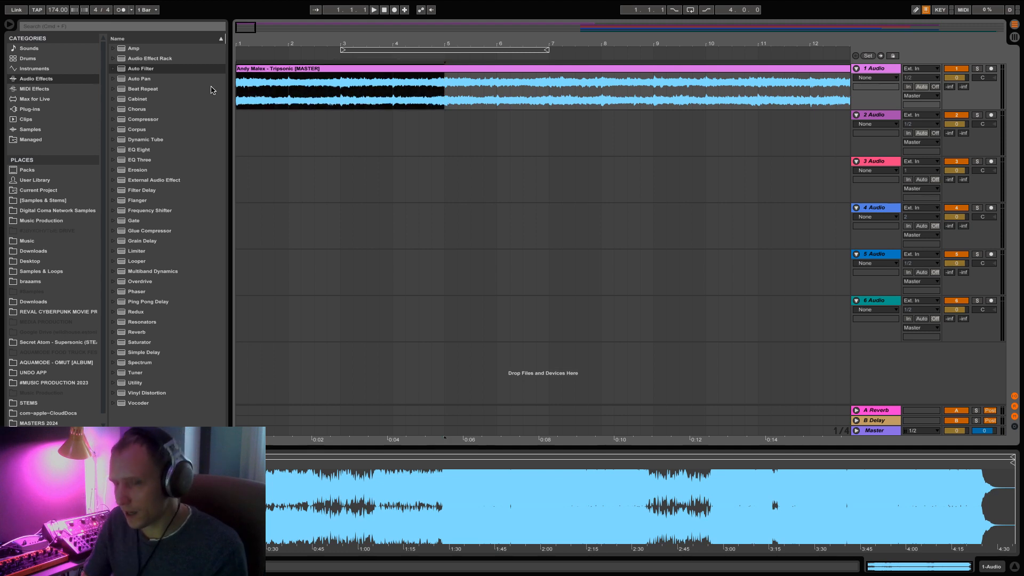
key(super+l)
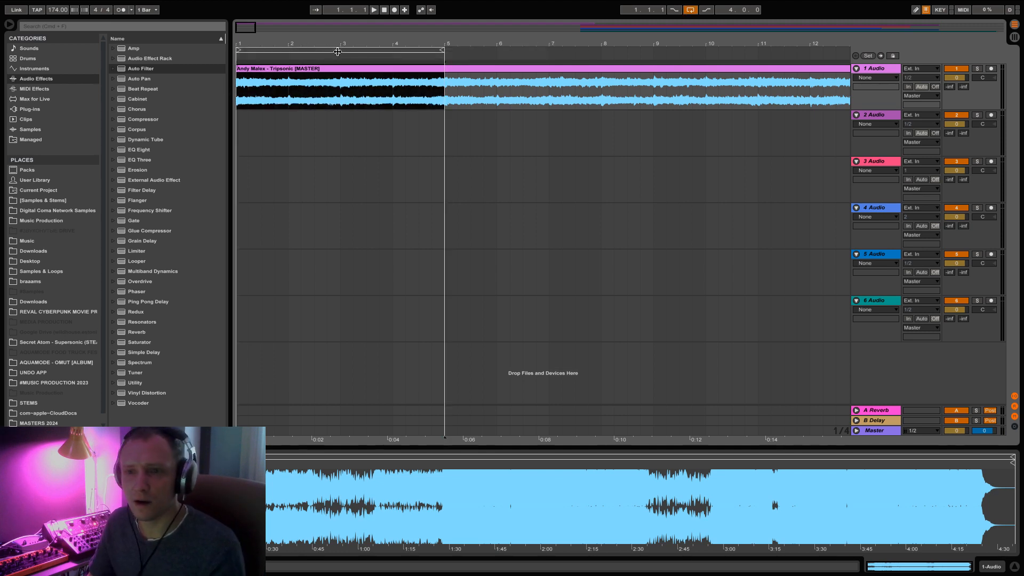
click(342, 48)
key(space)
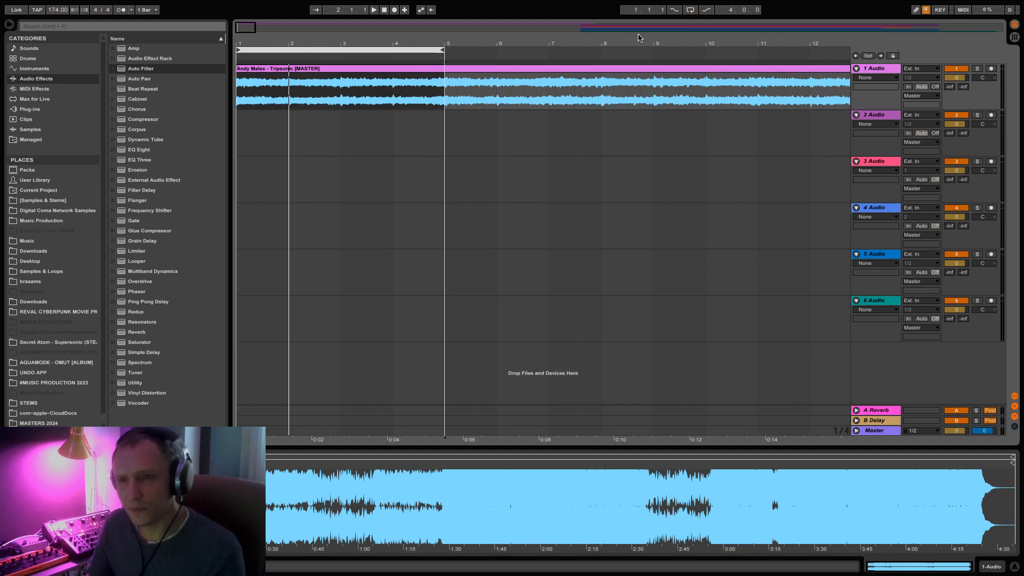
- Set the loop to span the whole arrangement and enable warping for the Tripsonic clip
key(super+a)
key(super+l)
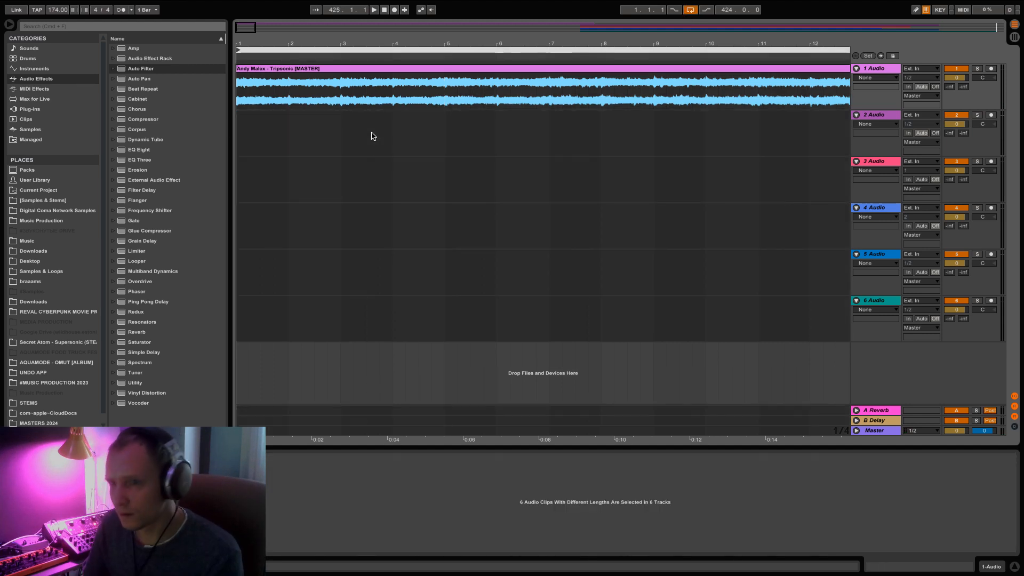
click(399, 70)
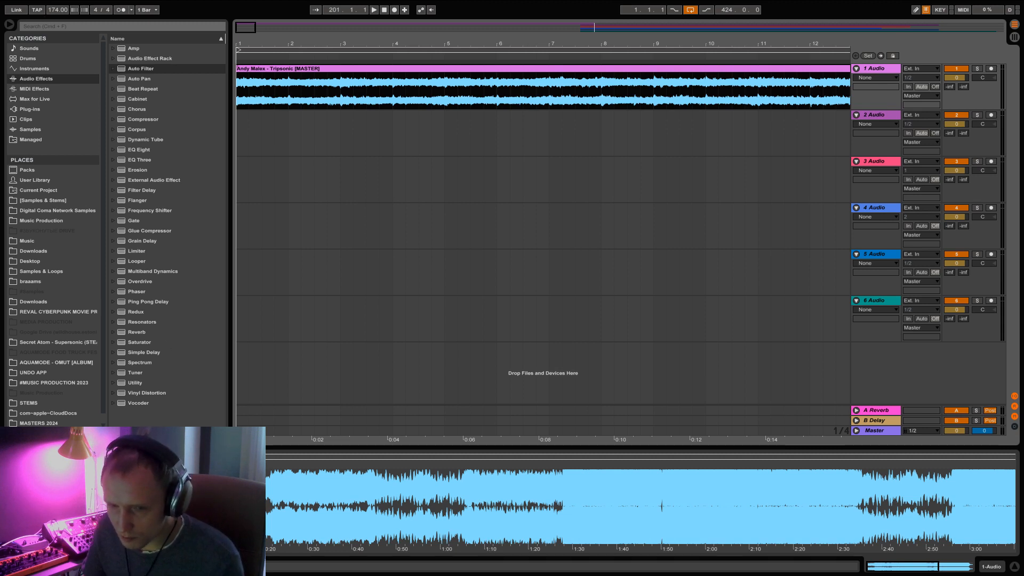
click(113, 470)
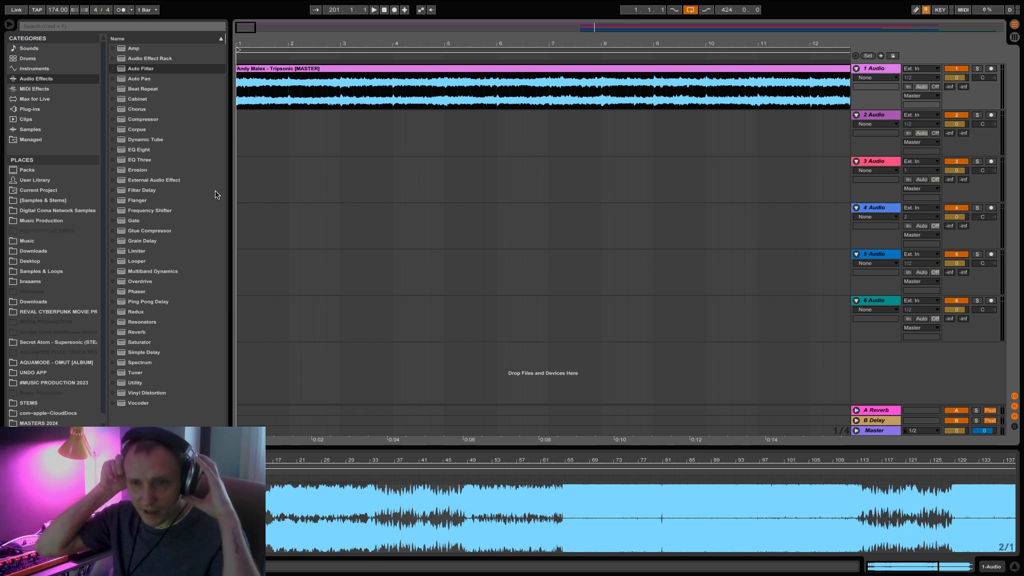
- Check Tripsonic's section changes against the grid at bar 17 and near bar 65, playing from bar 64
drag(247, 24, 266, 28)
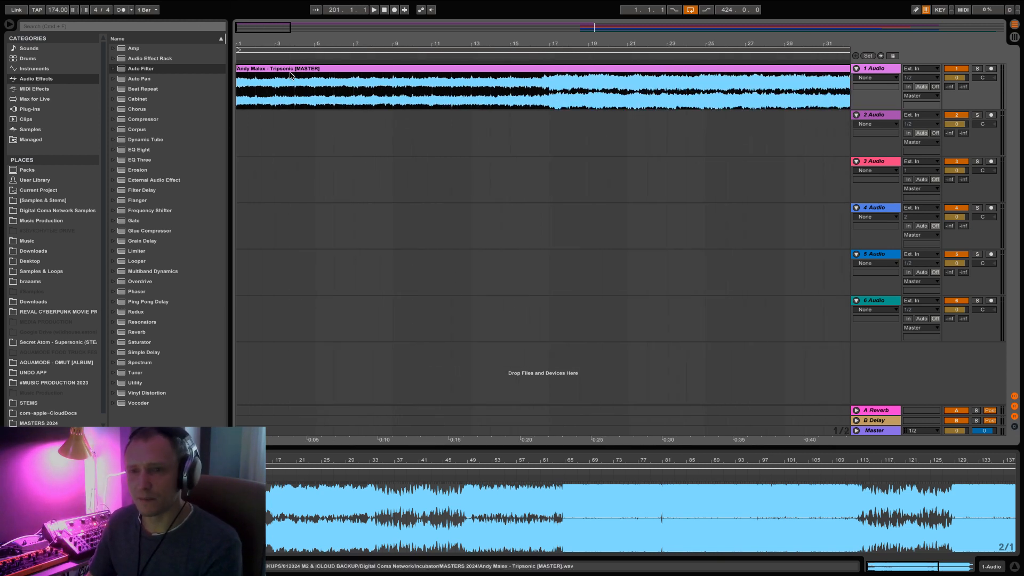
click(326, 95)
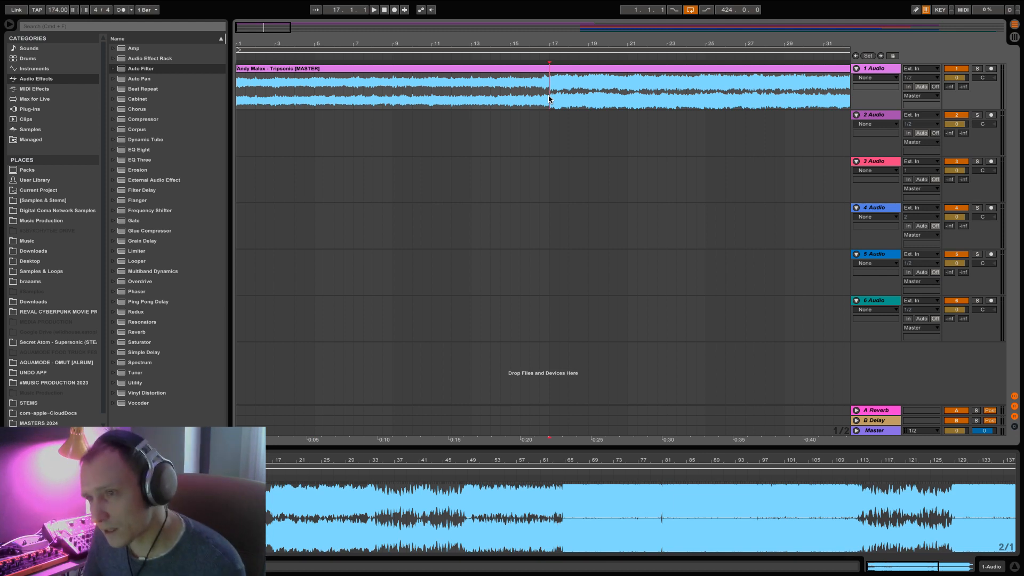
drag(308, 26, 337, 27)
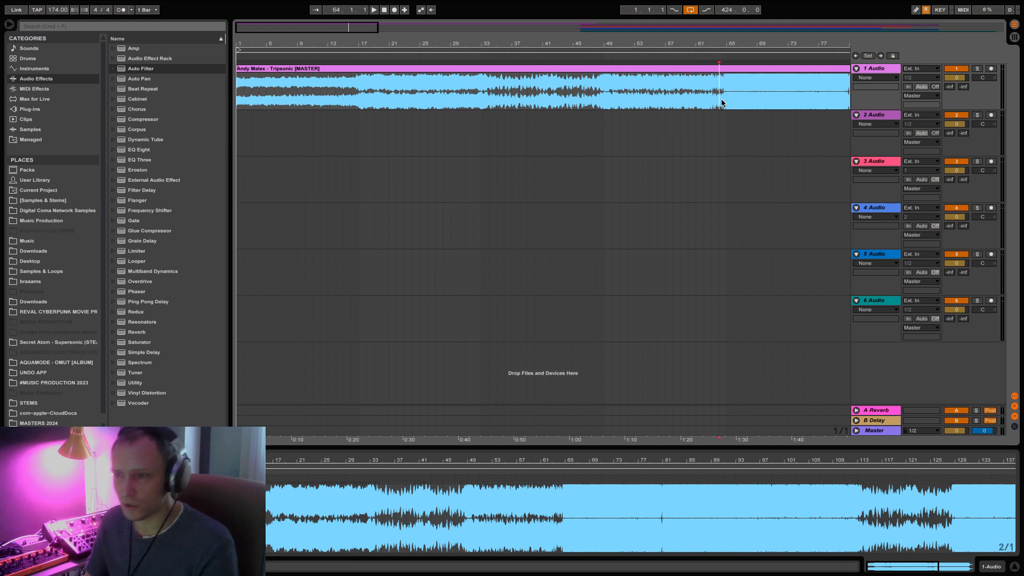
key(space)
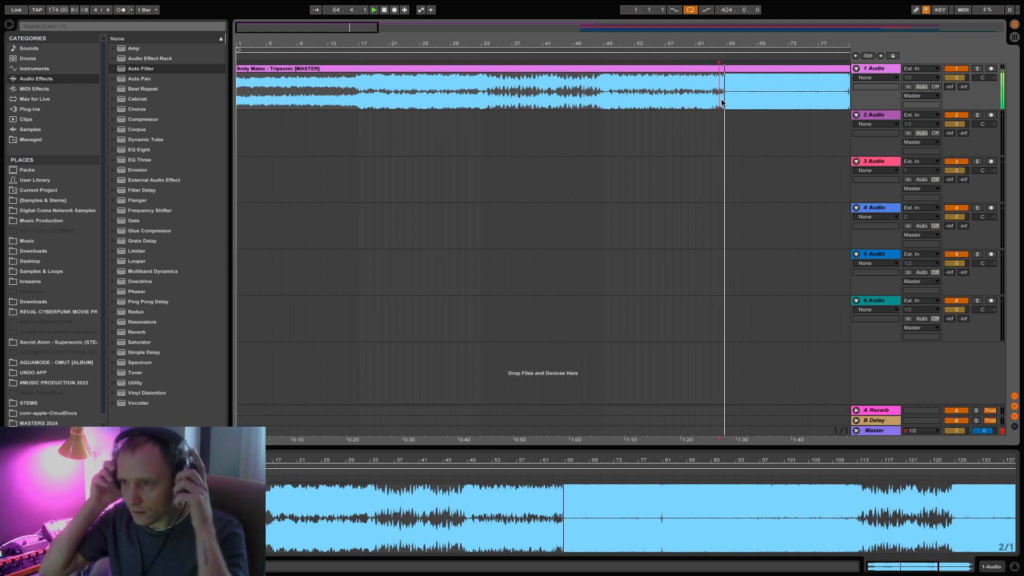
- Try the project tempo at 135 BPM and at 92 BPM while the warped Tripsonic clip plays
click(54, 13)
text(135)
key(Return)
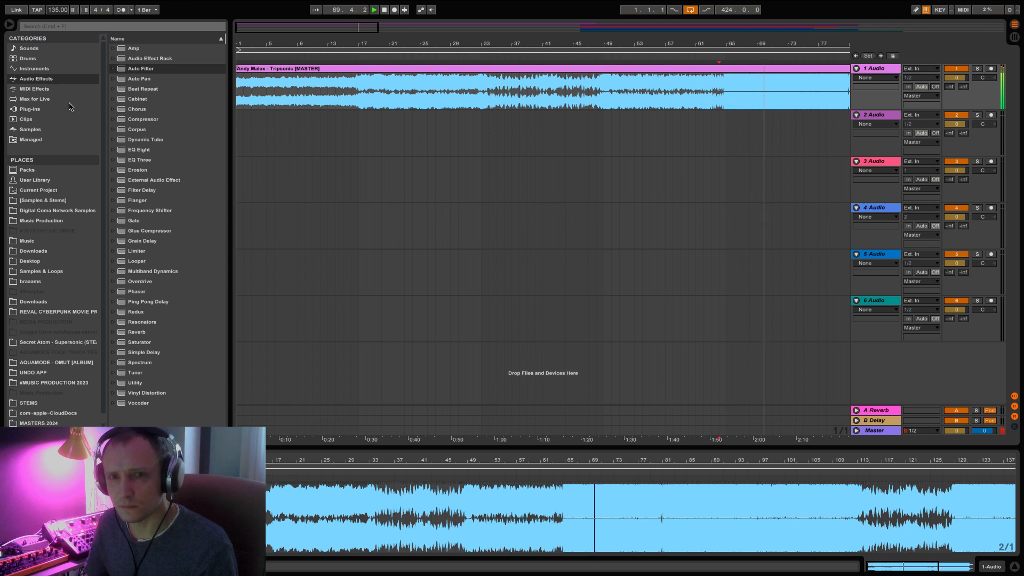
click(61, 88)
click(34, 78)
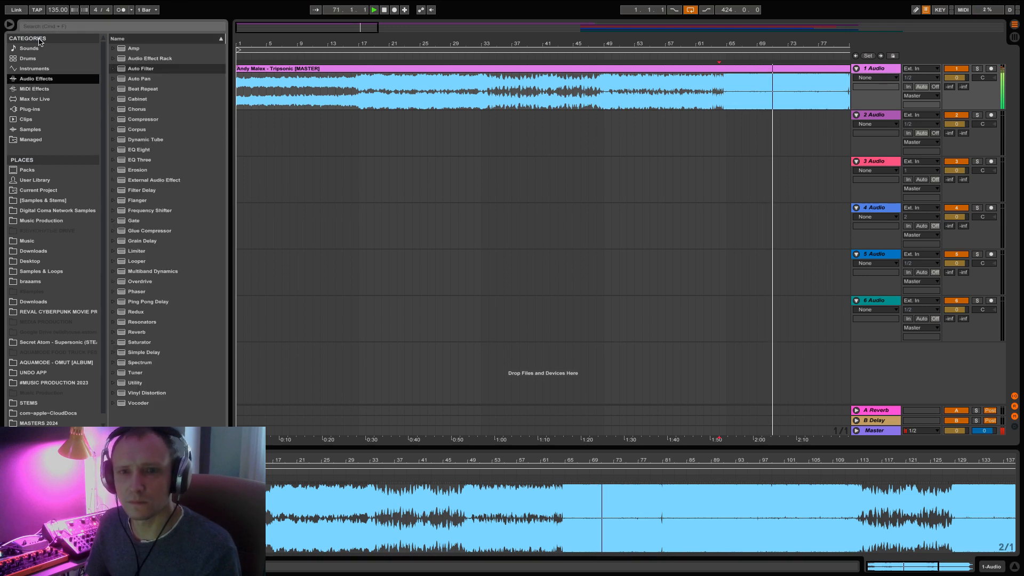
drag(58, 11, 58, 34)
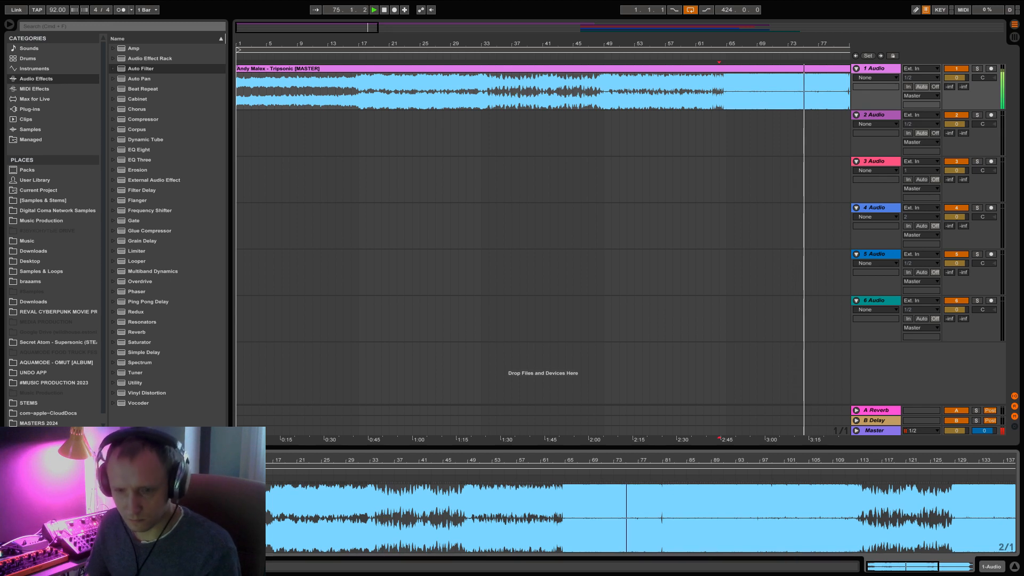
- Restore the project tempo to 174 BPM
mouse_move(57, 11)
mouse_down()
mouse_move(57, 0)
mouse_move(55, 10)
mouse_up()
text(174)
key(Return)
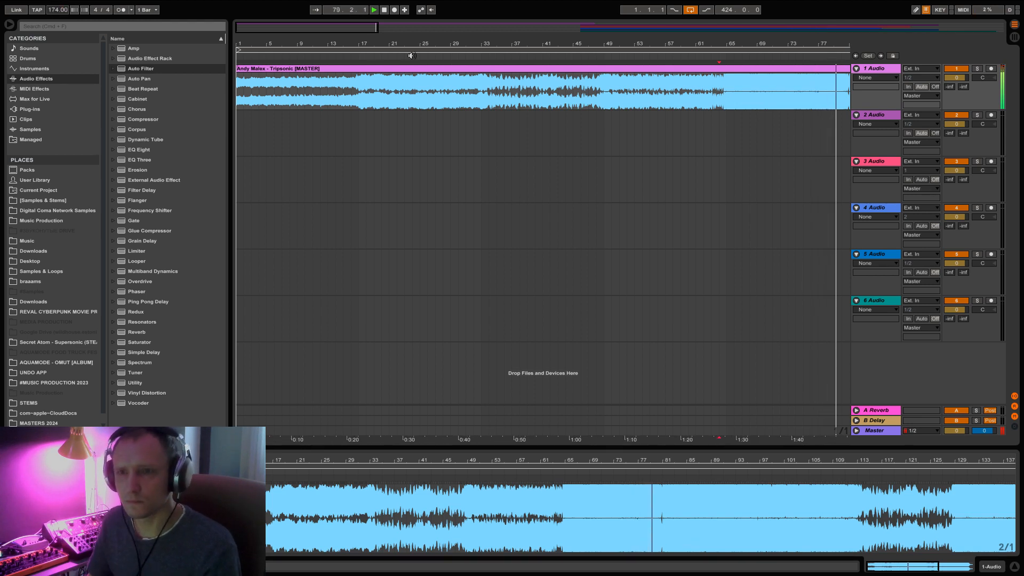
- Bring all six tracks' clips into view and play Tripsonic from bar 49
drag(342, 25, 445, 28)
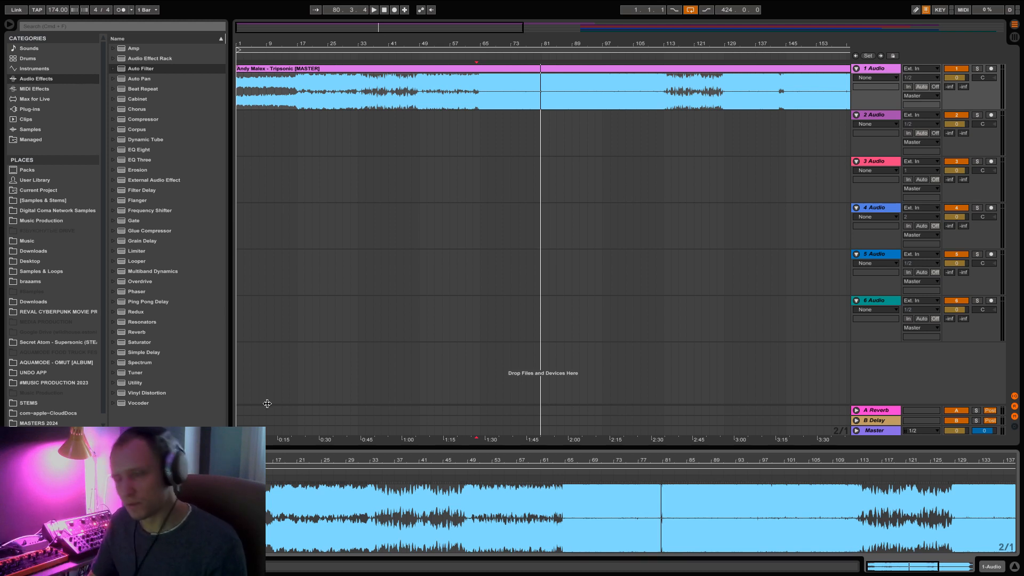
click(469, 148)
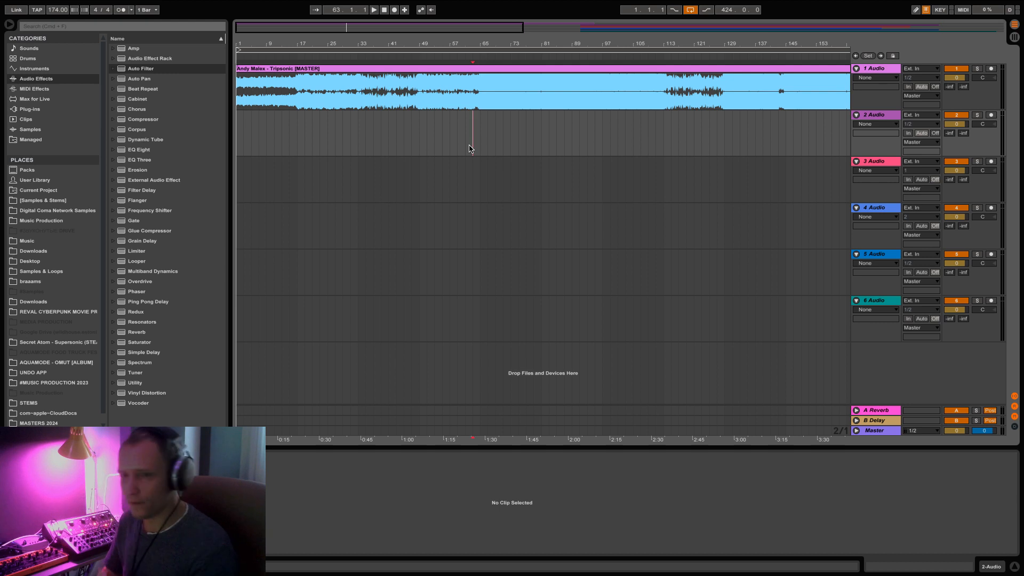
drag(383, 25, 384, 4)
click(306, 102)
key(space)
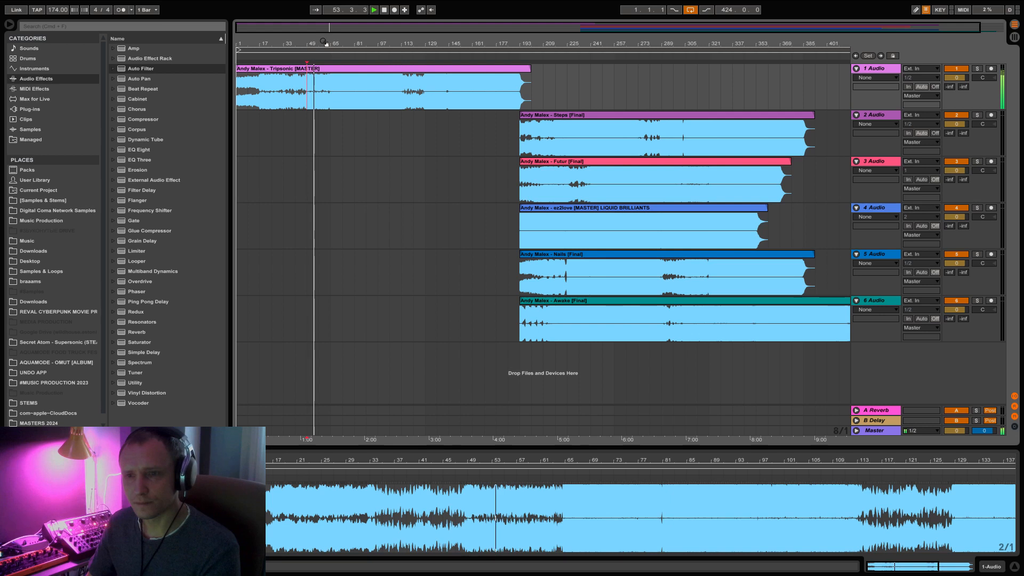
- Play Tripsonic from bar 65 and from bar 81 to check its section changes against the grid
drag(351, 30, 298, 31)
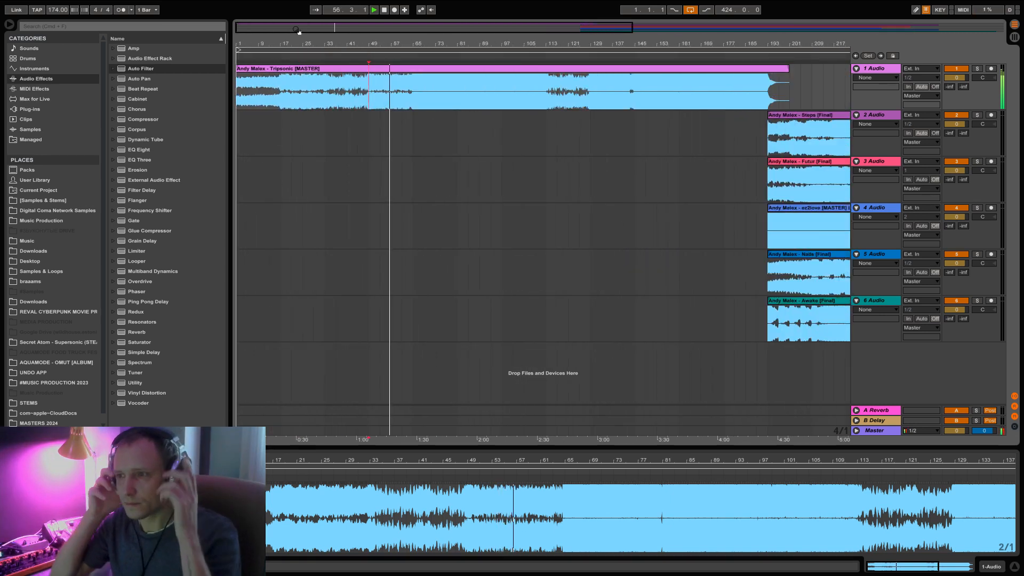
drag(298, 30, 321, 31)
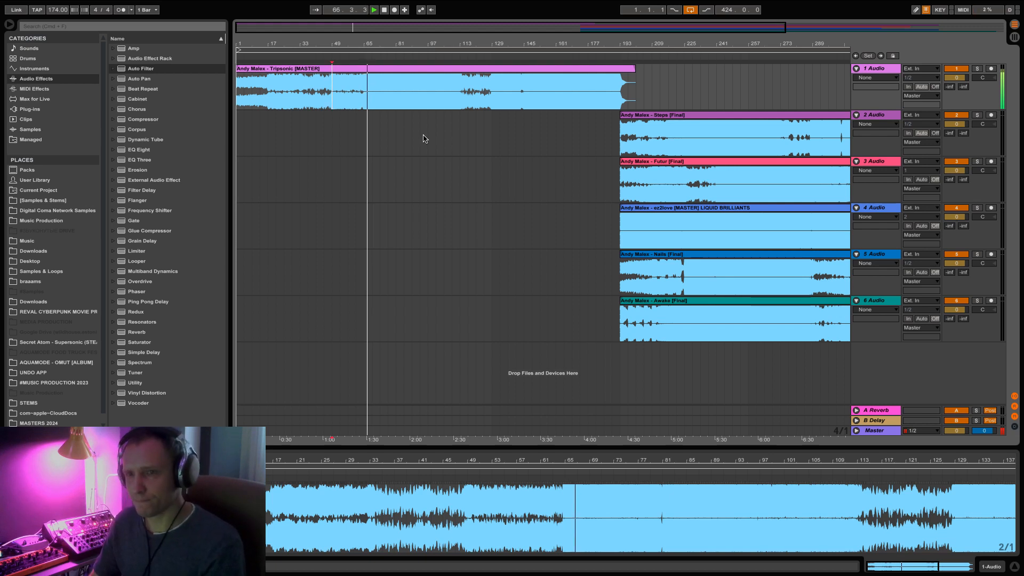
click(370, 103)
click(364, 104)
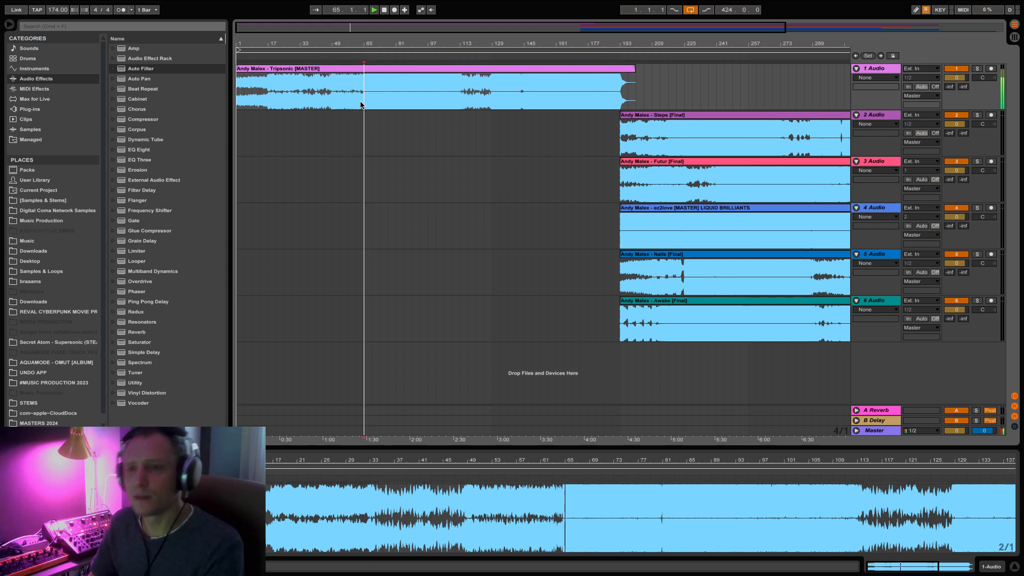
key(space)
click(395, 88)
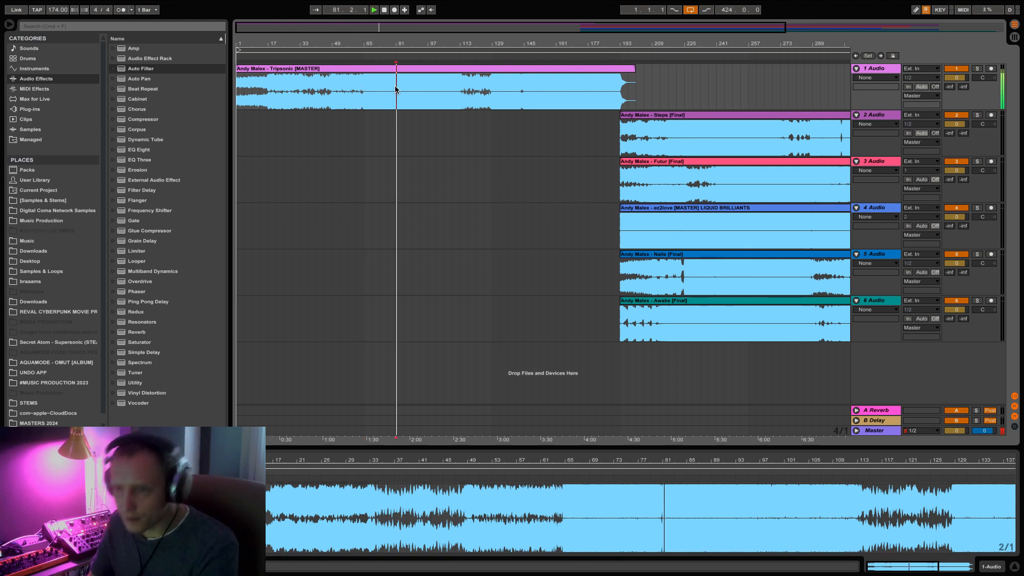
key(space)
- Locate Tripsonic's next sections at bars 97 and 113, and play from bar 113
click(429, 104)
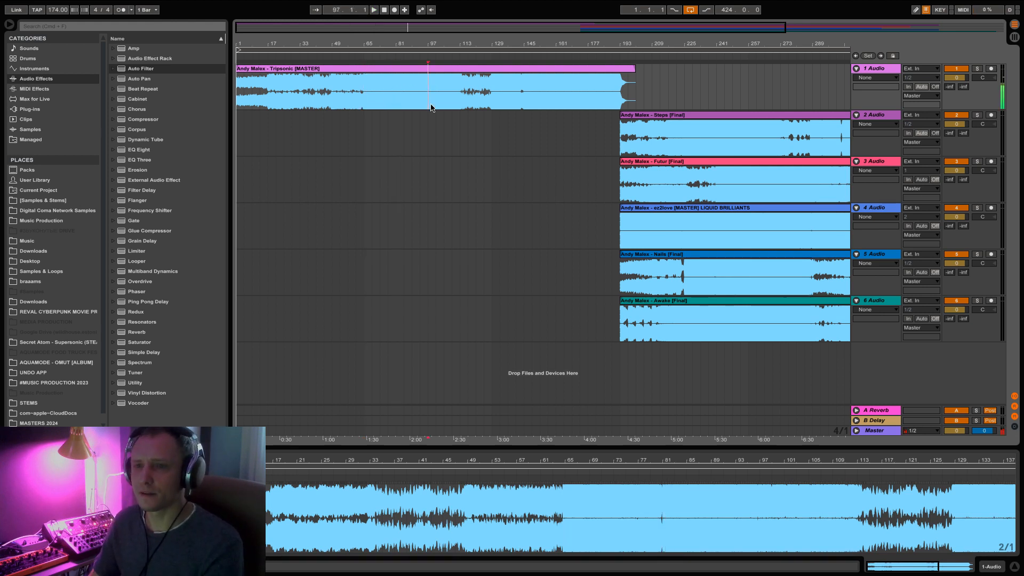
click(456, 88)
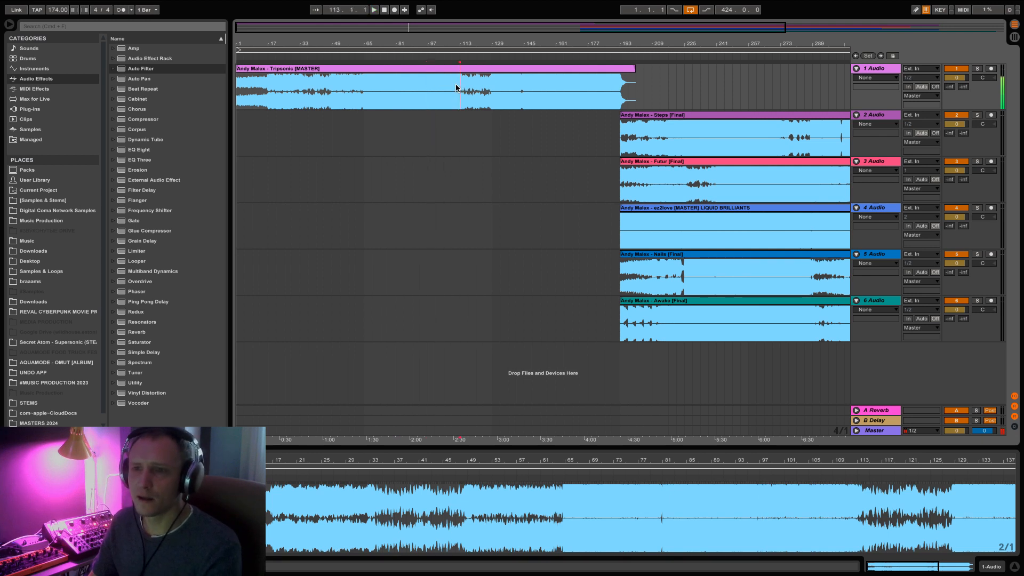
key(space)
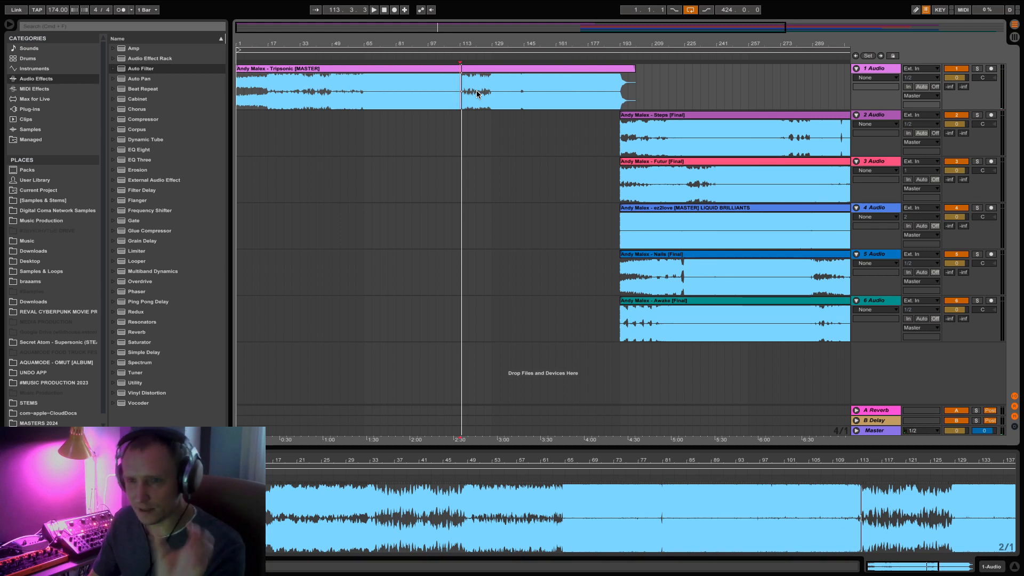
key(space)
- Mark out Tripsonic's bar blocks between bar 81 and bar 145 to count the section lengths
click(422, 107)
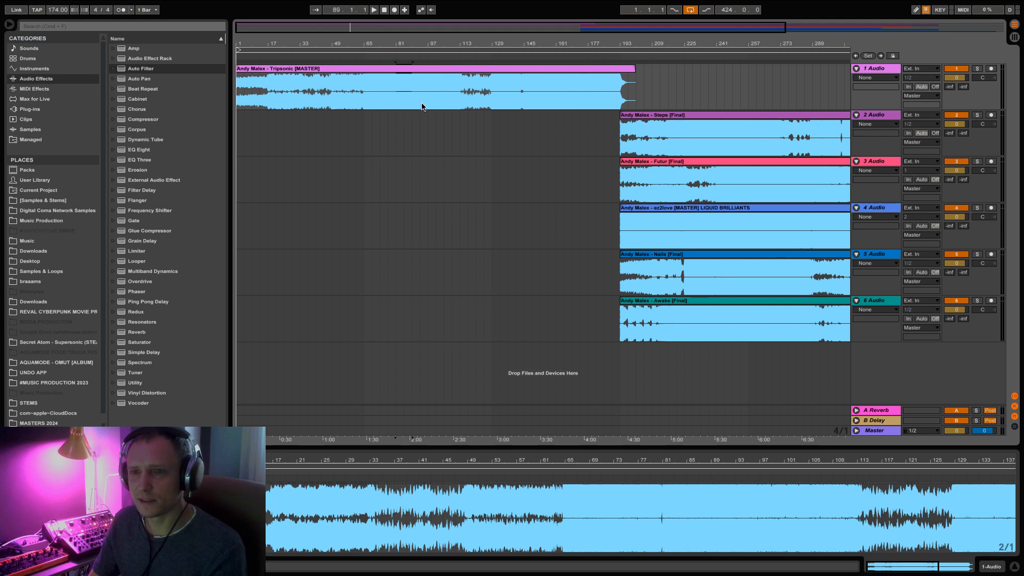
click(428, 107)
drag(430, 103, 516, 106)
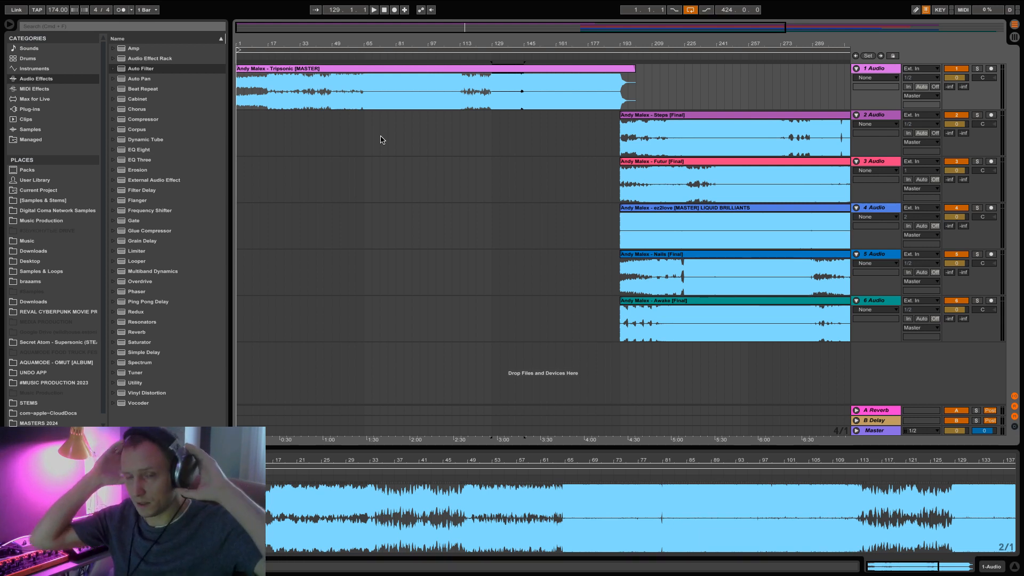
click(315, 68)
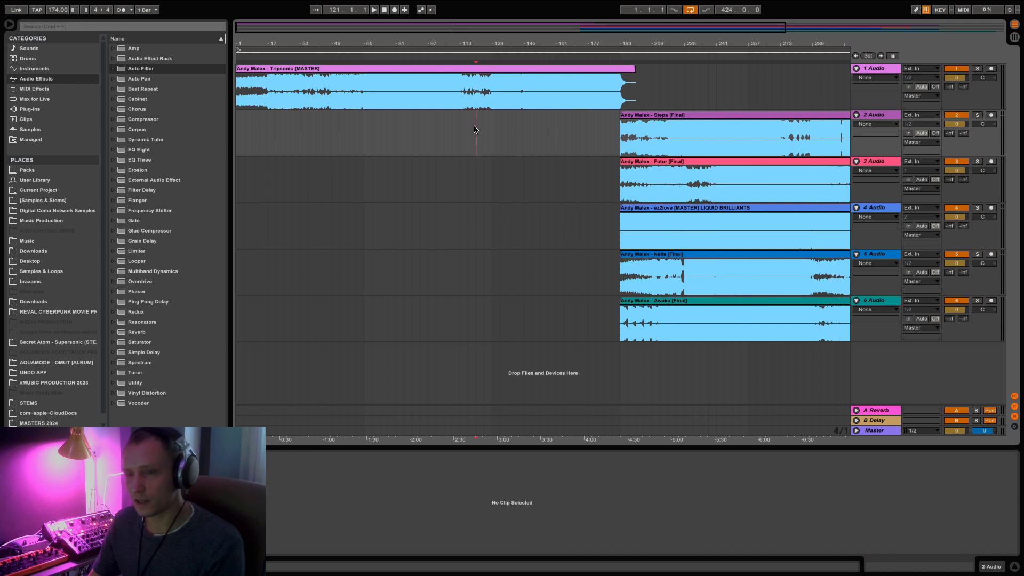
- Select Tripsonic's breakdown from bar 113 to bar 145 and audition the drop at about bar 145
click(458, 100)
drag(458, 99, 522, 98)
click(524, 107)
key(space)
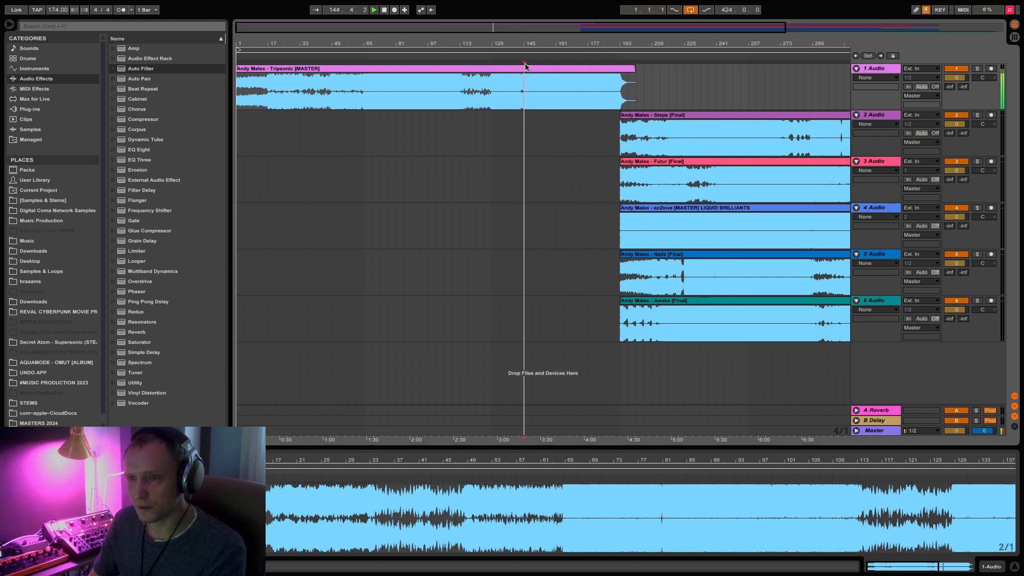
key(space)
- Select bars 113 to 145 of Tripsonic again and play the breakdown from bar 113, checking about bars 129 and 145
drag(457, 107, 512, 107)
click(523, 107)
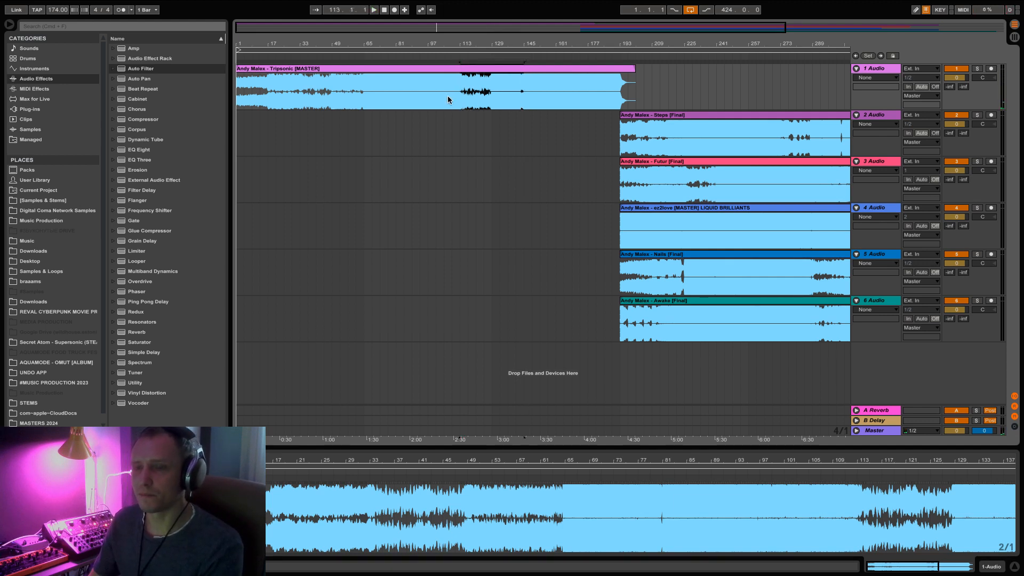
key(space)
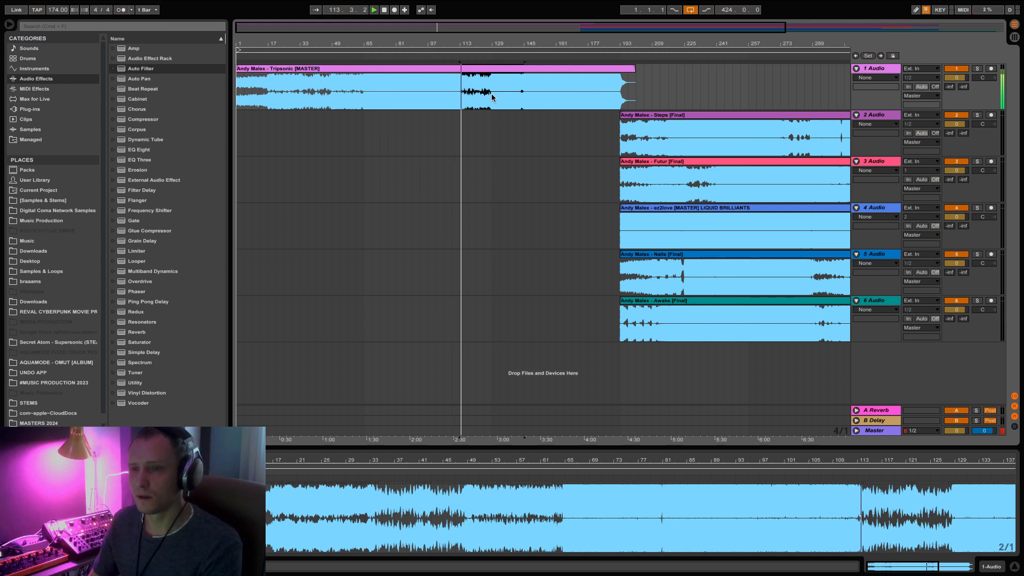
click(491, 97)
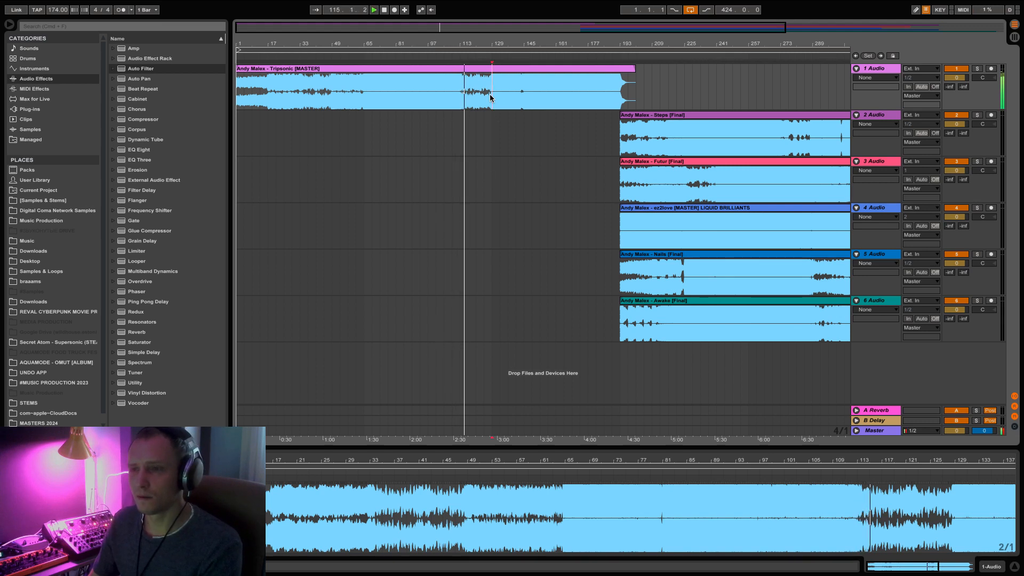
click(523, 106)
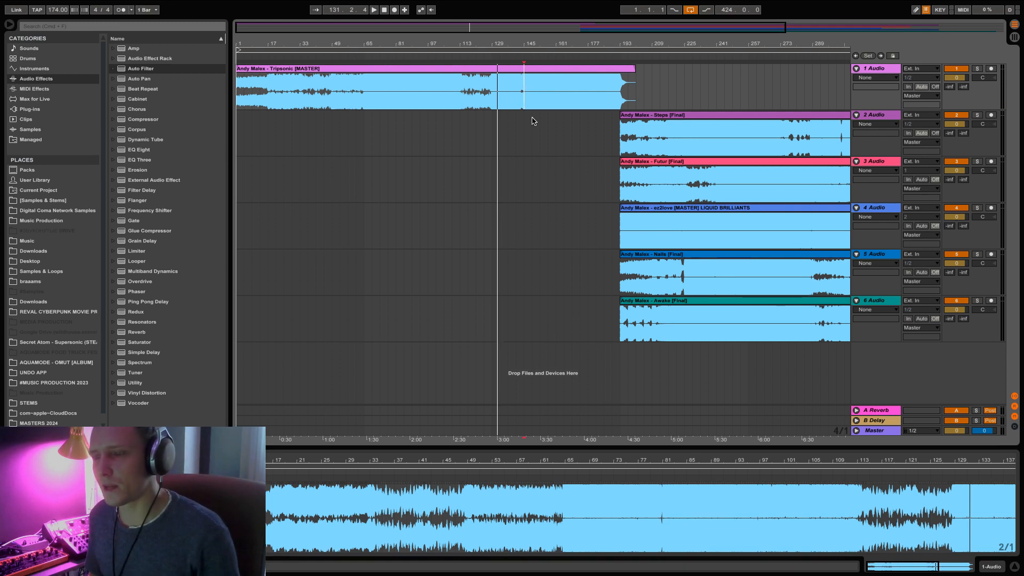
- Move the four clips on tracks 3 to 6 together so they start at about bar 417, leaving Steps in place
click(685, 113)
click(685, 114)
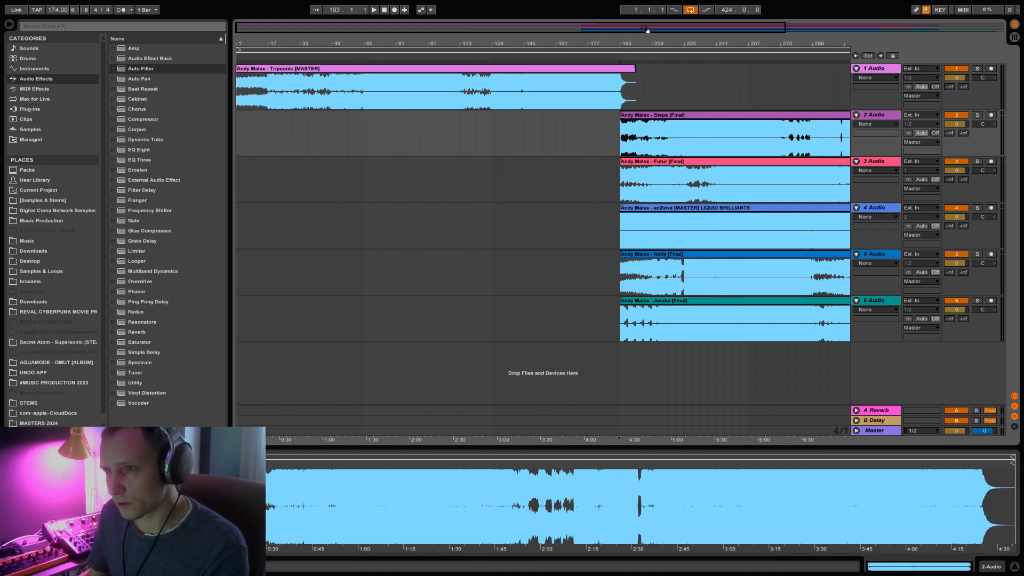
drag(646, 28, 808, 28)
click(597, 162)
shift+click(575, 301)
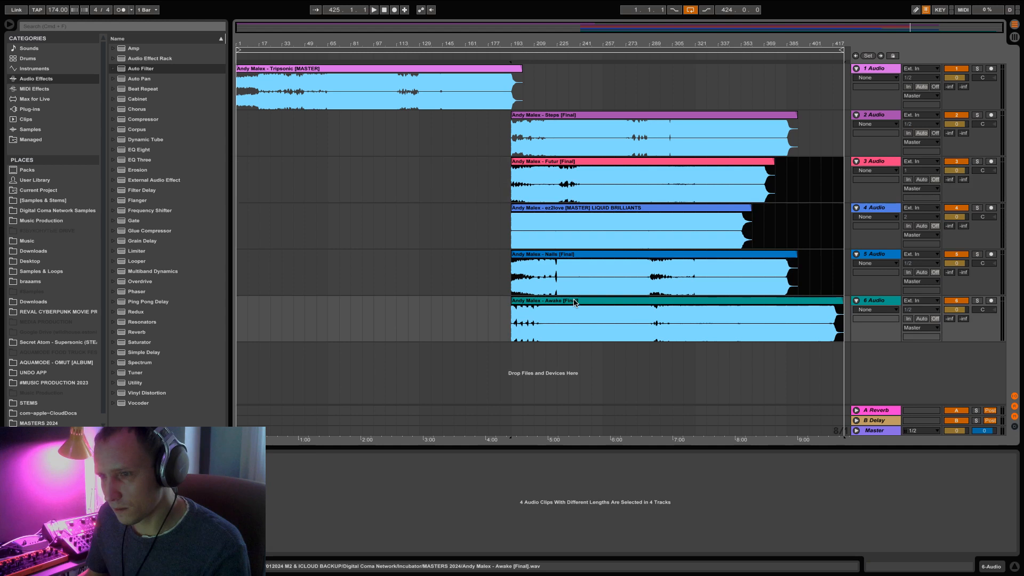
drag(528, 162, 816, 166)
- Play the change from Tripsonic to Steps from bar 177 and around bar 201
click(553, 114)
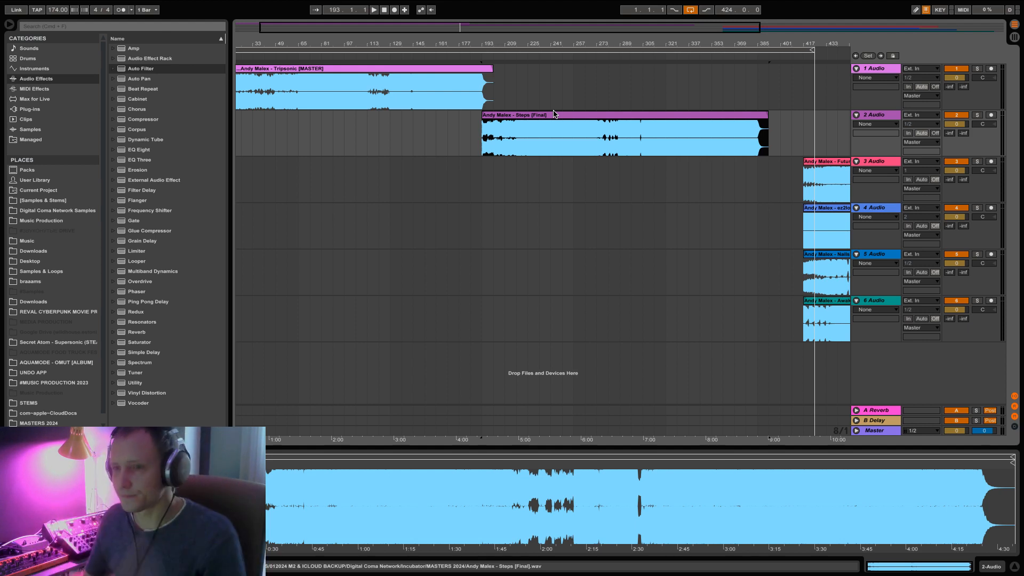
click(456, 128)
key(space)
drag(532, 41, 811, 80)
drag(483, 53, 512, 53)
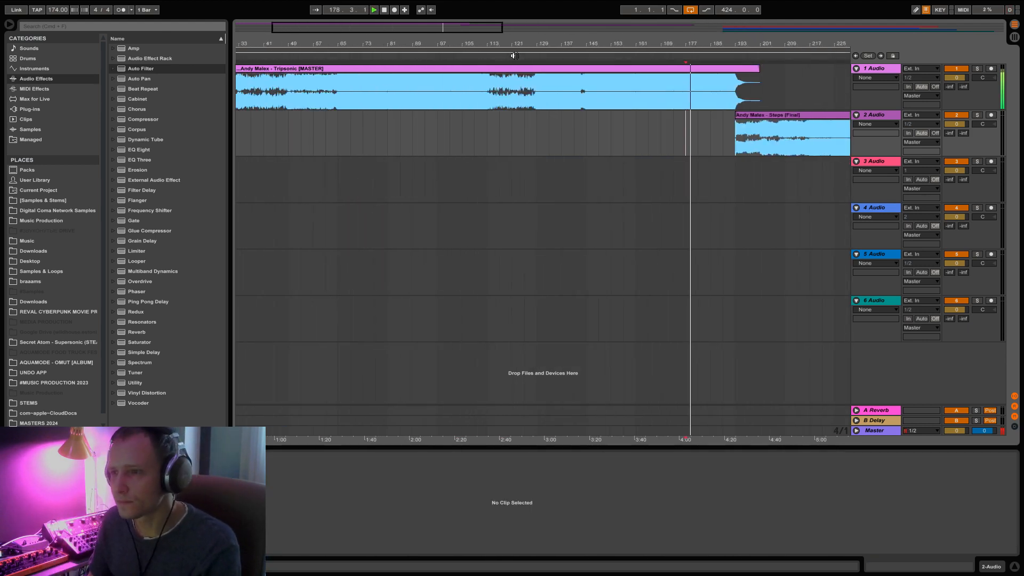
click(761, 94)
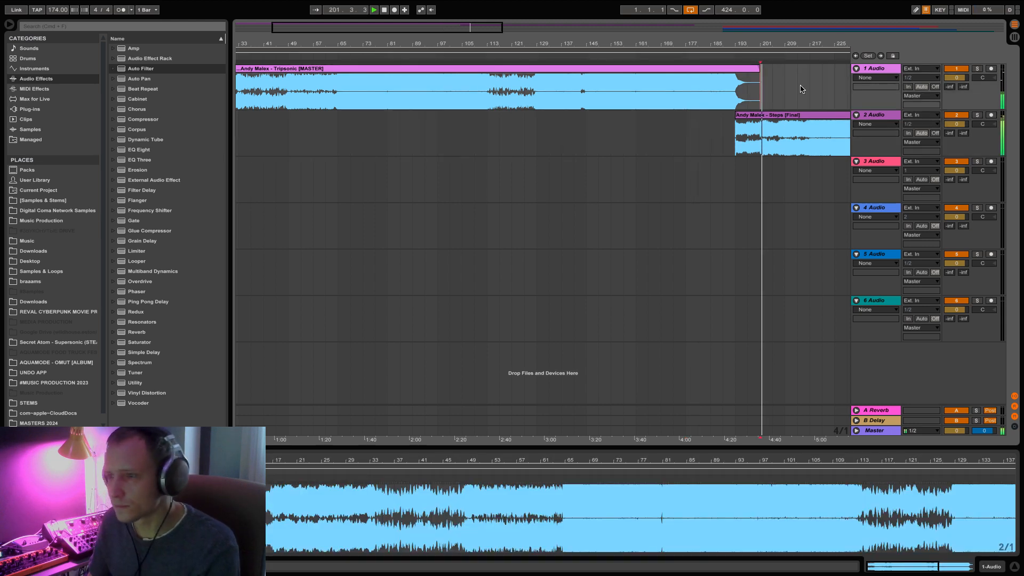
click(784, 94)
click(707, 87)
- Move the Steps clip so it starts at bar 113, at Tripsonic's breakdown, with playback running from there
click(358, 130)
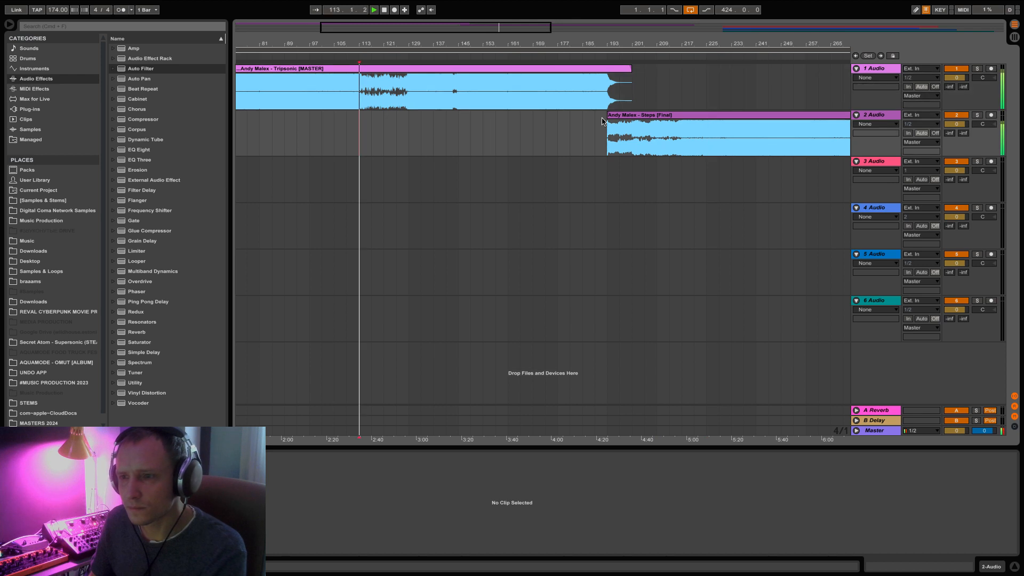
drag(635, 116, 375, 122)
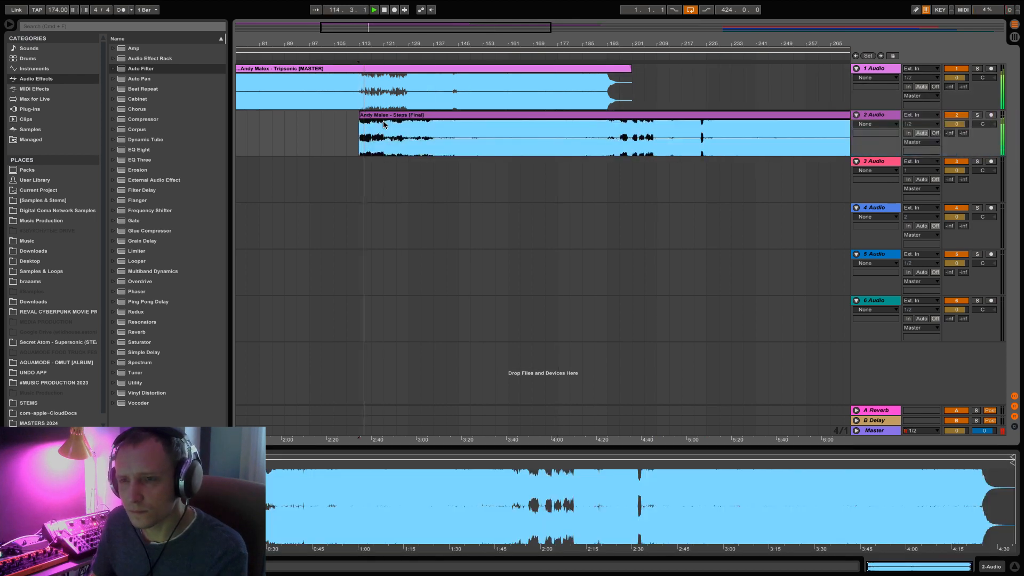
drag(432, 27, 383, 29)
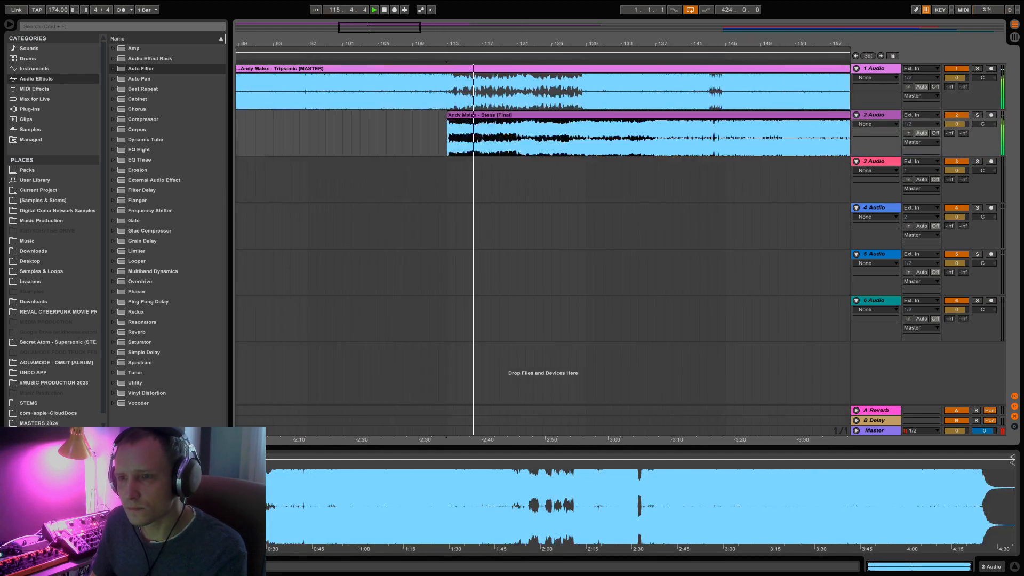
- Play the overlapping Tripsonic and Steps clips from bar 129 and from about bar 143 to hear the shared drop
click(587, 140)
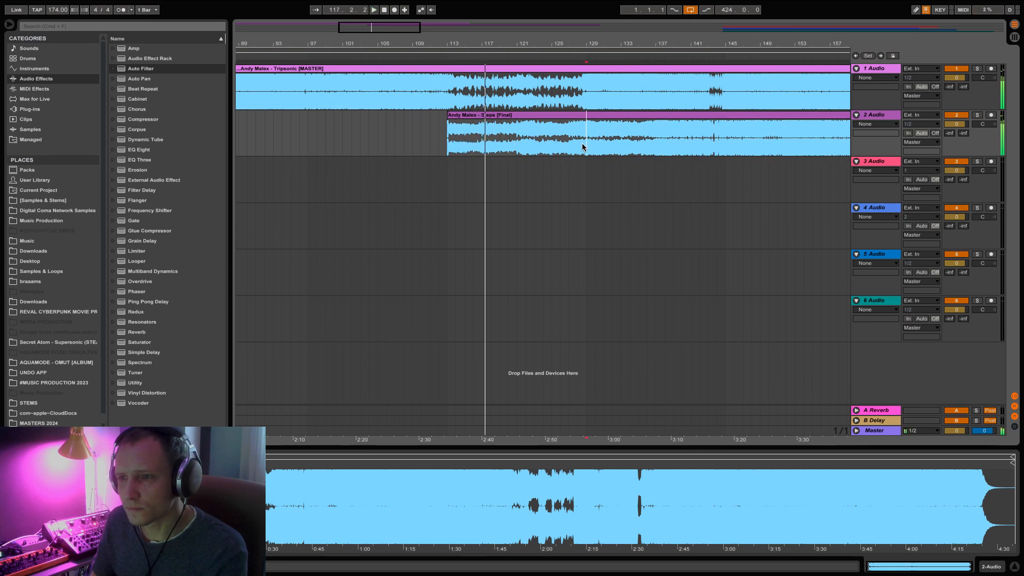
drag(407, 33, 479, 64)
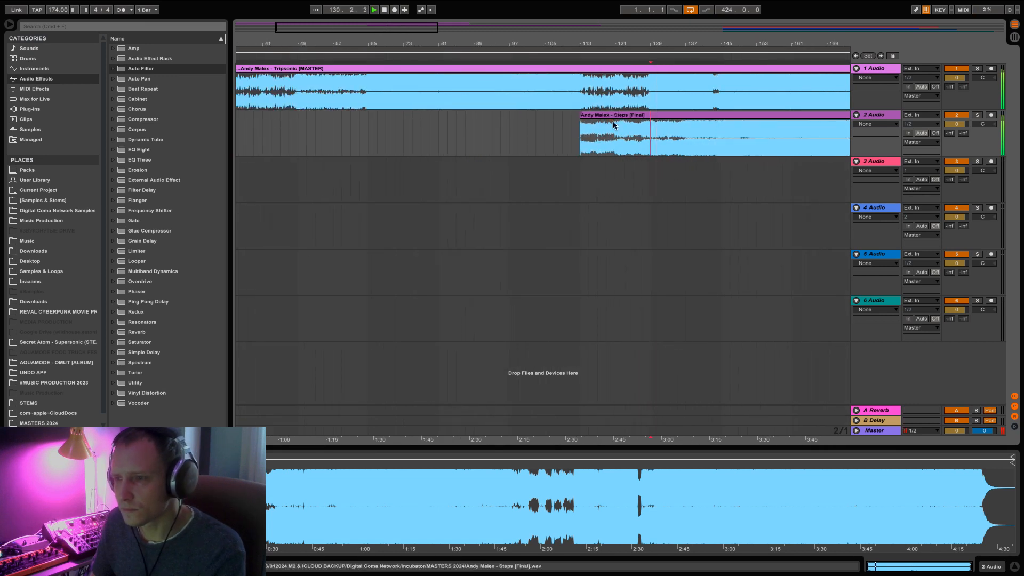
click(713, 137)
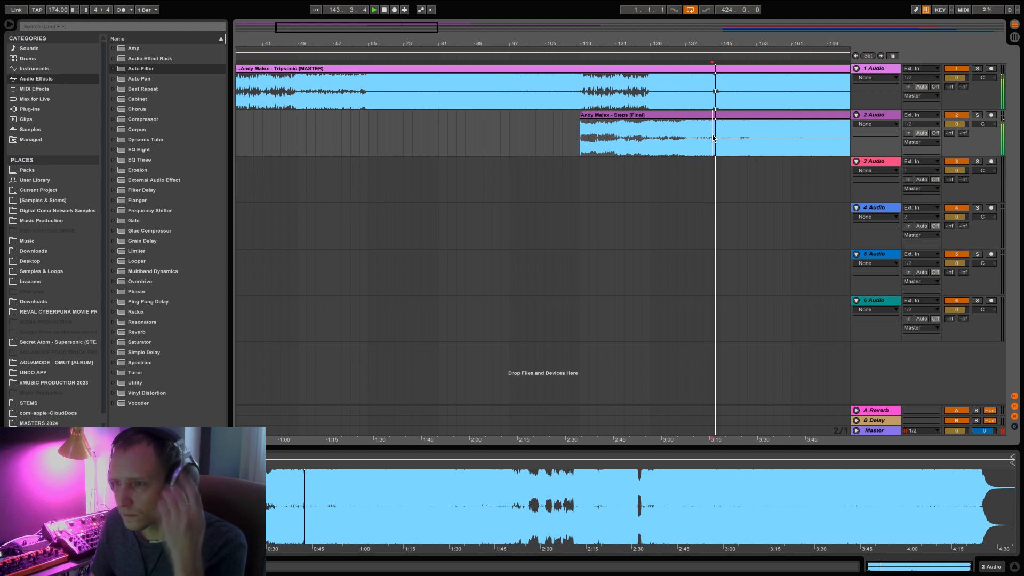
scroll(522, 152, right, 10)
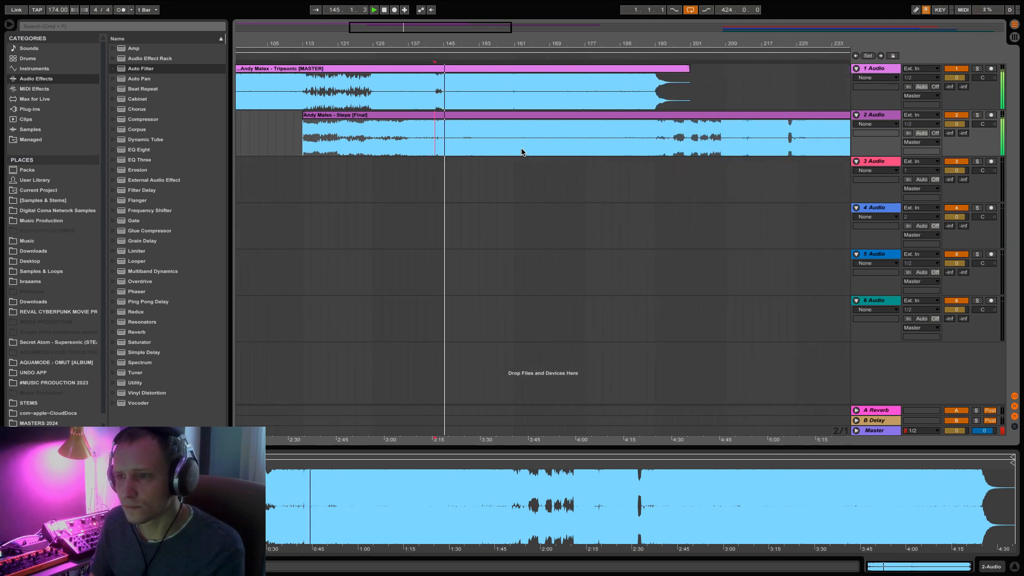
drag(389, 42, 409, 33)
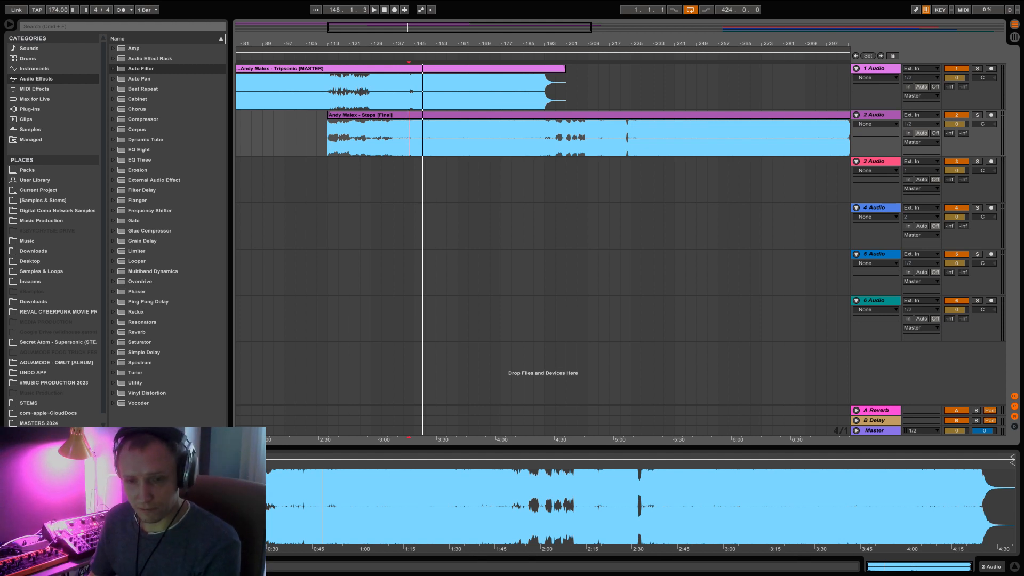
click(118, 467)
click(880, 70)
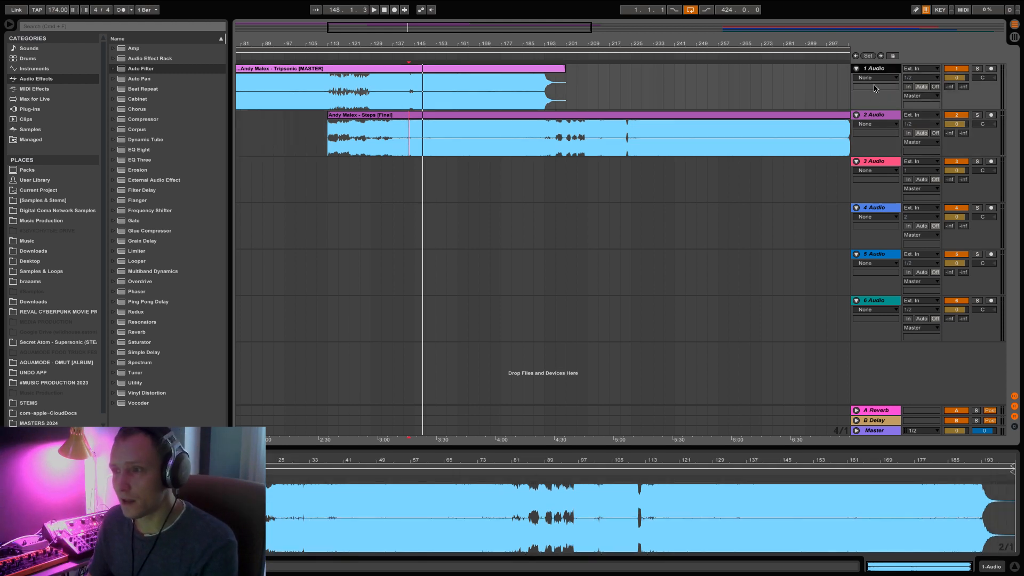
click(869, 118)
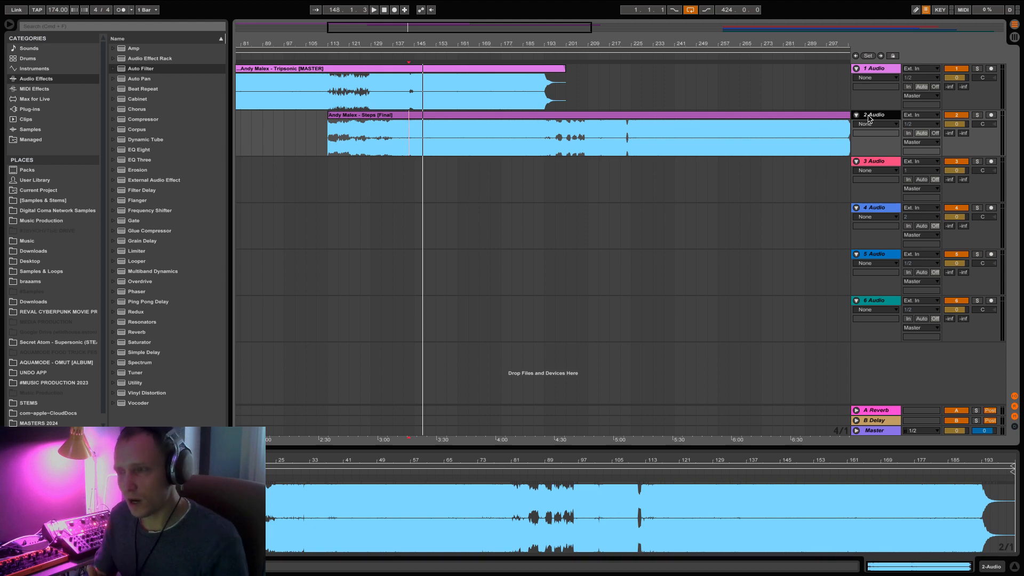
click(887, 78)
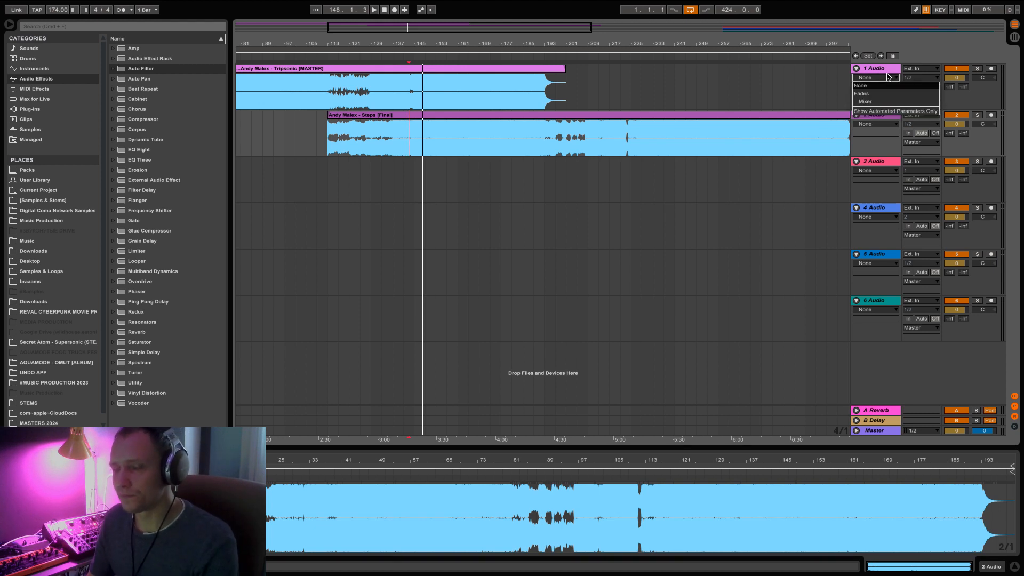
click(887, 71)
click(887, 70)
- Select track 2 and pick EQ Three among the audio effects
click(878, 115)
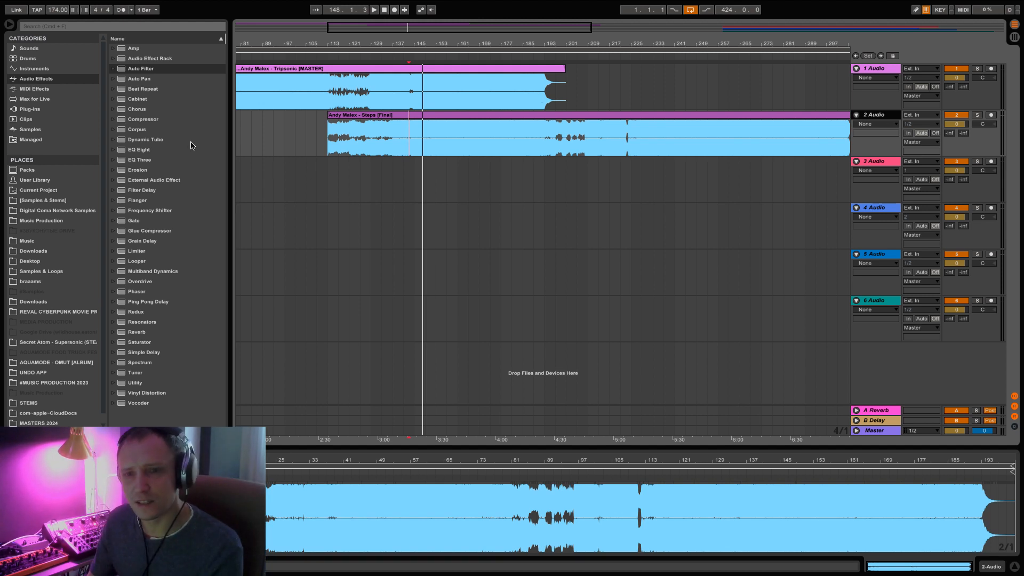
click(143, 161)
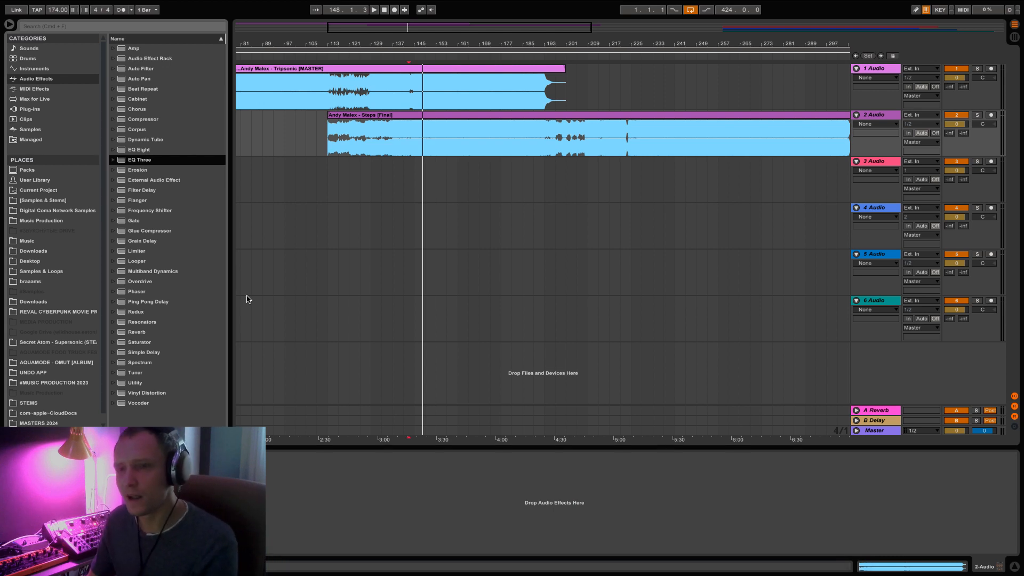
- Play the overlapping Tripsonic and Steps clips from bar 145 to hear the shared drop
click(415, 154)
key(space)
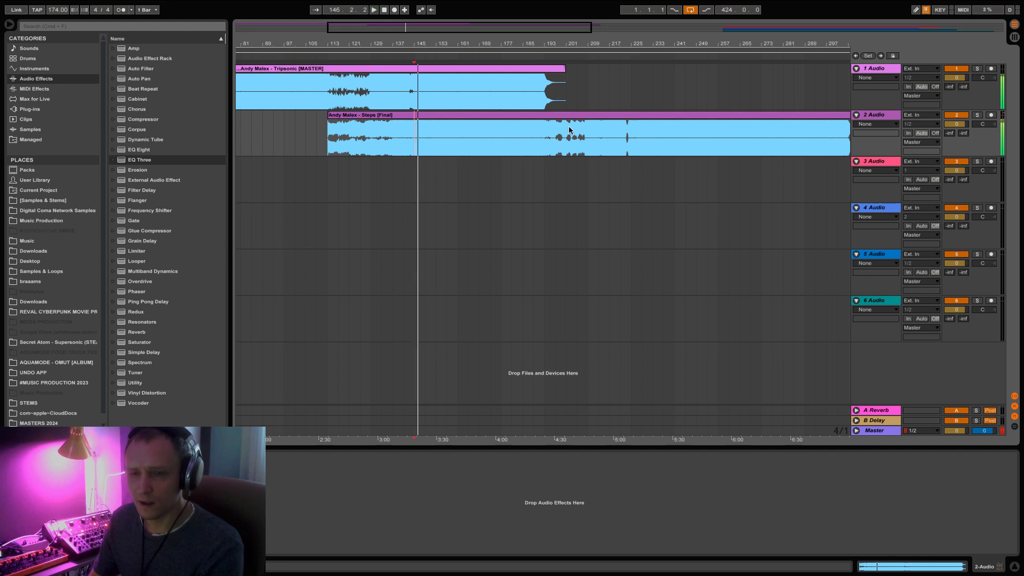
key(space)
- Remove EQ Three from track 2, which holds the Steps clip
click(601, 114)
click(875, 117)
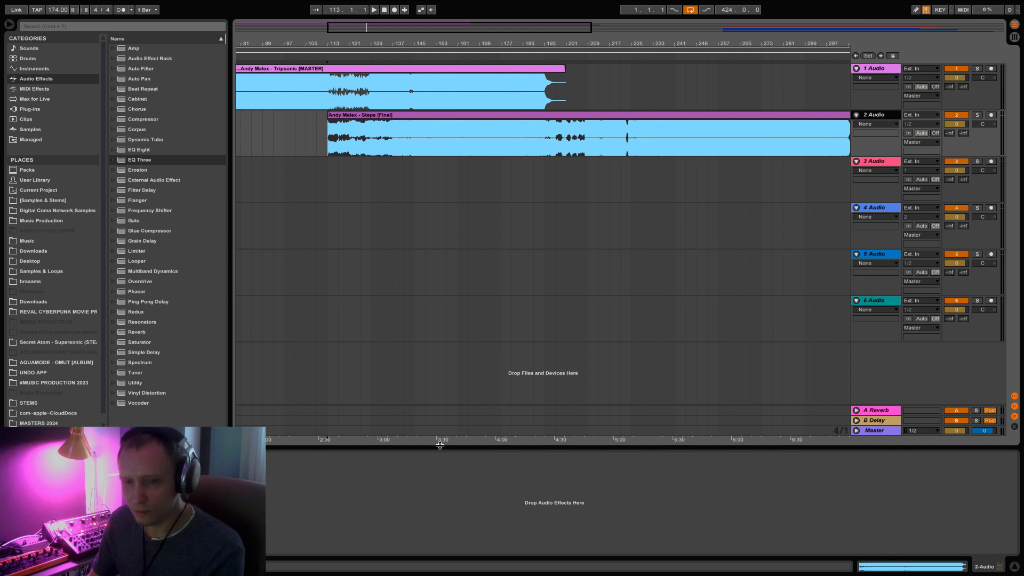
click(48, 456)
key(Delete)
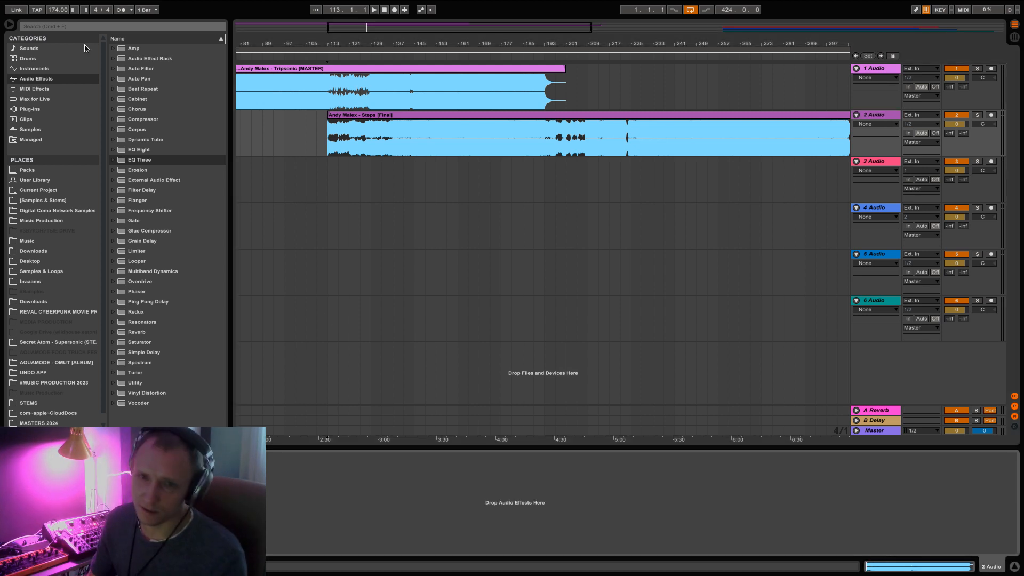
- Add EQ Three from the audio effects to track 2 and select the track to show its devices
click(24, 91)
click(43, 80)
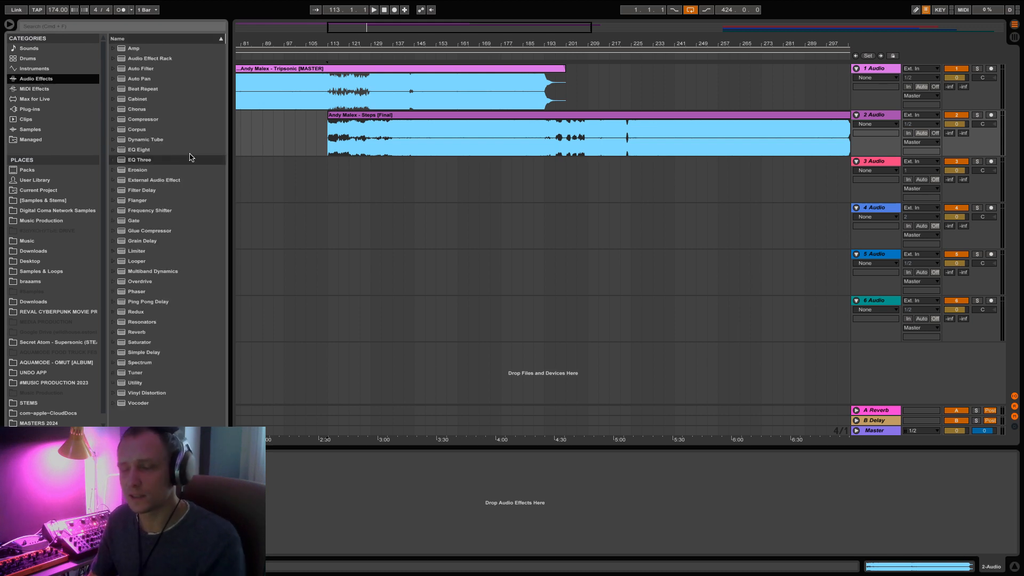
click(140, 160)
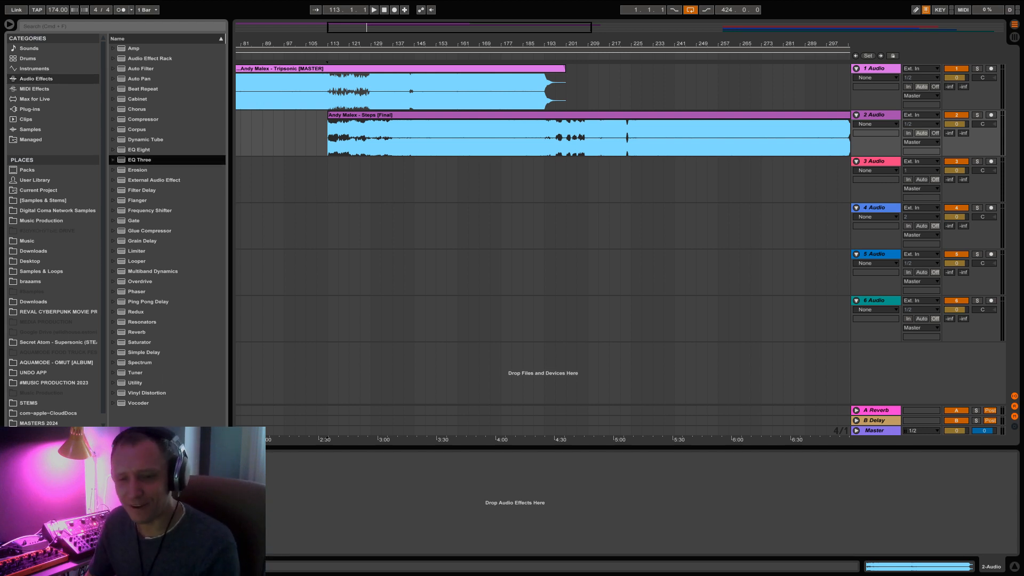
drag(140, 160, 160, 501)
click(875, 115)
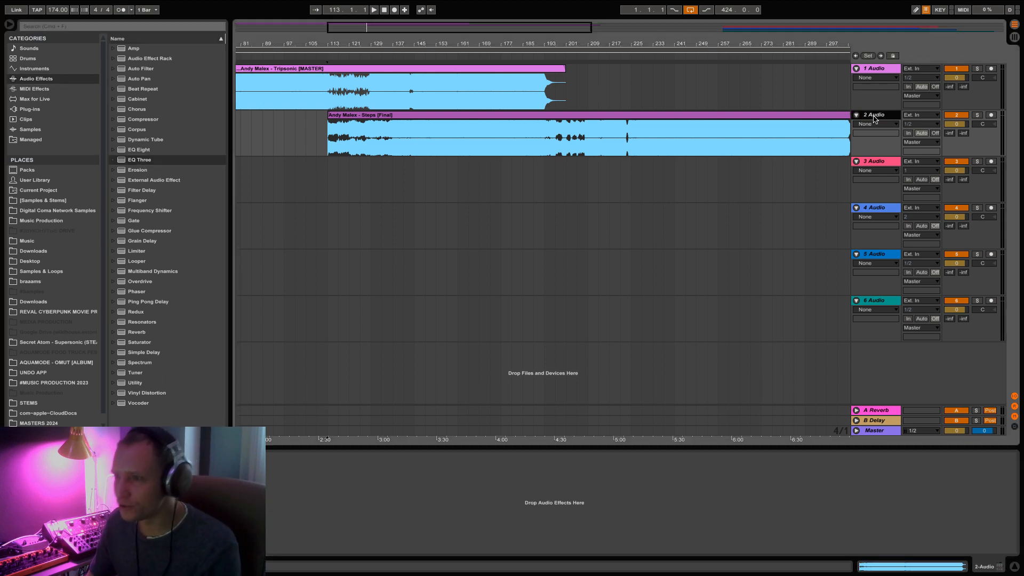
- Adjust the low gain of EQ Three on track 2 and play the overlap from bar 145
click(37, 485)
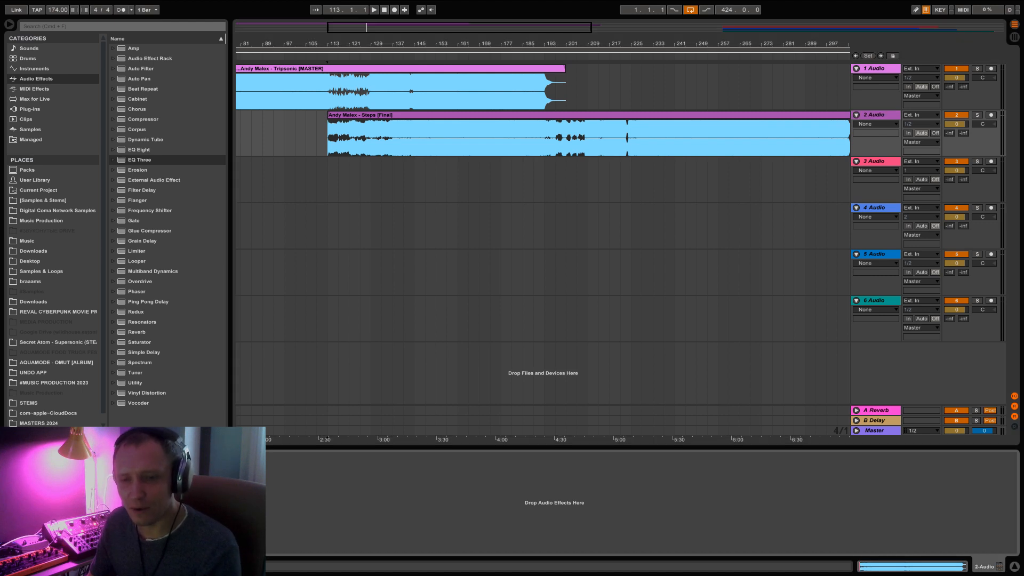
drag(24, 483, 24, 574)
key(space)
click(415, 142)
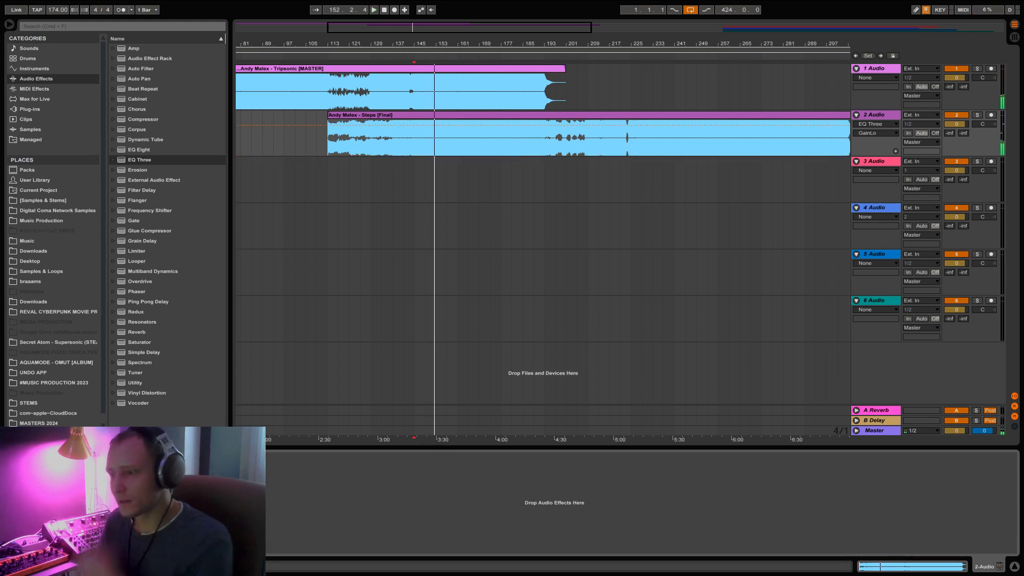
- Show the track delays, set track 2's delay to -3.00 ms, and play from bar 145
click(1014, 427)
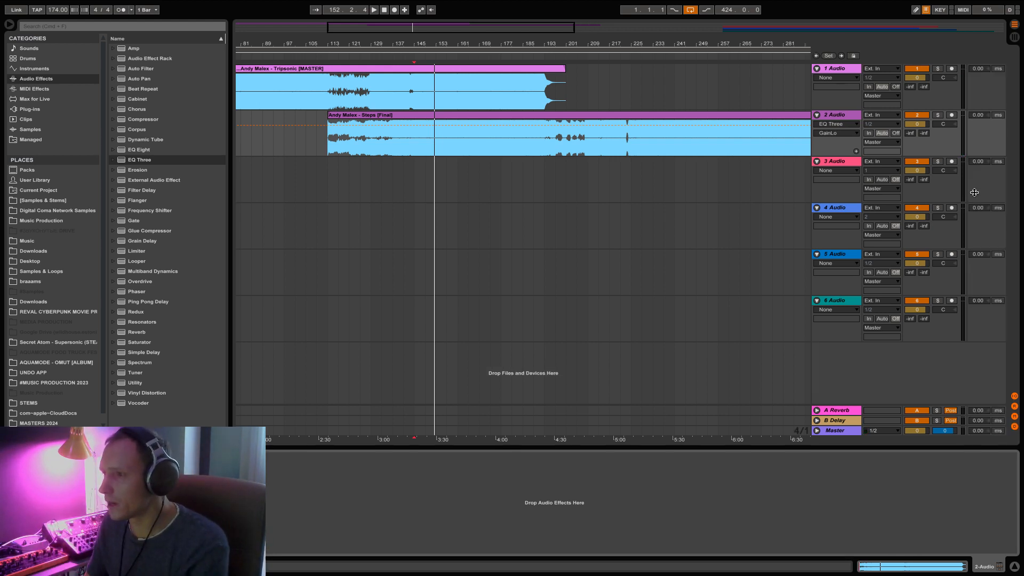
click(975, 115)
key(Up)
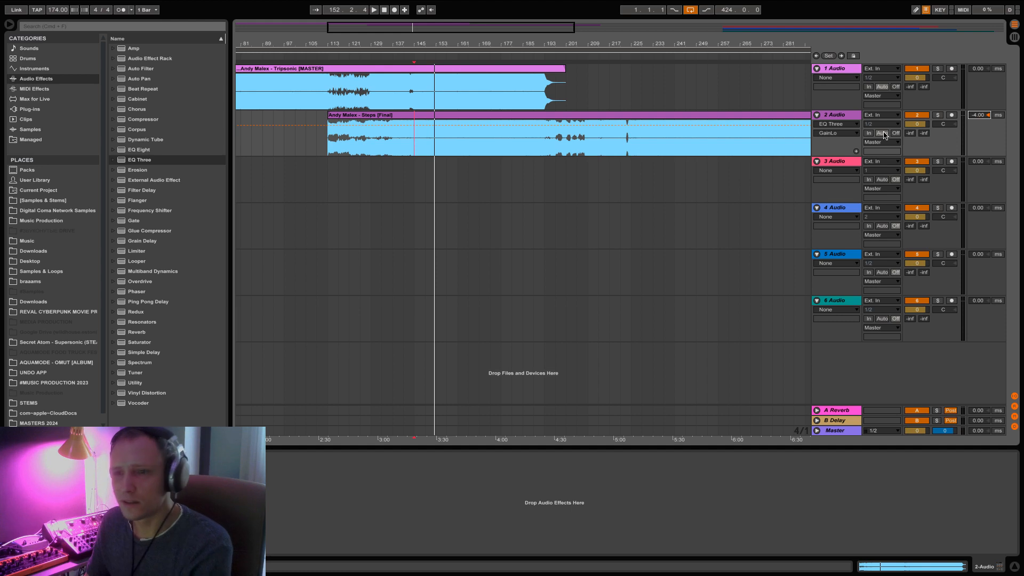
click(411, 157)
key(space)
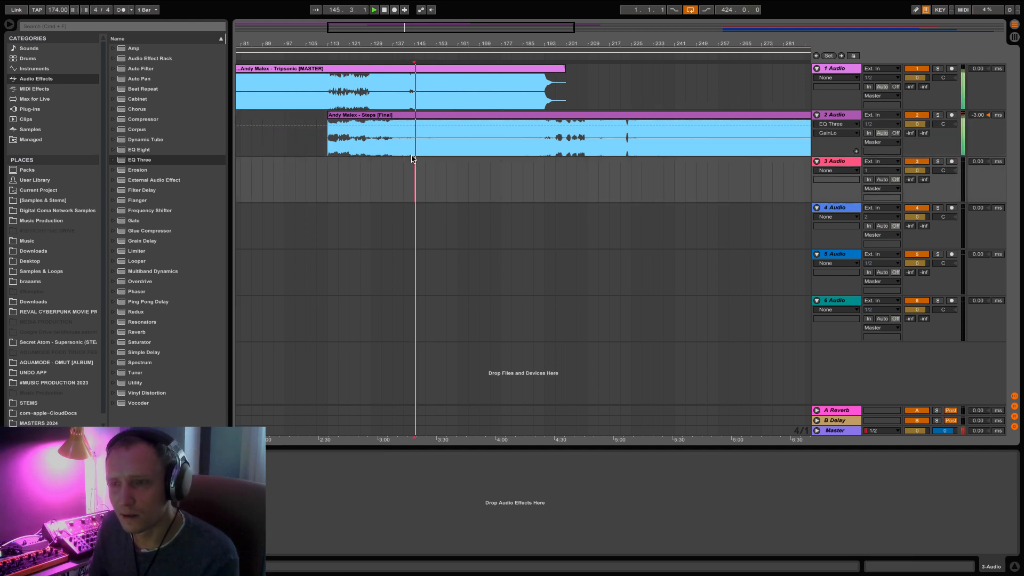
- Set track 2's delay to -5.00 ms and listen again to the overlap from bar 145
key(space)
click(978, 116)
key(Down)
key(Down)
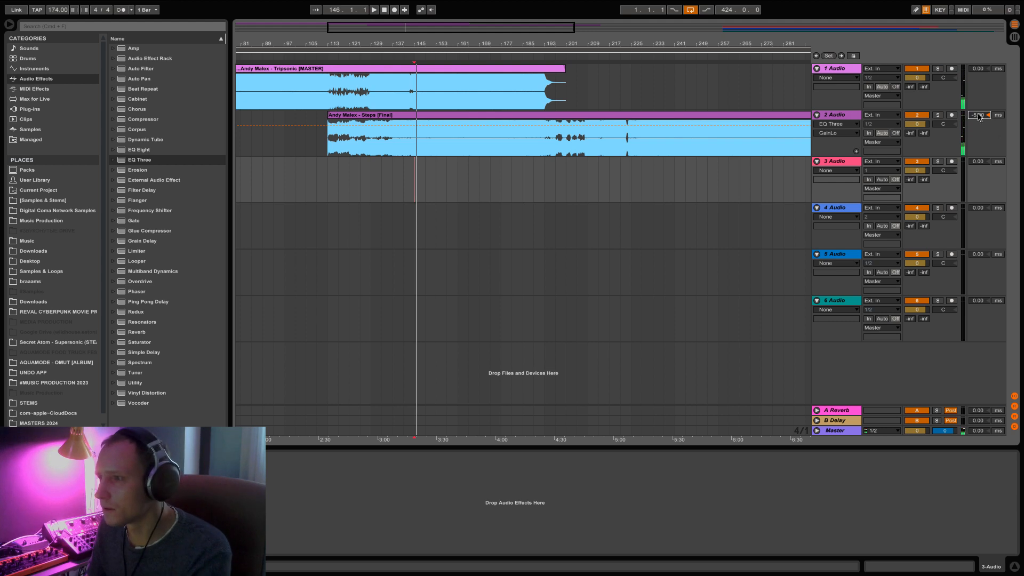
key(space)
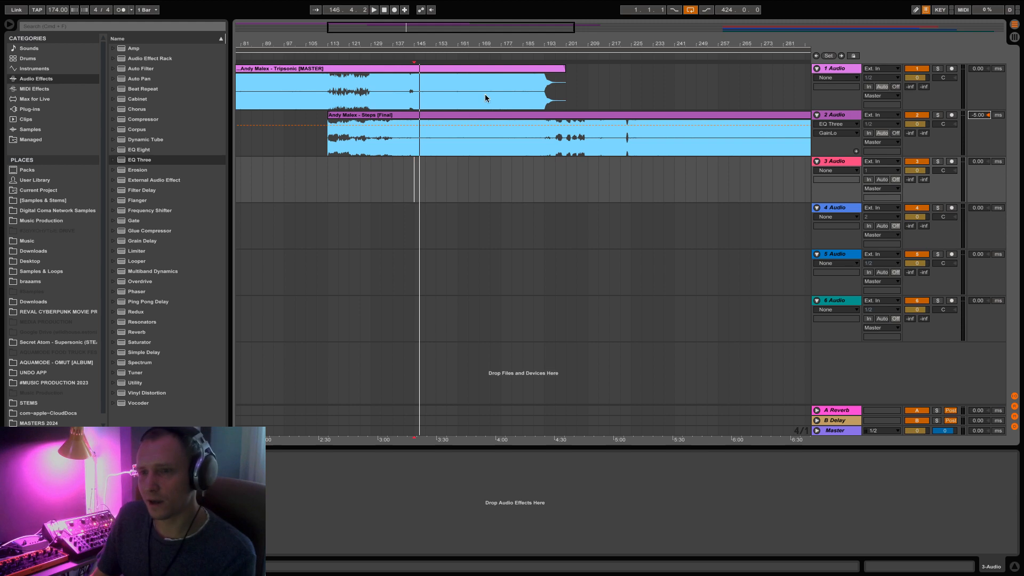
- Examine the start of the Steps clip at bar 113 and play the overlap with Tripsonic from bar 145
click(465, 126)
click(477, 117)
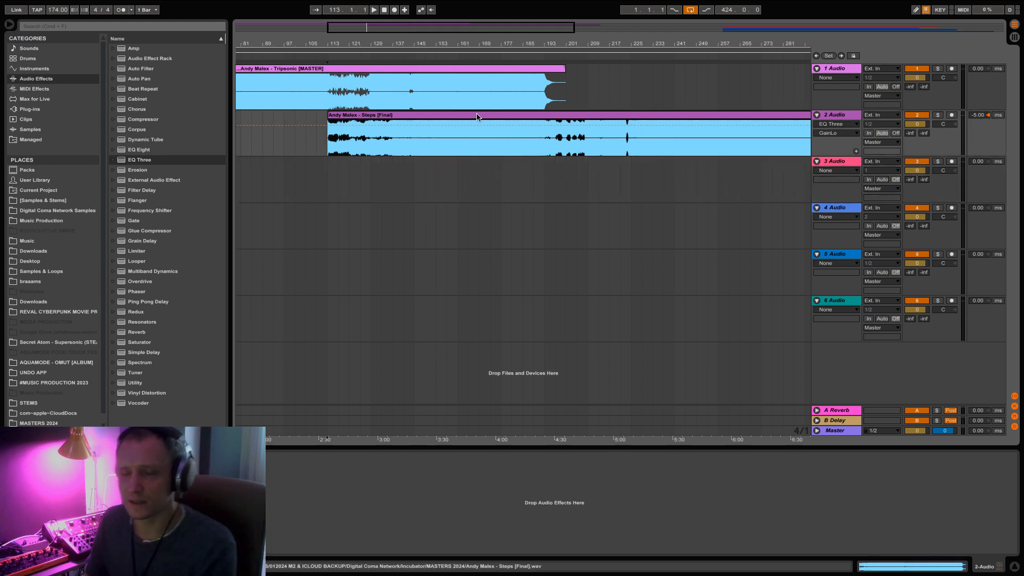
drag(352, 27, 351, 51)
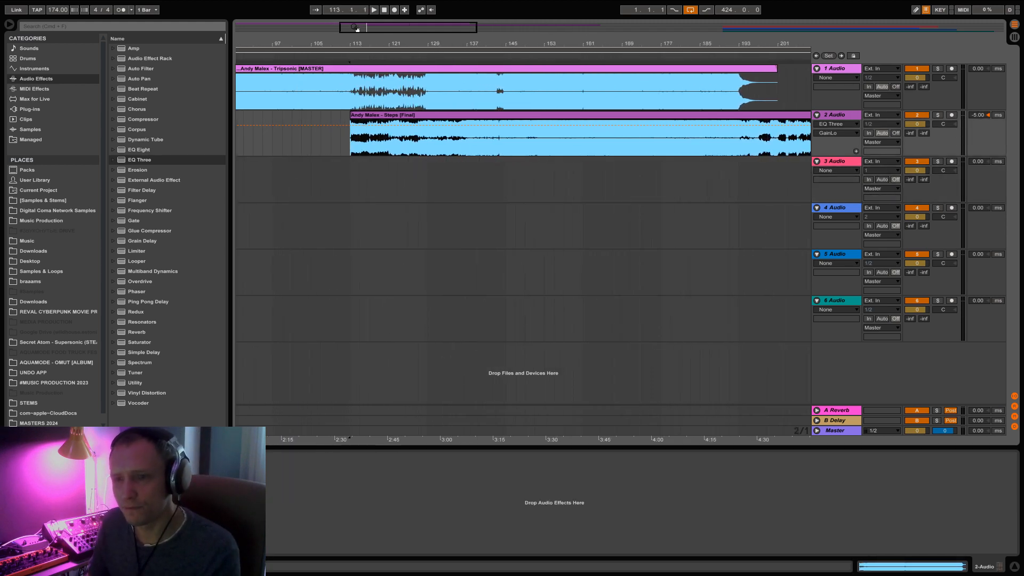
click(350, 156)
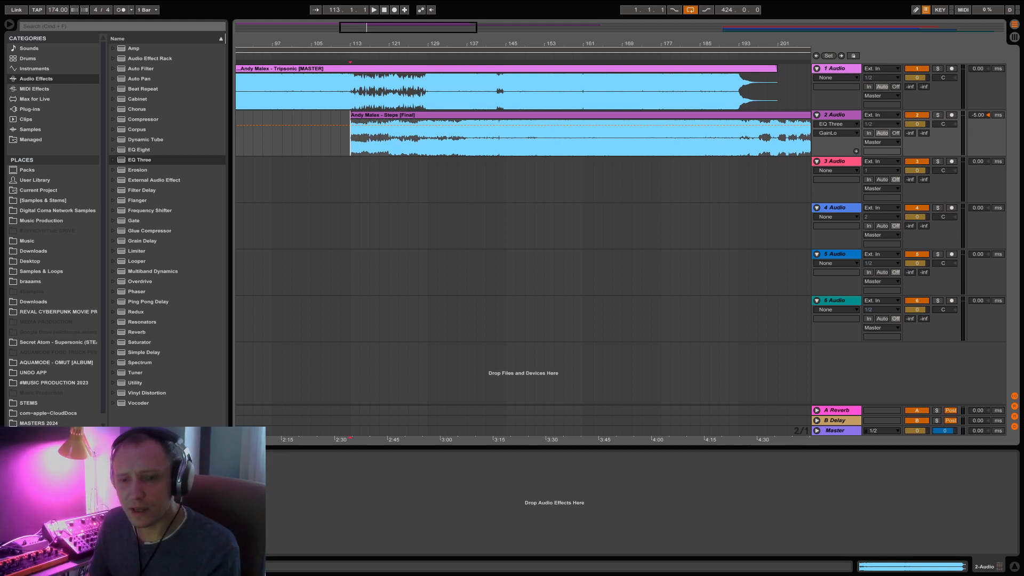
click(508, 151)
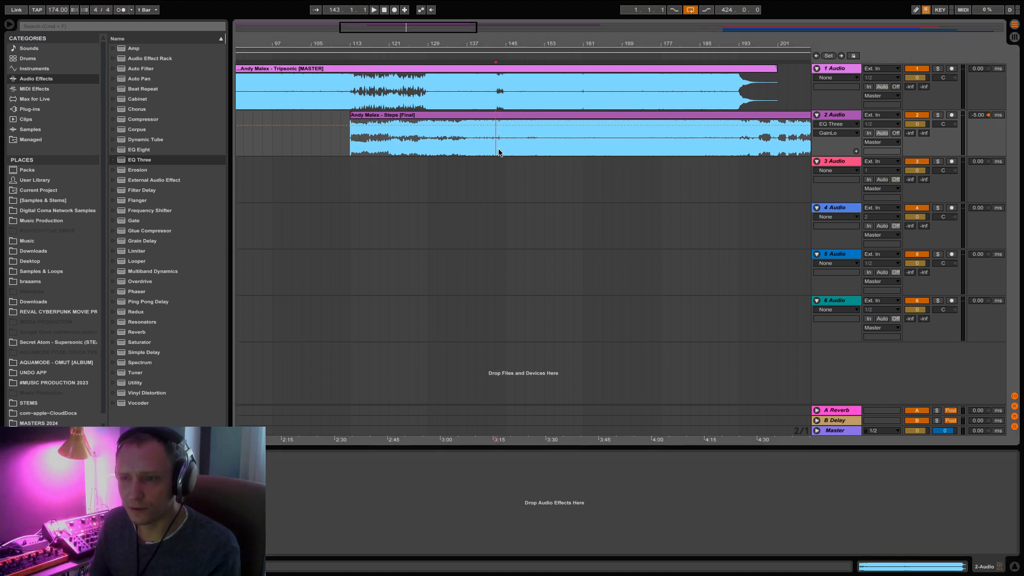
key(space)
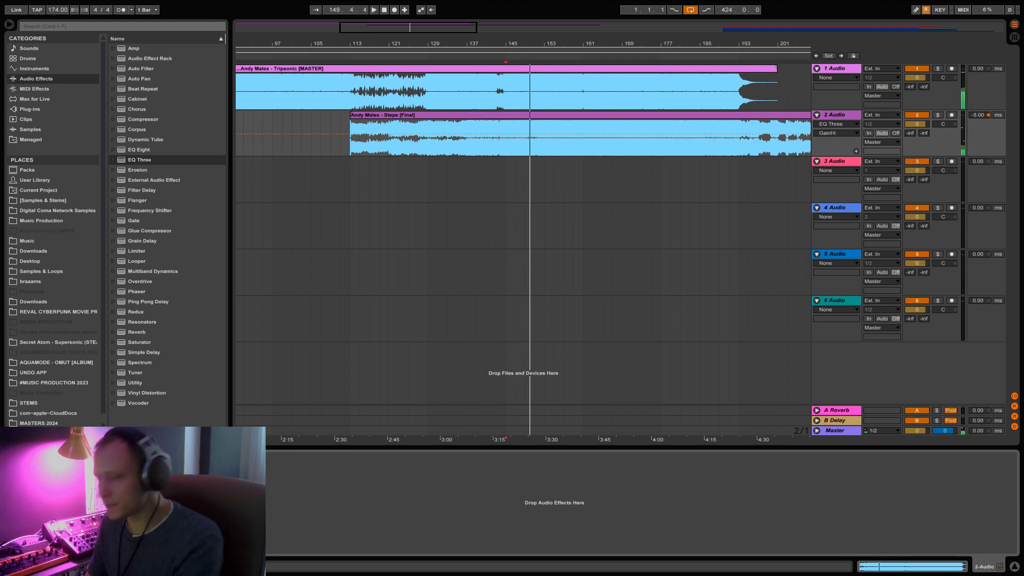
- Replace EQ Three on track 2 with an Auto Filter
key(Delete)
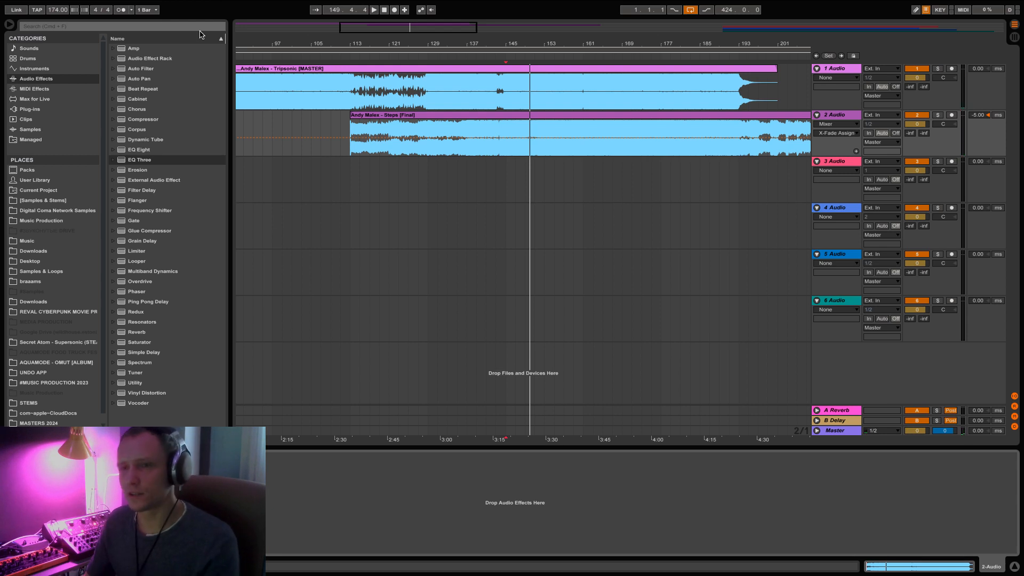
click(835, 114)
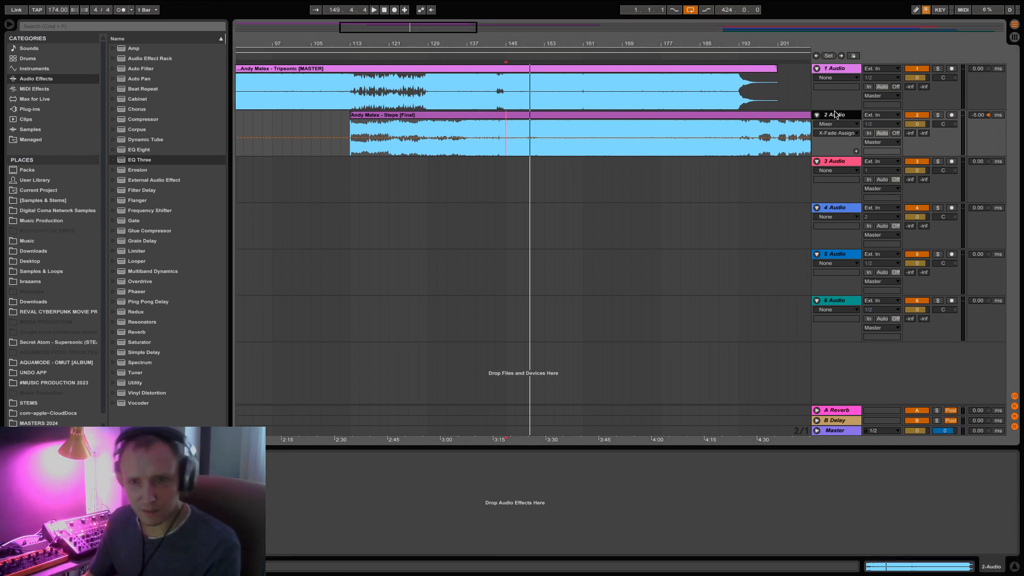
click(146, 72)
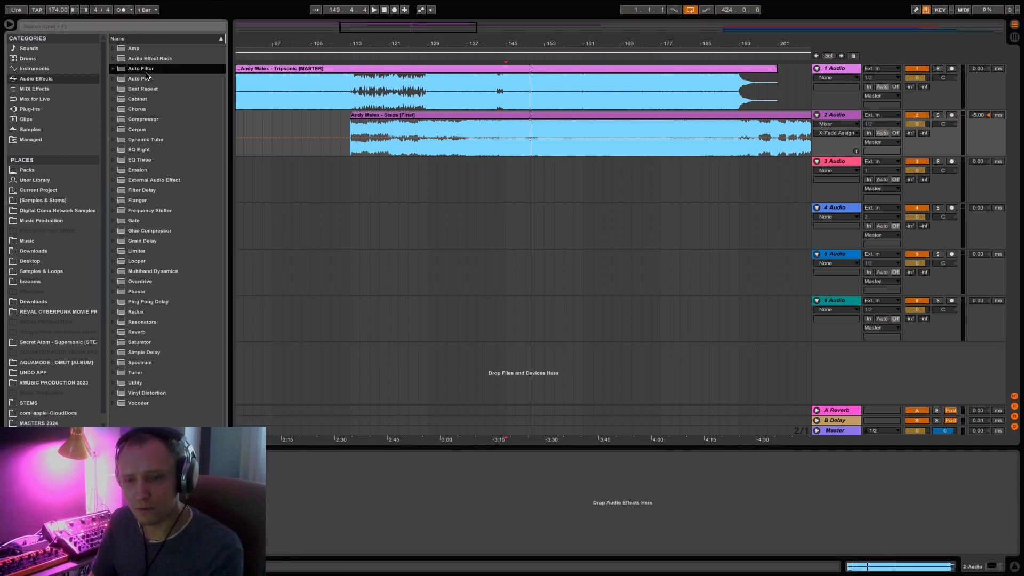
key(Return)
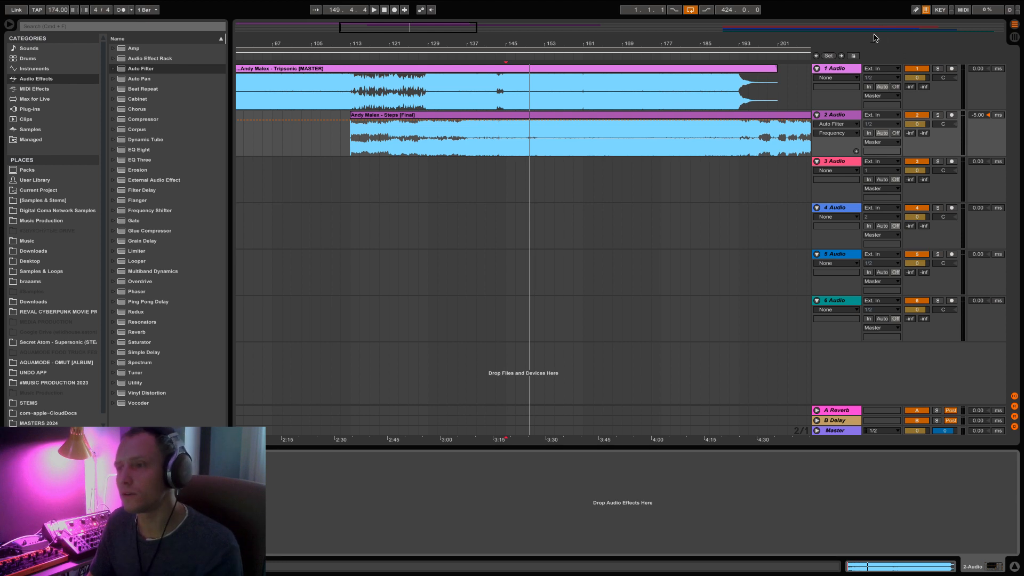
- Add an Auto Filter to track 1, which holds the Tripsonic clip
click(821, 69)
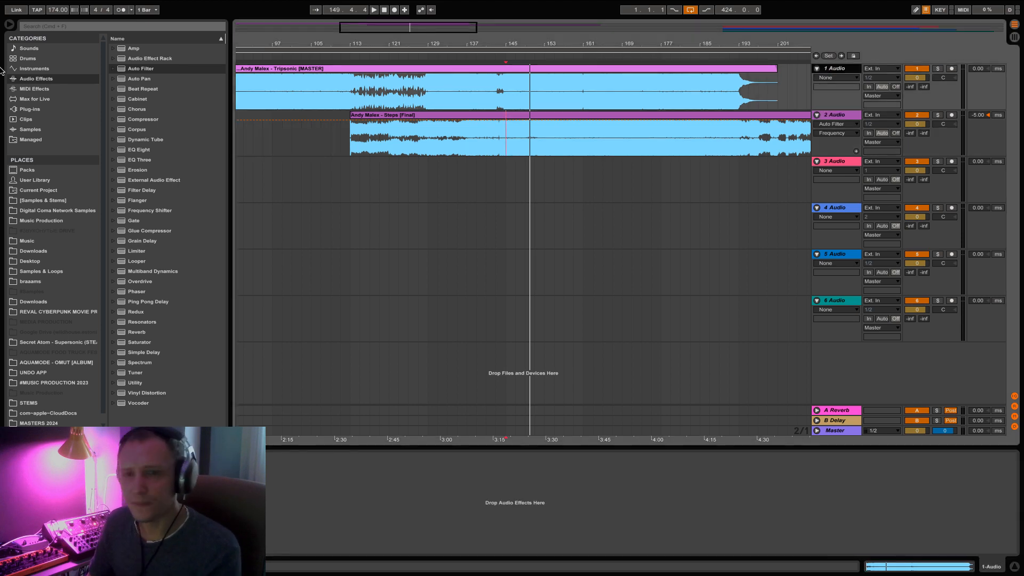
click(135, 69)
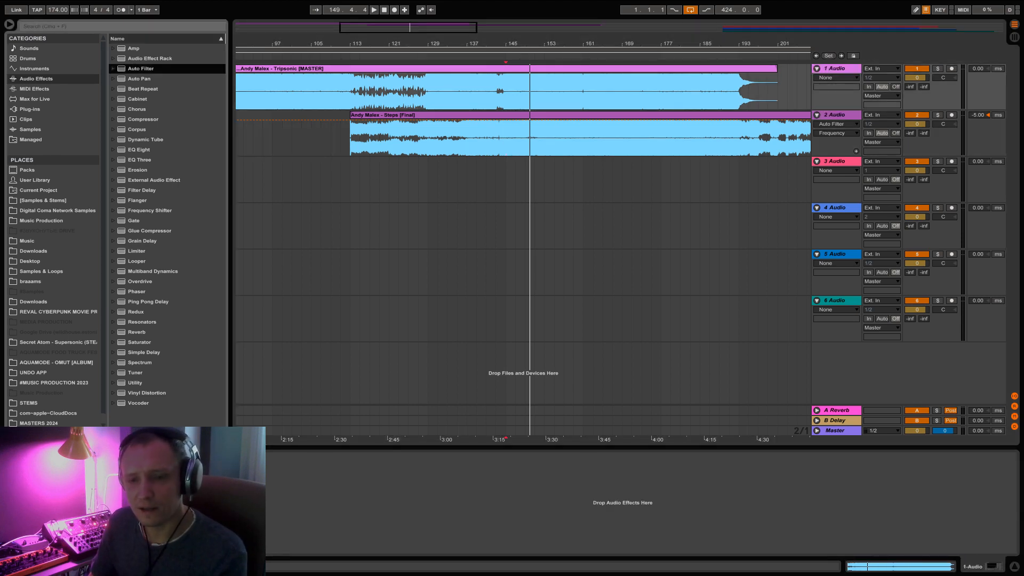
click(837, 69)
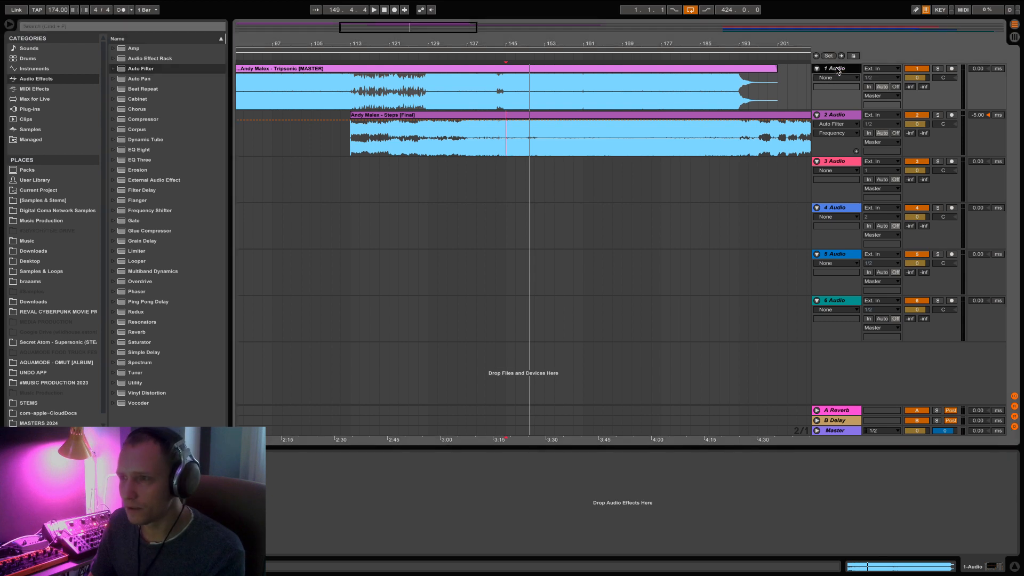
drag(141, 69, 837, 70)
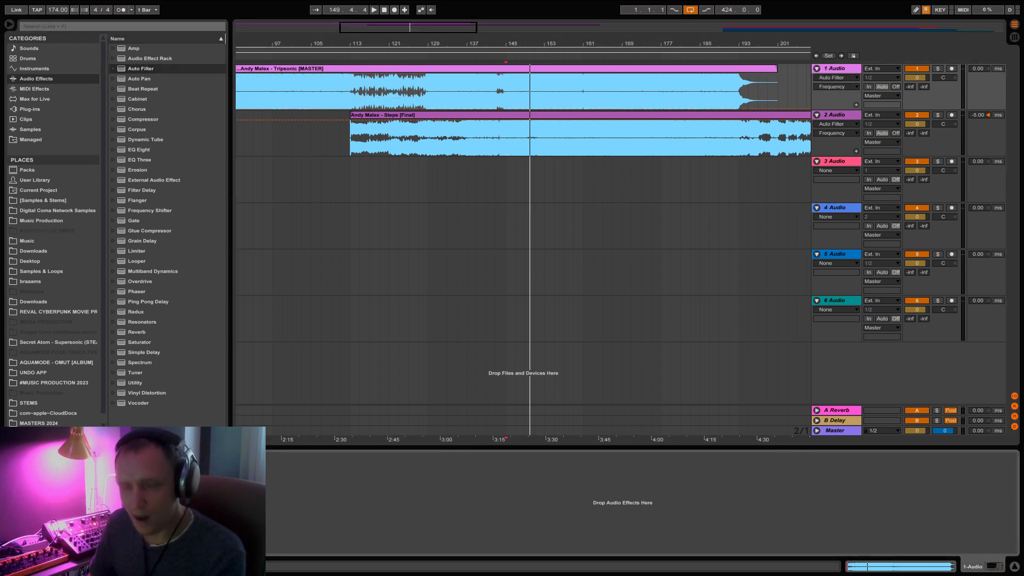
- Add a second Auto Filter to track 2 and make it a high-pass filter with its frequency at 26.0 Hz
click(837, 121)
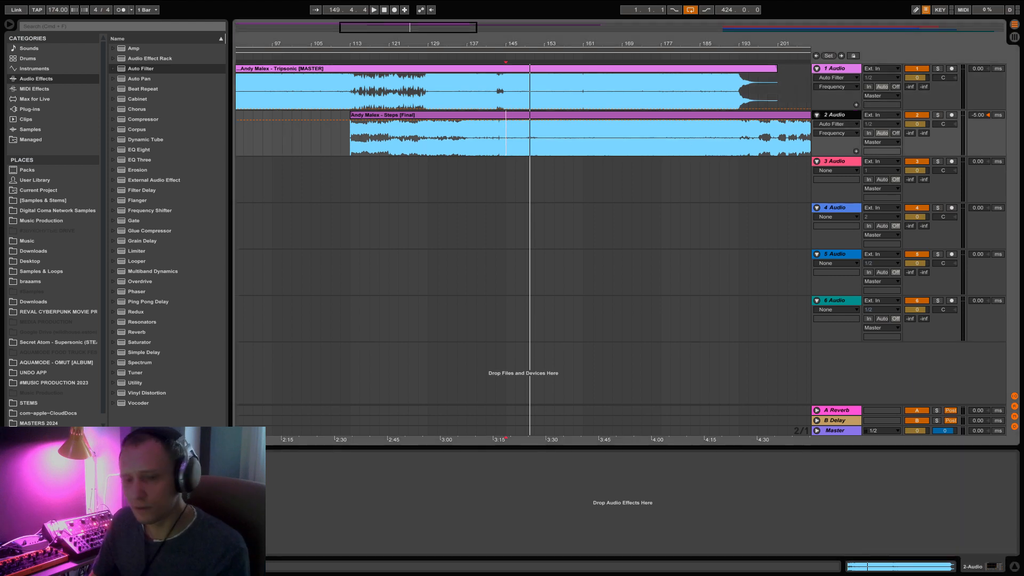
click(285, 513)
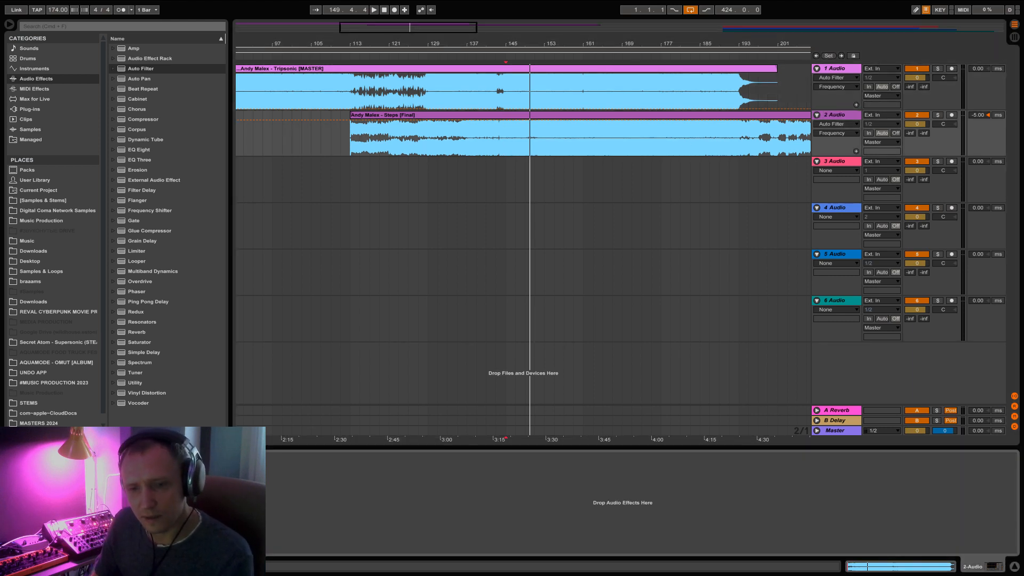
double_click(149, 70)
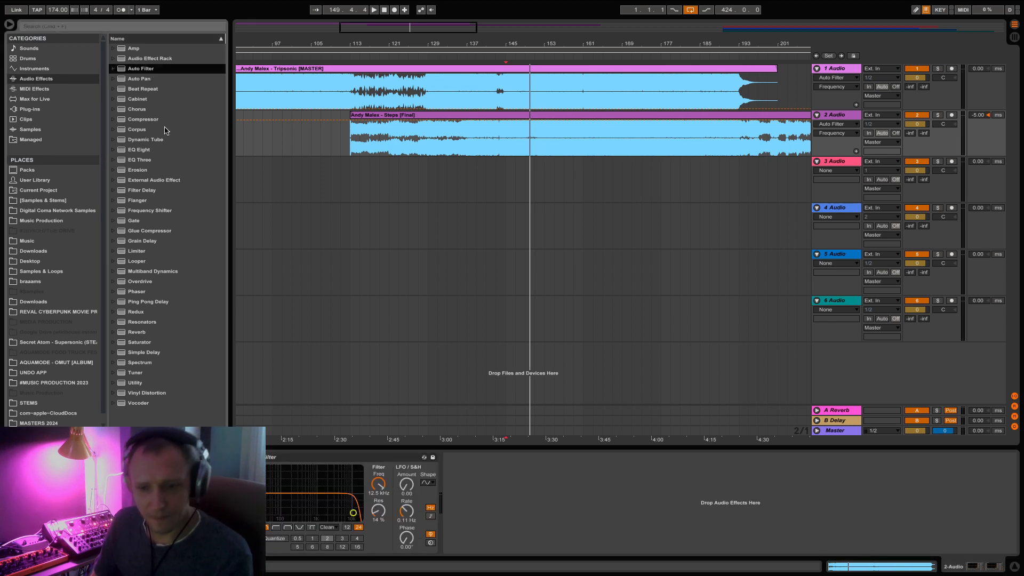
click(276, 527)
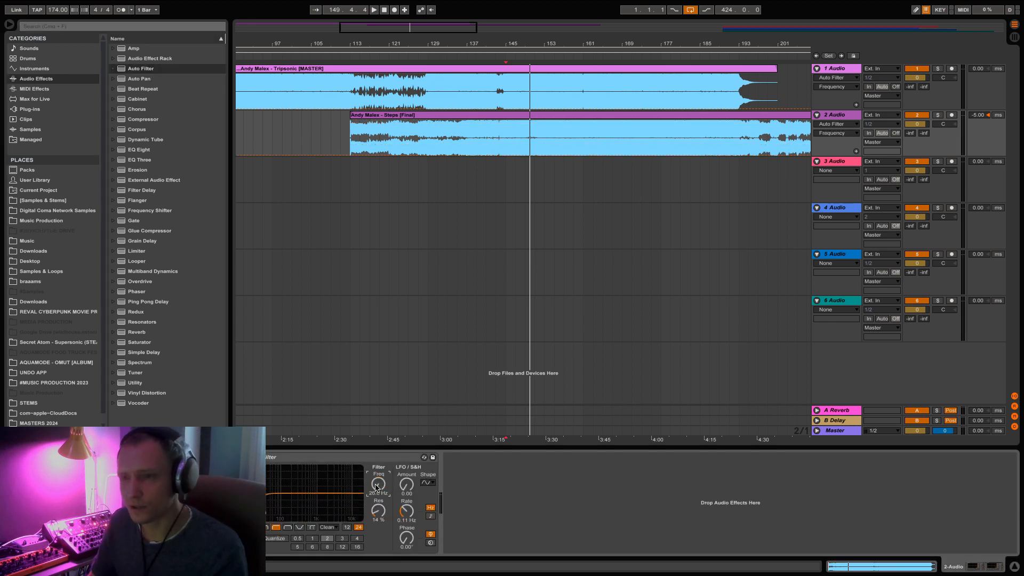
- Play from about bar 111 into the Steps entry and raise track 2's high-pass Auto Filter frequency to 403 Hz
click(497, 82)
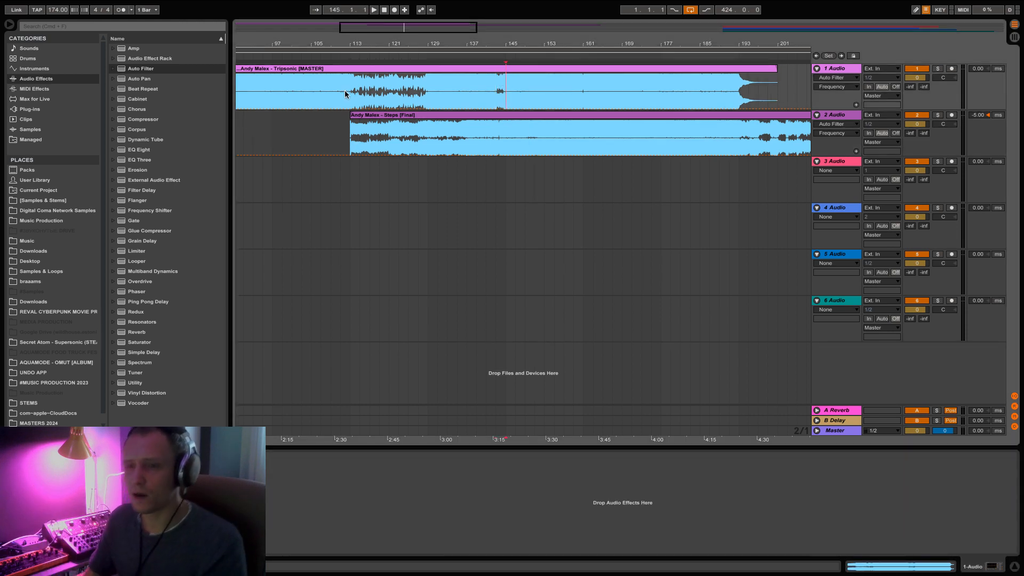
key(space)
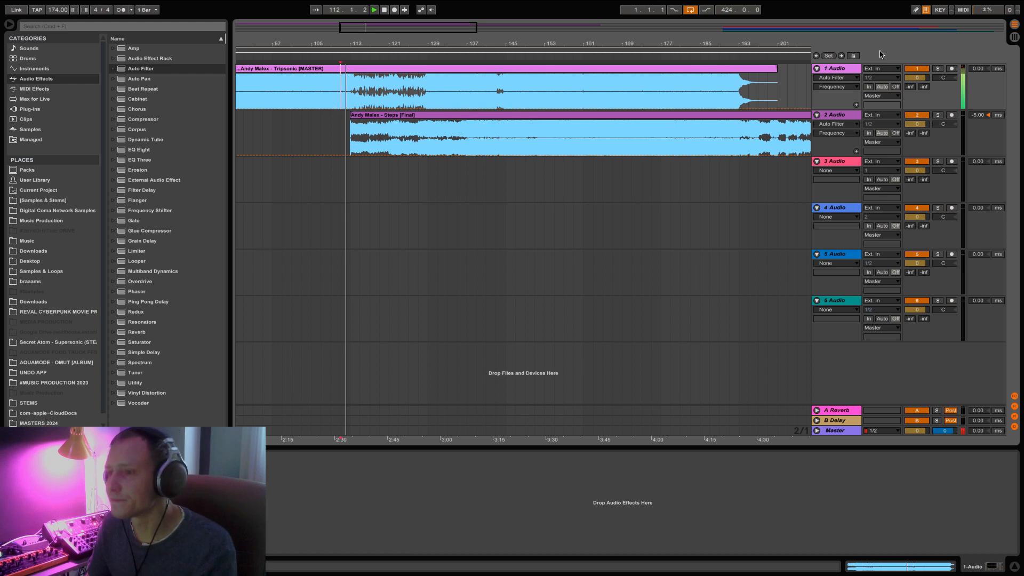
click(841, 110)
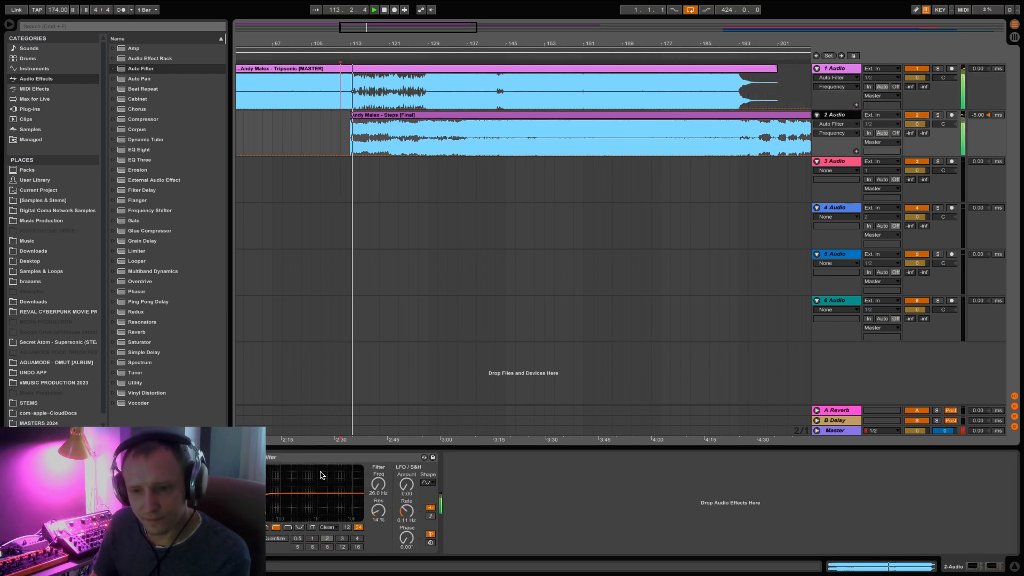
drag(273, 512, 308, 512)
drag(378, 484, 378, 484)
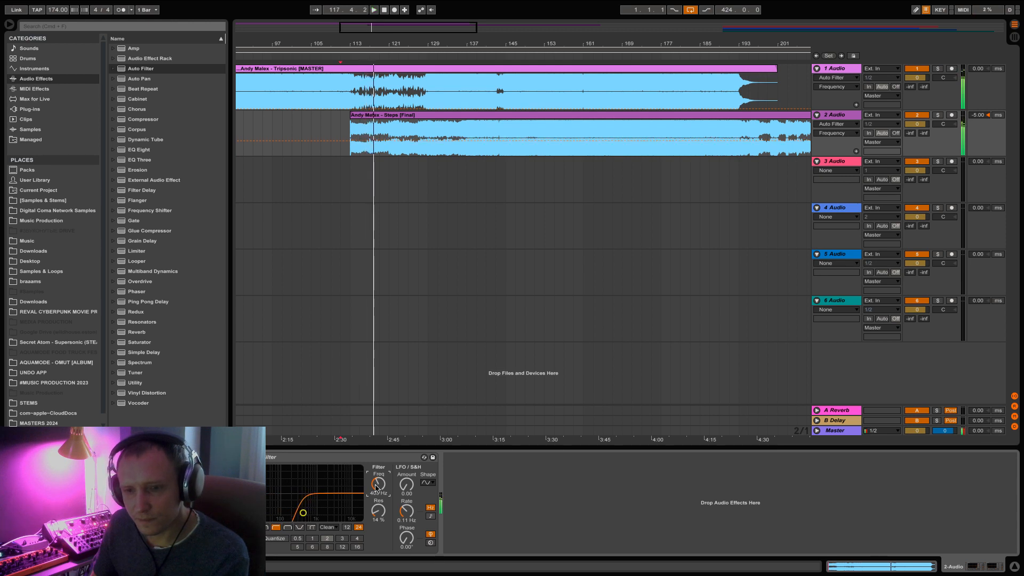
- Add a Spectrum analyser after the Auto Filters on track 2 and start playback from about bar 111
click(141, 362)
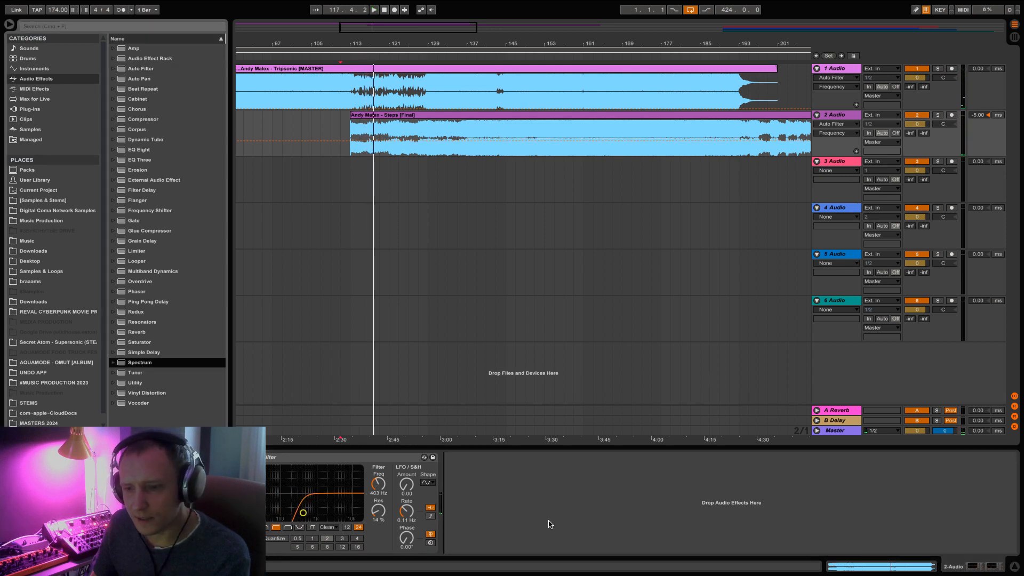
drag(542, 516, 542, 515)
key(space)
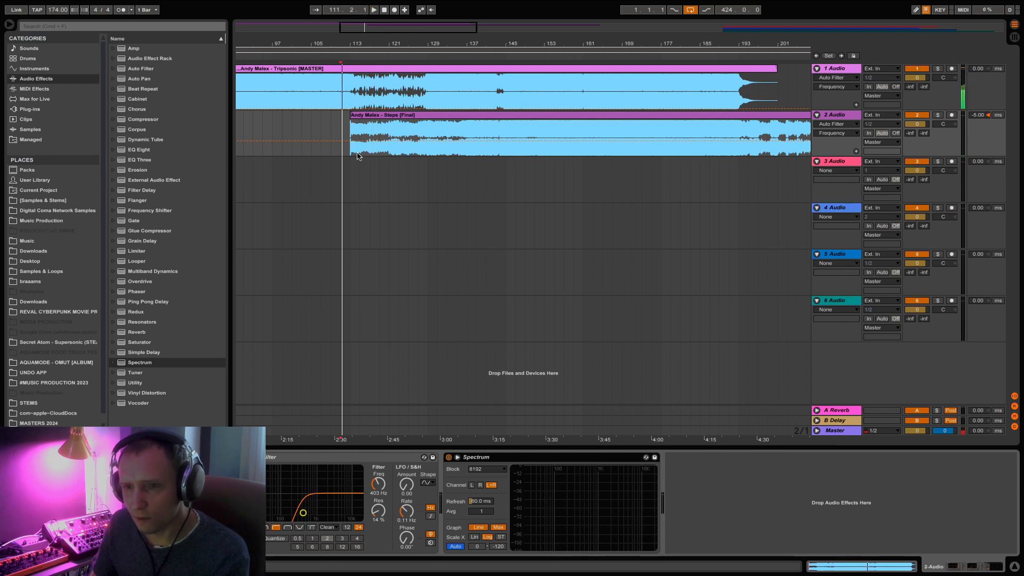
- Play from bar 129 while sweeping track 2's high-pass frequency, and set the Spectrum's block size to 16384
click(427, 156)
key(space)
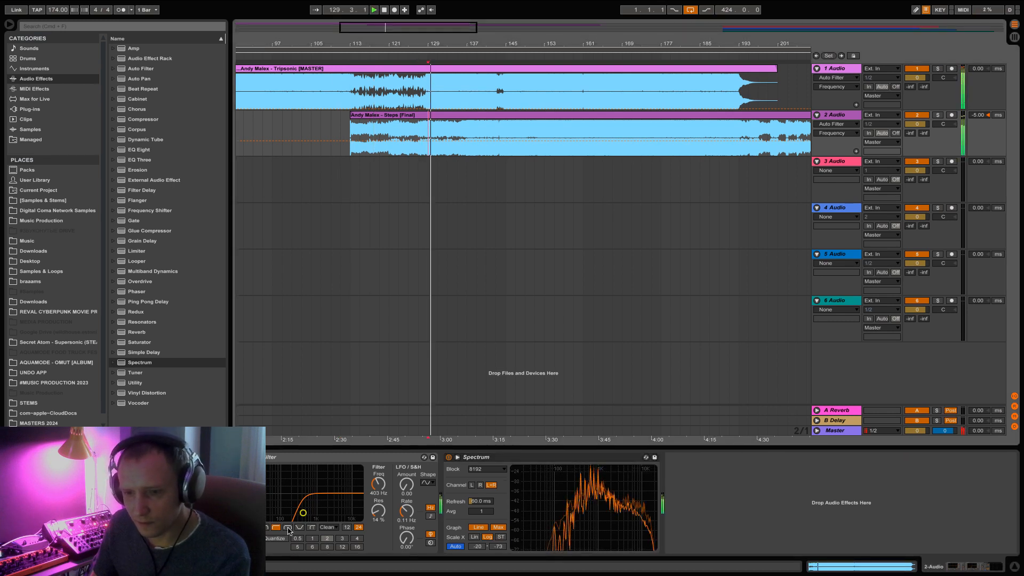
drag(378, 484, 378, 460)
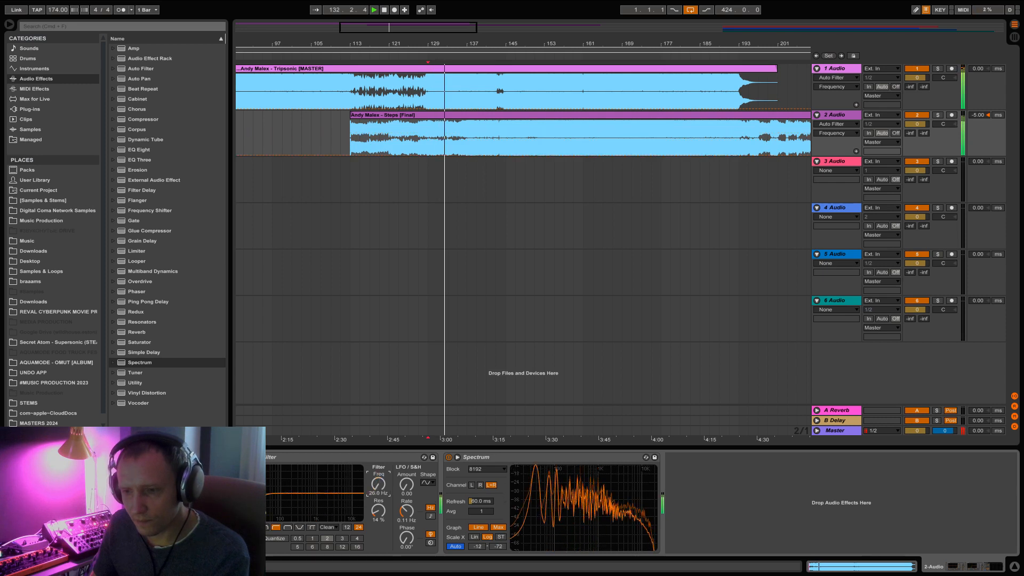
click(482, 469)
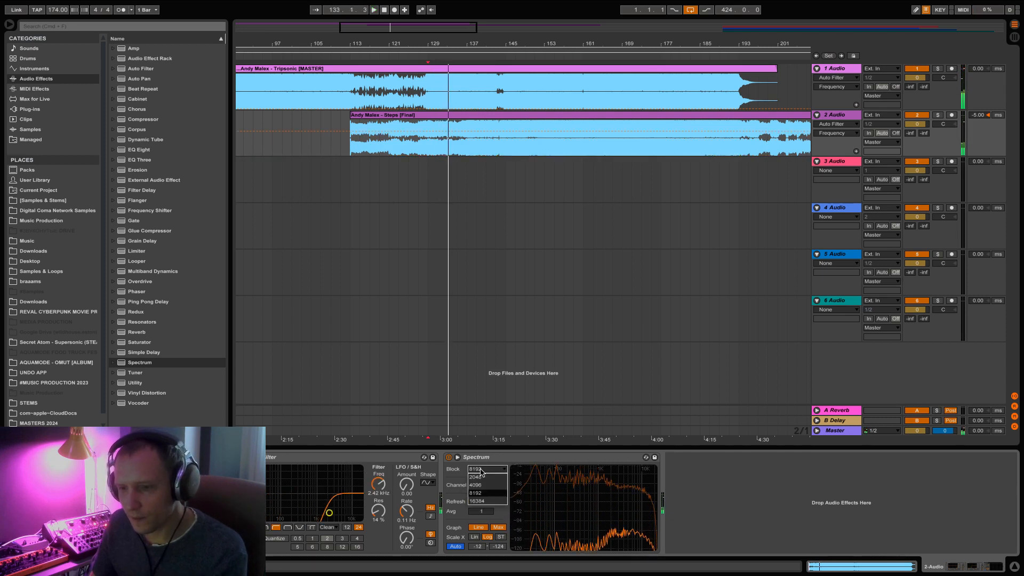
click(476, 501)
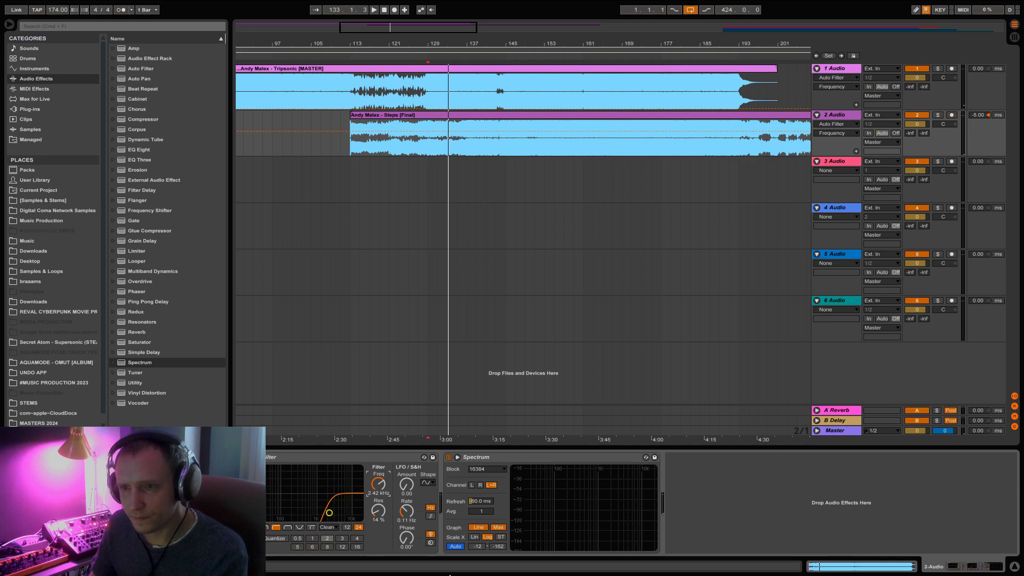
key(space)
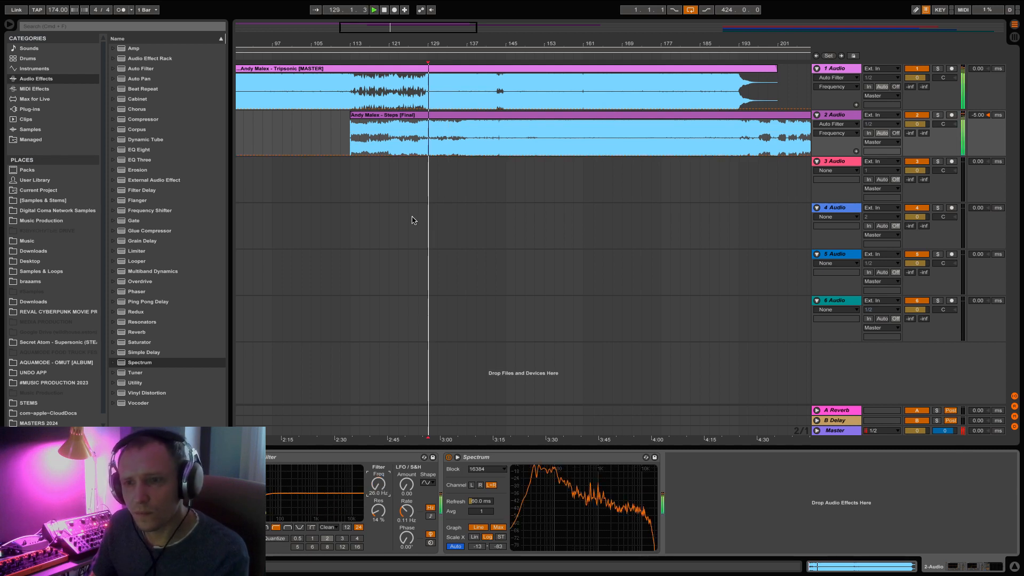
key(space)
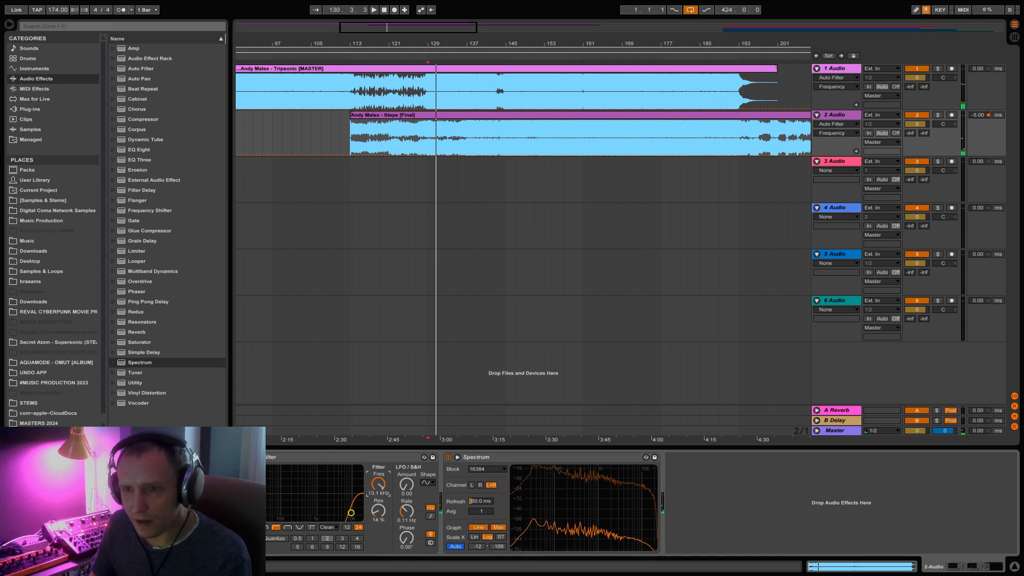
- Show track 2's high-pass frequency automation in a new lane, set it to 769 Hz at bar 113, and audition the track soloed
right_click(376, 484)
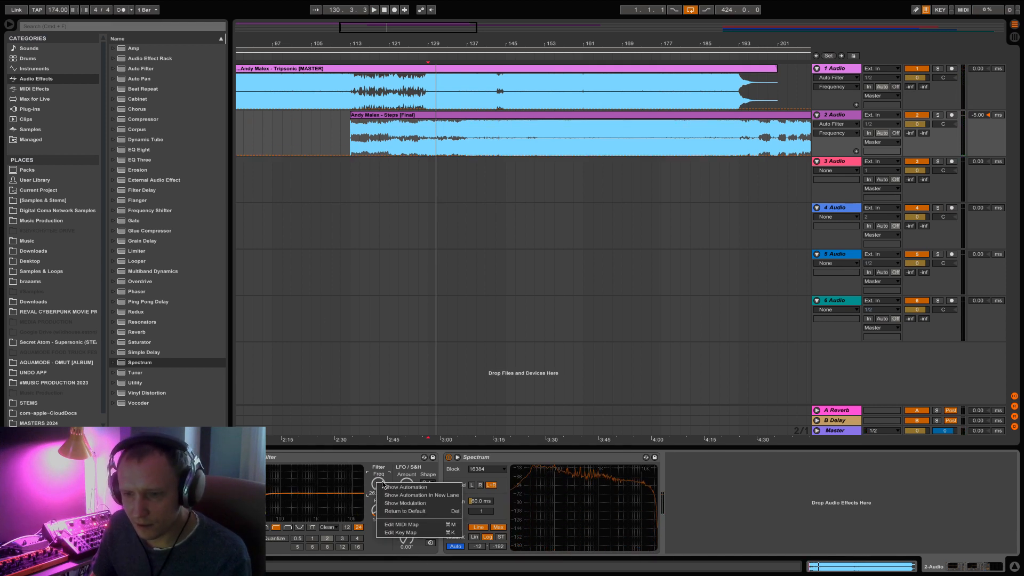
click(393, 494)
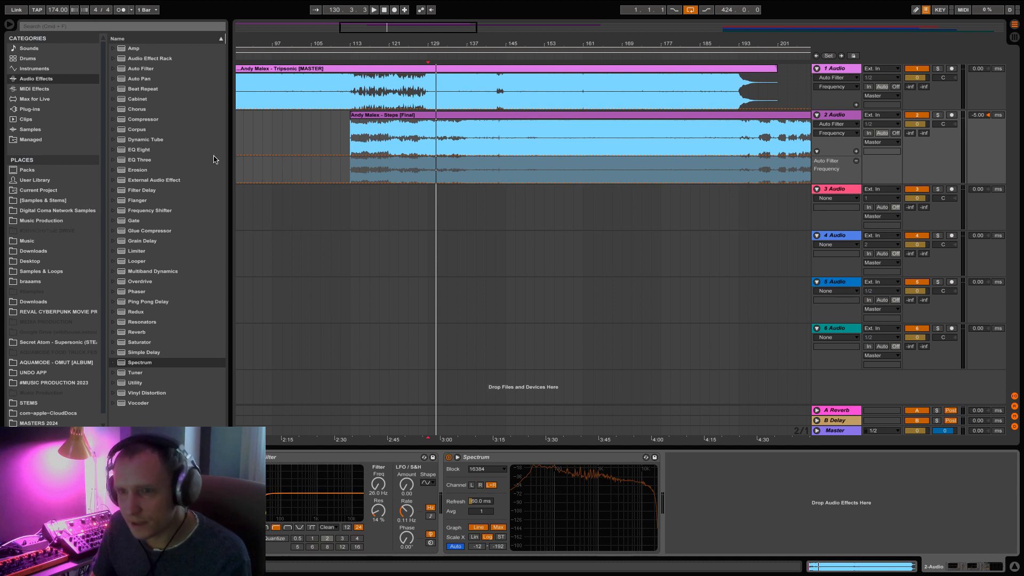
mouse_move(350, 184)
mouse_down()
mouse_move(350, 147)
mouse_move(349, 169)
mouse_up()
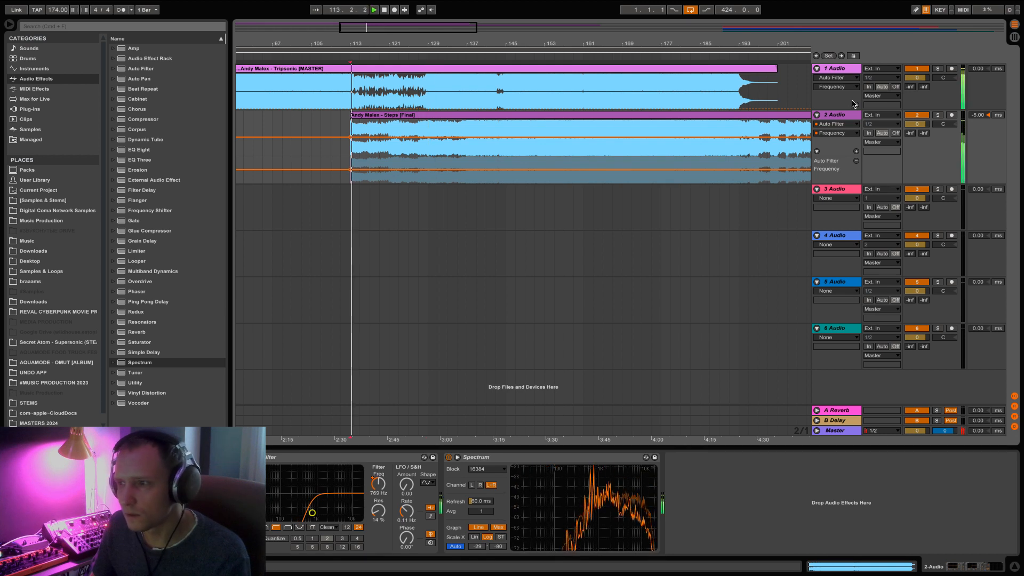
click(937, 115)
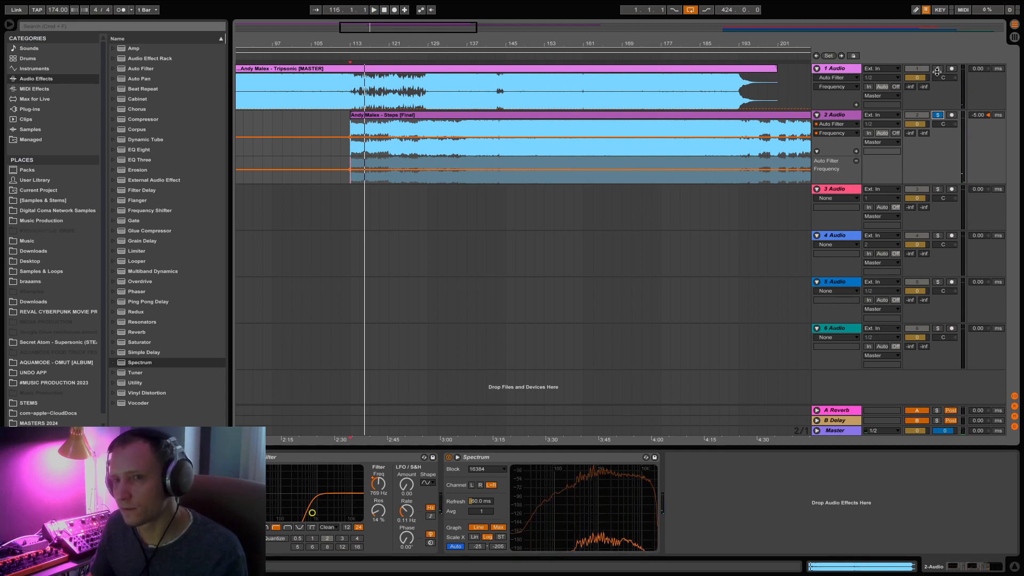
key(space)
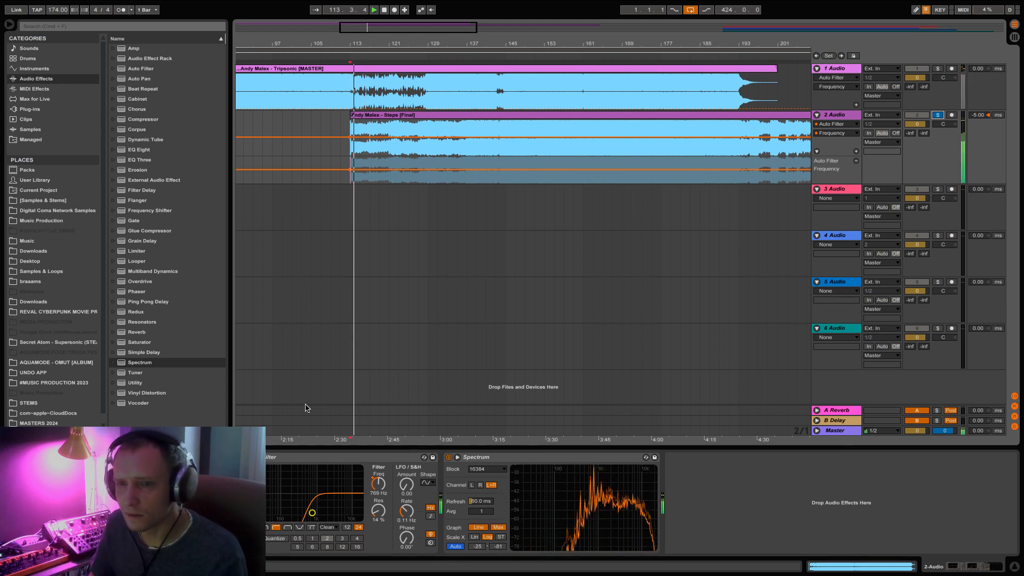
- Lower the automated frequency of track 2's first Auto Filter at bar 113, audition it, and unsolo the track
click(163, 483)
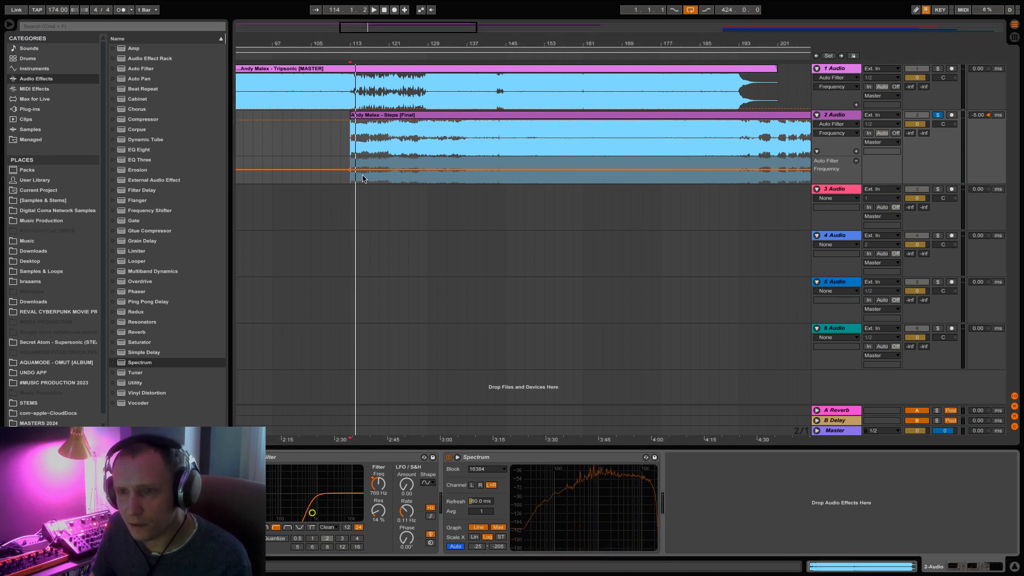
drag(352, 120, 349, 131)
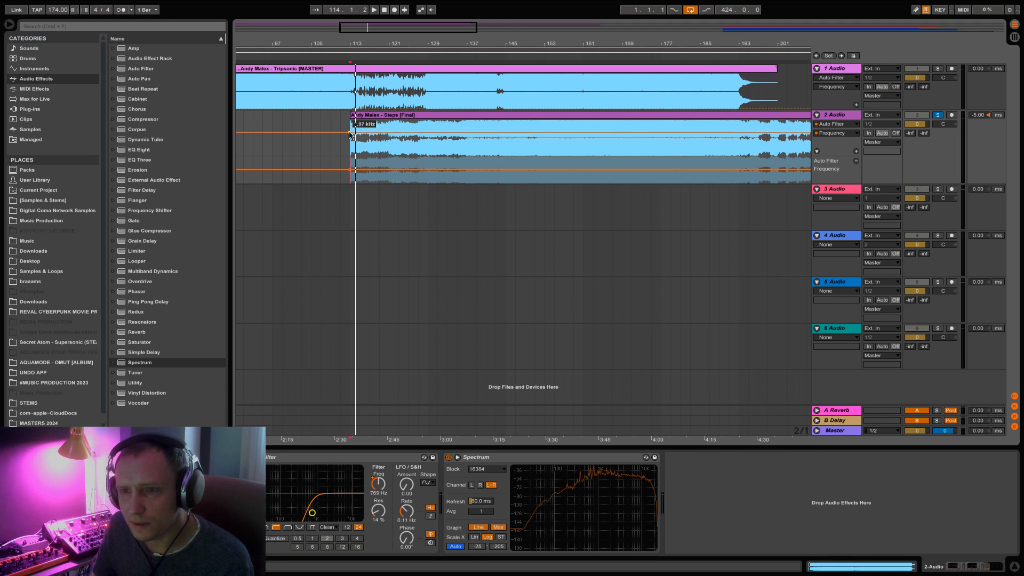
key(space)
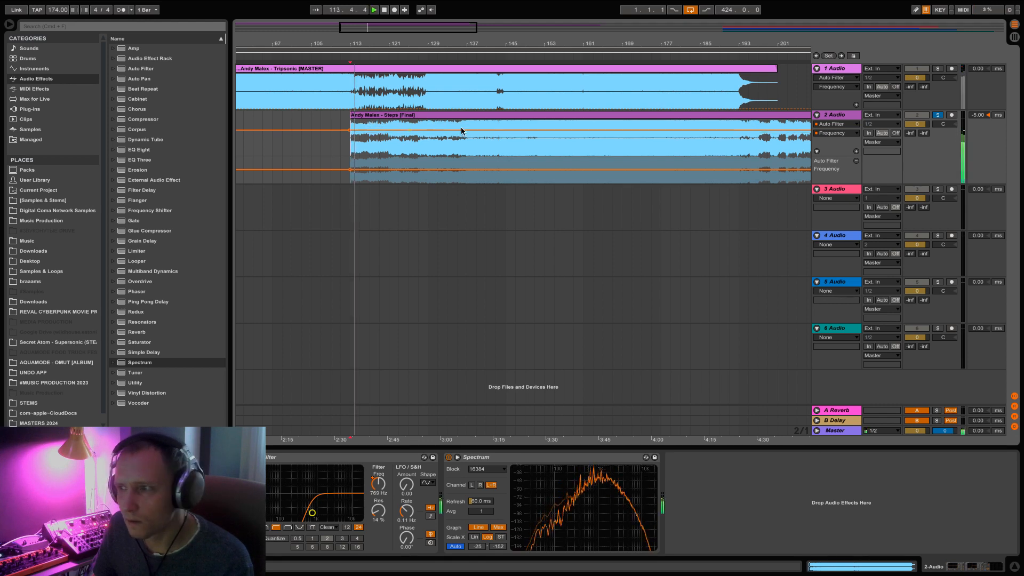
key(space)
click(938, 115)
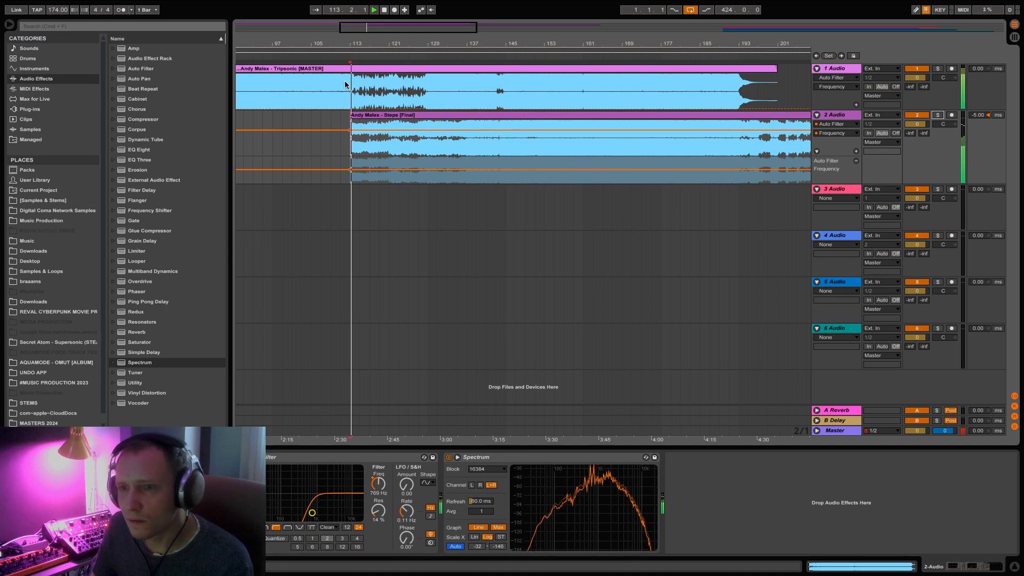
- Ramp track 2's first filter frequency up to about bar 145 and drop its high-pass frequency to 26.0 Hz between bars 141 and 145
drag(491, 131, 504, 120)
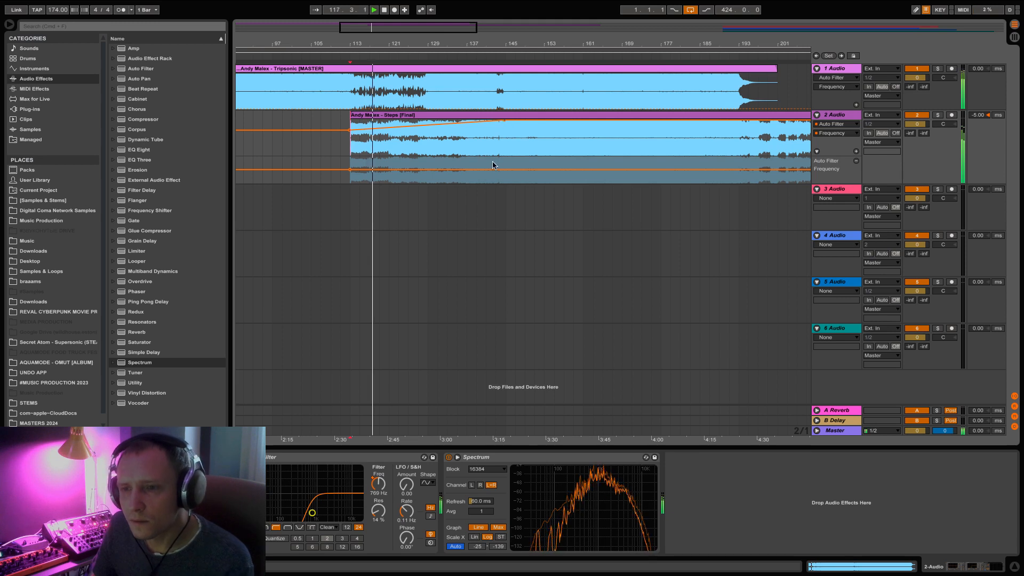
click(485, 190)
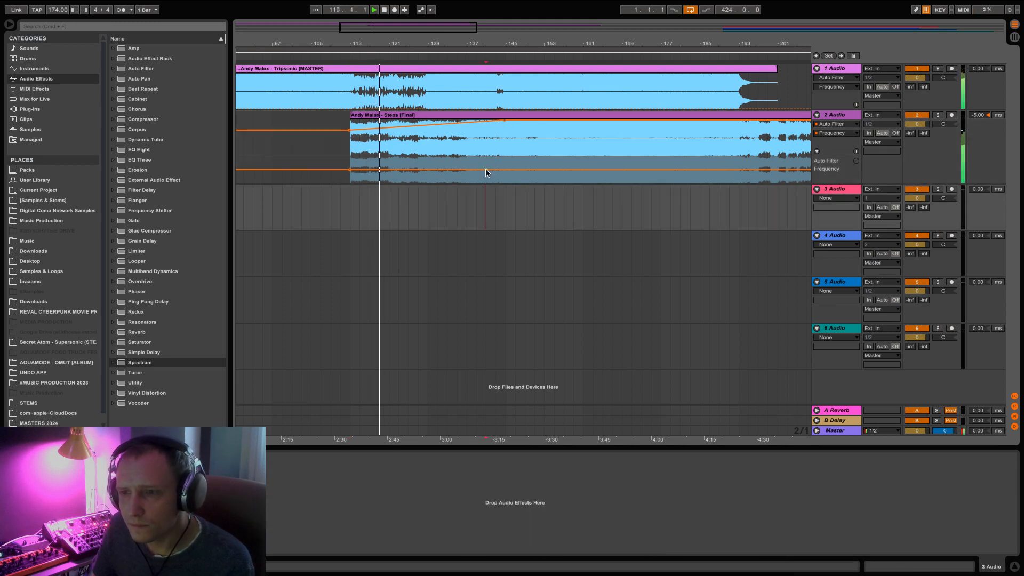
click(485, 169)
drag(502, 169, 504, 182)
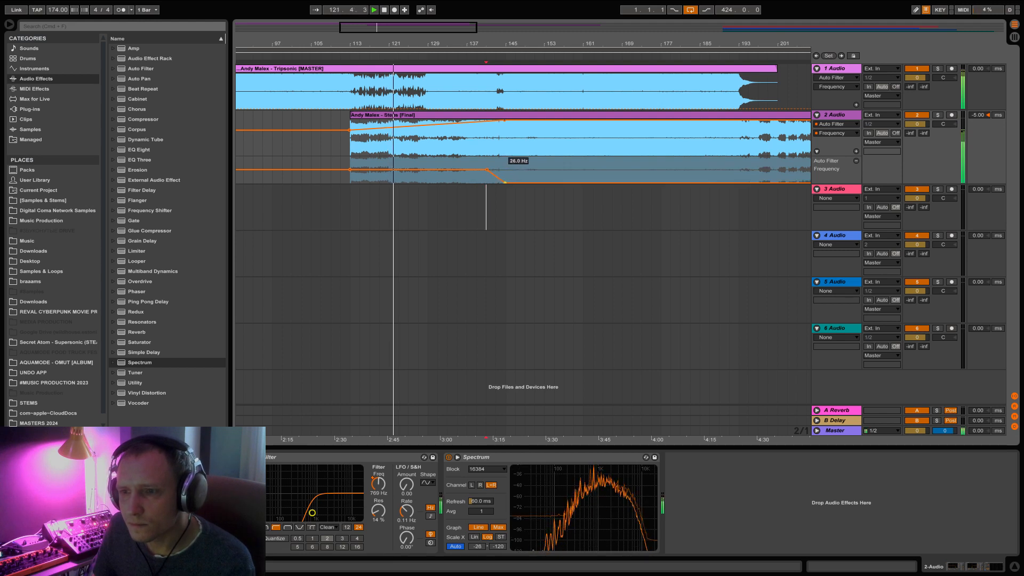
- Automate track 1's Auto Filter frequency to rise from 26.0 Hz at bar 141 to 117 Hz at bar 145
click(846, 70)
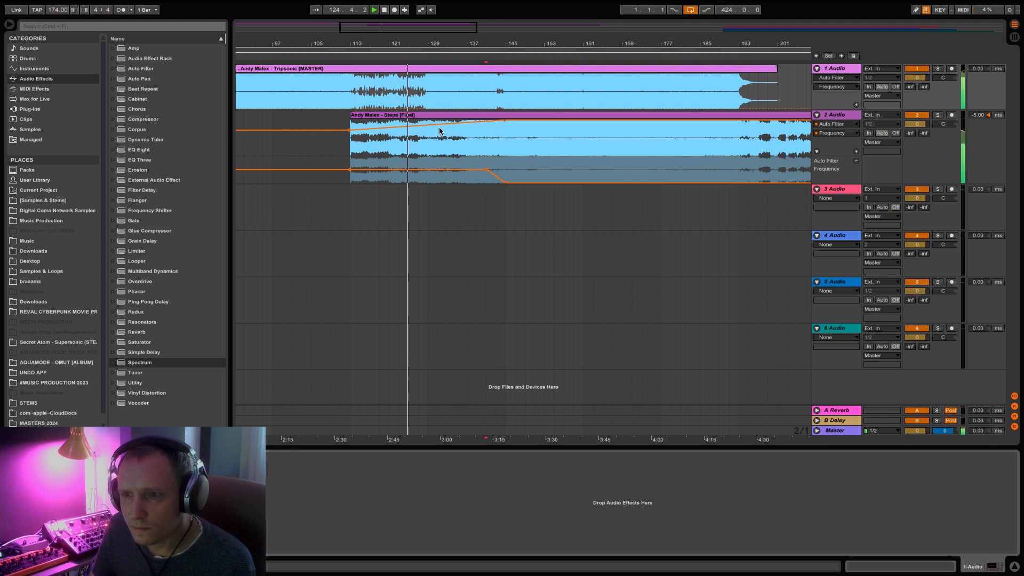
click(464, 109)
click(488, 109)
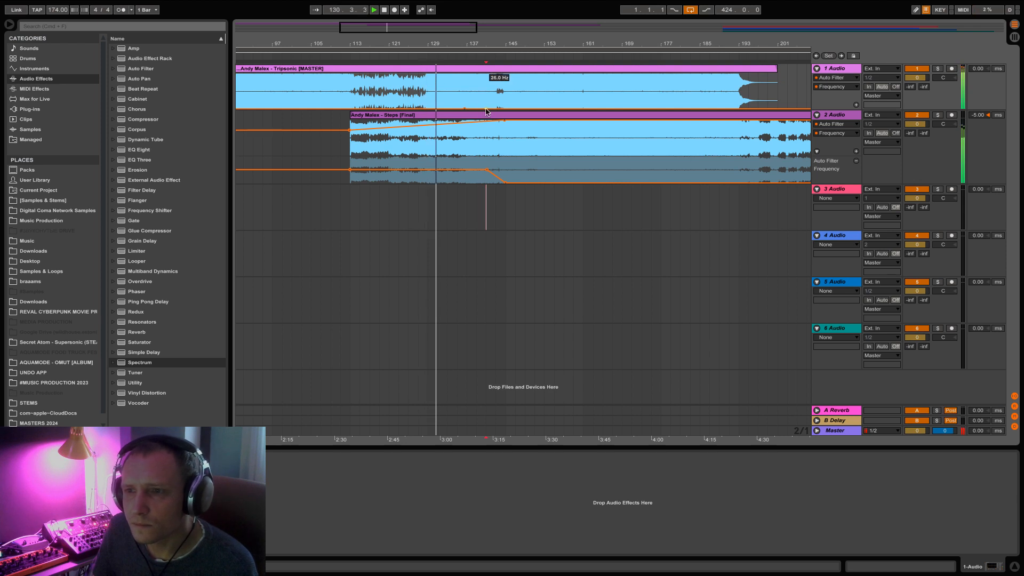
drag(487, 110, 503, 100)
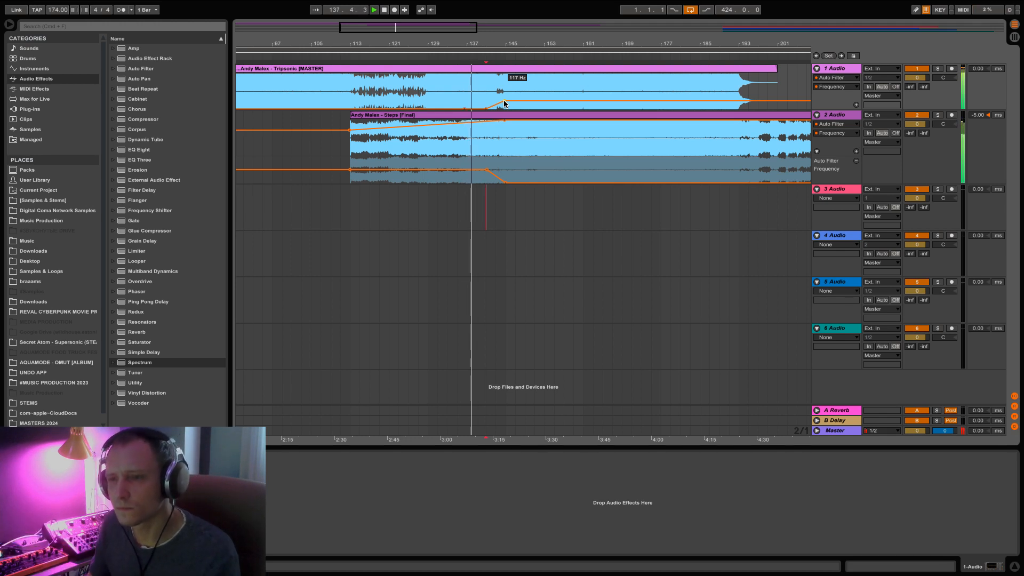
- Hold track 1's high-pass frequency until about bar 161, and ramp it up to 19.9 kHz at about bar 193
click(831, 114)
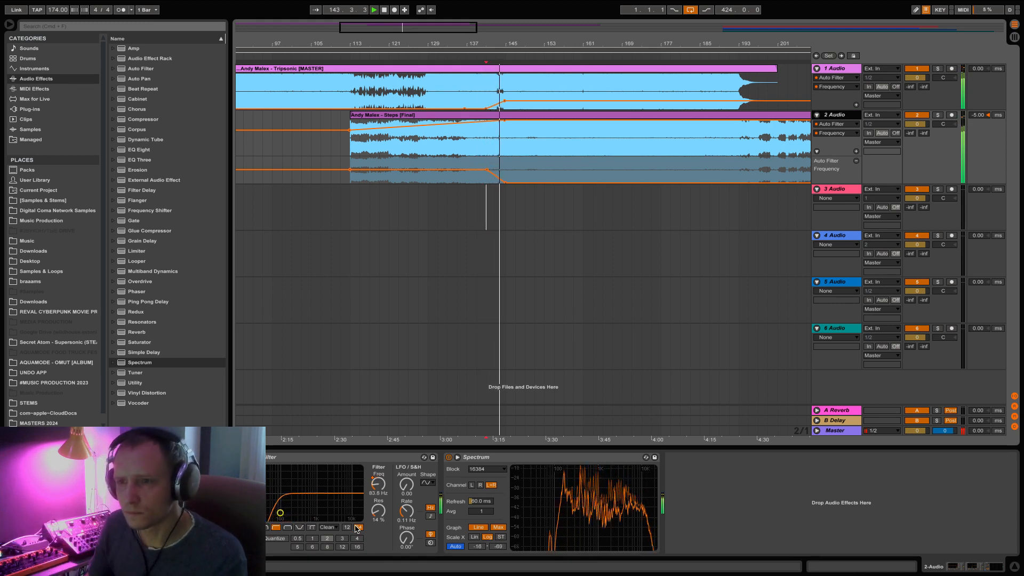
mouse_move(505, 102)
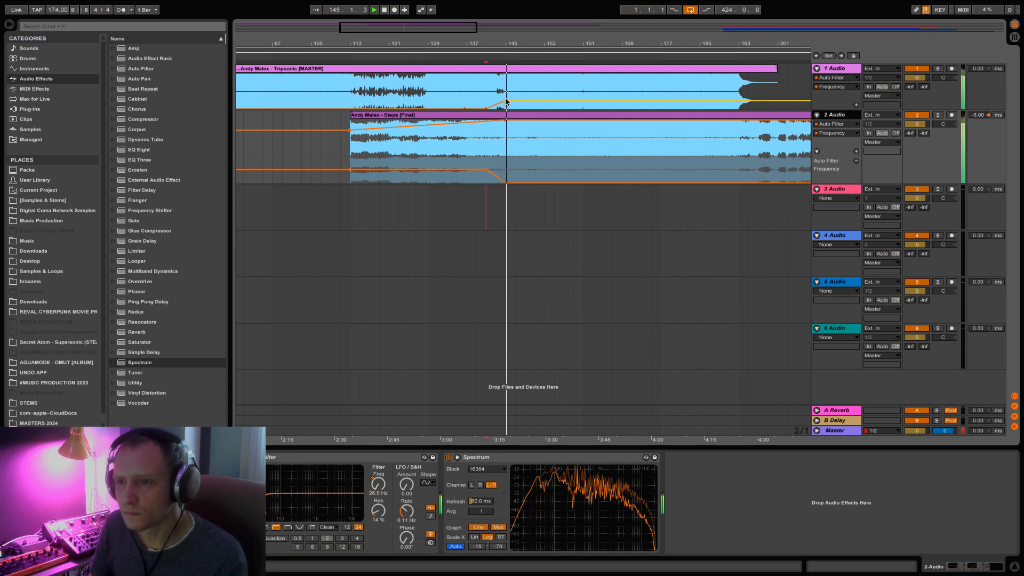
click(505, 102)
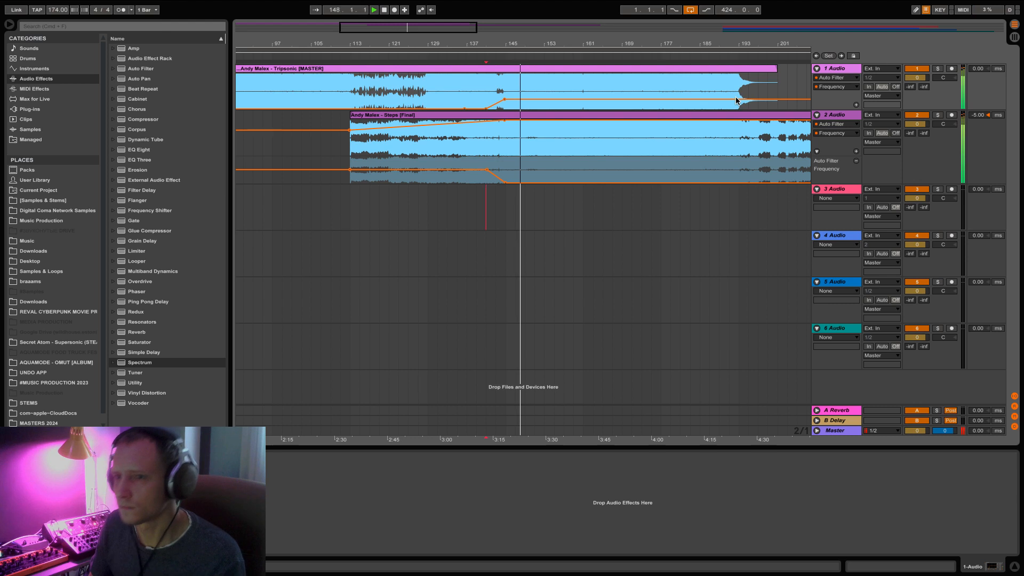
click(583, 99)
click(635, 99)
drag(634, 99, 738, 76)
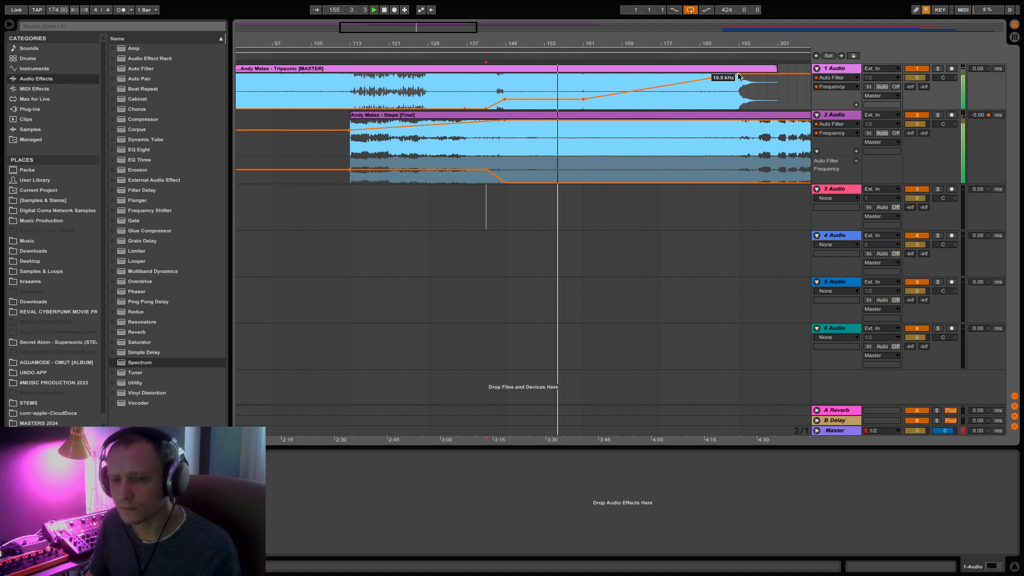
- Add a second Auto Filter to track 1
click(836, 115)
drag(390, 27, 433, 28)
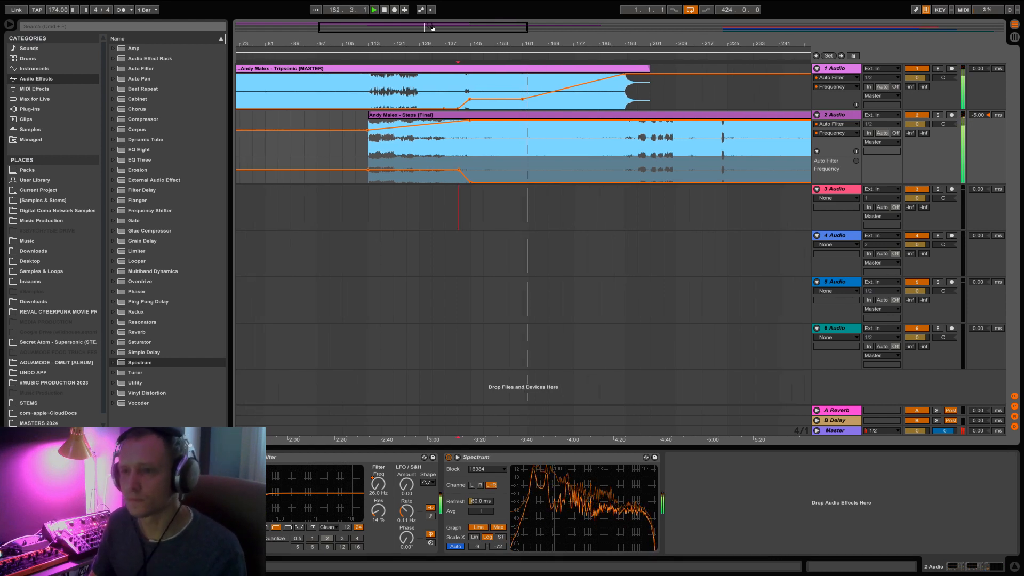
click(838, 68)
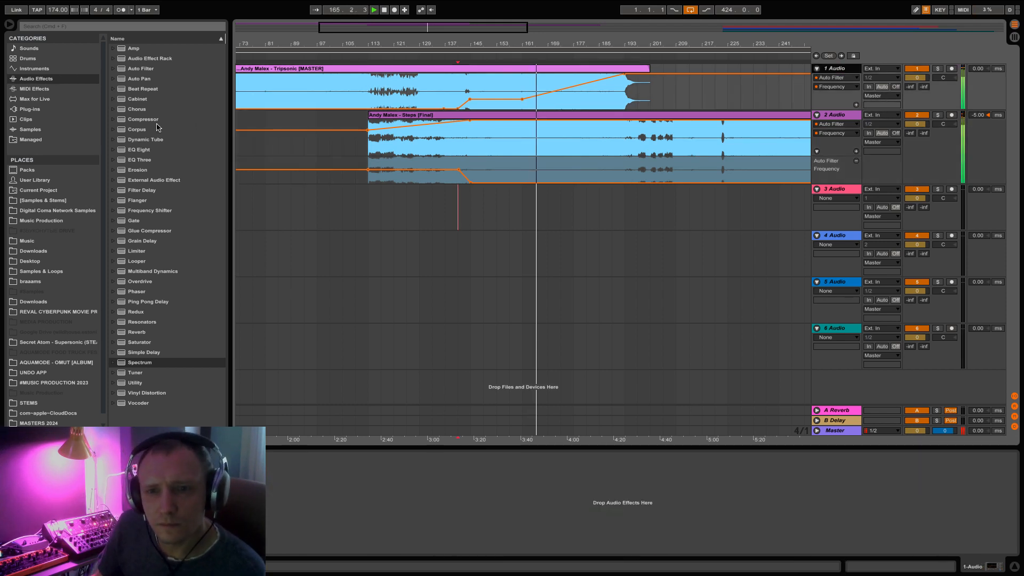
double_click(146, 69)
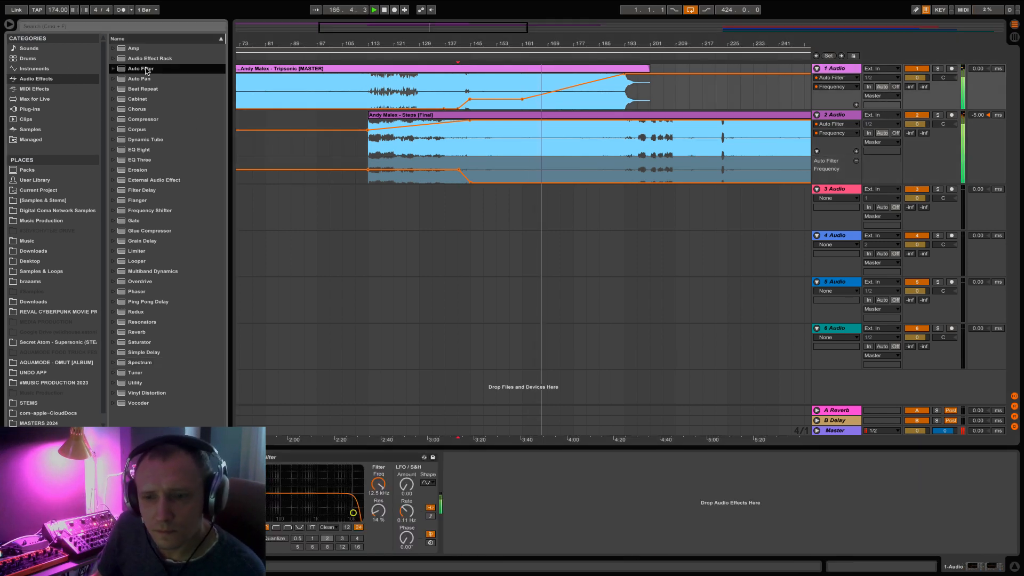
- Automate the new track 1 Auto Filter's frequency down to 12.0 kHz at bar 145 and lower at bar 193, and play from bar 141
right_click(379, 485)
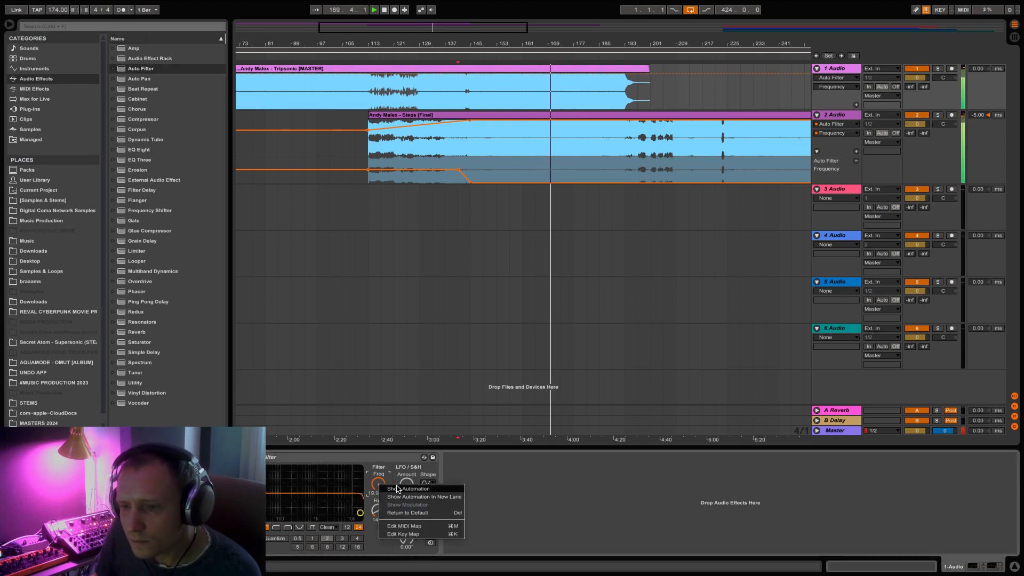
click(399, 489)
click(469, 73)
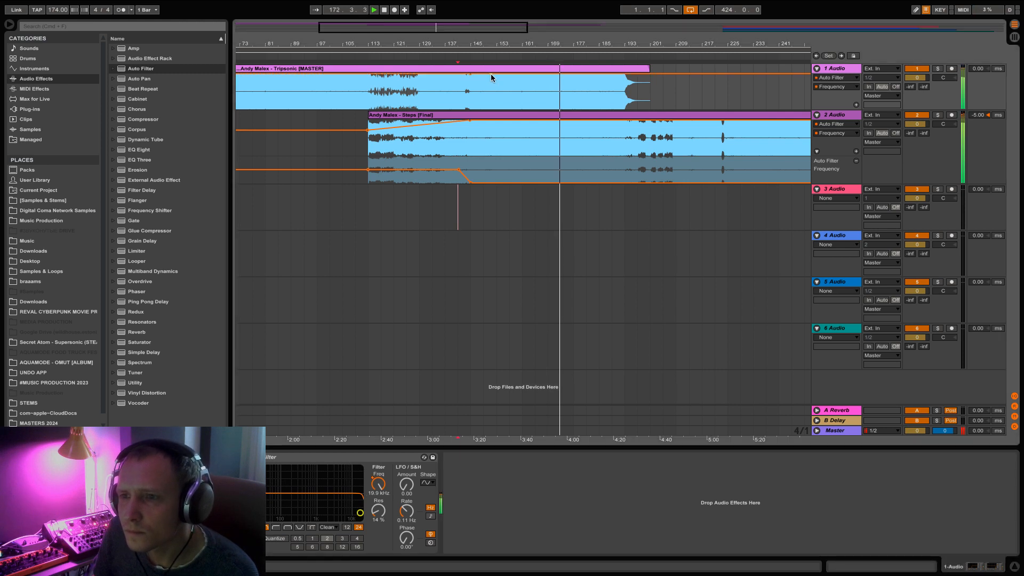
mouse_move(469, 75)
drag(470, 76, 469, 78)
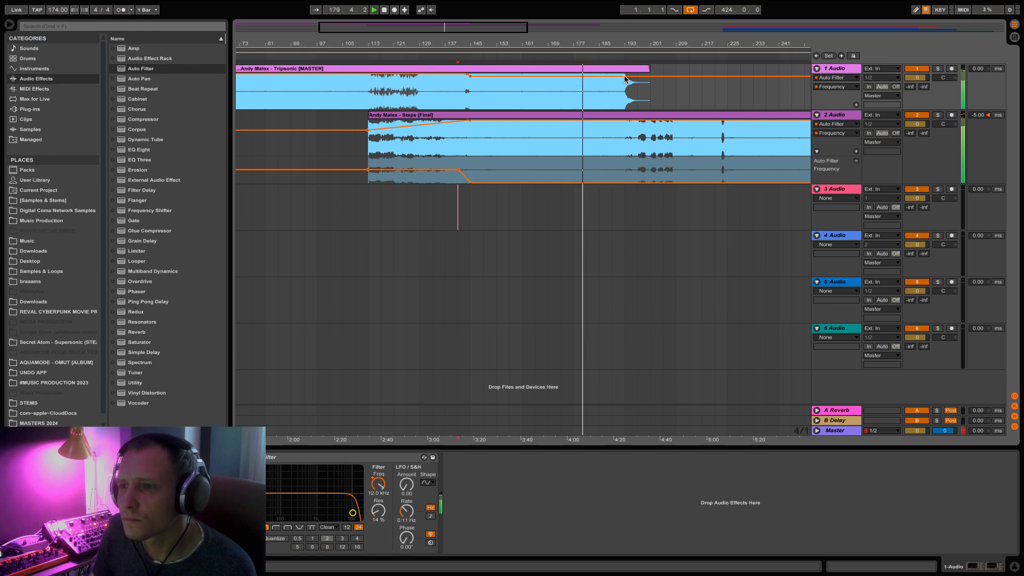
drag(627, 76, 626, 78)
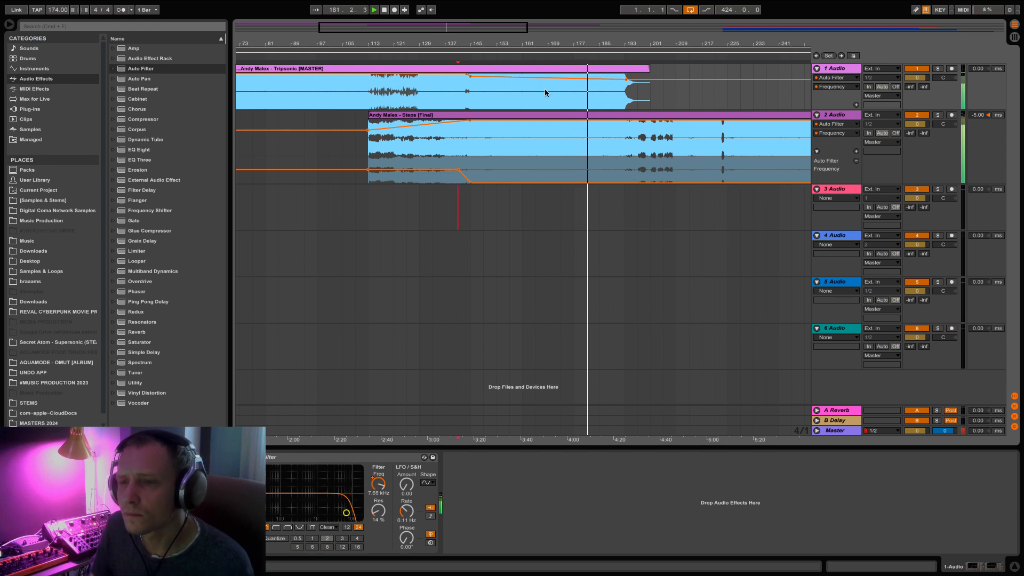
click(458, 102)
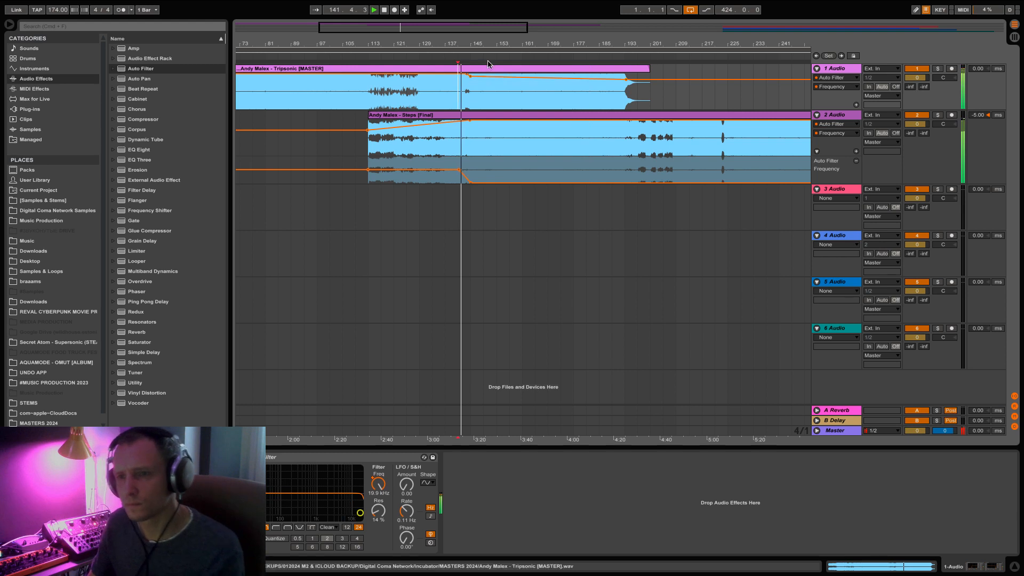
- Examine the Tripsonic-to-Steps transition during playback, along with the rest of the arrangement up to the clips on tracks 3 to 6
drag(491, 28, 462, 98)
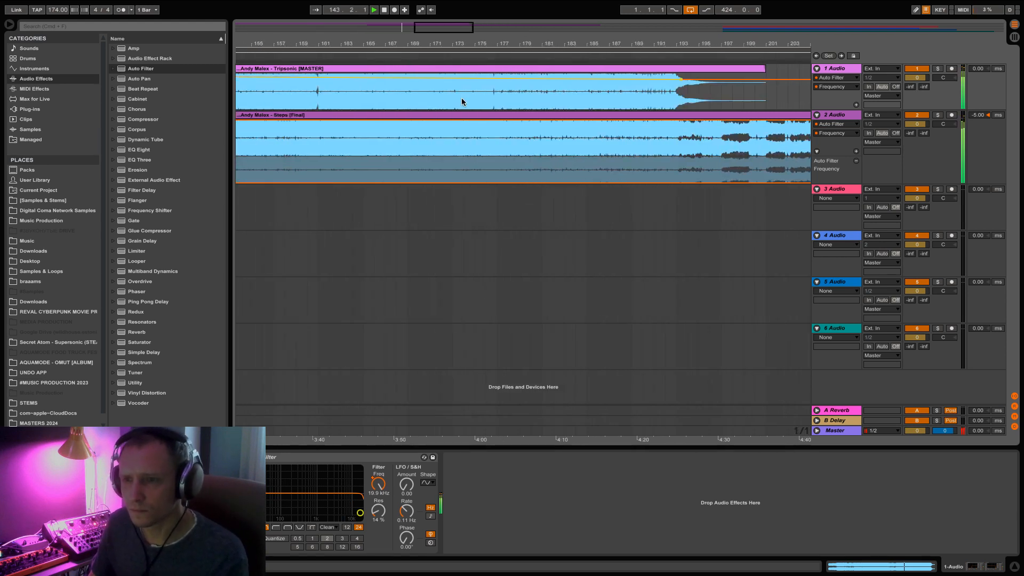
scroll(462, 98, left, 3)
mouse_move(458, 76)
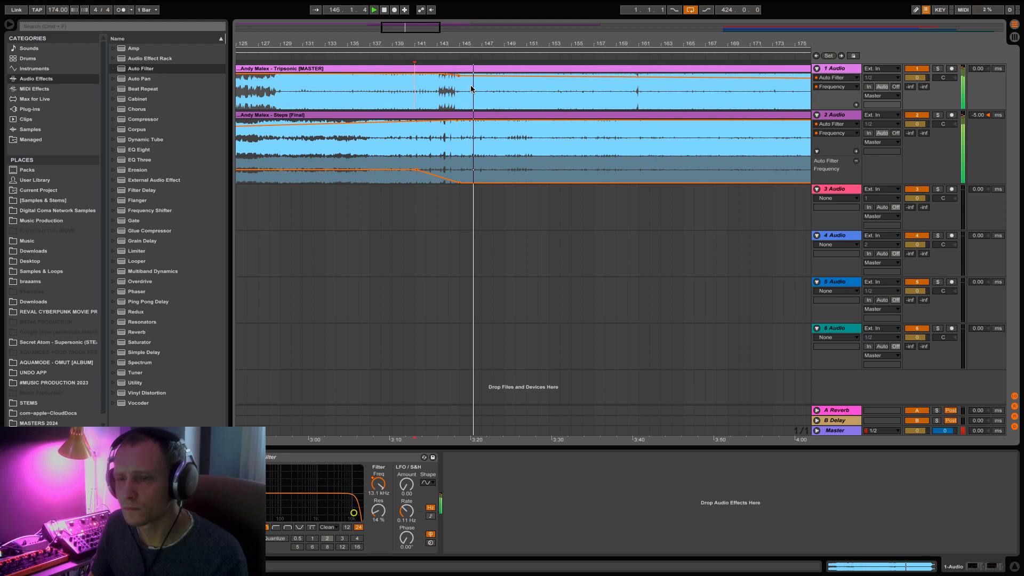
drag(431, 40, 509, 27)
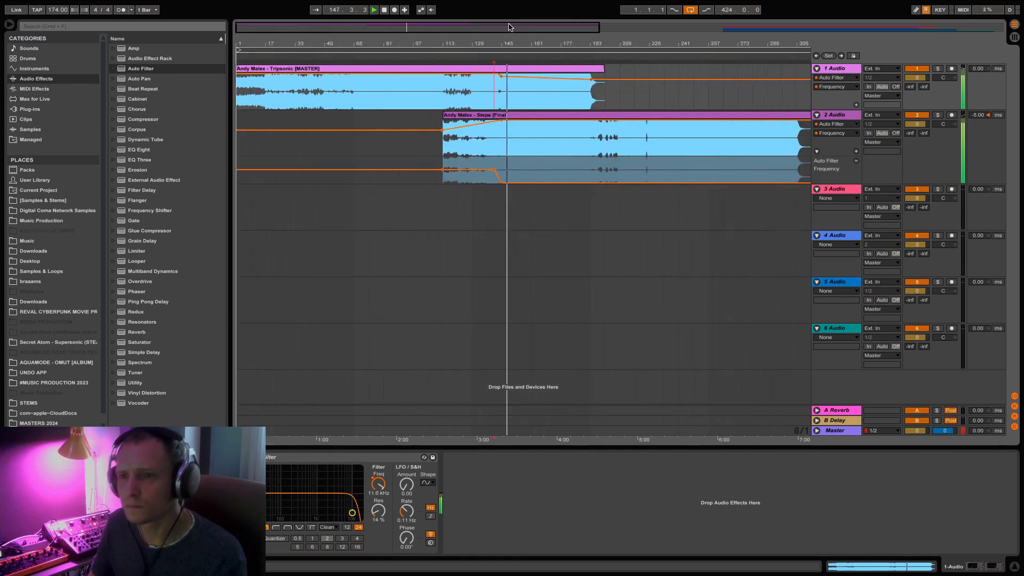
click(620, 120)
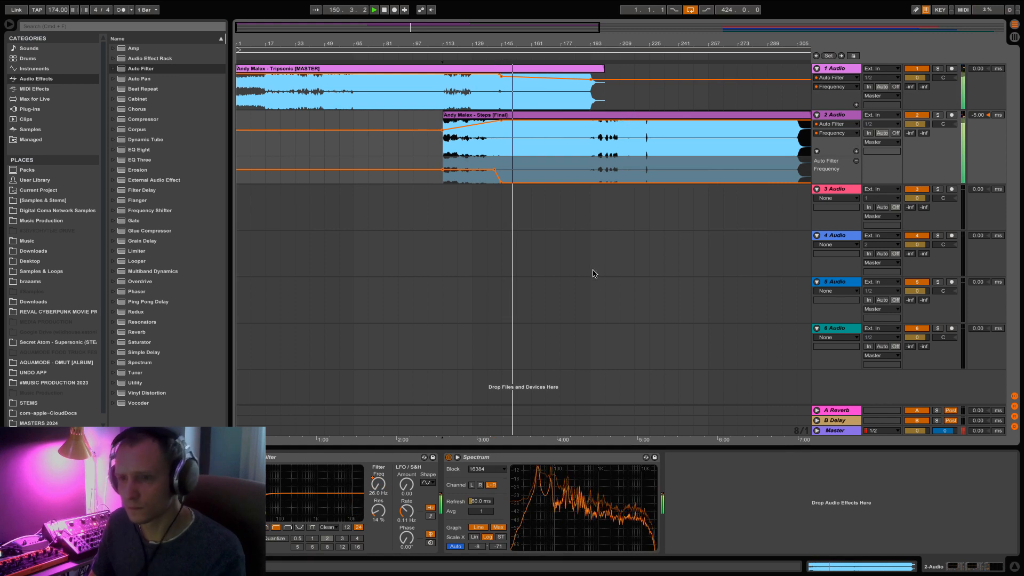
scroll(594, 273, right, 3)
scroll(594, 273, right, 10)
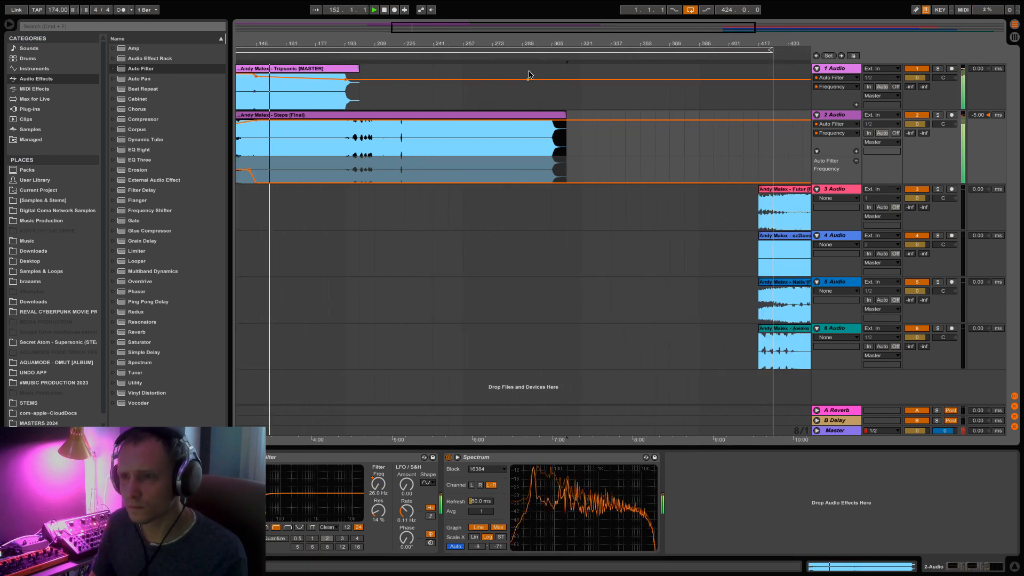
drag(516, 30, 516, 16)
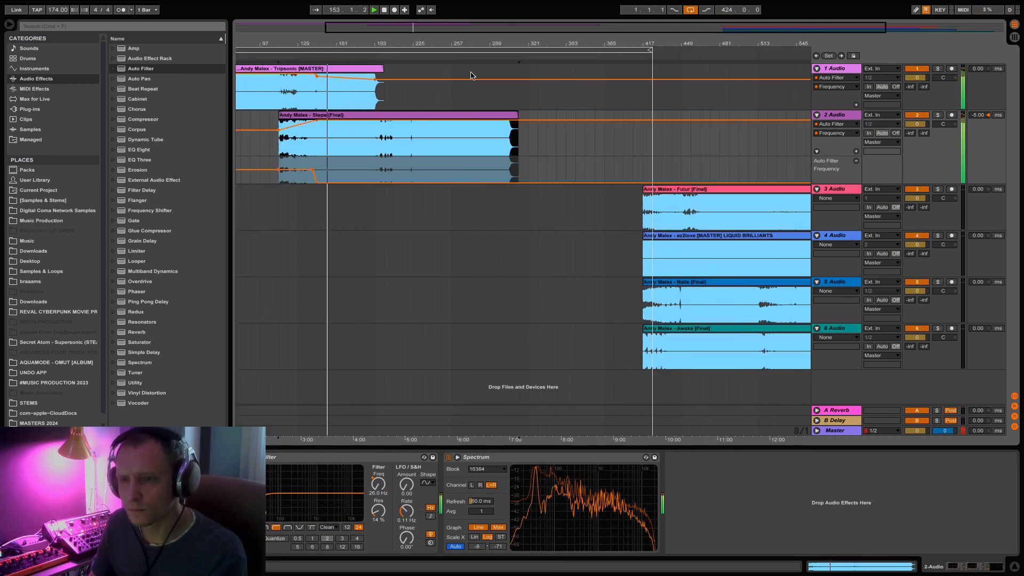
- Check the track and master peak levels in the Session mixer while playing from bars 113 and 185, and stop playback
key(Tab)
click(414, 94)
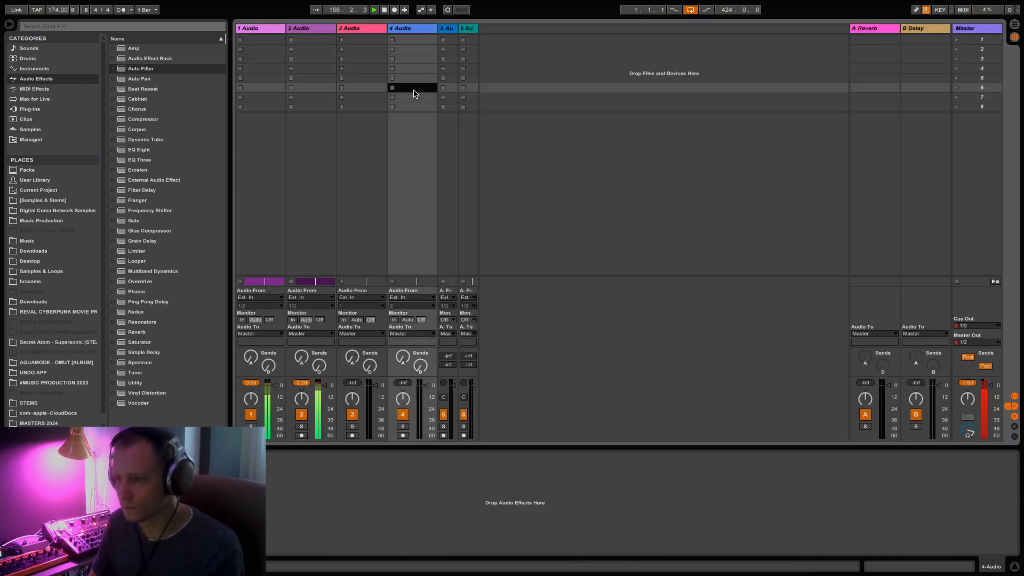
key(Tab)
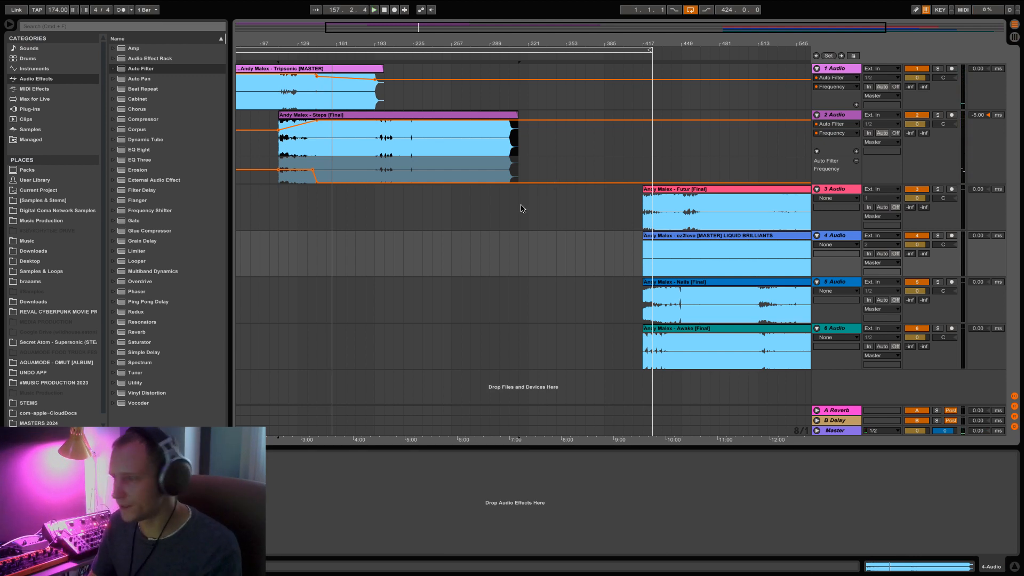
key(Tab)
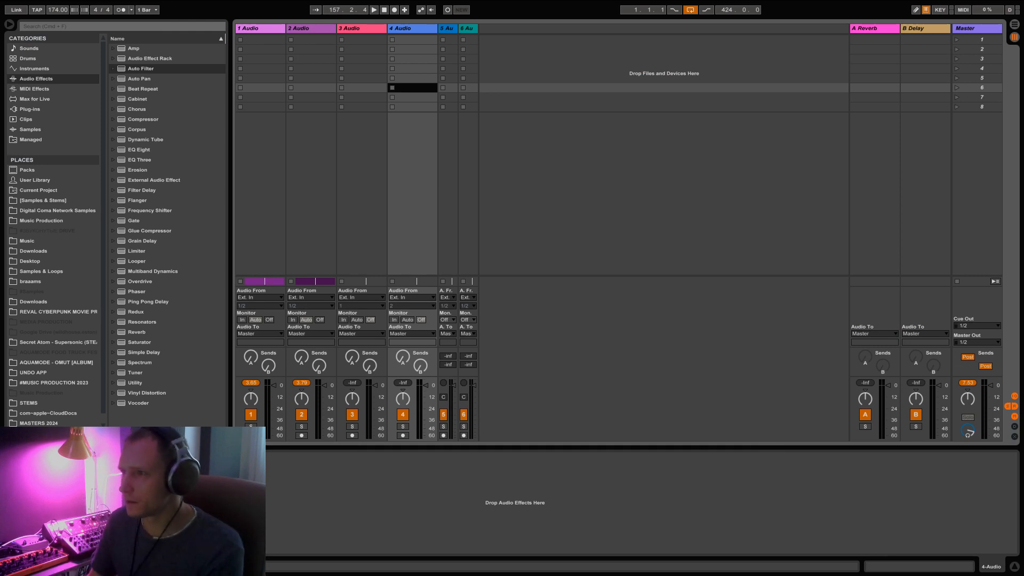
key(Tab)
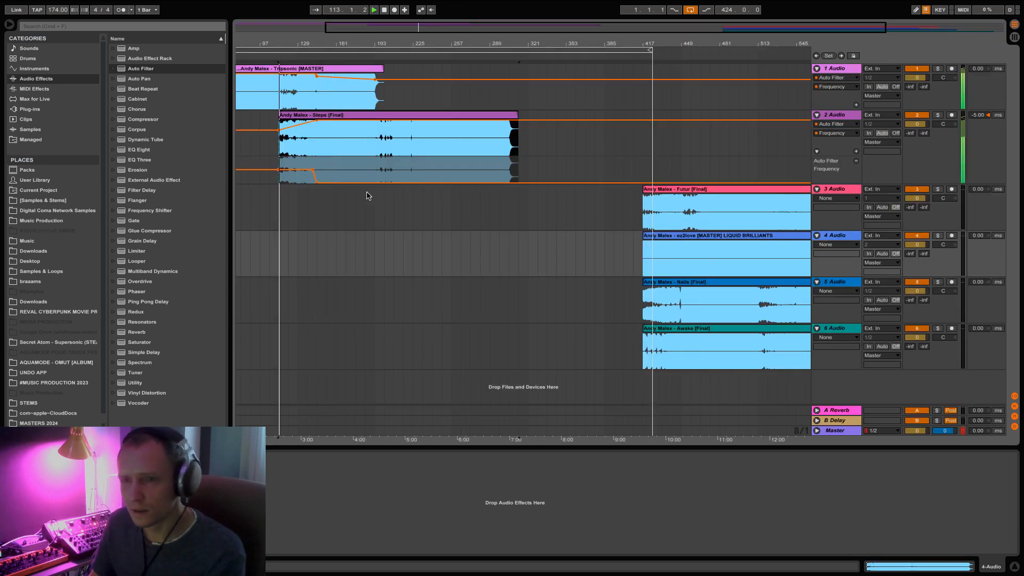
click(367, 198)
key(Tab)
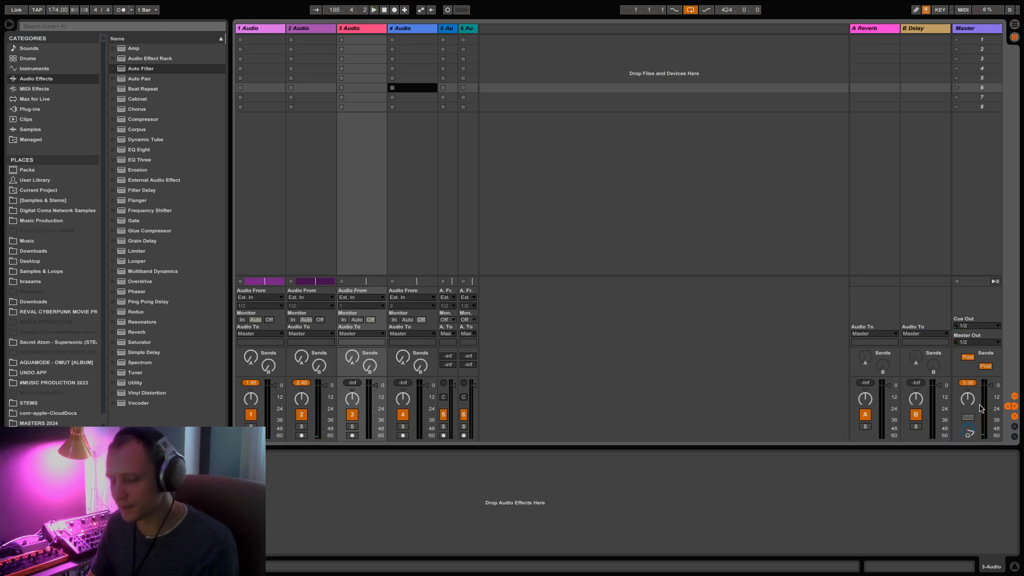
key(Tab)
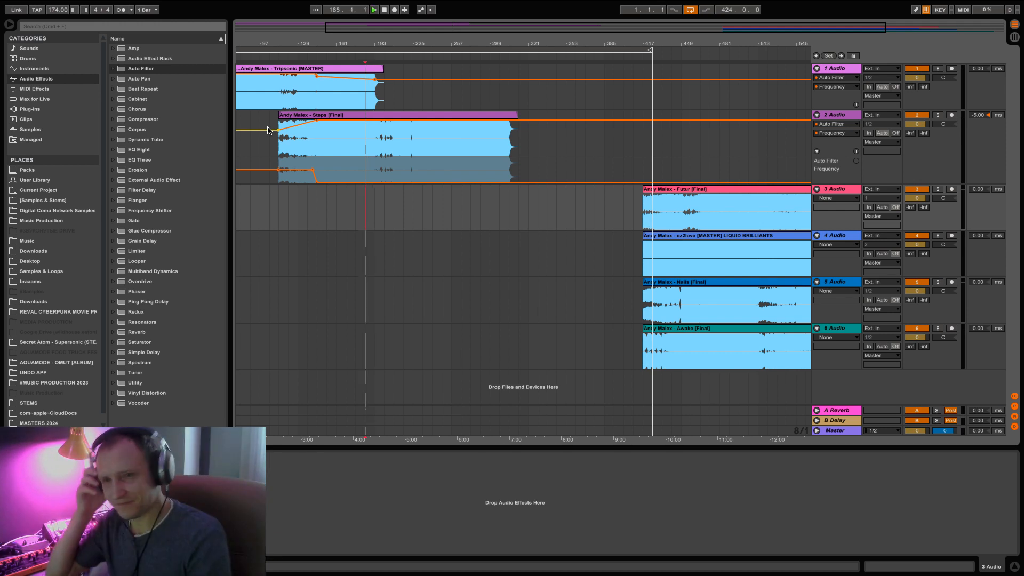
key(space)
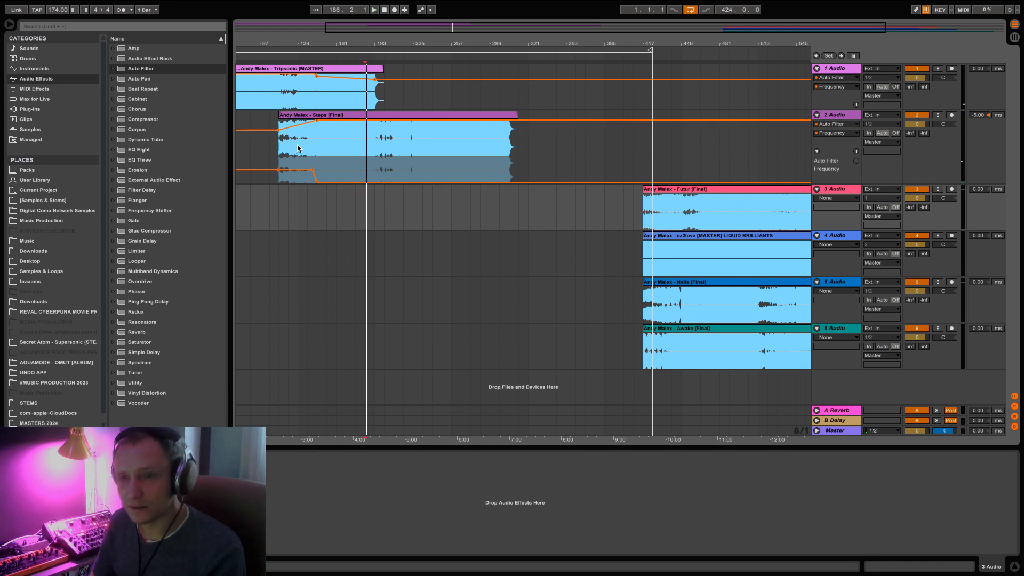
- Play the arrangement from bar 97 to listen to Tripsonic leading into Steps
click(266, 142)
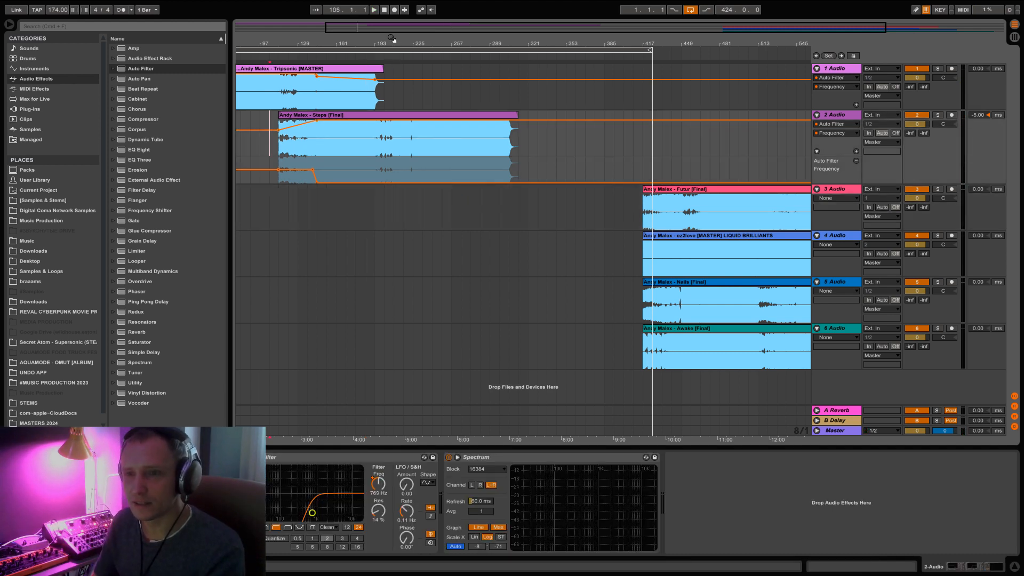
drag(309, 42, 308, 27)
click(317, 121)
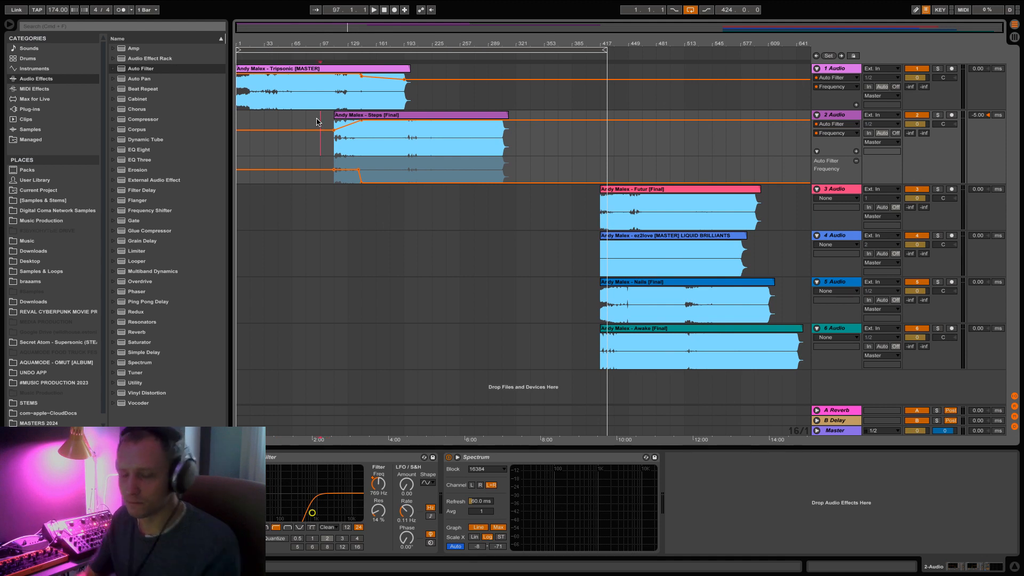
key(space)
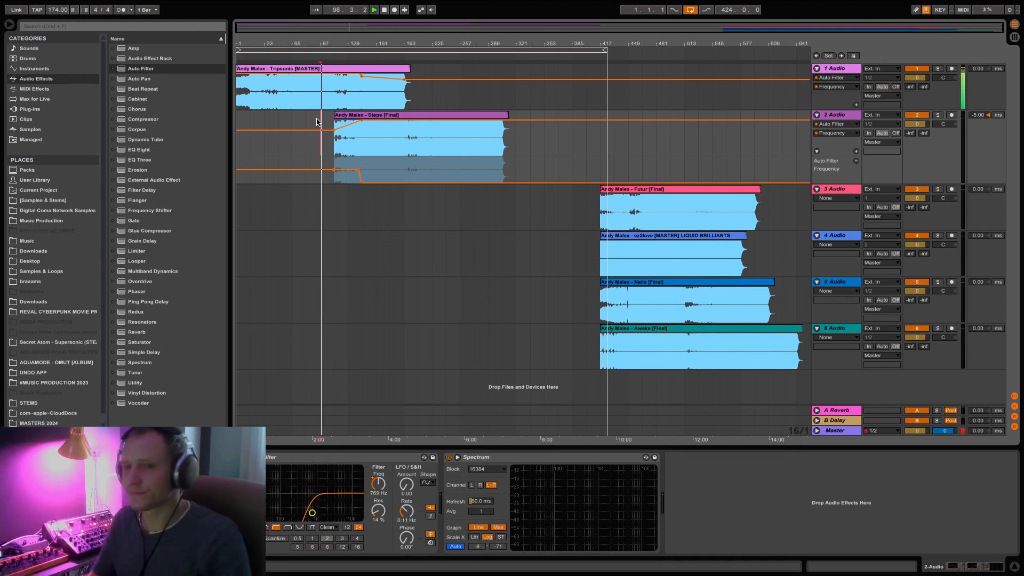
drag(387, 33, 336, 40)
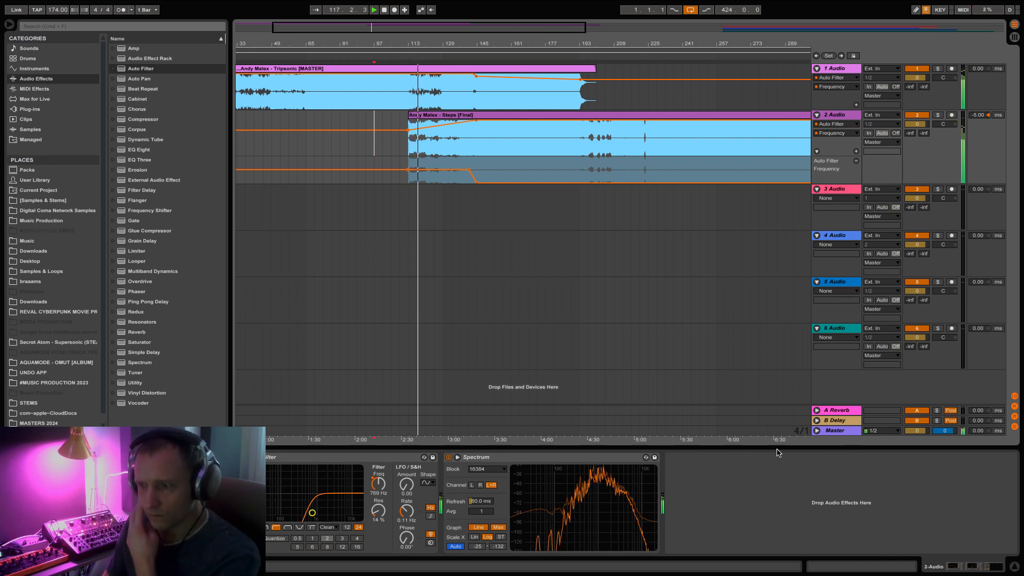
- Drop the Master volume to about -44 dB and reset it to its default
click(922, 430)
drag(922, 430, 922, 438)
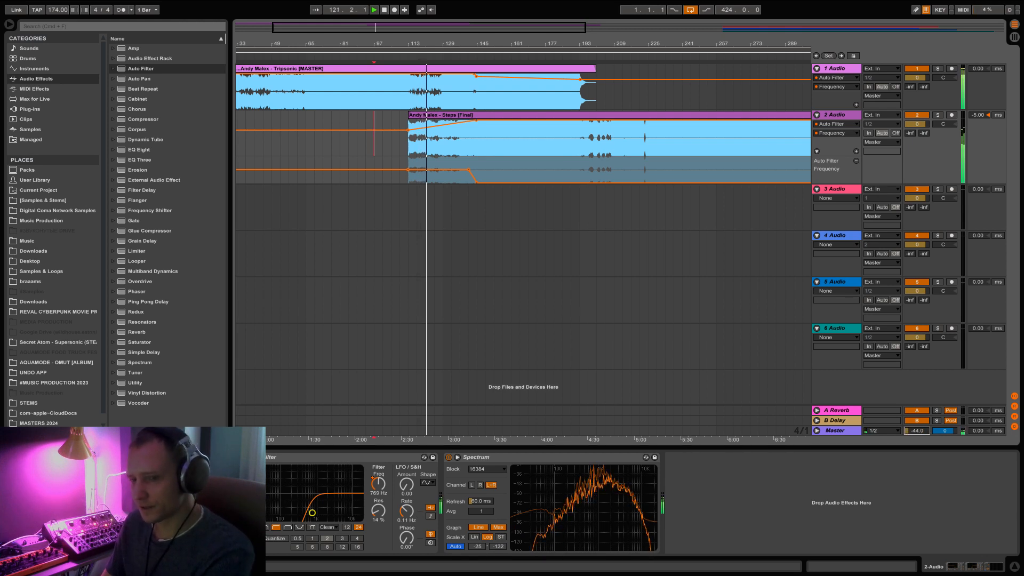
key(Delete)
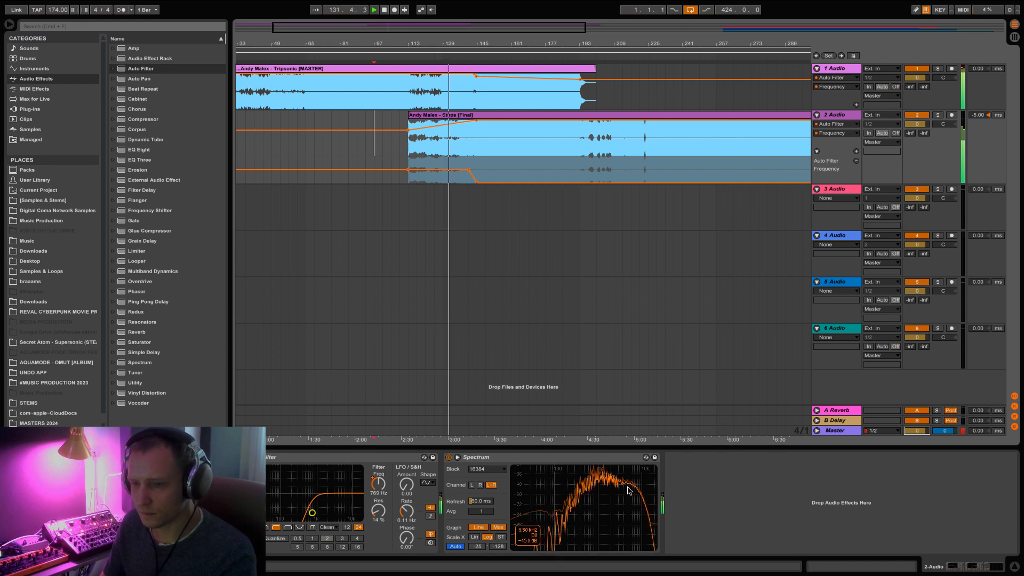
- Set the refresh of track 2's Spectrum to 40 ms, try 200 ms and undo that change
click(482, 501)
text(40)
key(Return)
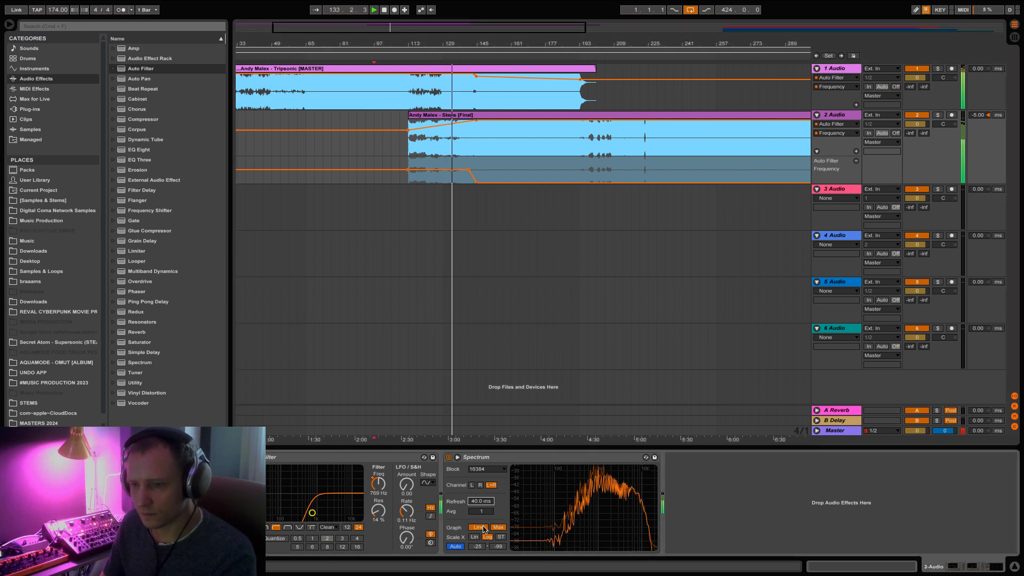
drag(478, 500, 486, 472)
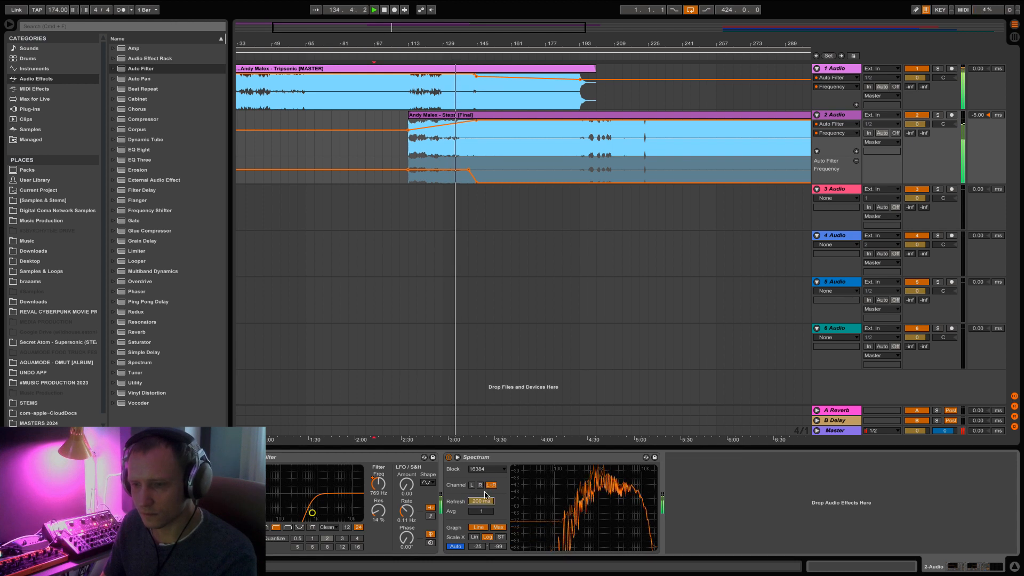
key(super+z)
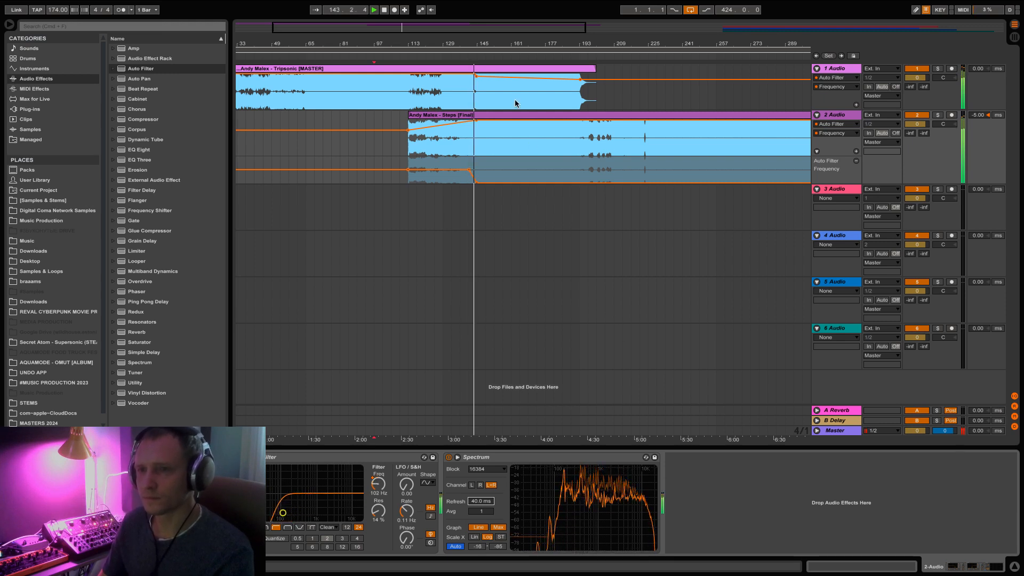
- Solo tracks 1 and 2 in turn to compare Tripsonic and Steps, and clear the solo and stop playback
drag(484, 28, 634, 29)
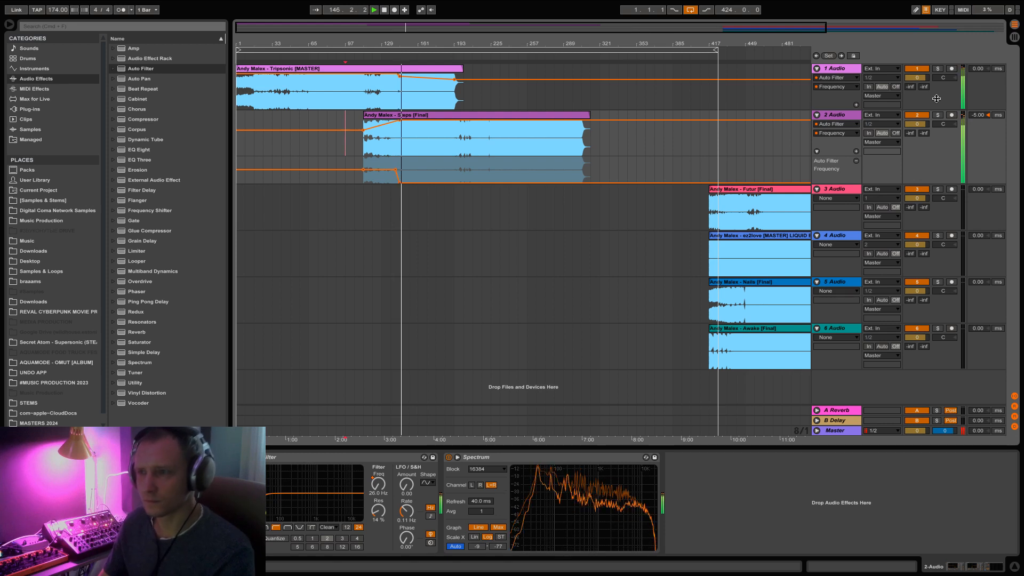
click(852, 70)
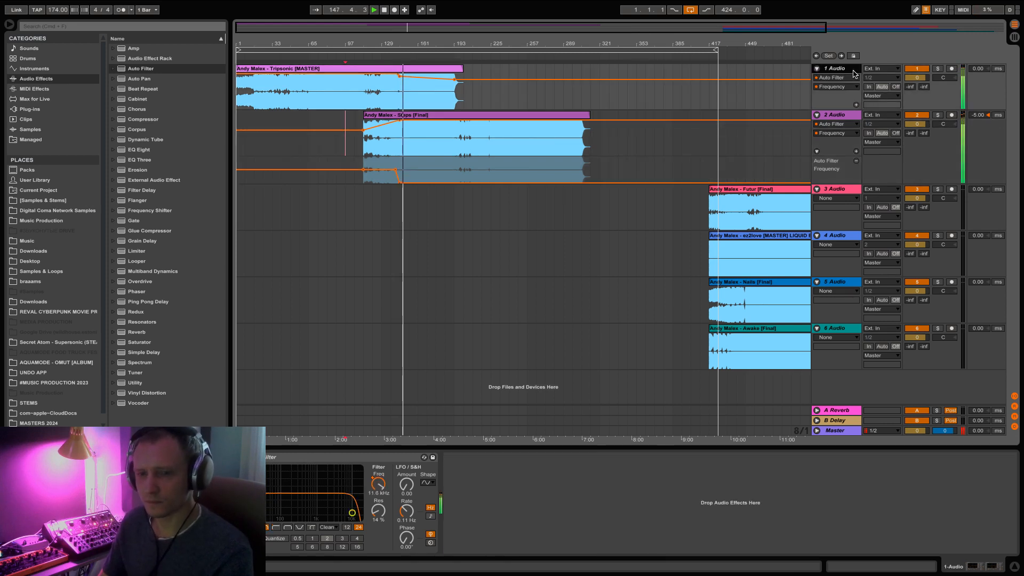
click(937, 69)
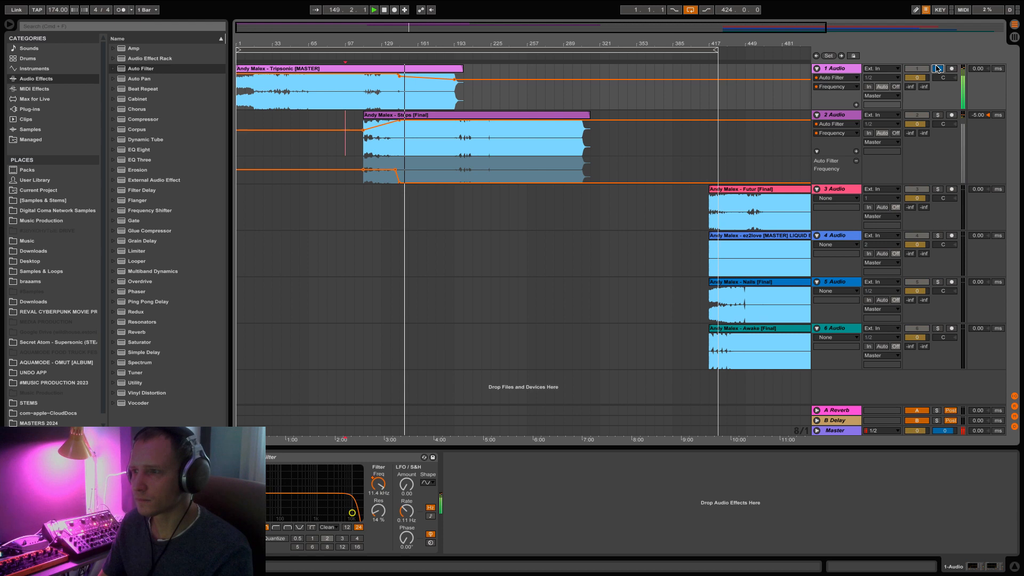
click(937, 115)
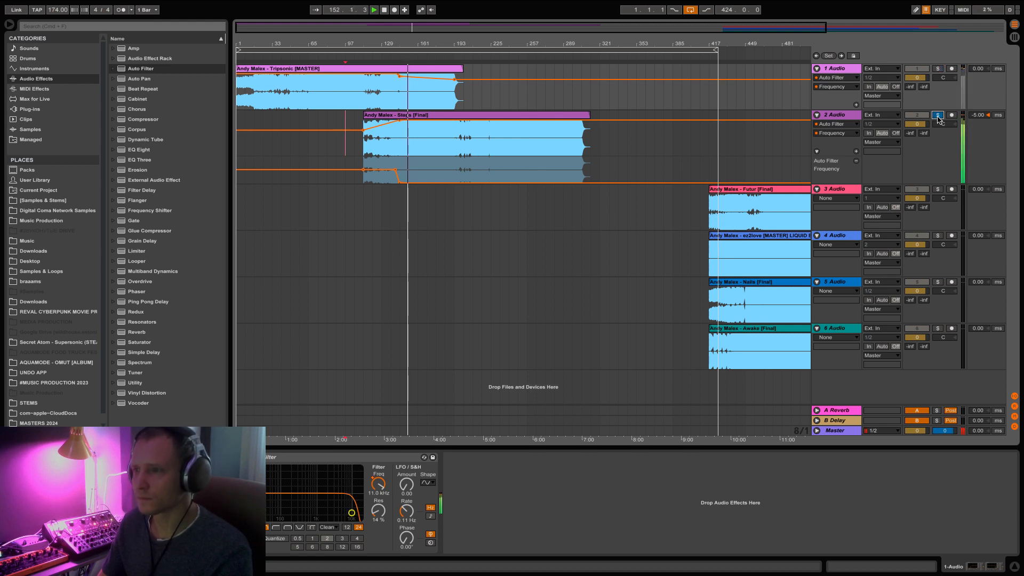
click(938, 115)
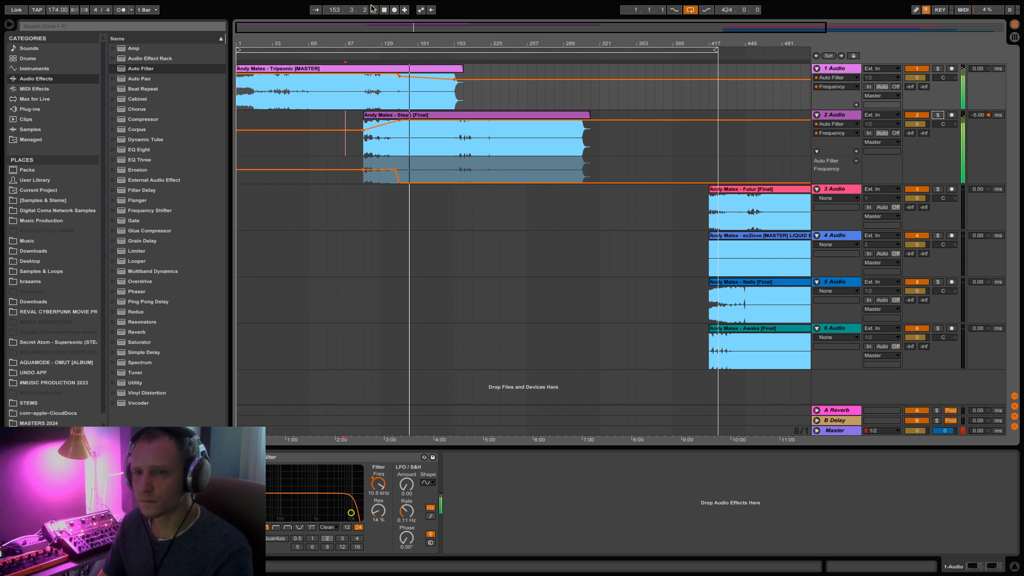
mouse_move(377, 26)
mouse_down()
mouse_move(376, 46)
mouse_move(400, 64)
mouse_move(512, 57)
mouse_move(362, 30)
mouse_up()
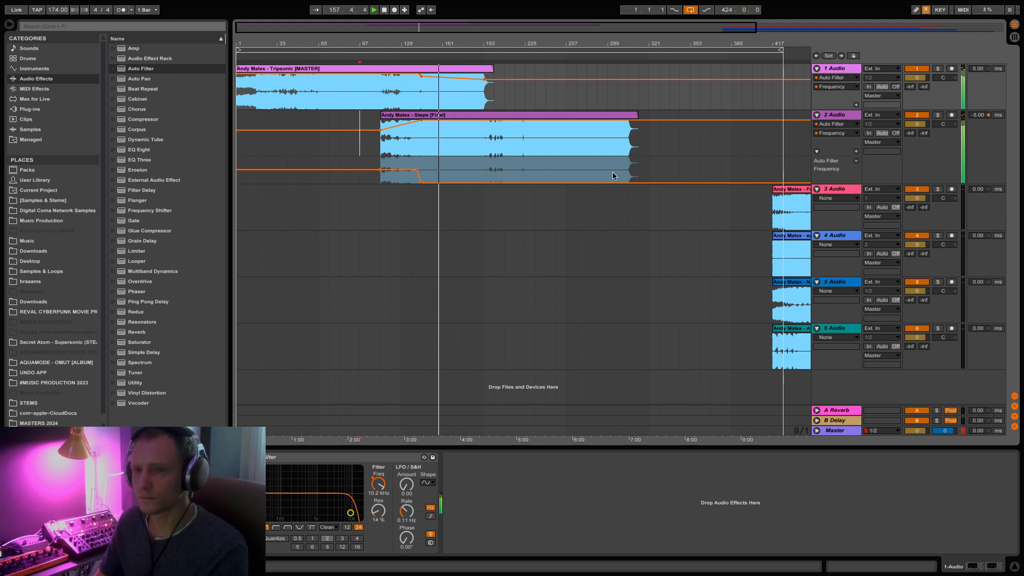
key(space)
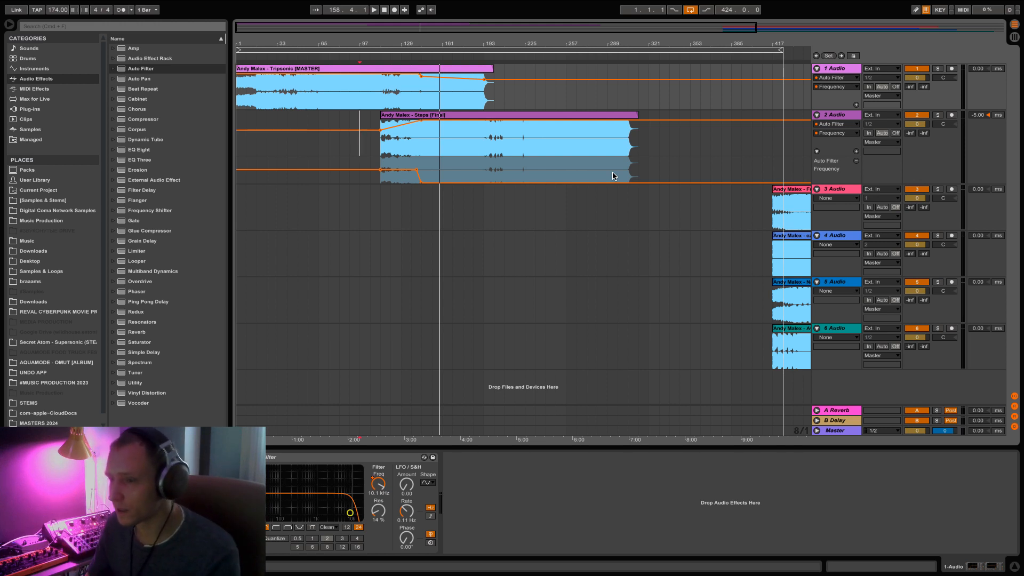
- Move the Futur clip on track 3 earlier so that it starts at bar 321
scroll(616, 213, right, 10)
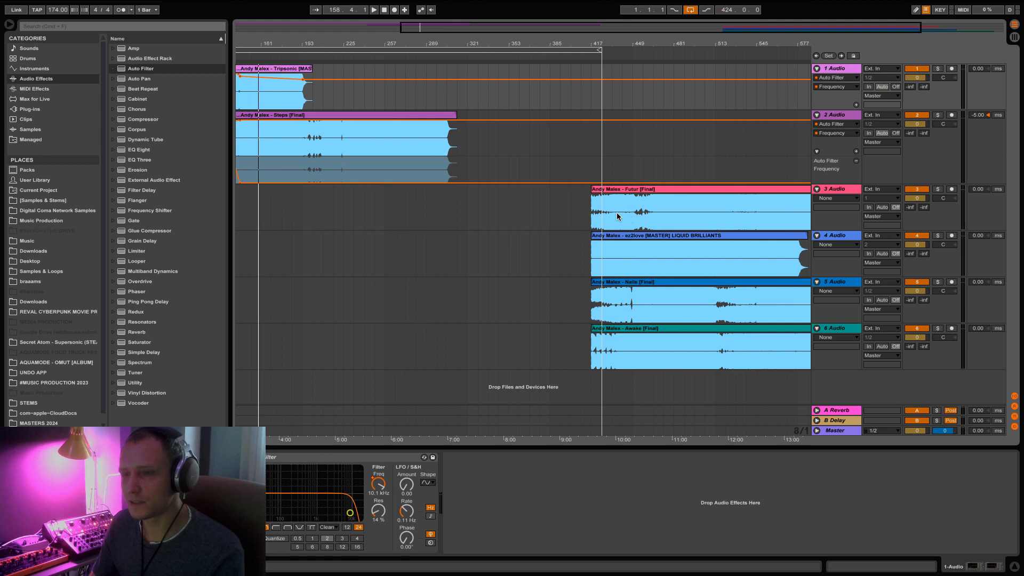
drag(693, 191, 569, 196)
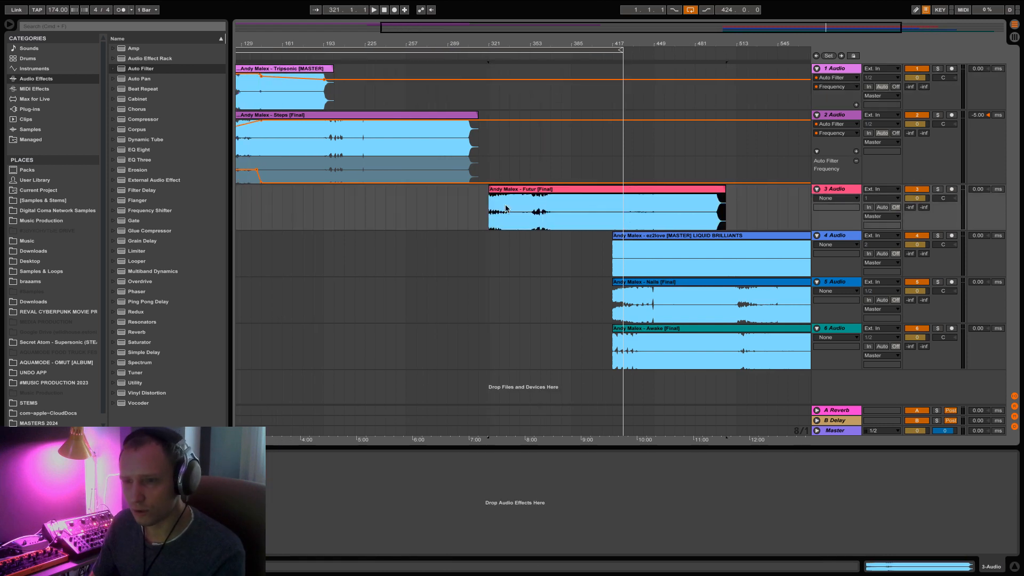
click(490, 222)
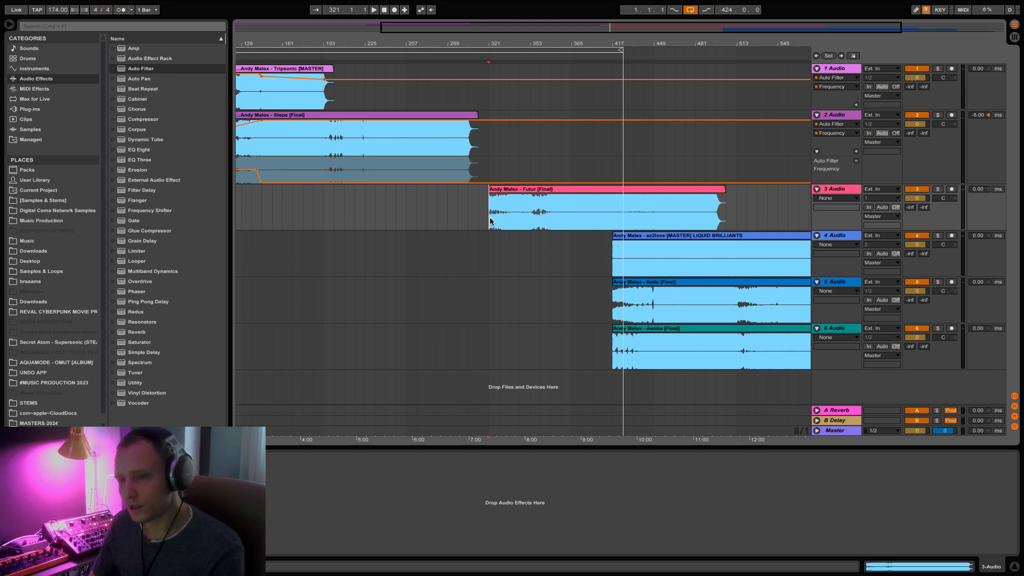
- Play the Futur clip on track 3 from bar 353
scroll(503, 215, left, 5)
scroll(503, 216, right, 6)
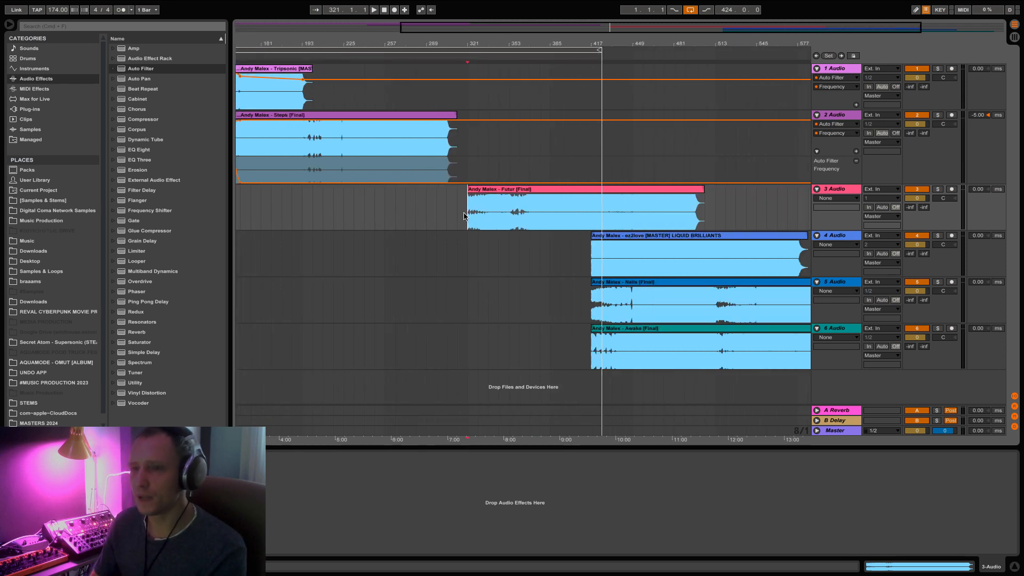
scroll(464, 217, left, 6)
scroll(464, 216, right, 4)
scroll(463, 216, right, 3)
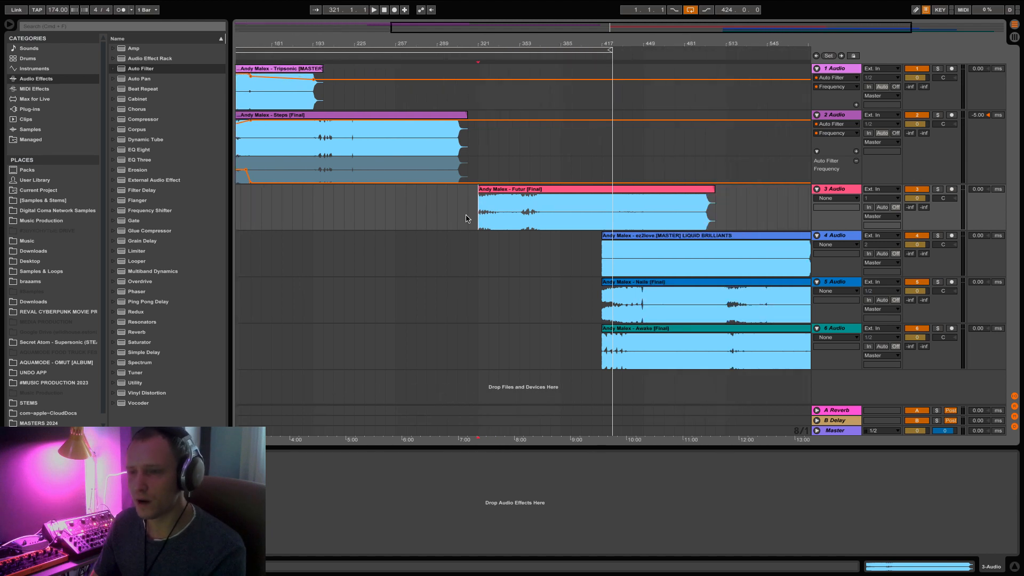
click(510, 220)
key(space)
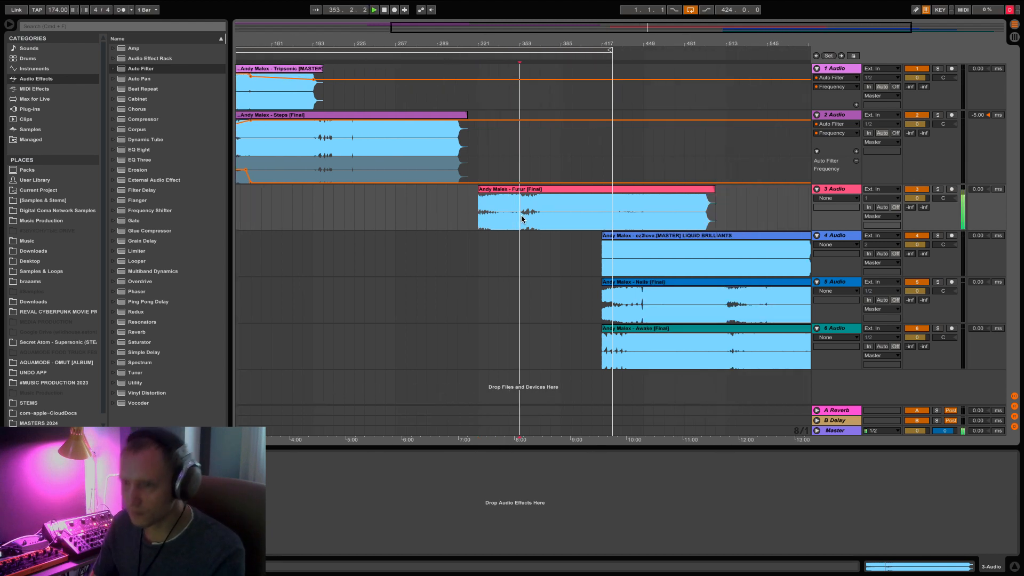
- Play the Futur clip on track 3 from bar 385 and again from bar 353, and stop playback
click(560, 223)
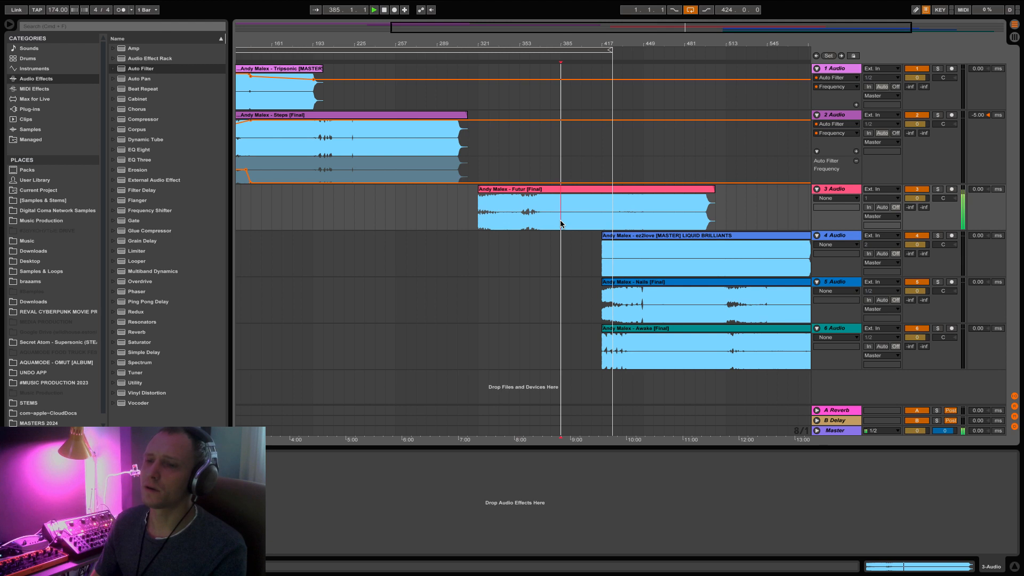
scroll(560, 224, left, 8)
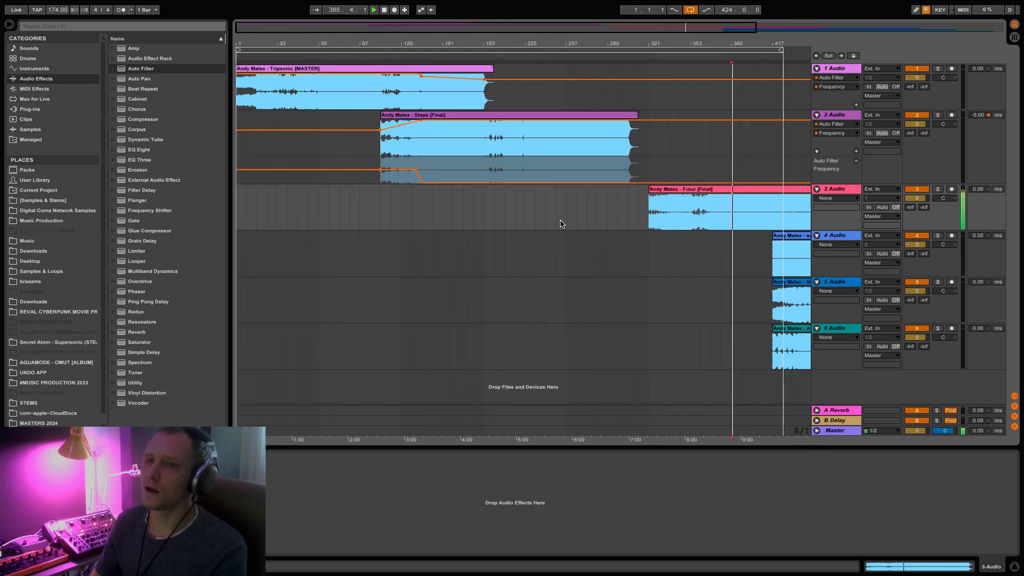
click(710, 222)
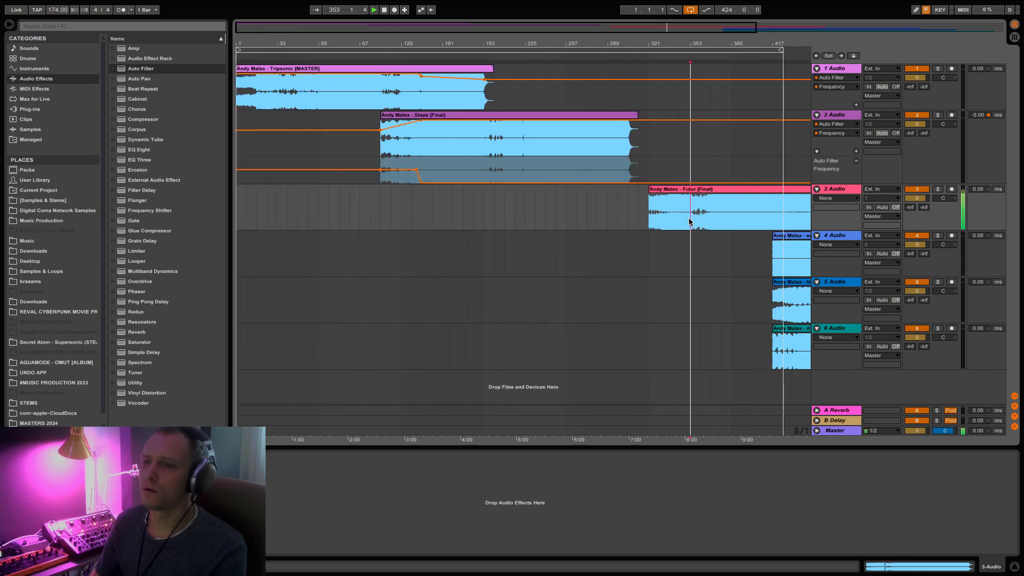
key(space)
mouse_move(396, 24)
mouse_down()
mouse_move(384, 35)
mouse_move(384, 17)
mouse_up()
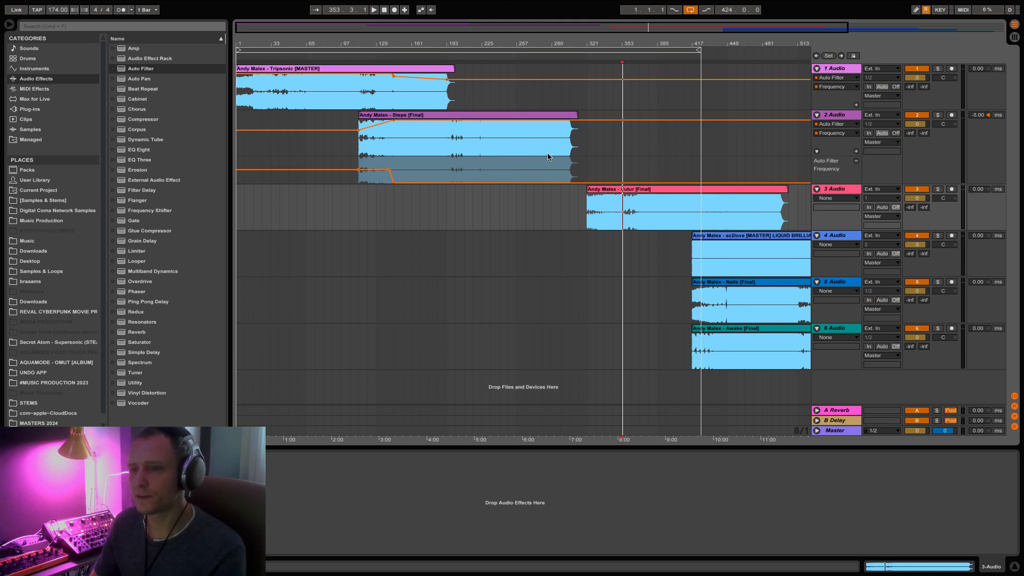
- Play the Steps clip on track 2 briefly from bar 225 and check its sections up to the clip's end
click(483, 139)
key(space)
key(space)
click(536, 147)
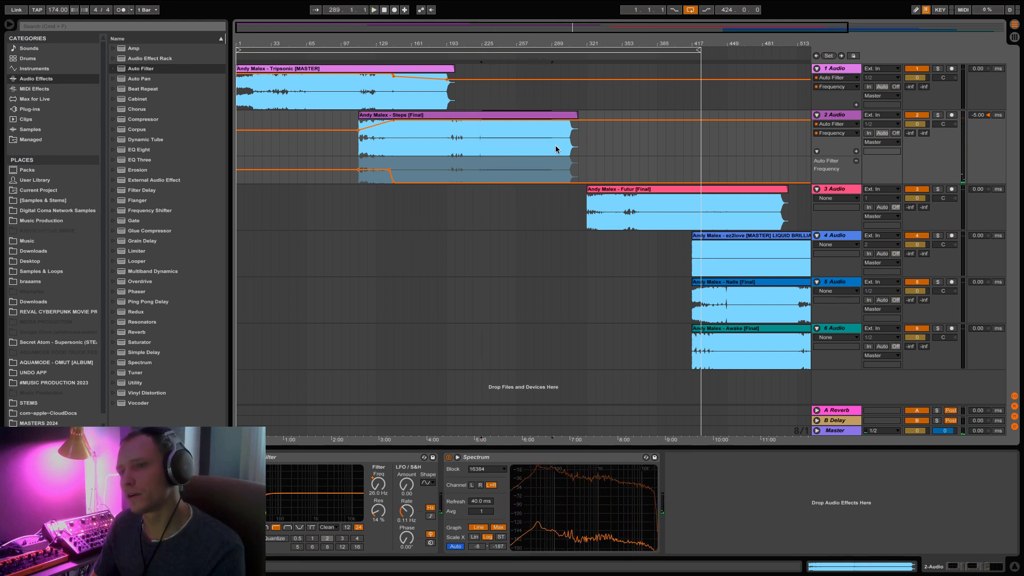
click(578, 148)
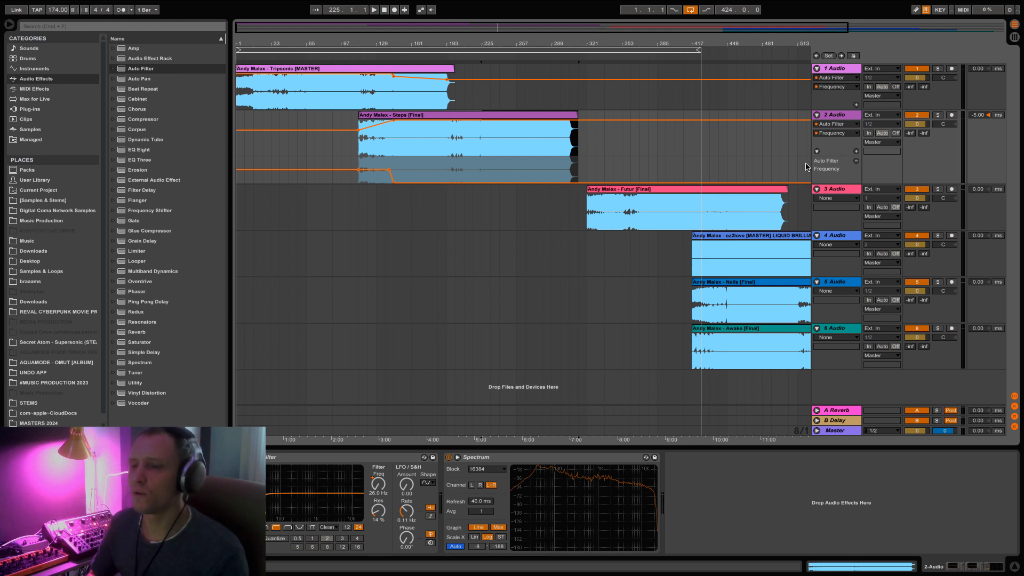
- Try the Futur clip at bar 273 by playing its overlap with Steps, and return it to bar 321
click(590, 216)
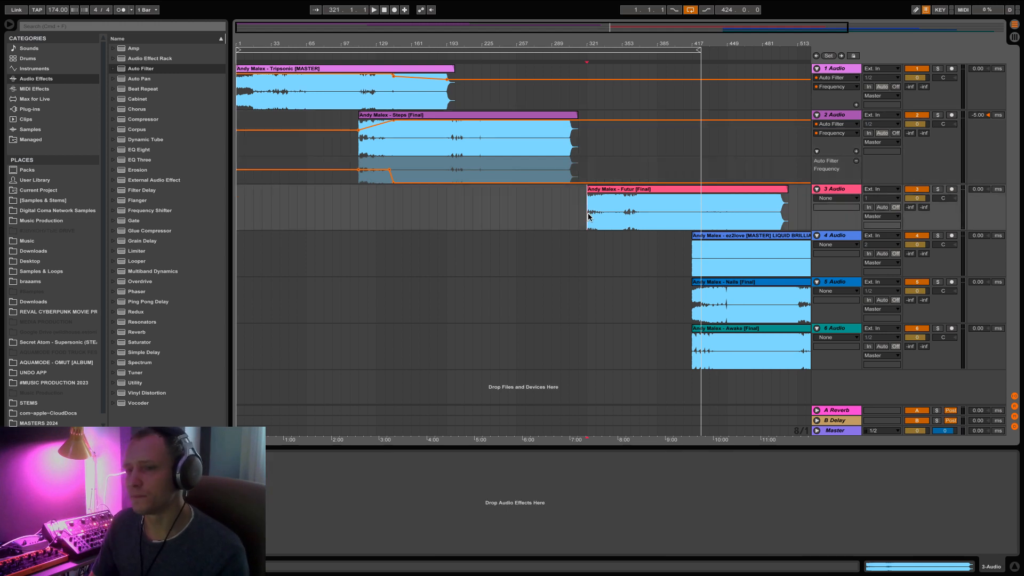
drag(629, 187, 568, 209)
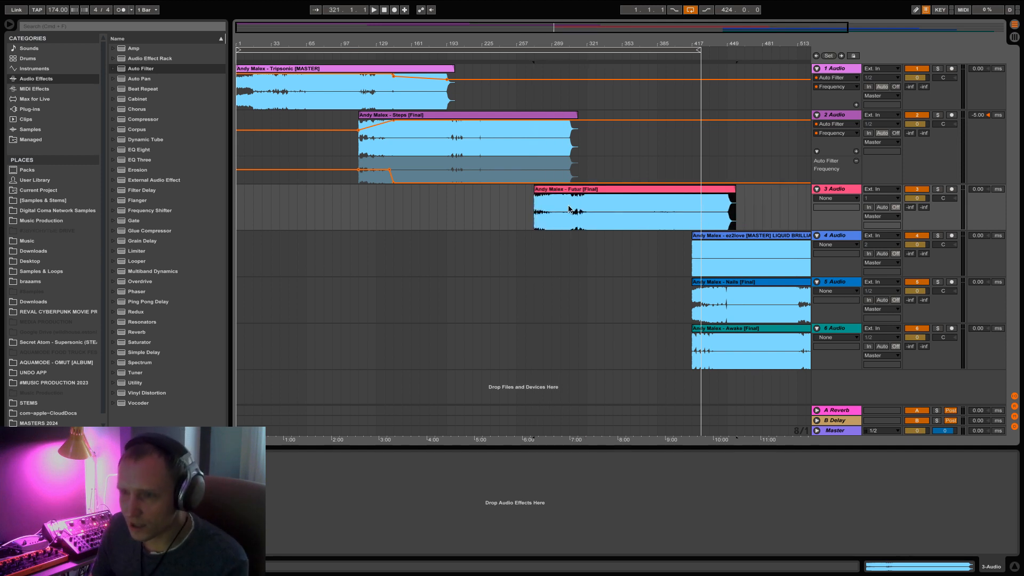
click(561, 215)
key(space)
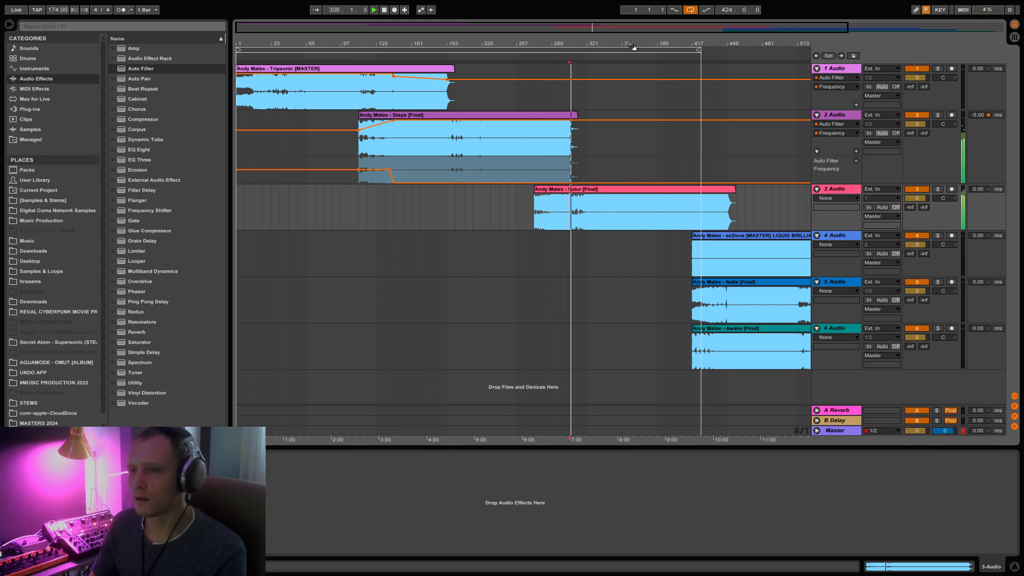
drag(613, 34, 669, 30)
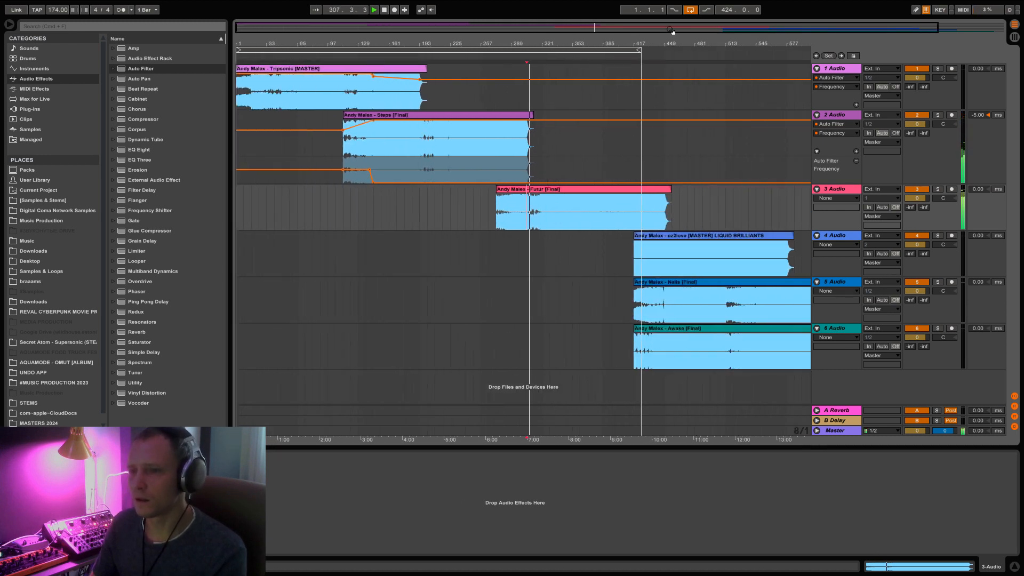
key(space)
click(536, 188)
drag(536, 188, 577, 201)
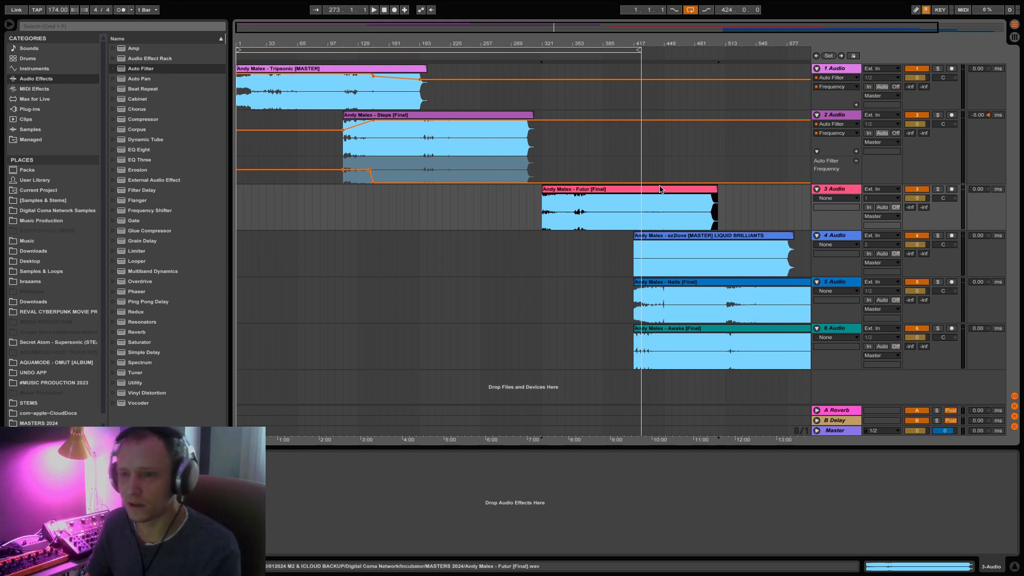
- Play the Steps clip on track 2 from bar 233 and again from bar 209
click(457, 207)
key(space)
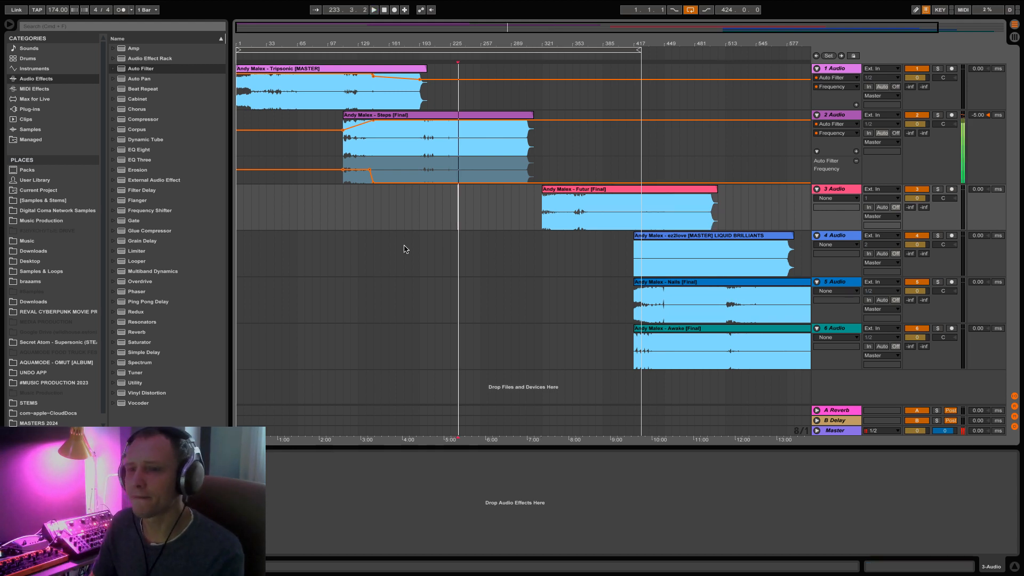
key(space)
key(space)
- Add two Auto Filters and a Spectrum to track 3, with the low-pass filter's frequency at 19.9 kHz
click(842, 187)
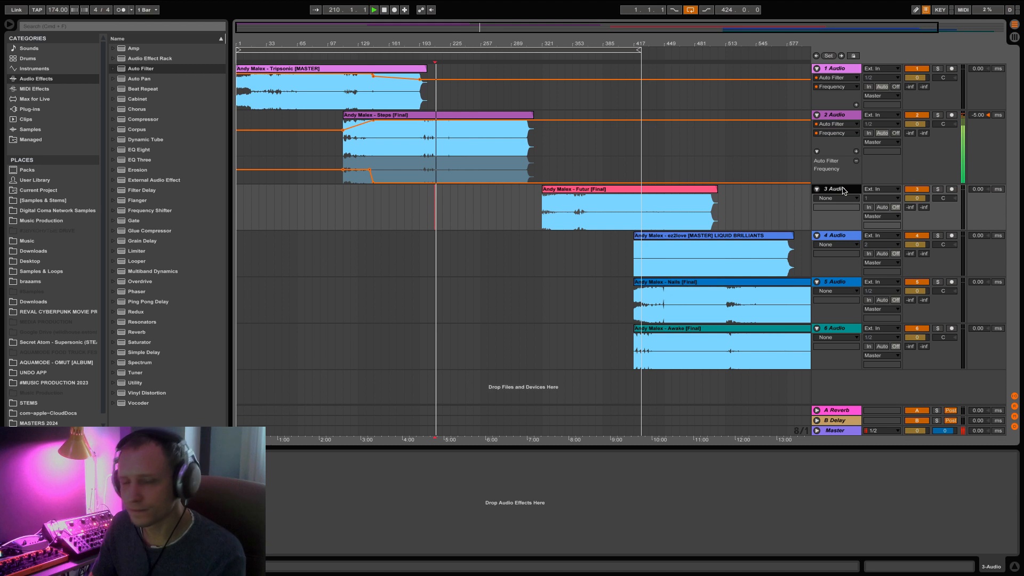
click(138, 68)
drag(828, 190, 828, 189)
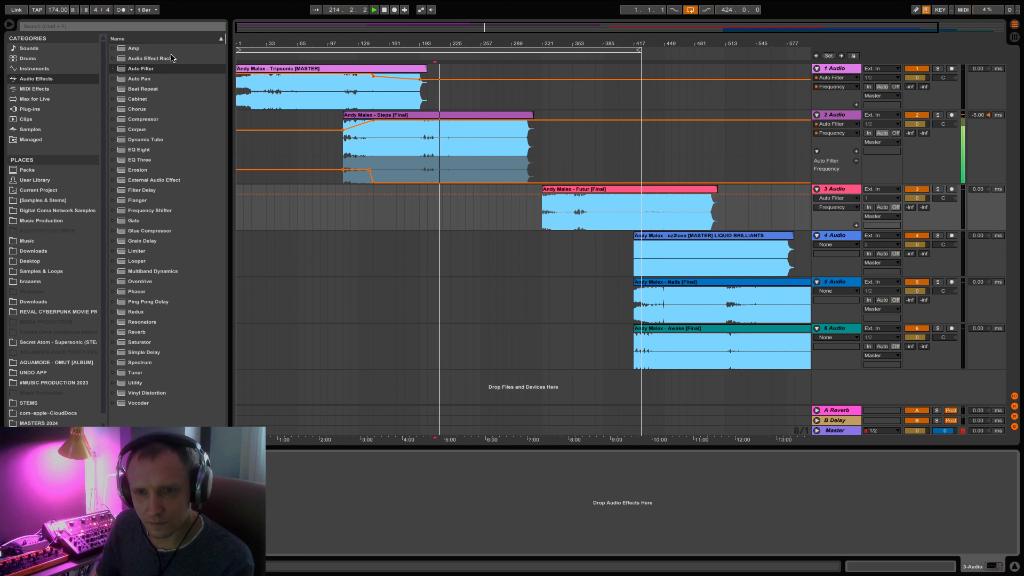
double_click(147, 71)
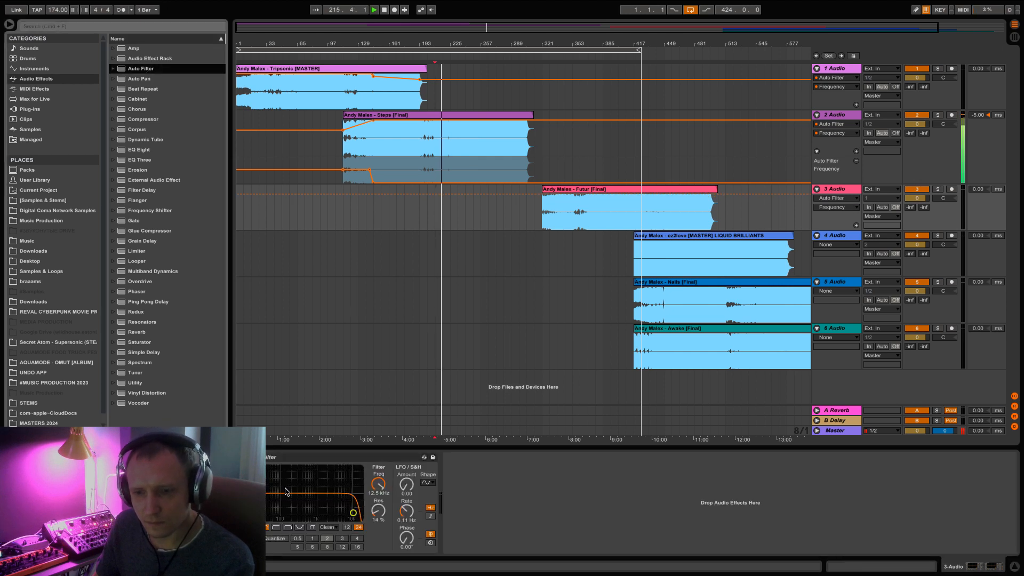
click(277, 526)
drag(330, 508, 533, 475)
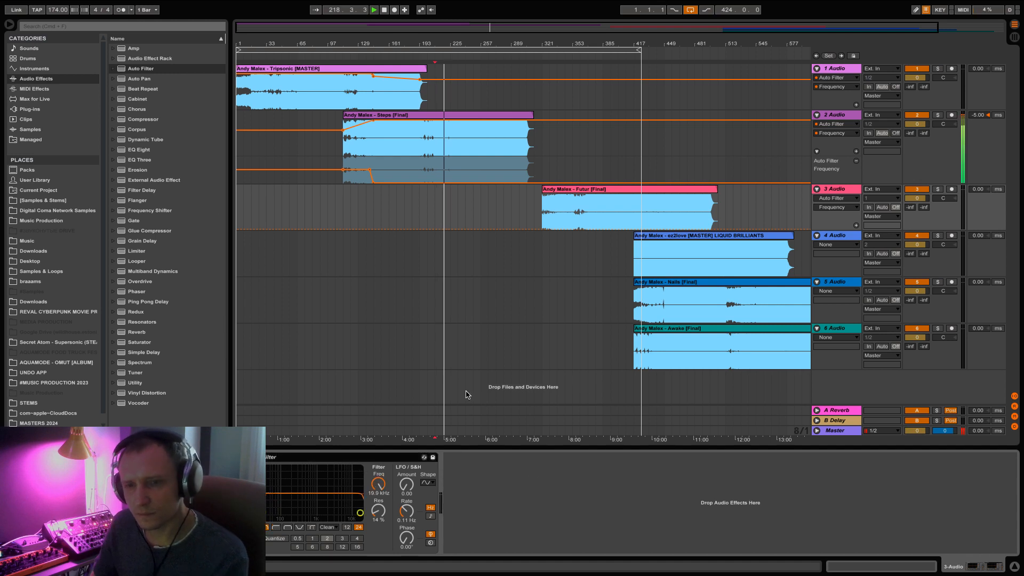
double_click(140, 362)
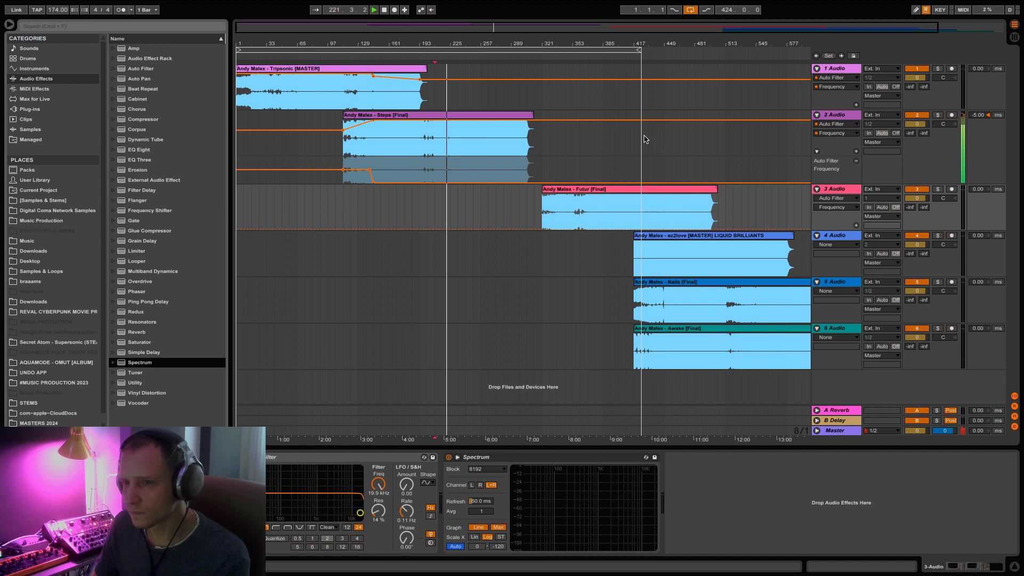
- Copy the first 16 bars of the Futur clip and paste them on track 3 at bar 225
click(550, 206)
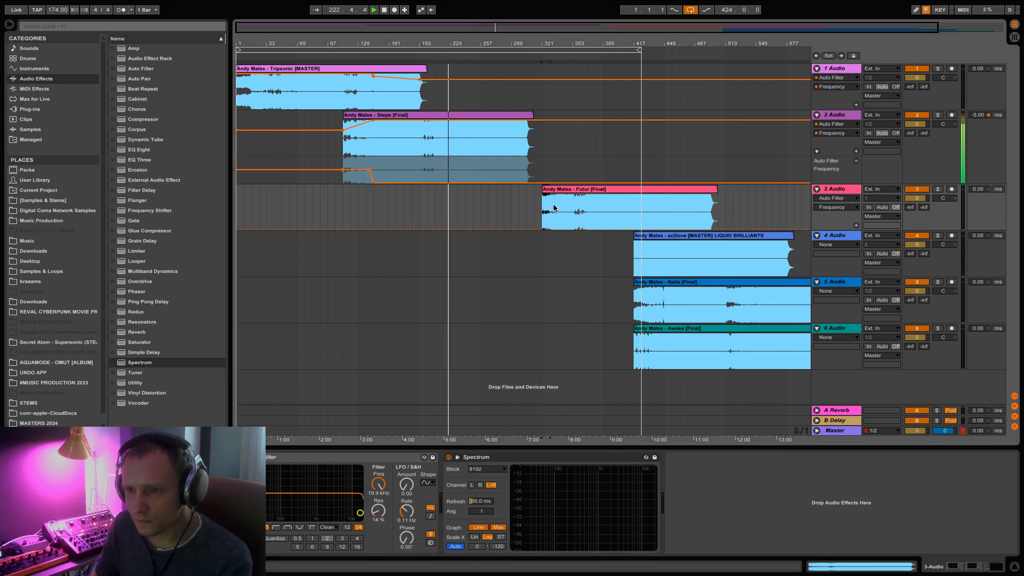
click(449, 204)
key(super+v)
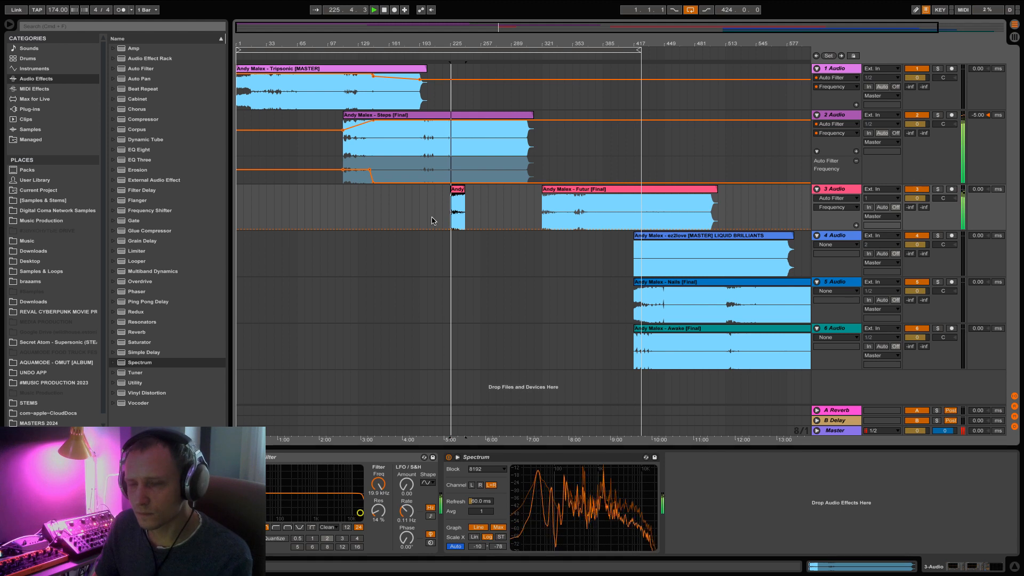
- Duplicate the 16-bar Futur section twice to fill bars 241 to 273, and move the main Futur clip to start at bar 273
mouse_move(449, 31)
mouse_down()
mouse_move(448, 80)
mouse_move(441, 32)
mouse_up()
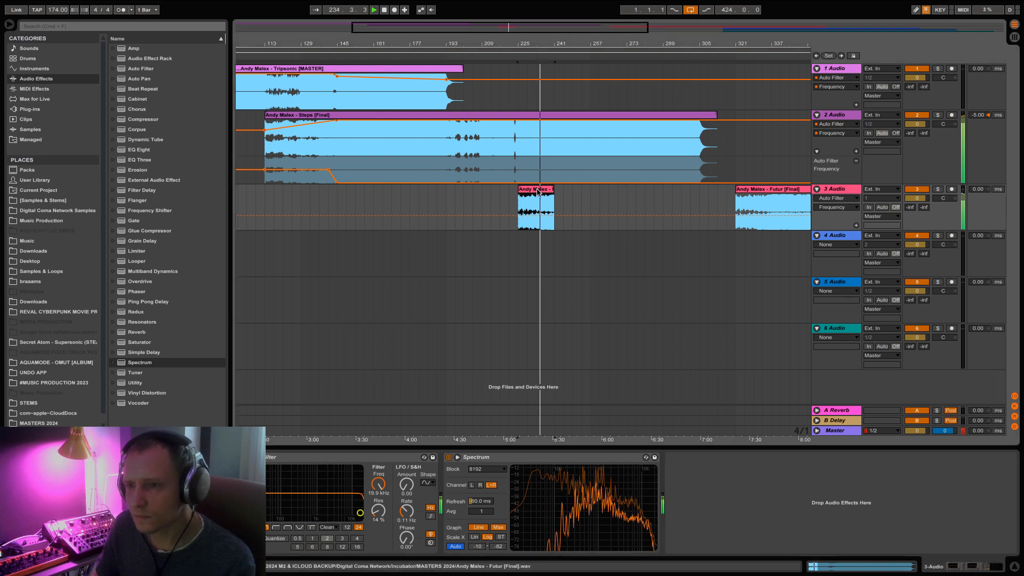
key(super+d)
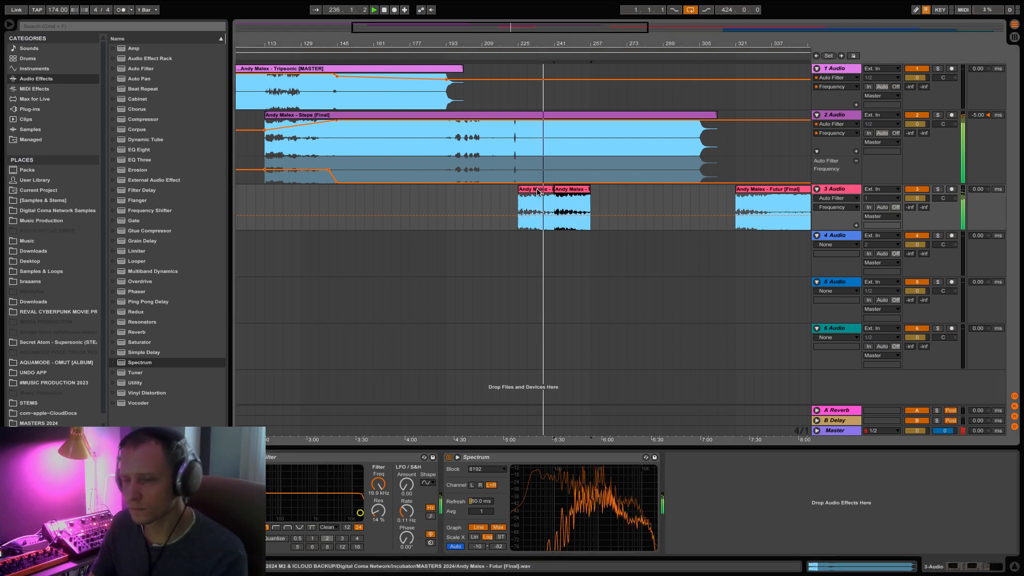
mouse_move(519, 30)
mouse_down()
mouse_move(519, 47)
mouse_move(525, 29)
mouse_up()
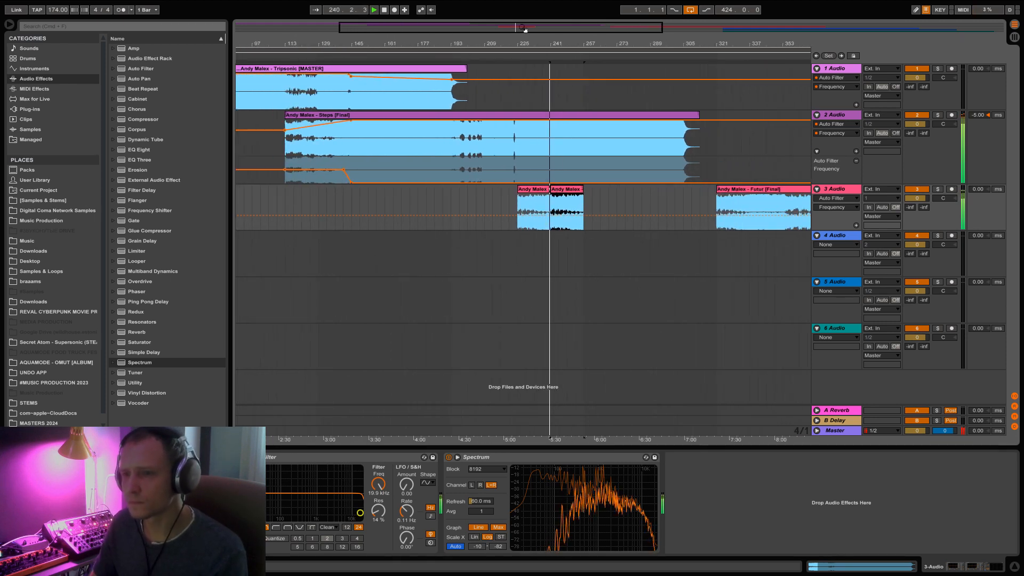
drag(524, 30, 525, 31)
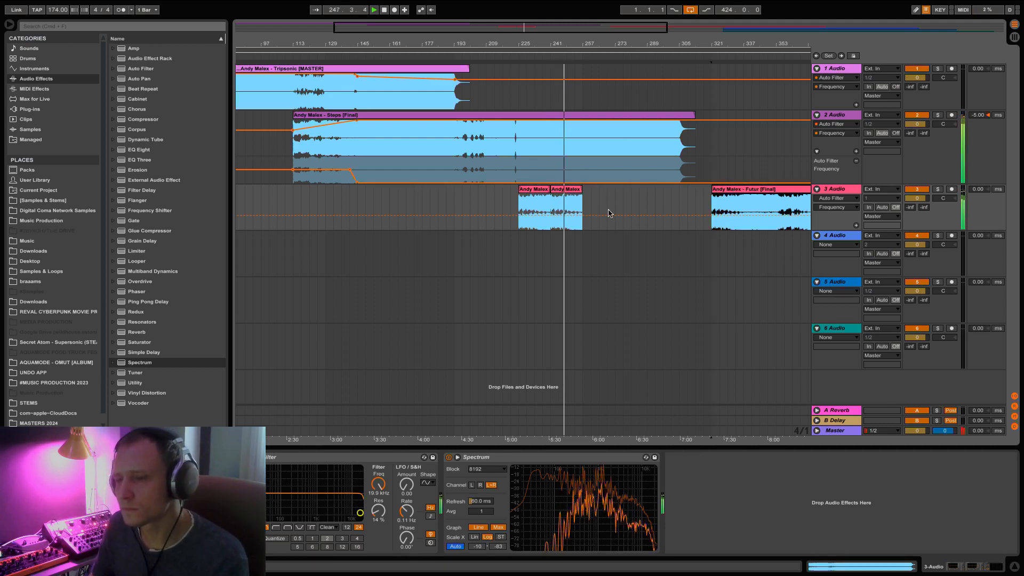
click(568, 190)
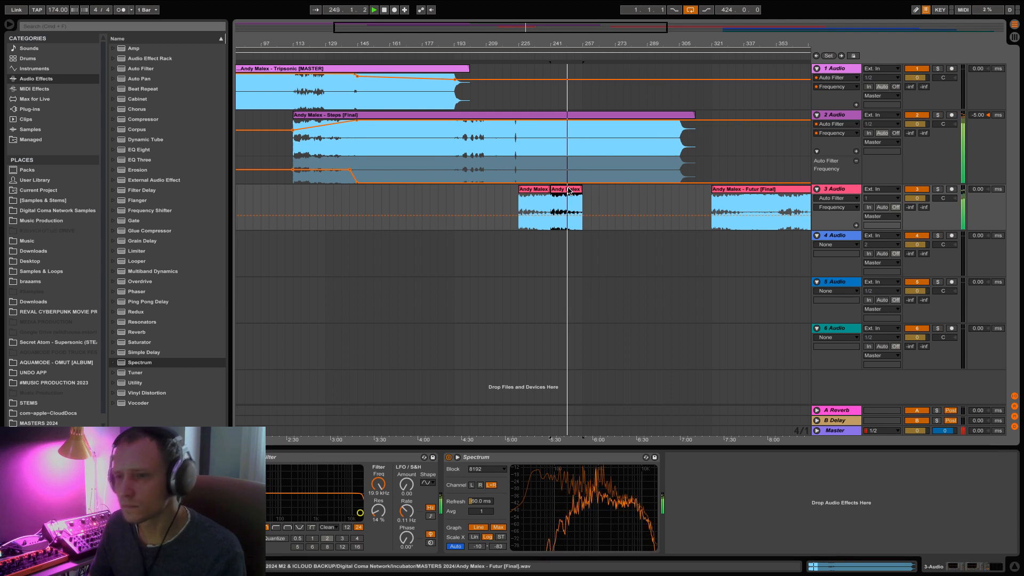
key(ctrl+d)
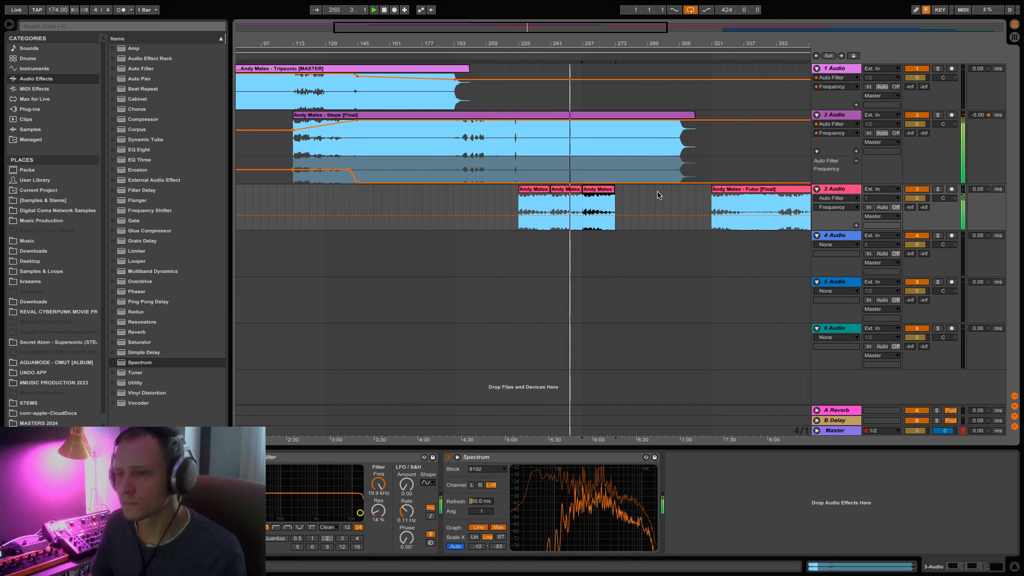
drag(738, 187, 645, 190)
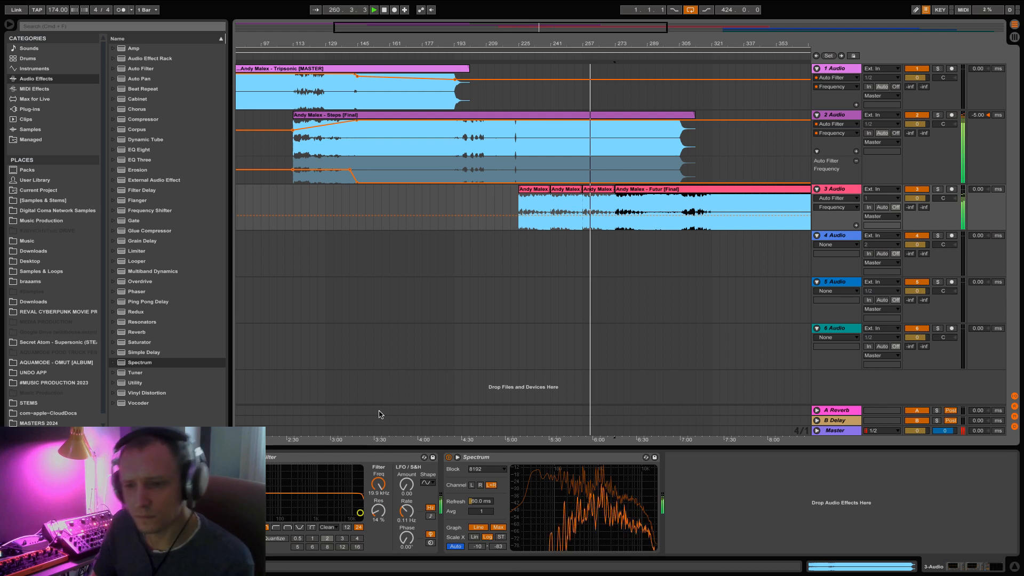
- Display track 3's low-pass frequency automation, and edit the Auto Filter frequency automation of track 2 around bar 225
click(376, 485)
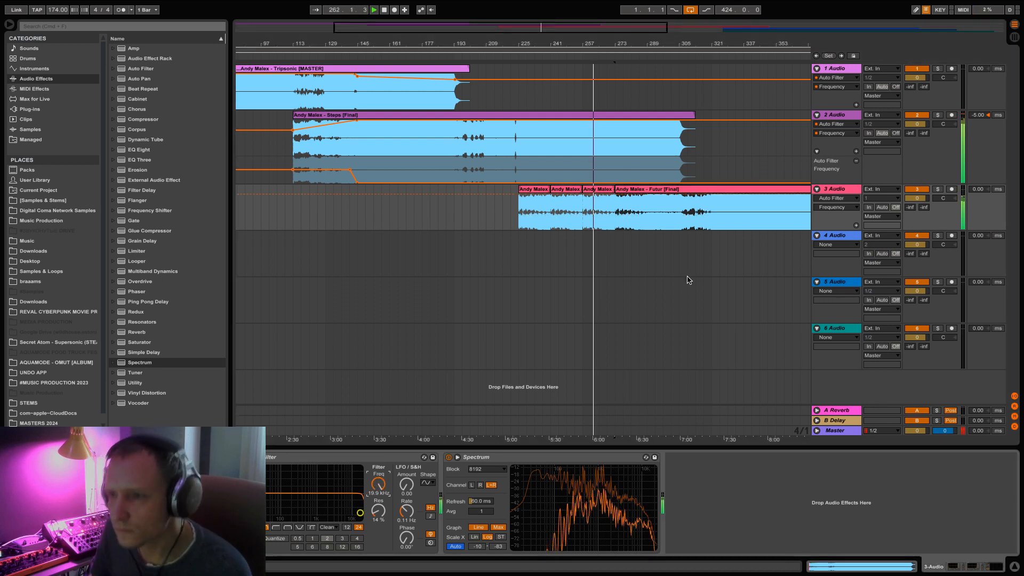
click(837, 114)
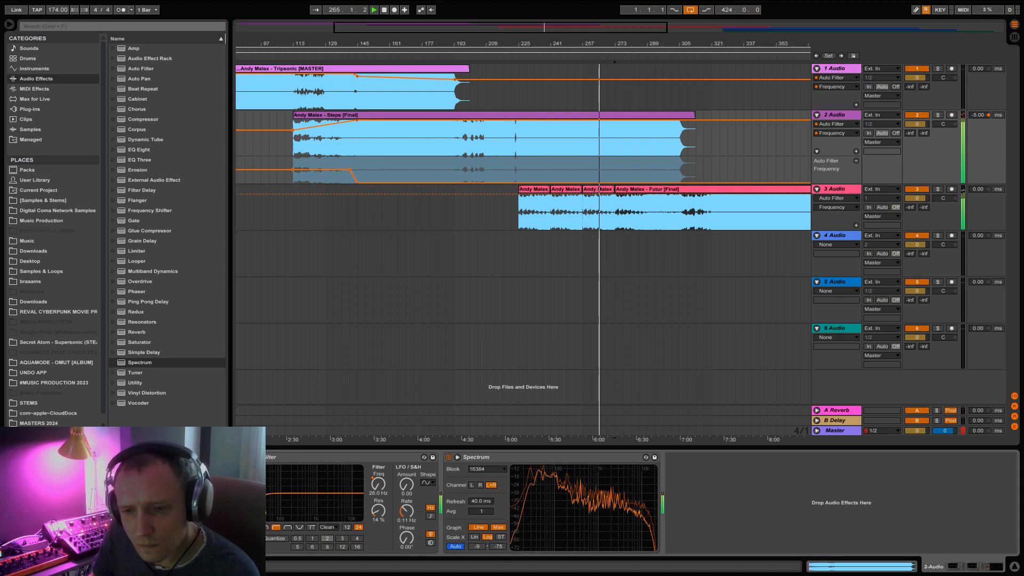
drag(545, 29, 545, 62)
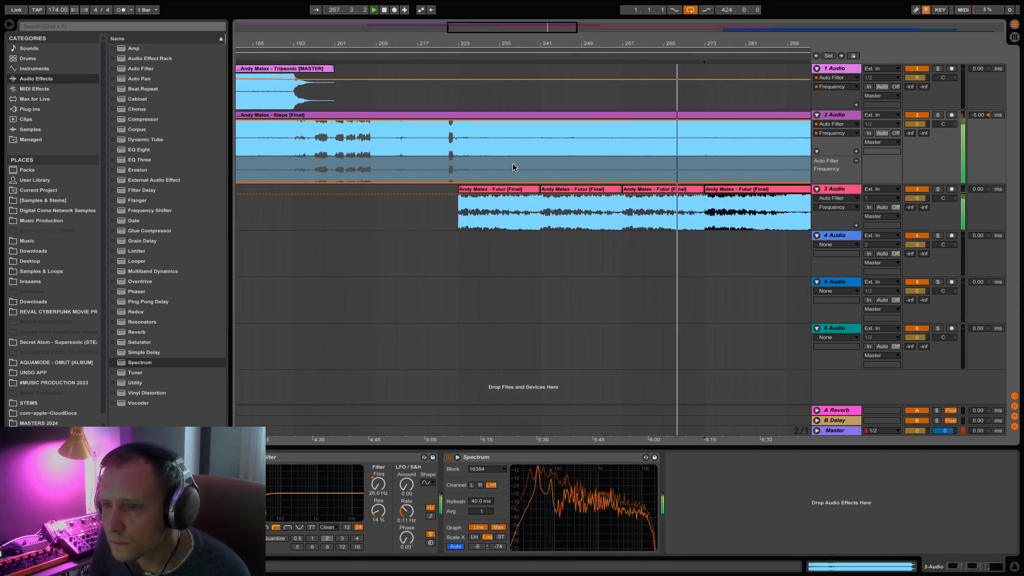
click(455, 119)
drag(459, 119, 457, 120)
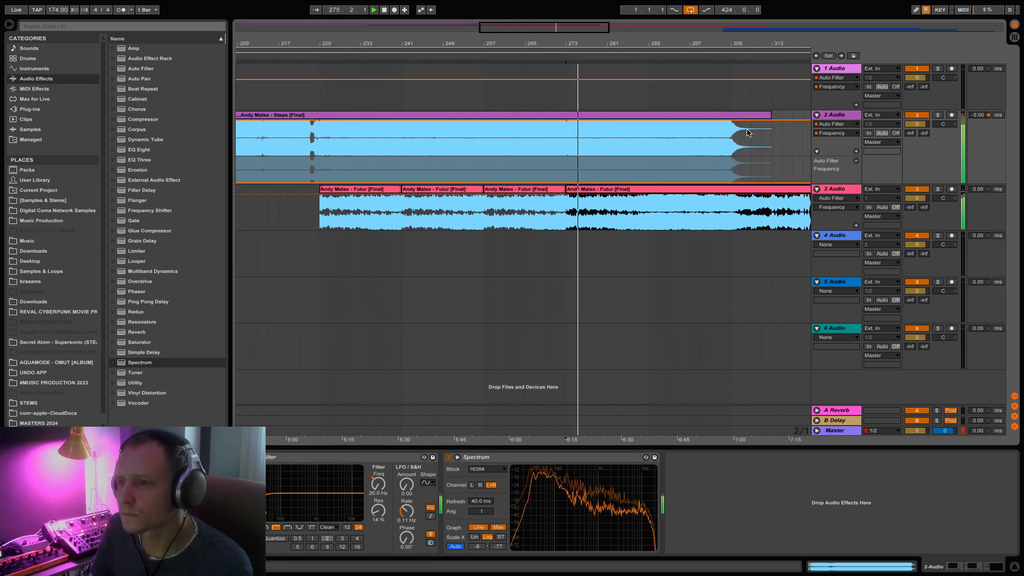
- On the Steps track, ramp the low-pass frequency automation down from bar 273 to 305 and raise the high-pass automation between bars 285 and 289
drag(730, 121, 733, 127)
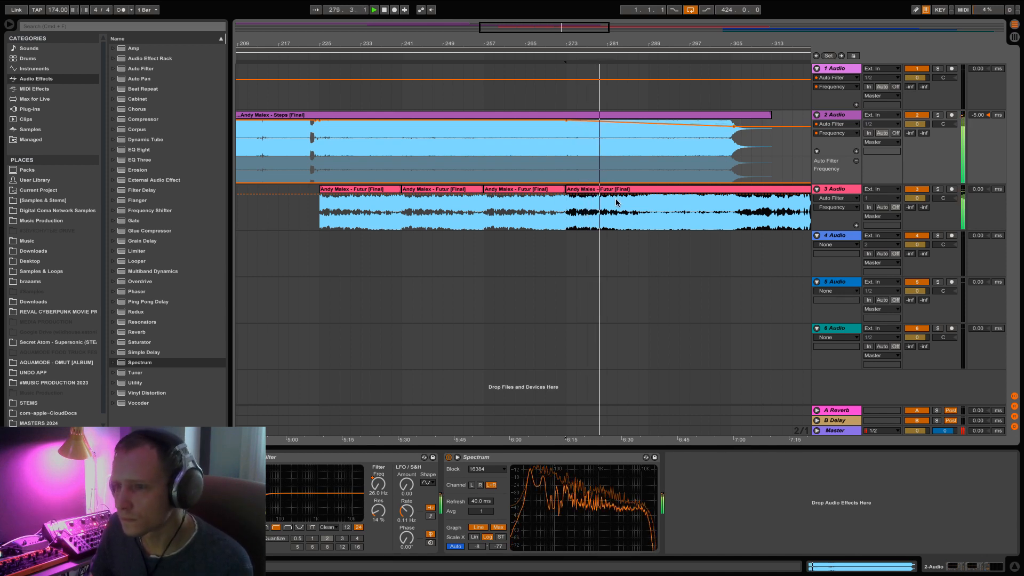
click(631, 182)
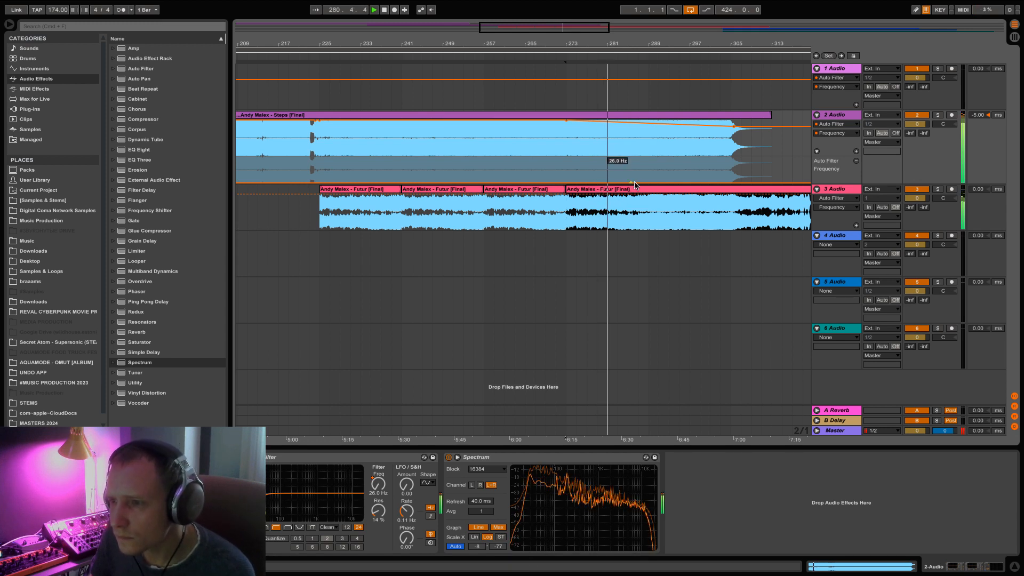
drag(647, 182, 649, 173)
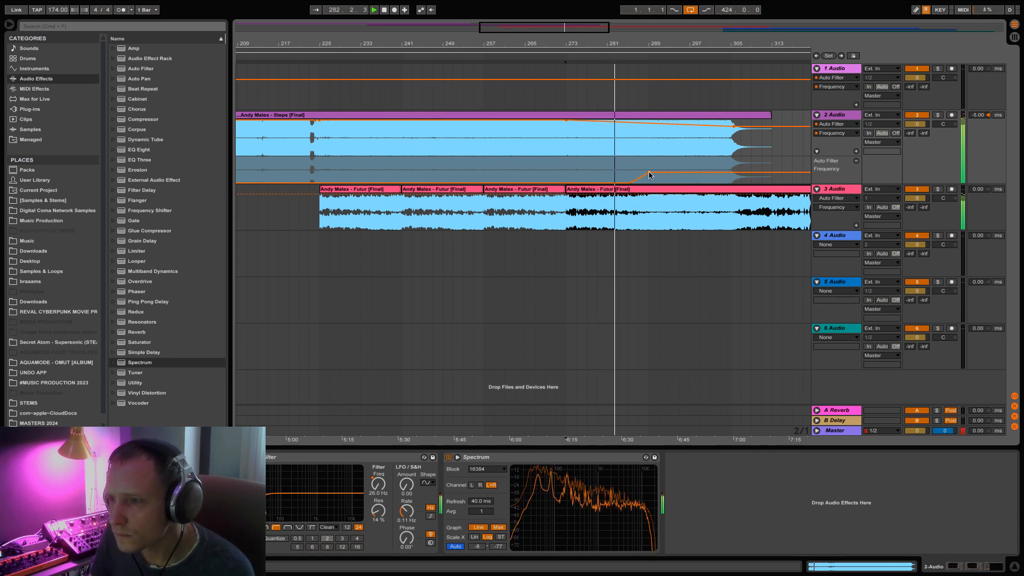
- Lower the filter frequency automation on the Futur track into bar 289 and set the Steps low-pass end point to 7.28 kHz
click(826, 191)
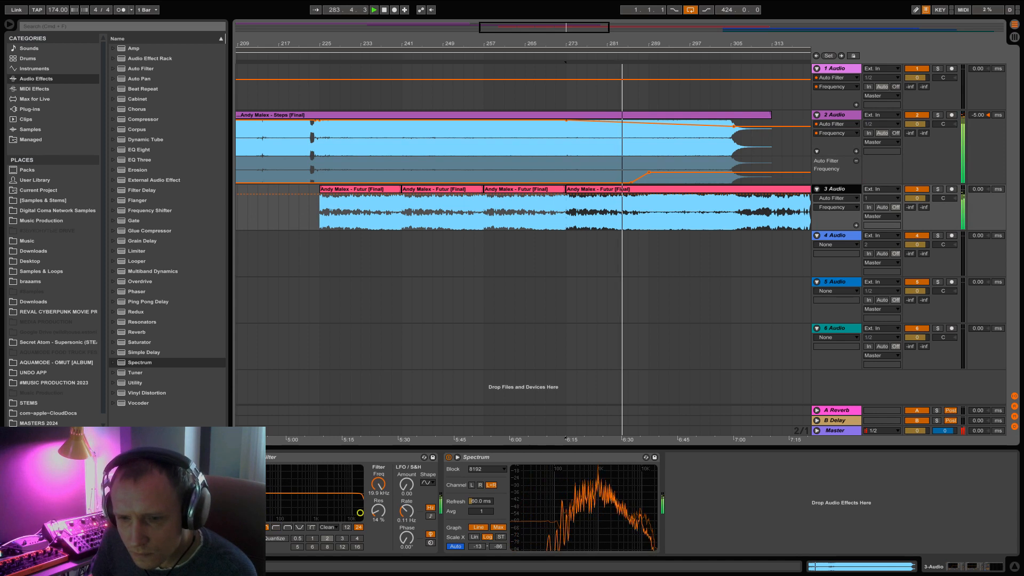
click(629, 215)
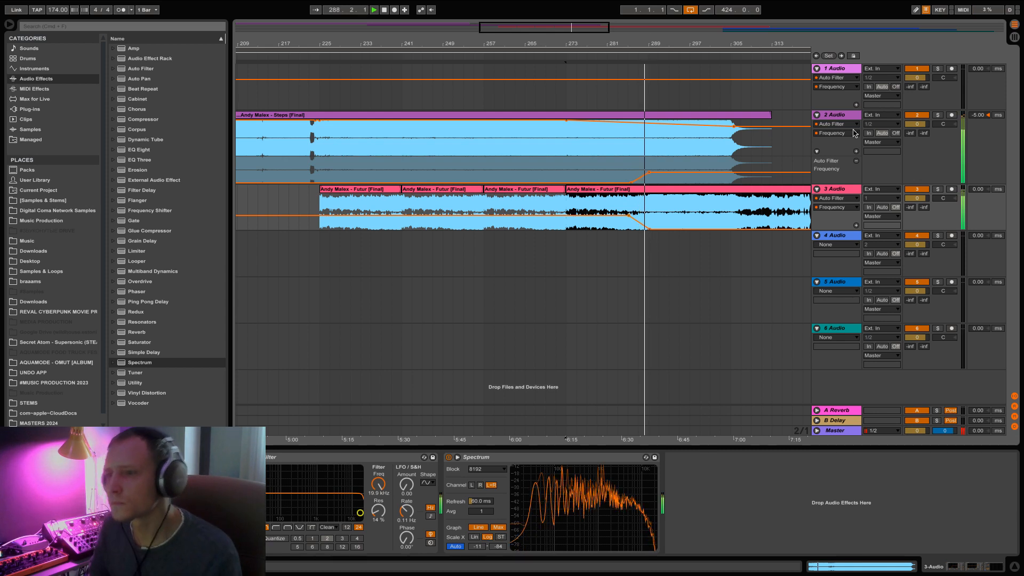
click(733, 124)
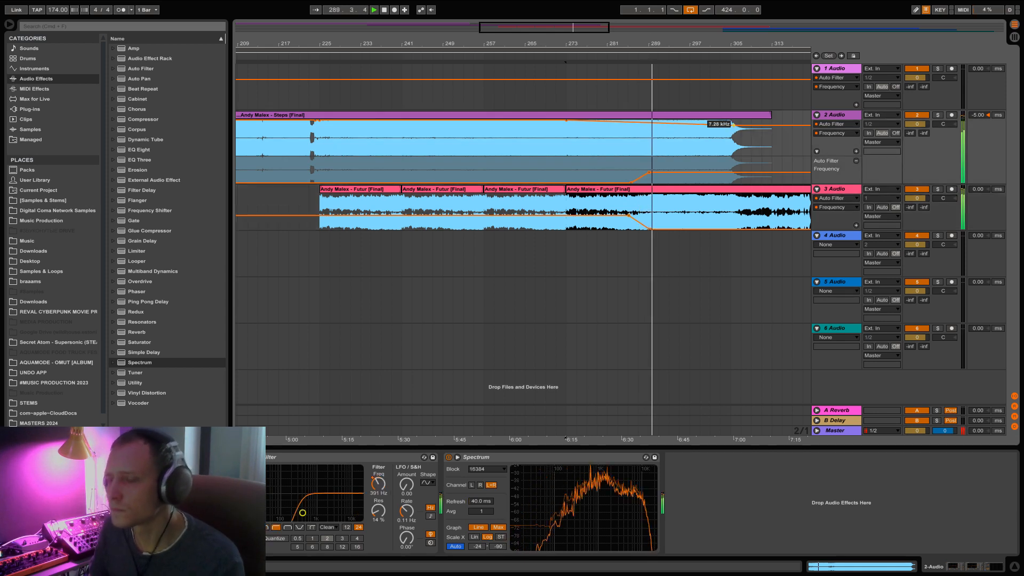
- Try lowering the Steps track's high-pass frequency to 26.0 Hz during playback, stop playback, and re-enable the automation
drag(537, 30, 537, 27)
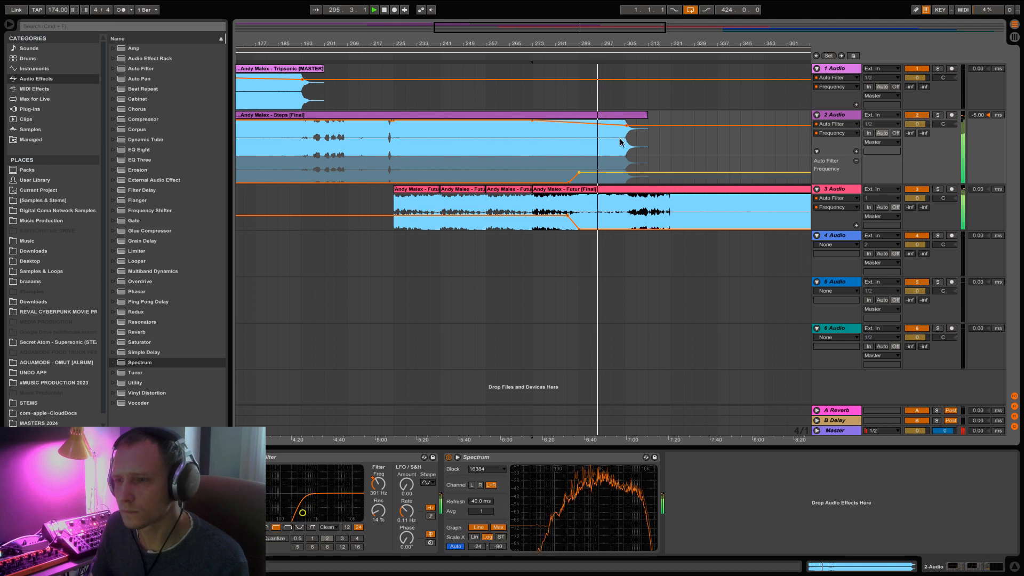
drag(614, 32, 582, 28)
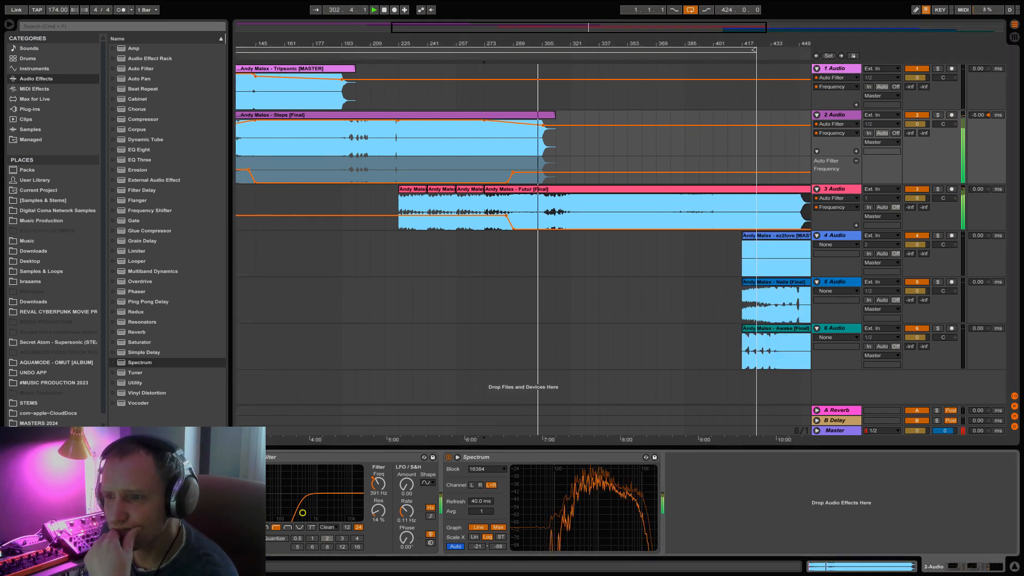
click(376, 484)
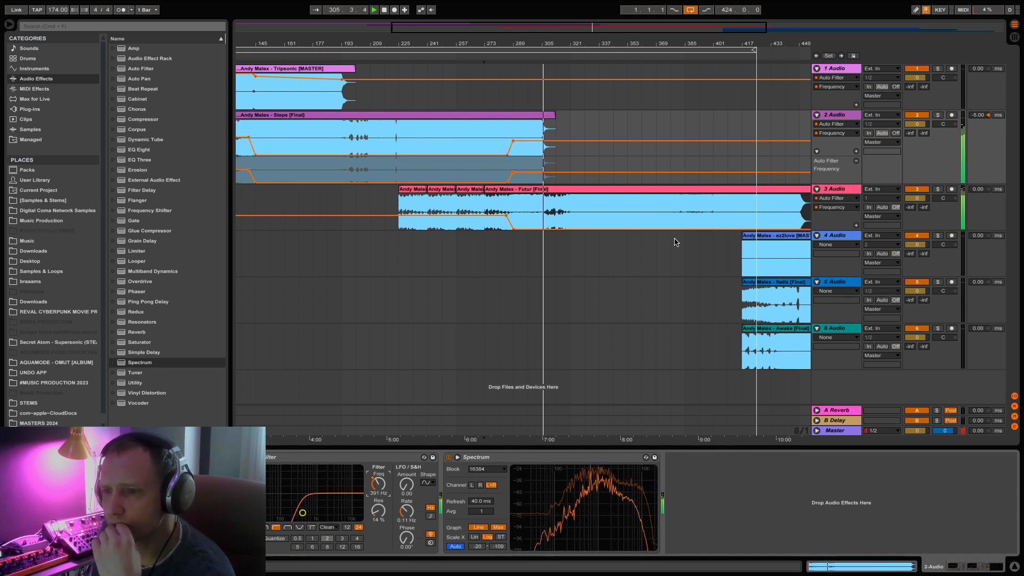
drag(572, 47, 606, 31)
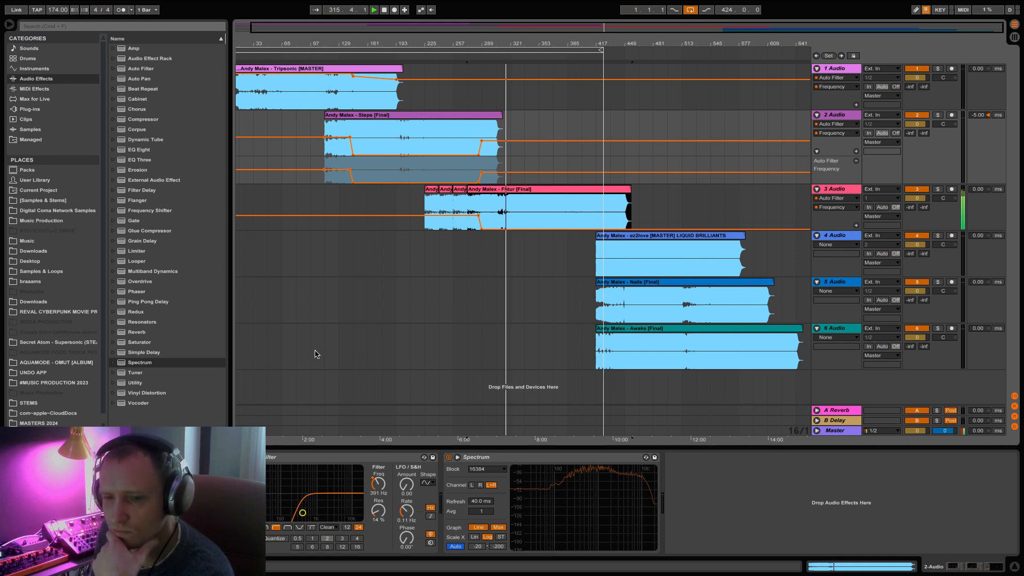
drag(378, 483, 378, 509)
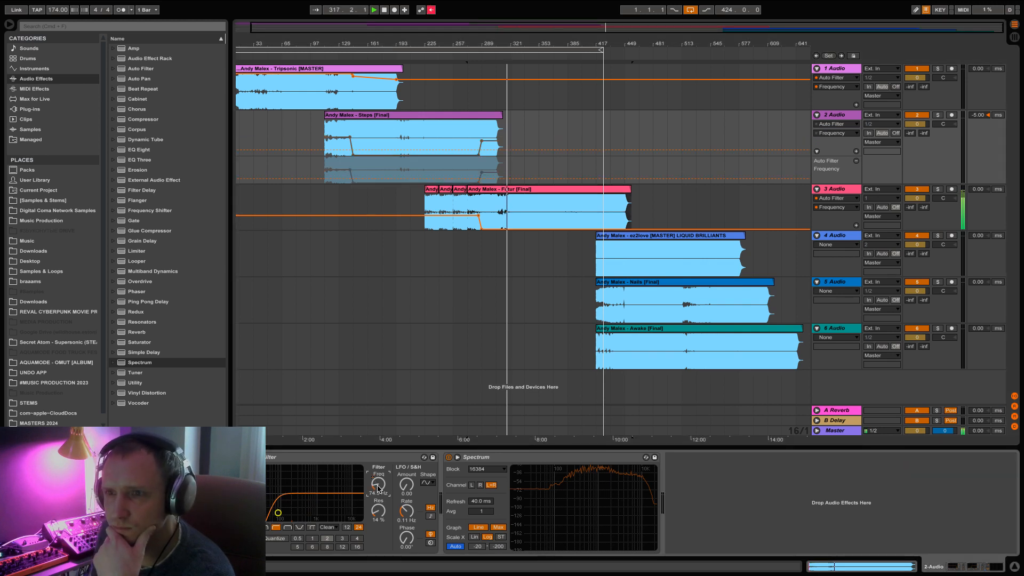
key(space)
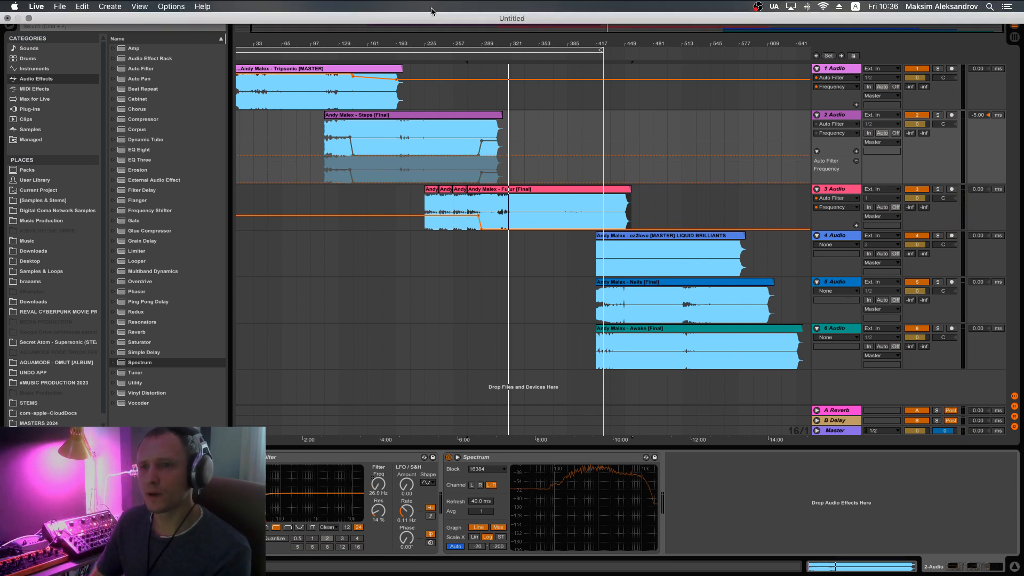
click(430, 9)
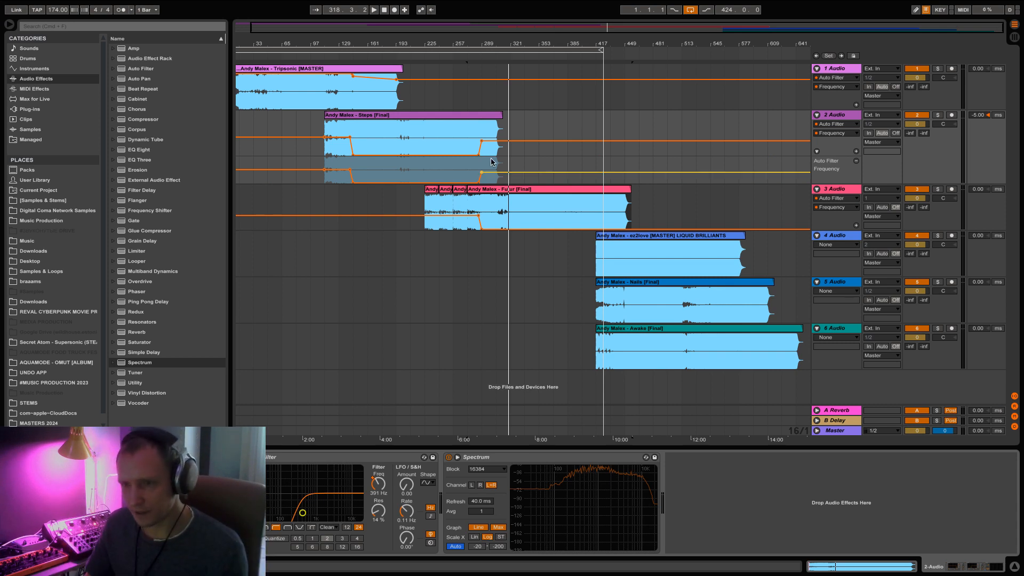
- Try adjusting the high-pass automation on the Steps clip after bar 289 and undo the edit
click(478, 136)
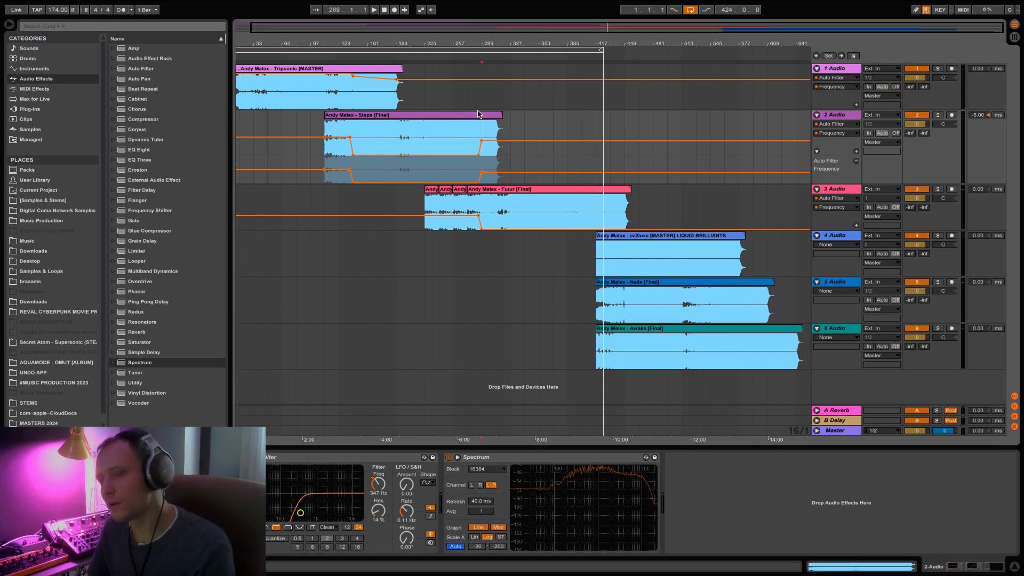
drag(496, 45, 548, 26)
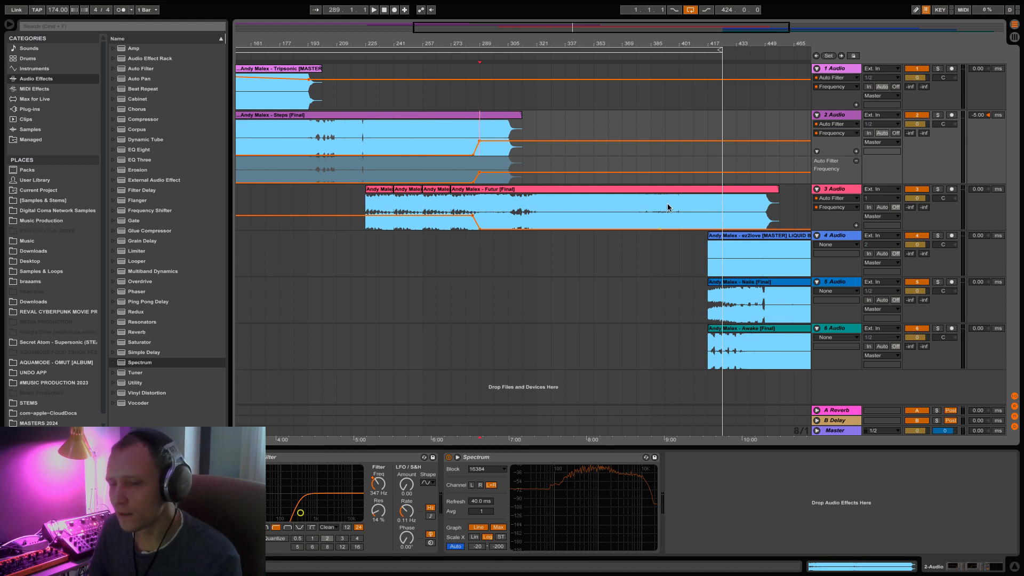
click(506, 142)
drag(506, 141, 514, 141)
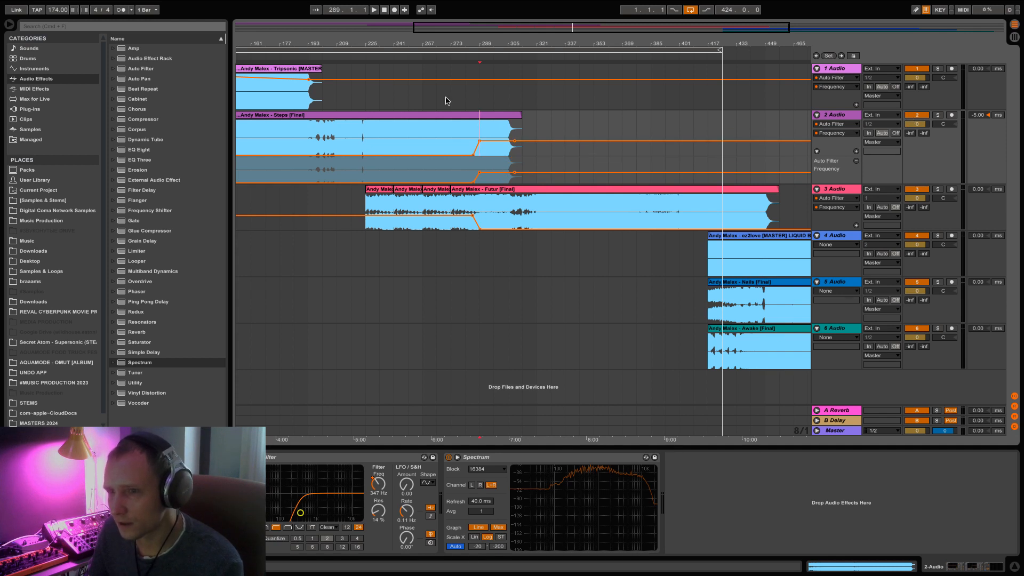
key(super+z)
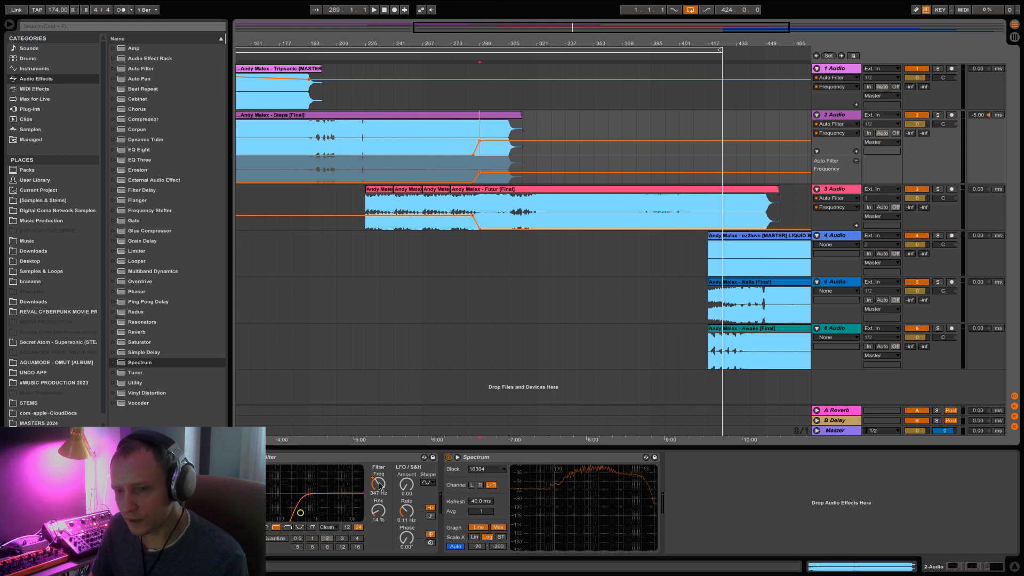
- Compare the Steps high-pass overridden to 26.0 Hz with its restored automation by playing both from bar 289
drag(380, 485, 379, 485)
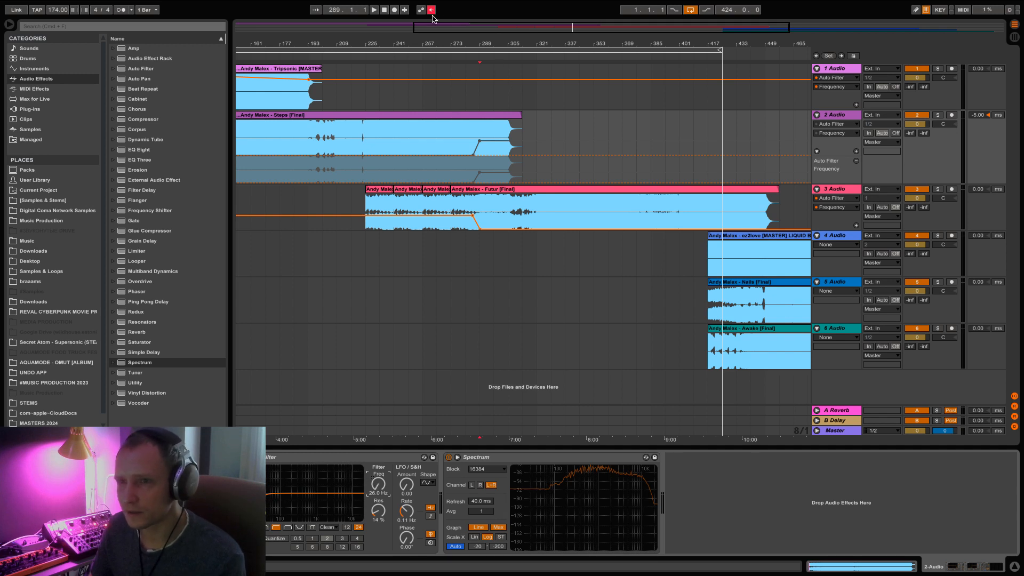
click(479, 101)
key(space)
click(839, 116)
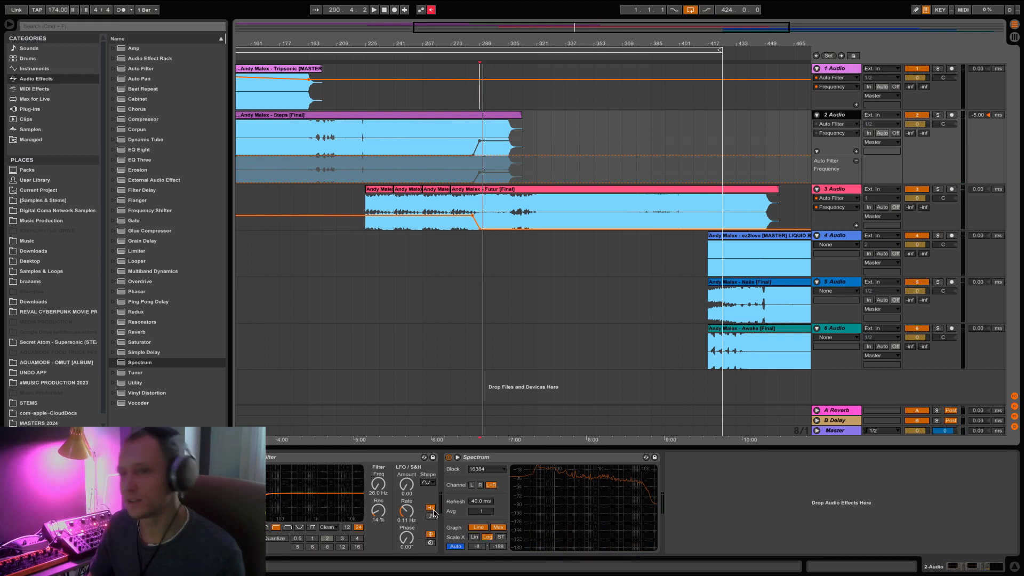
click(432, 10)
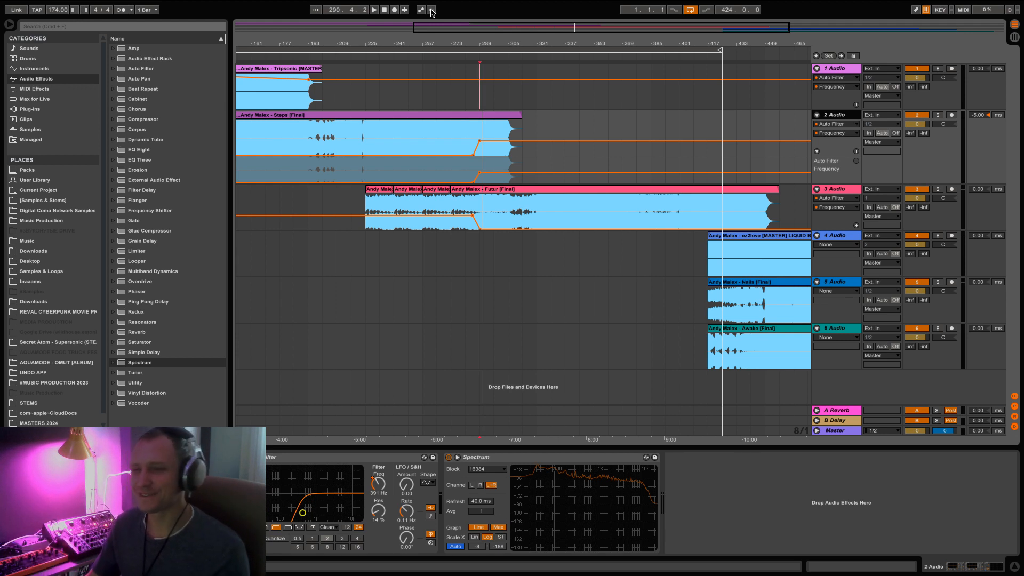
key(space)
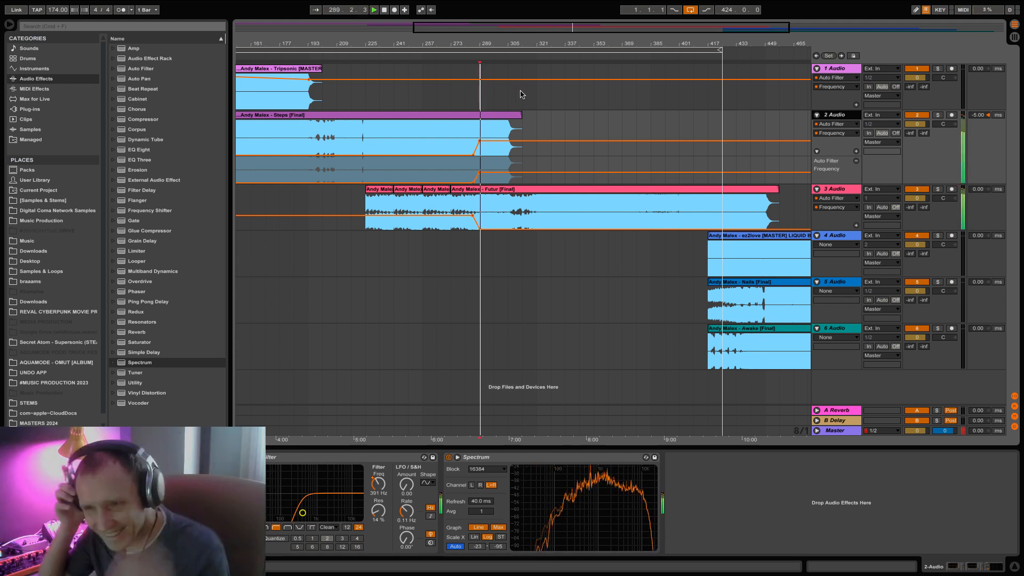
click(523, 127)
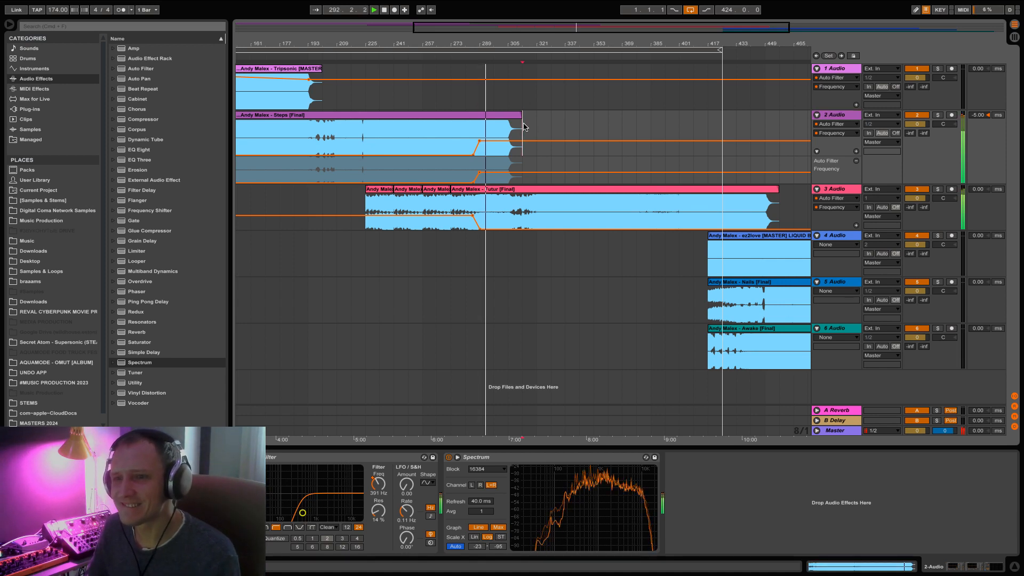
- Move the clips on tracks 5 and 6 together to about bar 705, clear of the ez2love clip
mouse_move(579, 27)
mouse_down()
mouse_move(679, 26)
mouse_move(588, 27)
mouse_up()
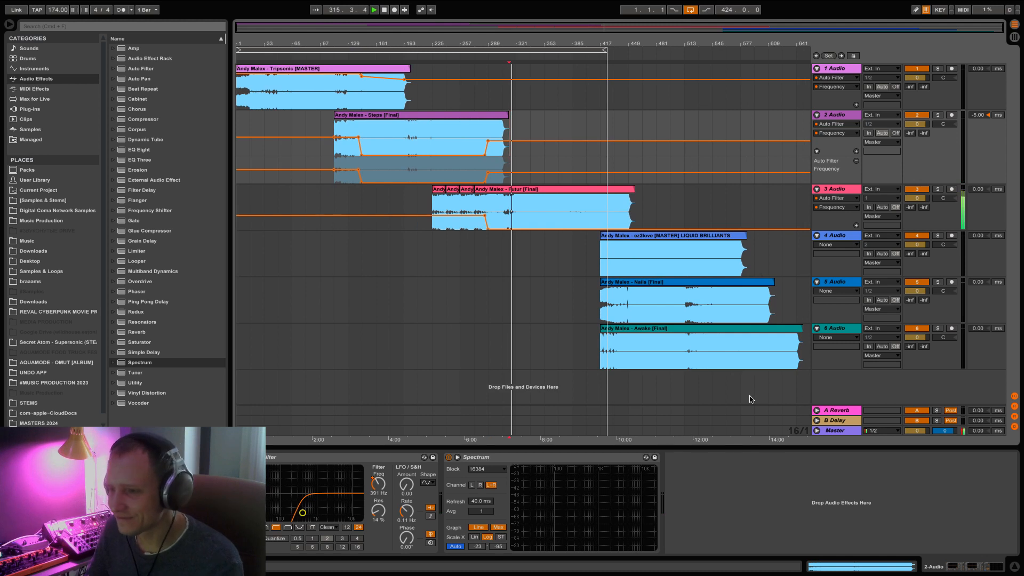
click(722, 368)
click(640, 296)
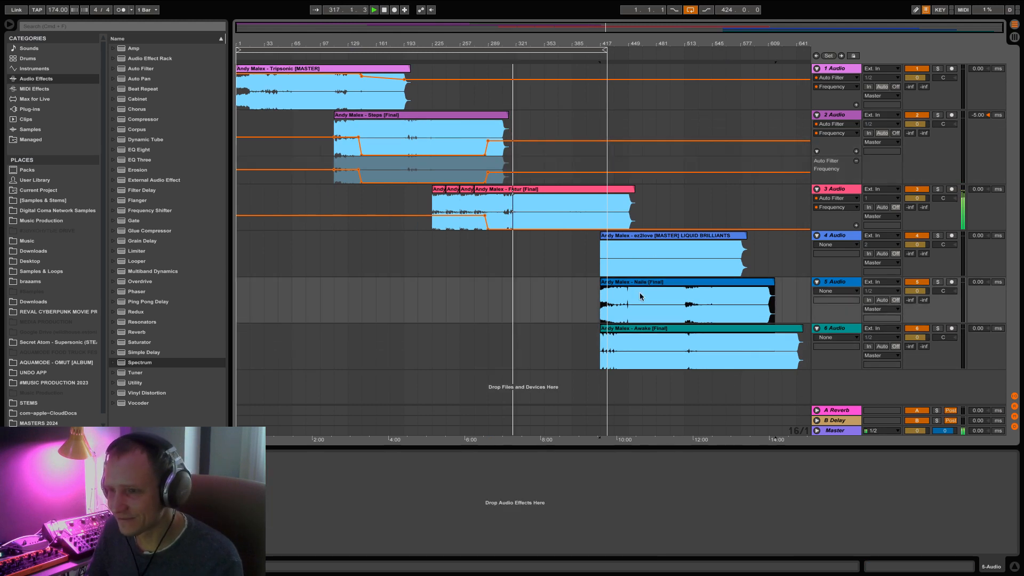
shift+click(631, 327)
drag(614, 282, 770, 297)
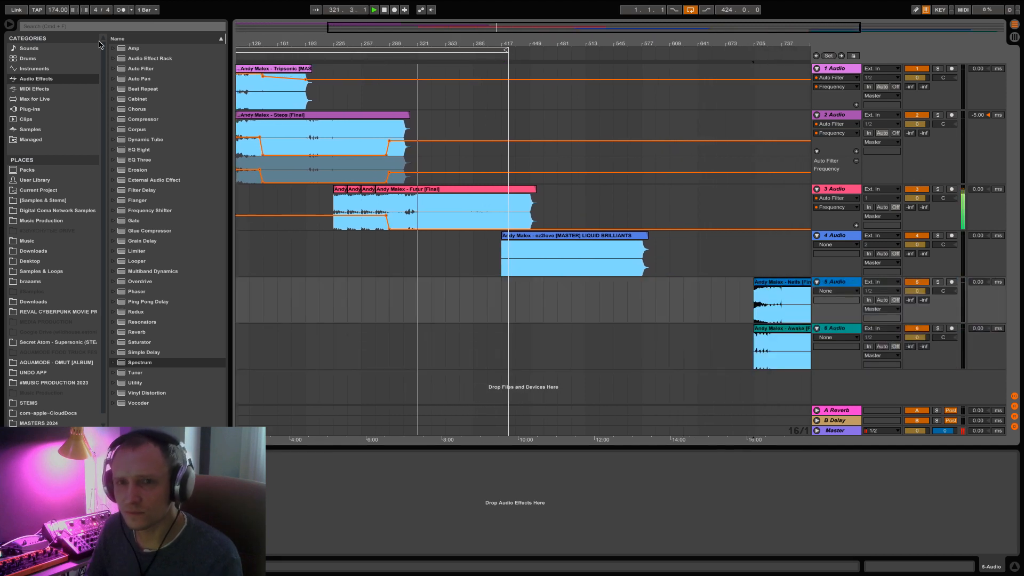
- Select all clips in the arrangement, show their shared clip view, and hide the detail view for more arrangement space
click(417, 192)
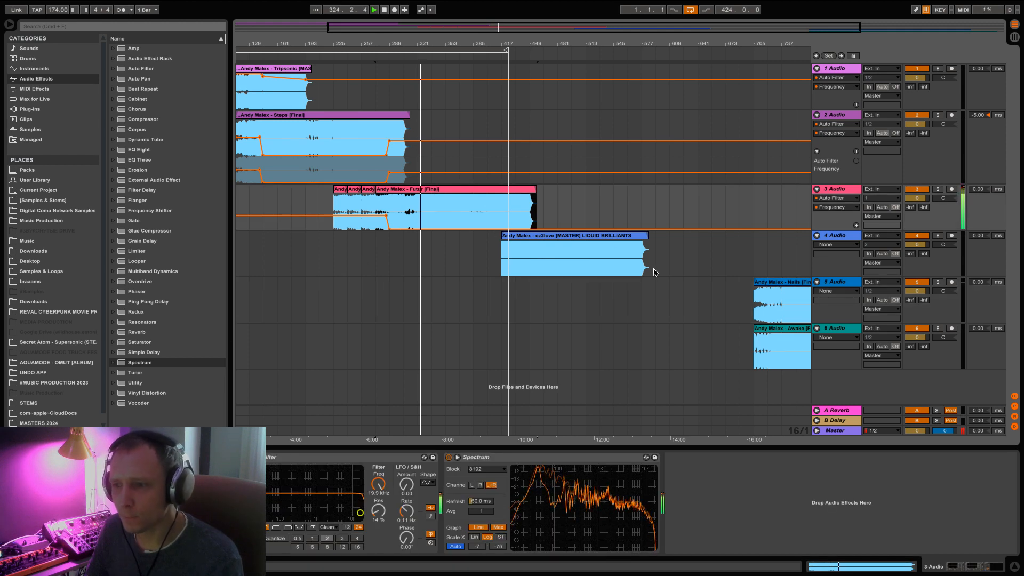
key(super+a)
click(841, 566)
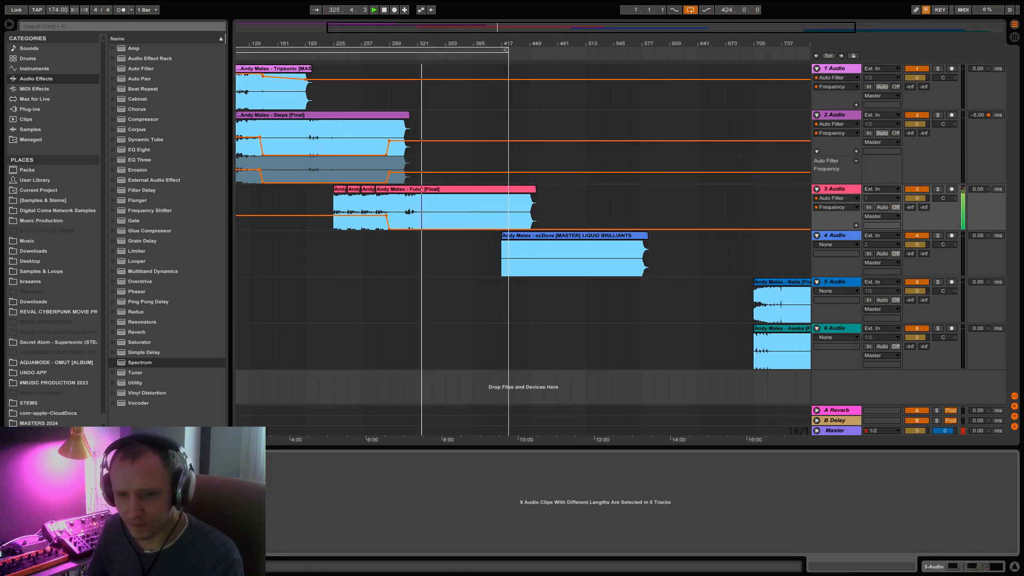
click(565, 448)
click(569, 391)
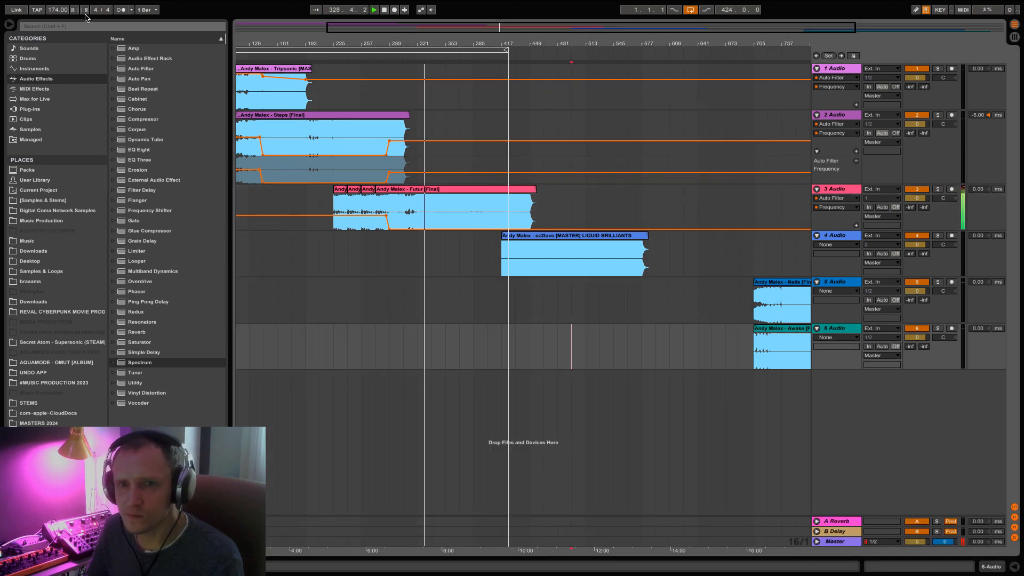
- Try a project tempo of 130 BPM, undo the change, and stop playback
drag(55, 11, 56, 36)
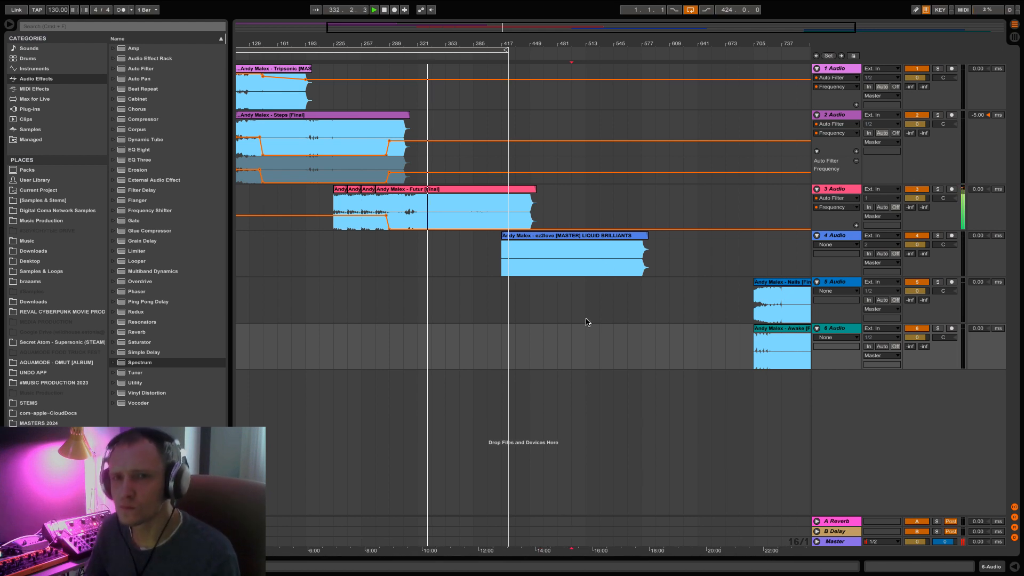
key(super+z)
key(space)
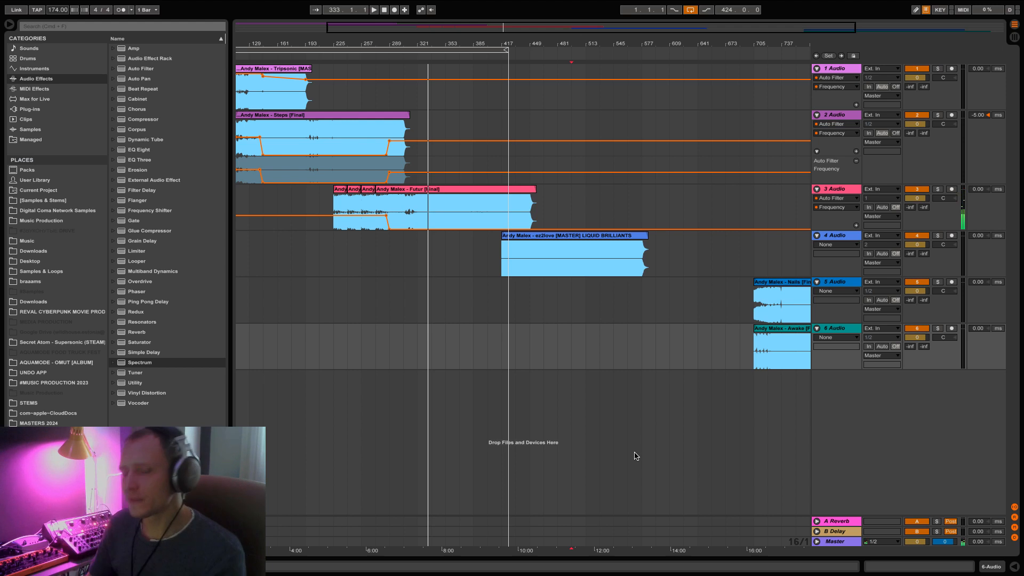
- Inspect the waveform of the ez2love clip on track 4 and hide the clip view again
drag(411, 27, 492, 28)
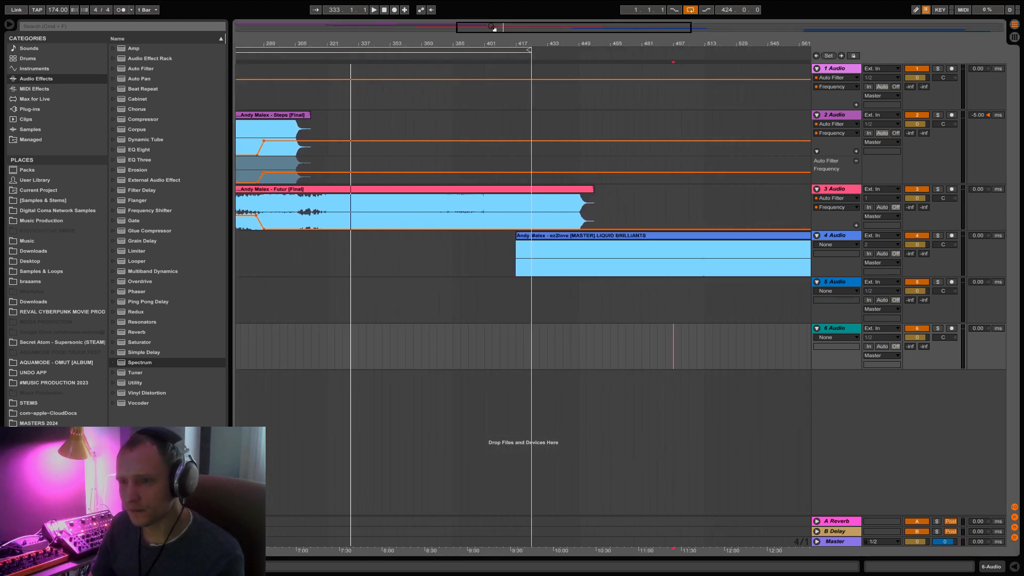
click(624, 238)
double_click(625, 235)
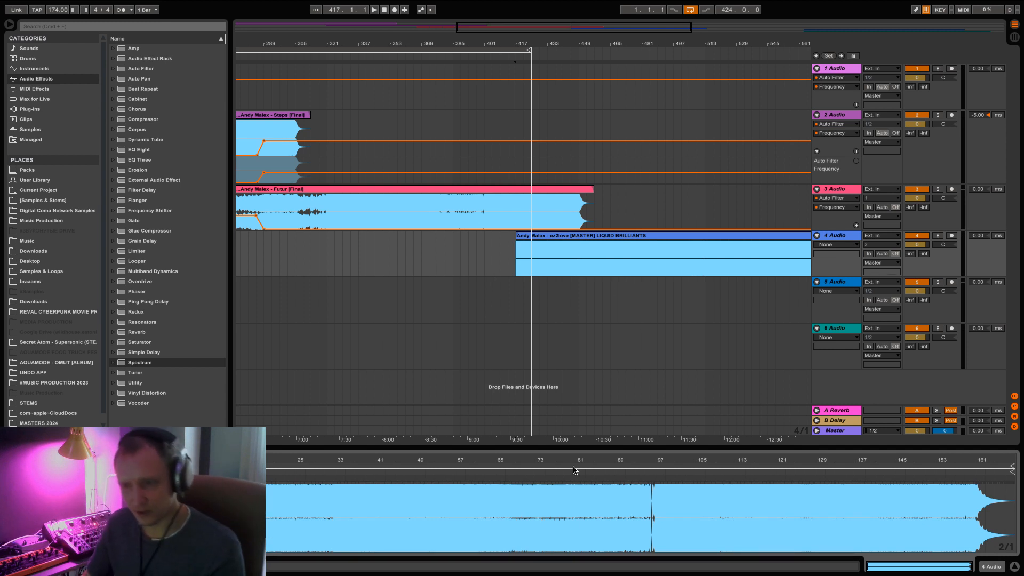
double_click(624, 448)
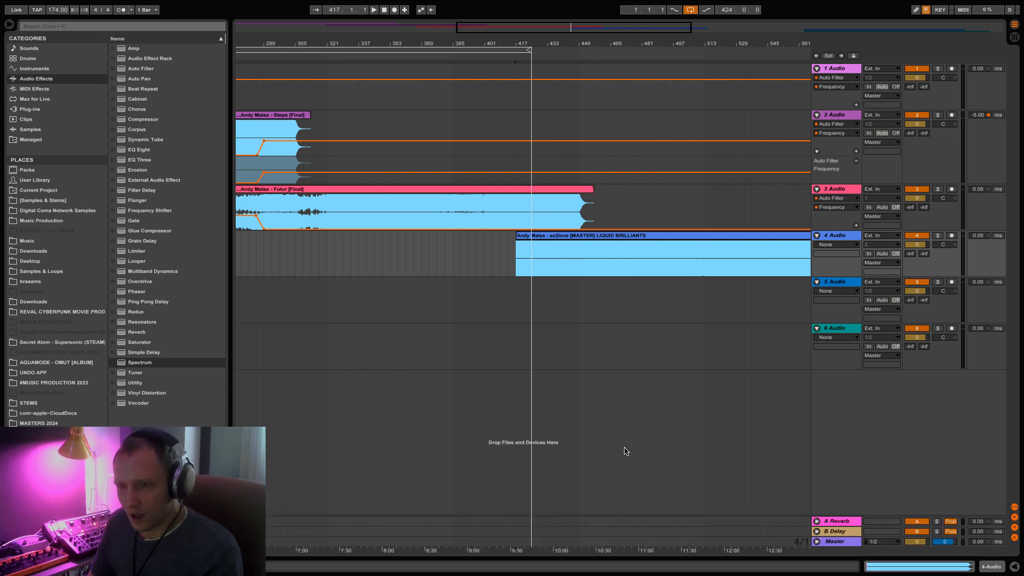
- Unfold the Master track's Song Tempo automation and set its tempo range to 135–174 BPM
scroll(408, 282, left, 5)
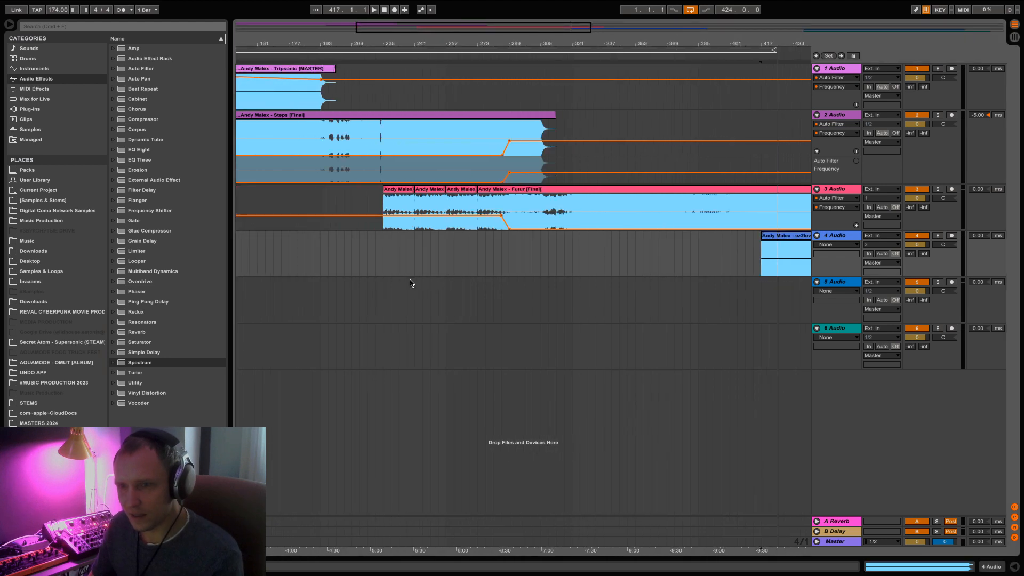
click(566, 191)
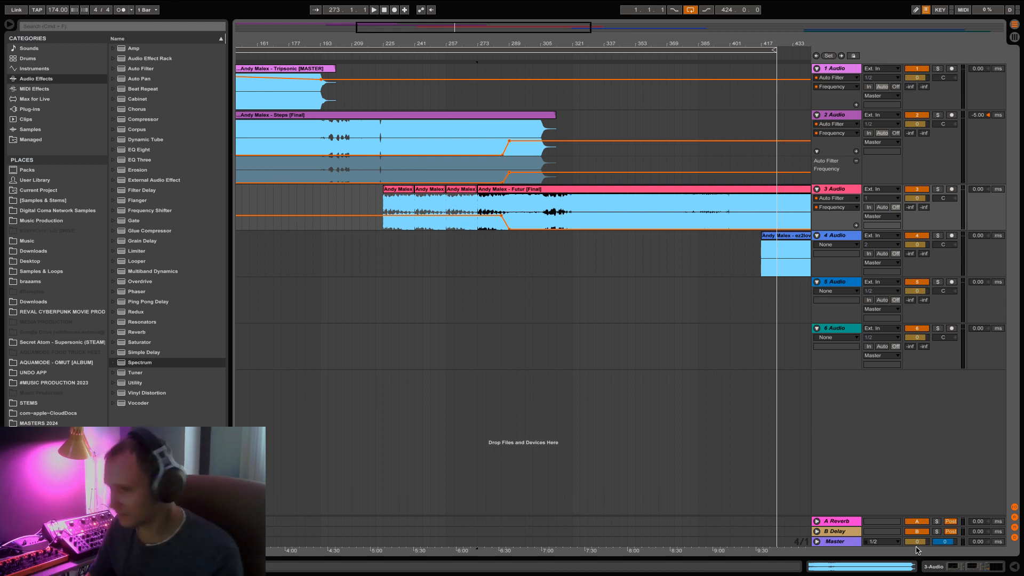
click(816, 541)
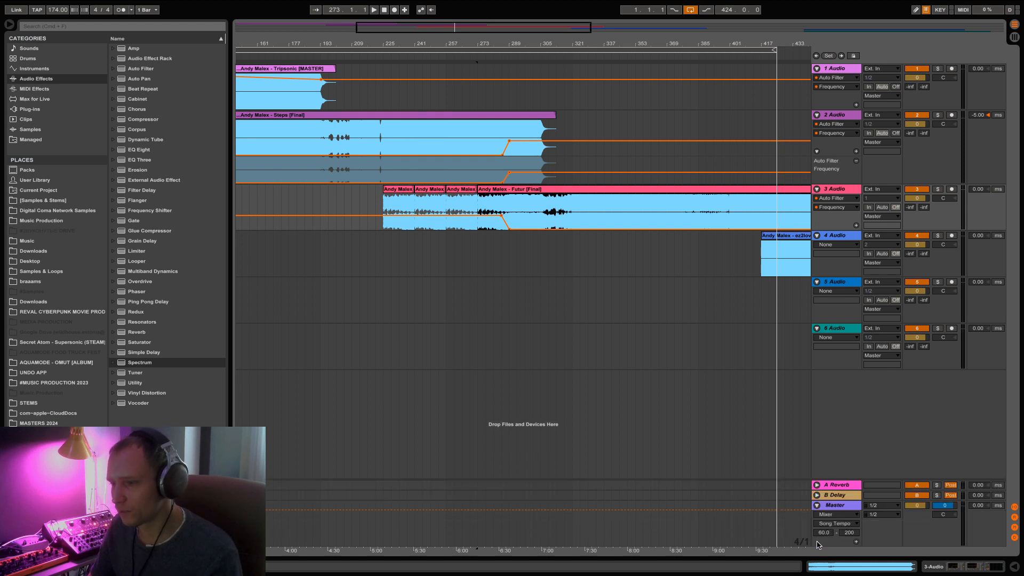
click(854, 534)
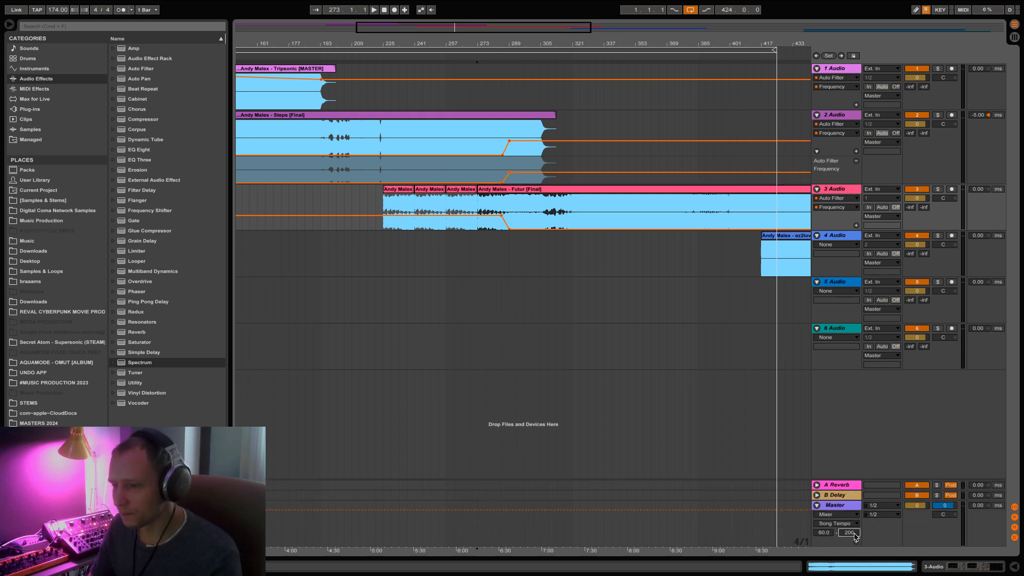
click(818, 506)
click(817, 542)
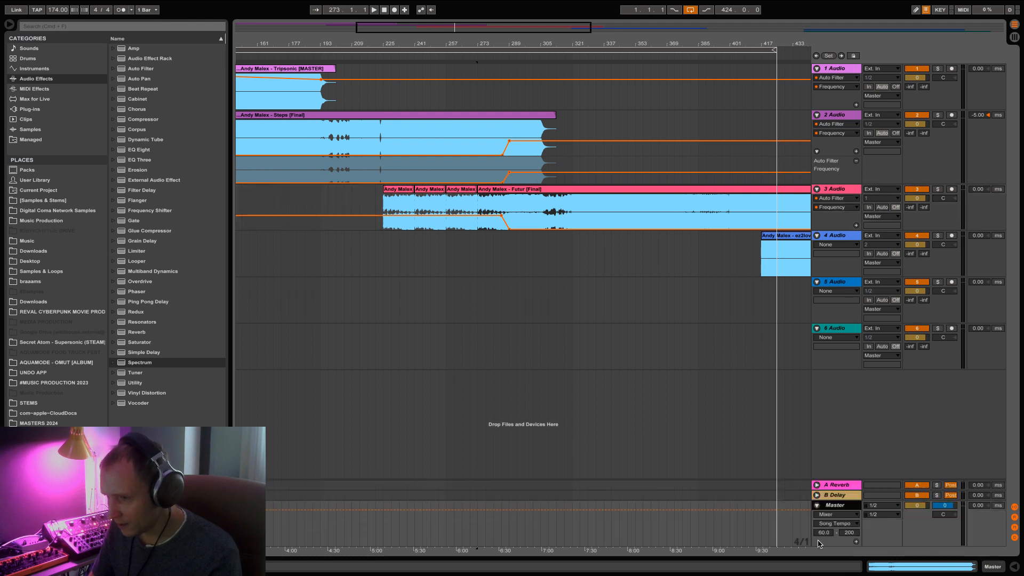
click(846, 533)
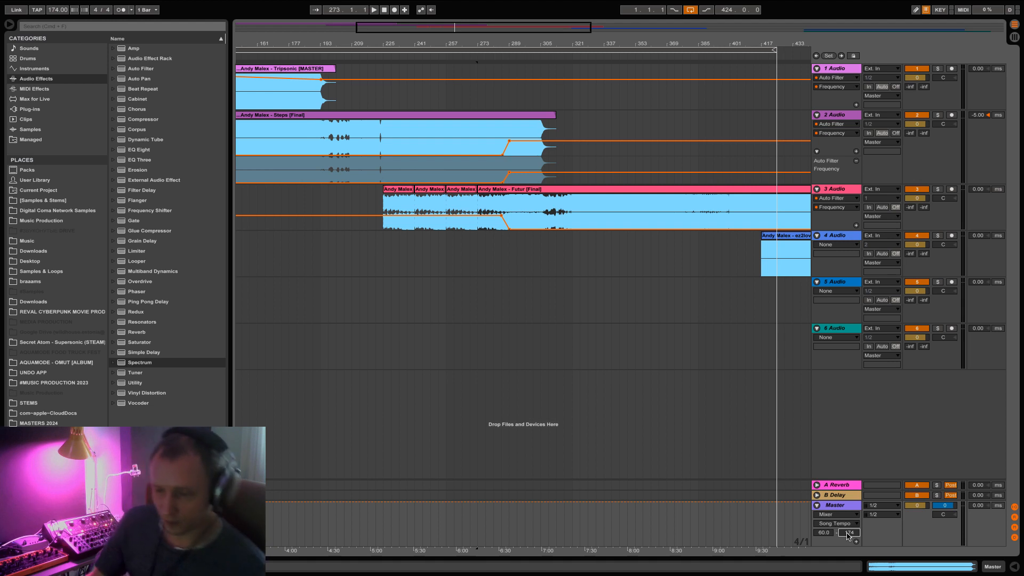
click(830, 535)
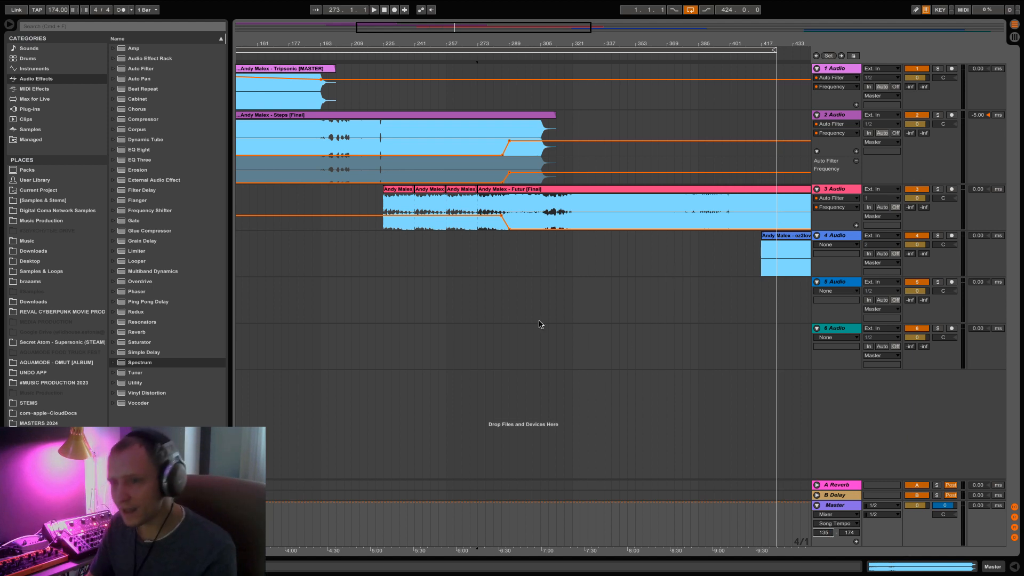
- Show the song tempo automation and try a ramp from 174 down to 135 BPM between about bars 305 and 321 during playback
click(540, 251)
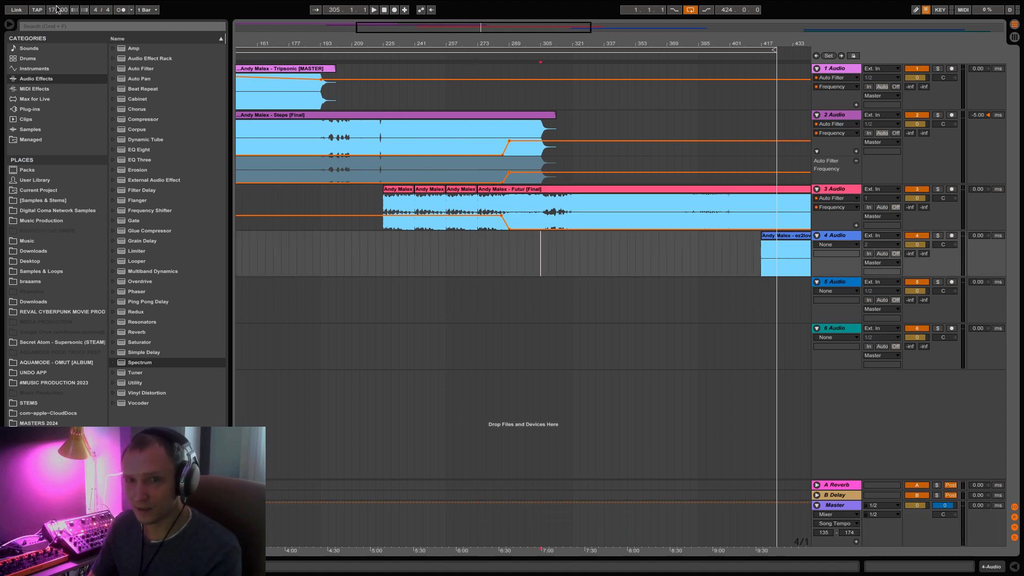
right_click(59, 12)
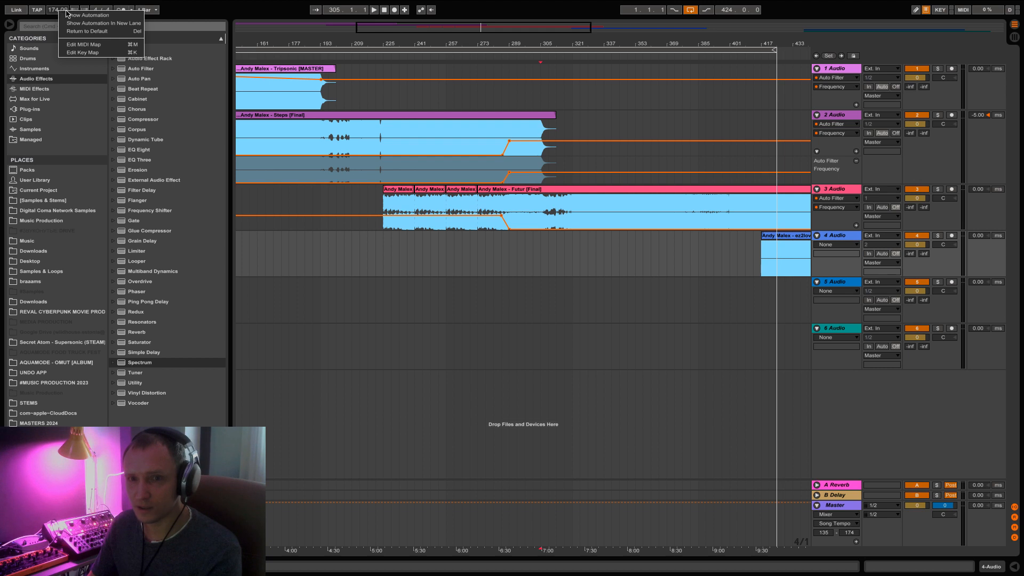
click(66, 15)
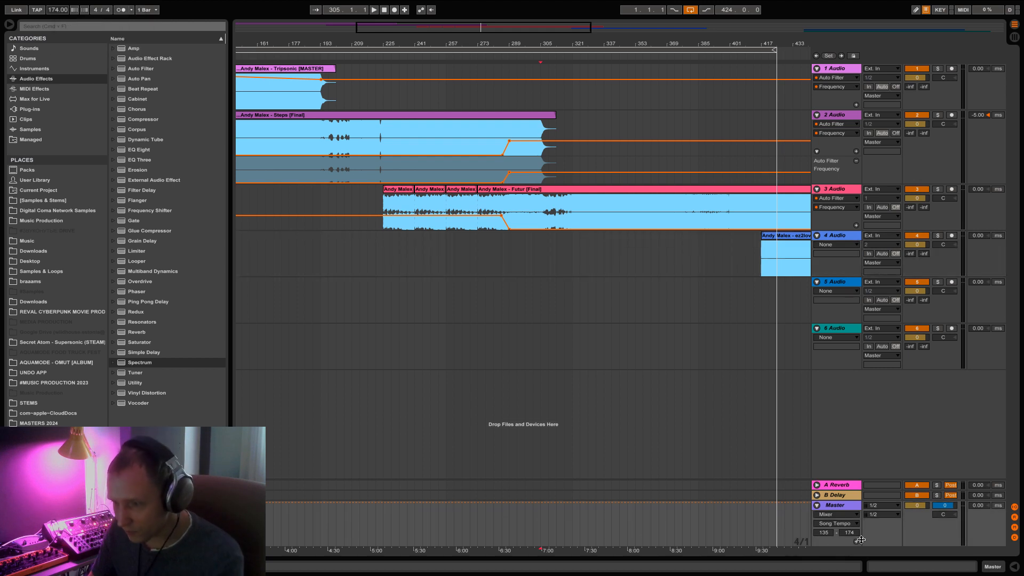
click(531, 246)
key(space)
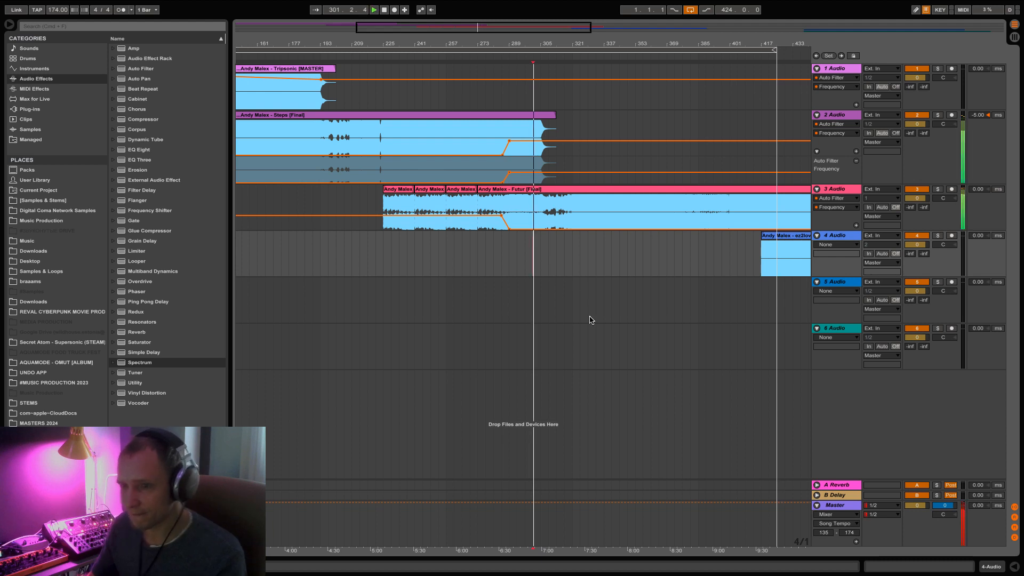
click(540, 503)
drag(554, 503, 570, 544)
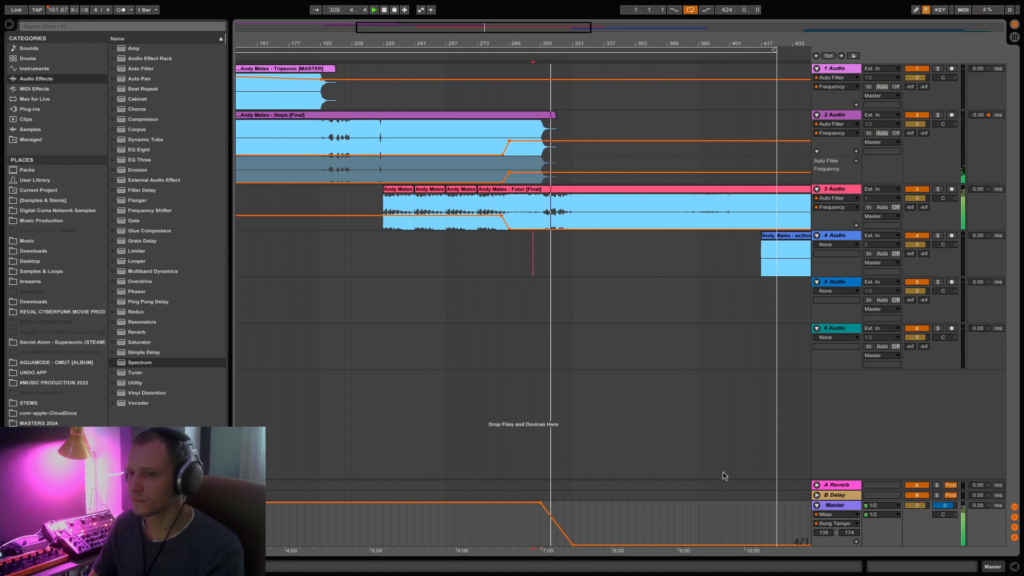
- Try reshaping the tempo automation into a dip that holds 135 BPM until about bar 363 and returns to 174 by about bar 383
drag(500, 31, 538, 31)
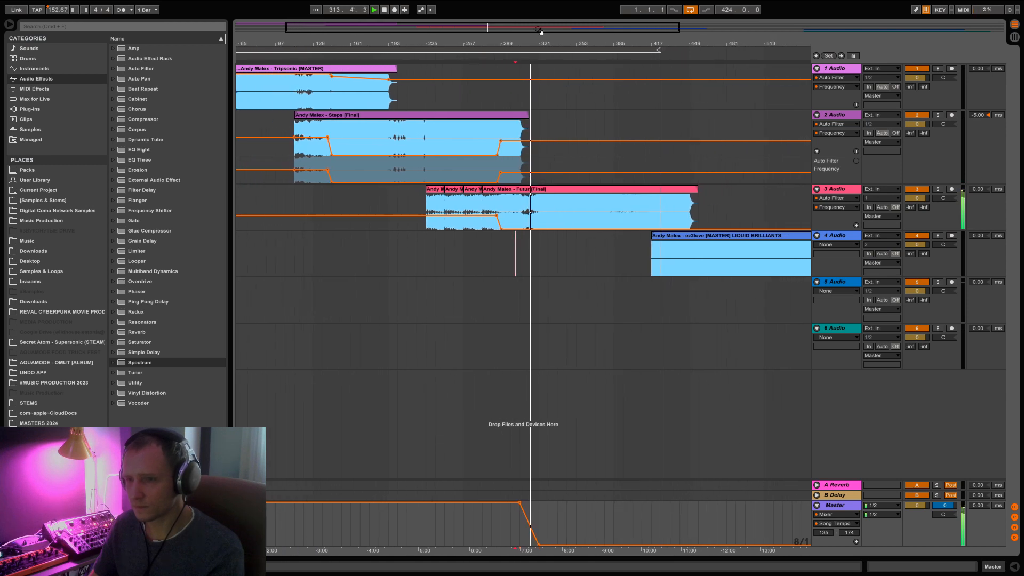
click(909, 208)
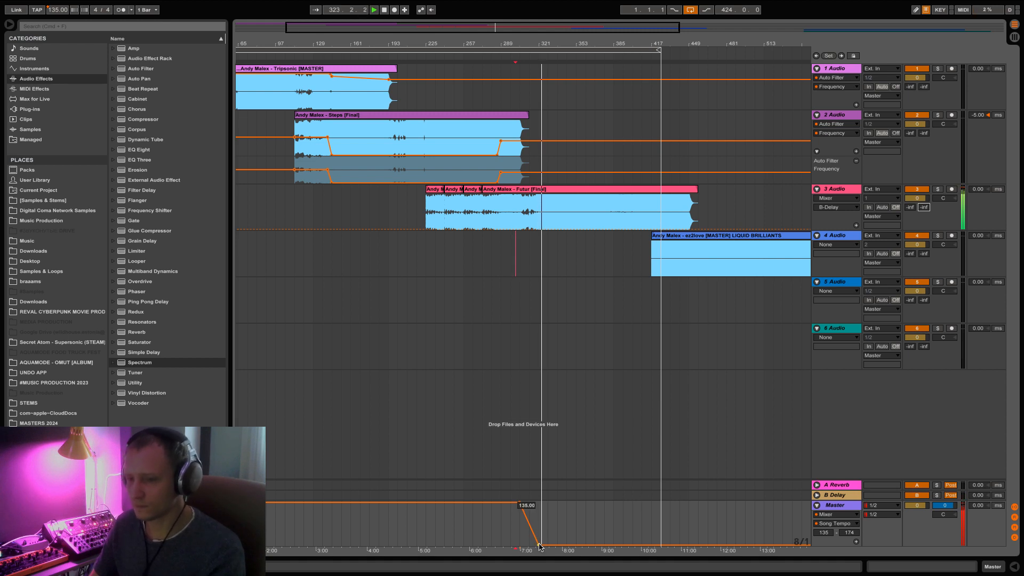
drag(539, 545, 537, 503)
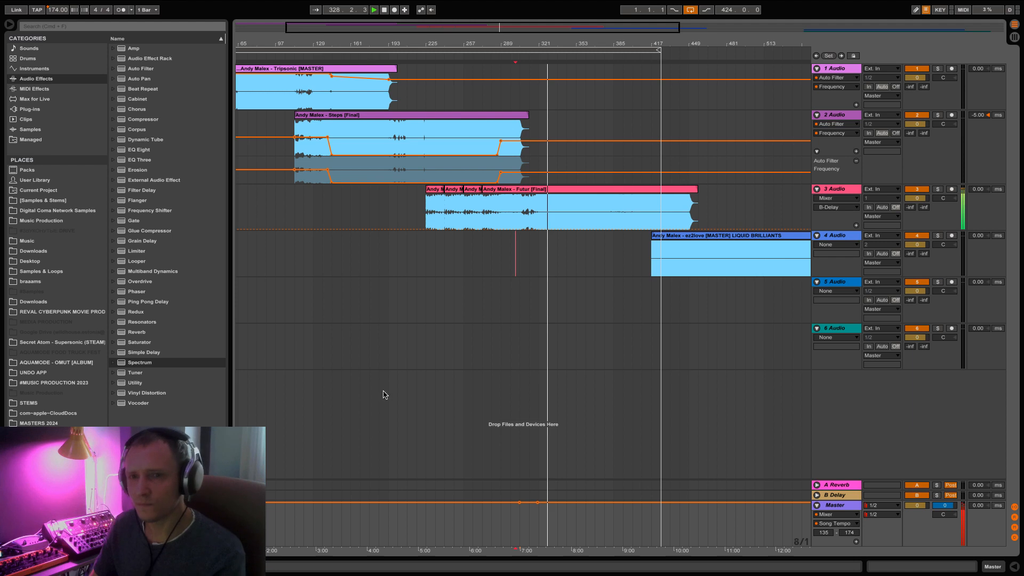
drag(558, 501, 611, 502)
click(588, 545)
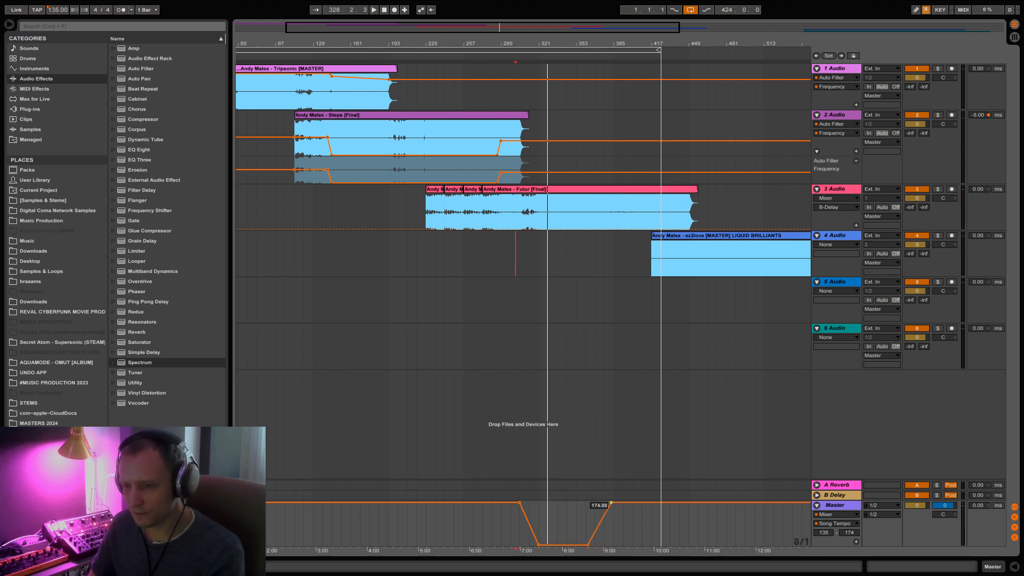
- Play from bar 377, then remove the tempo dip's breakpoints so the automation stays flat at 174 BPM
click(595, 520)
key(space)
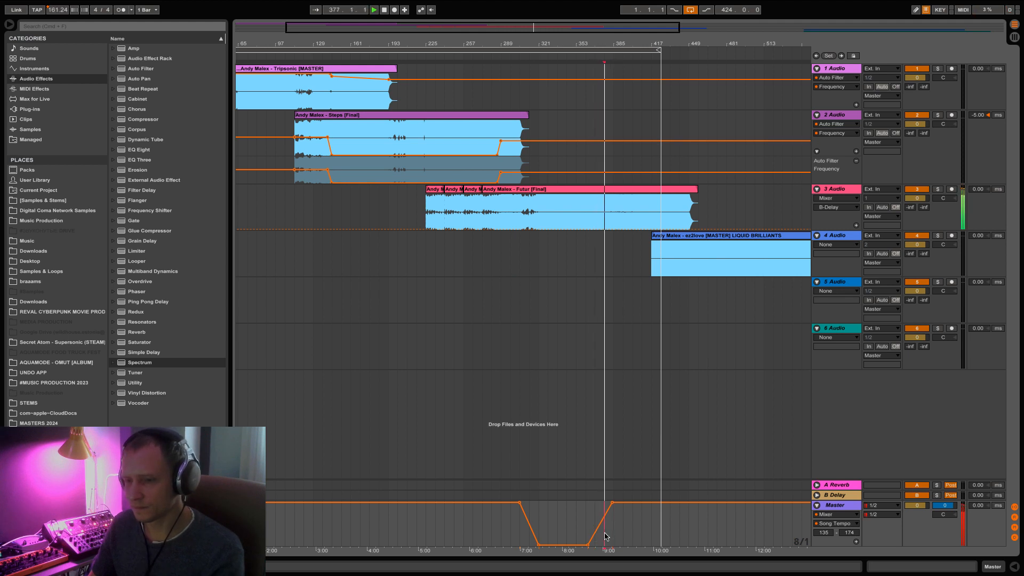
click(612, 502)
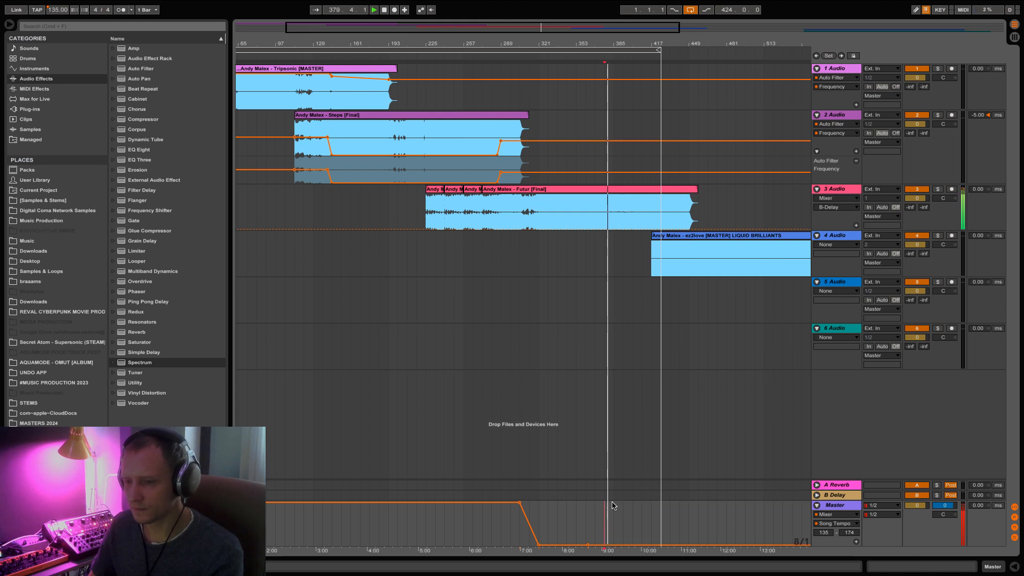
click(537, 545)
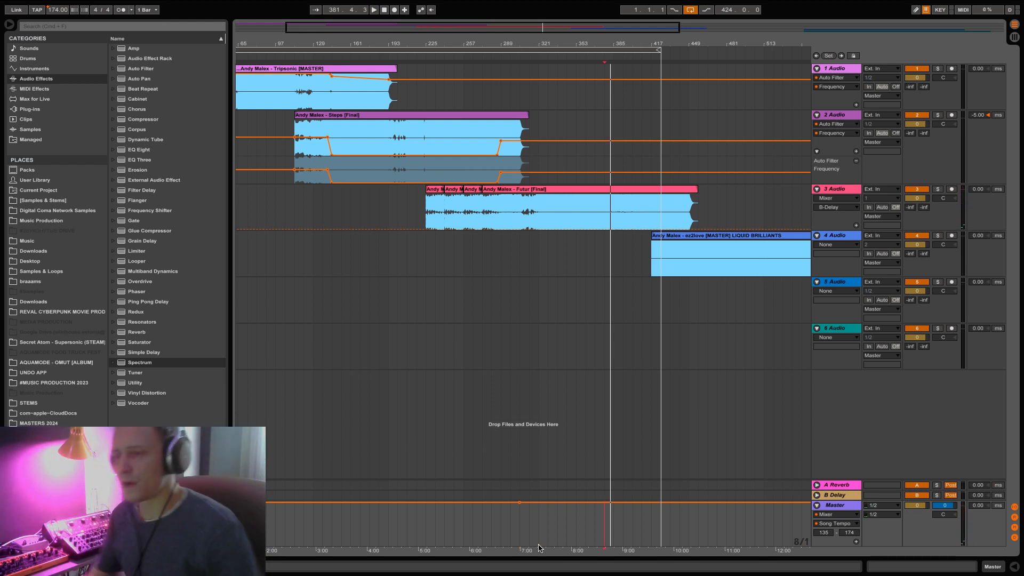
- Extend the loop region's end to about bar 657 and start playback from bar 385
click(641, 219)
drag(623, 33, 591, 203)
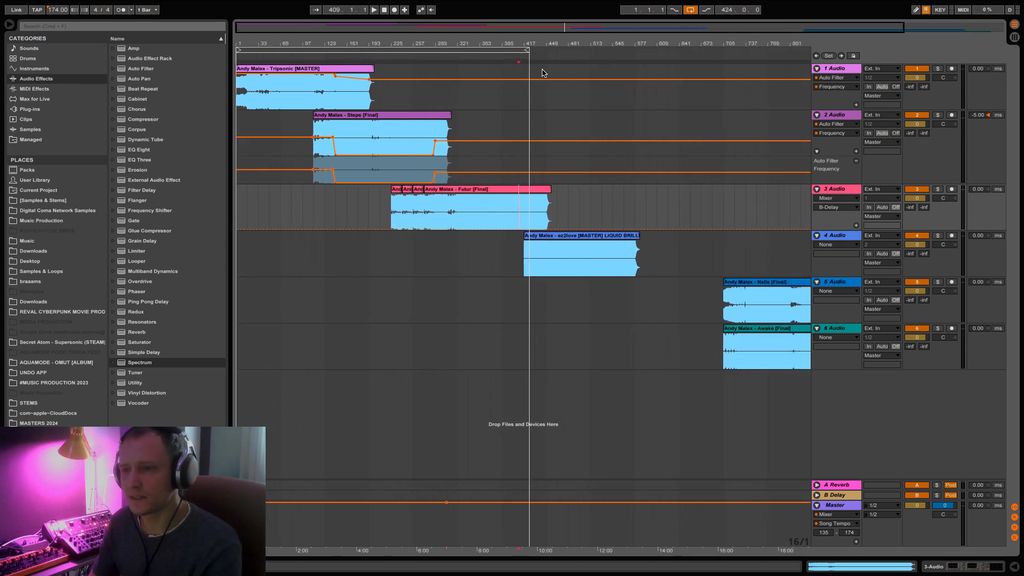
drag(516, 36, 547, 251)
click(552, 264)
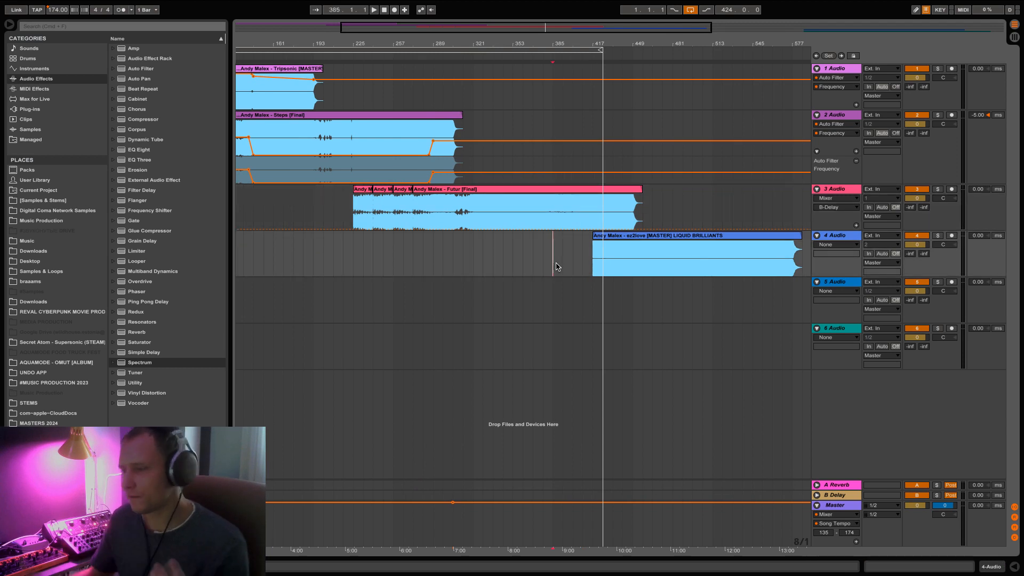
drag(602, 49, 892, 53)
key(space)
- Audition the stretch before the ez2love clip and try moving that clip earlier to about bar 401
click(562, 265)
click(553, 265)
click(564, 259)
click(575, 259)
drag(621, 239, 602, 239)
- Add an Auto Filter to track 4
click(840, 236)
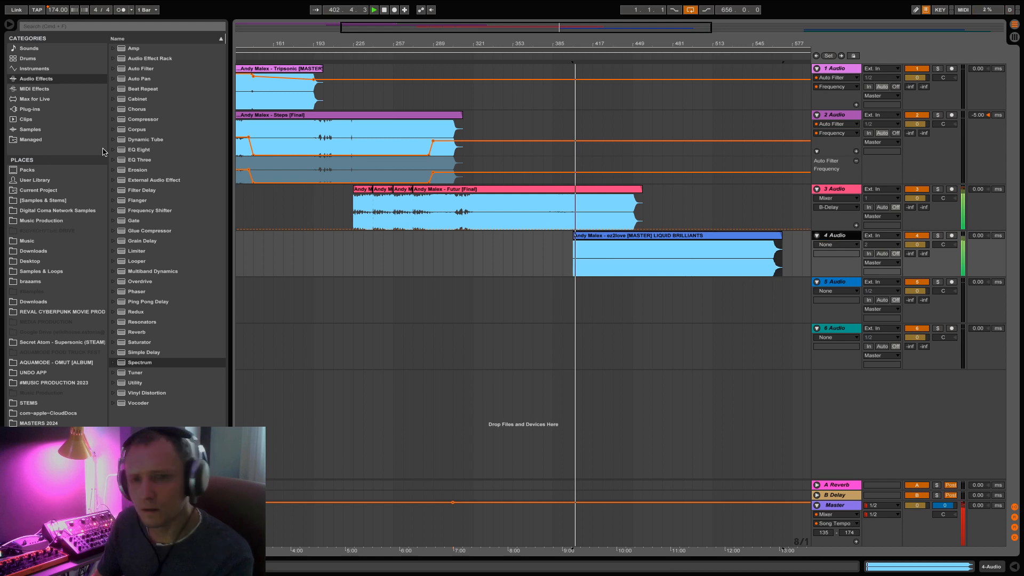
click(141, 68)
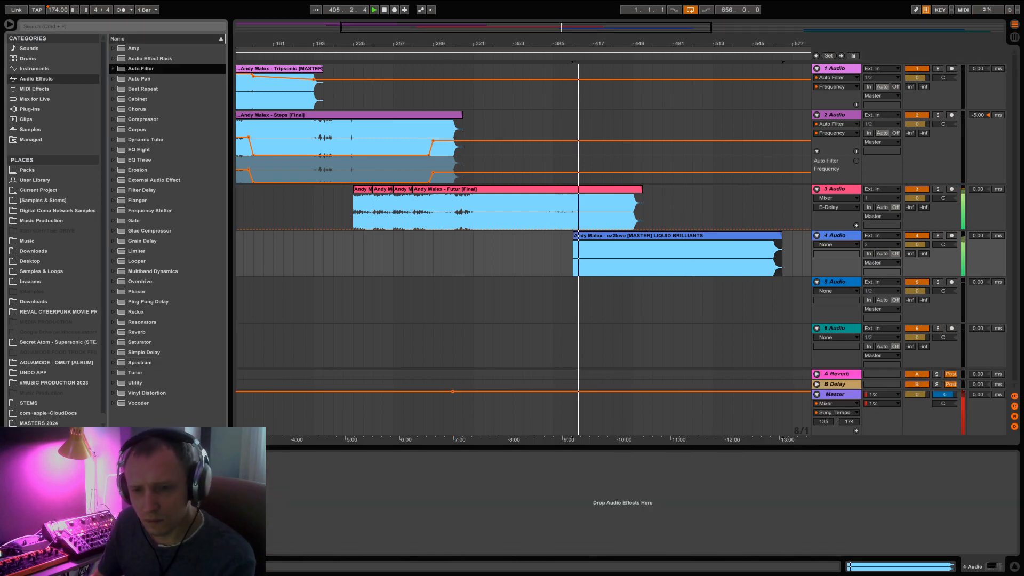
key(Return)
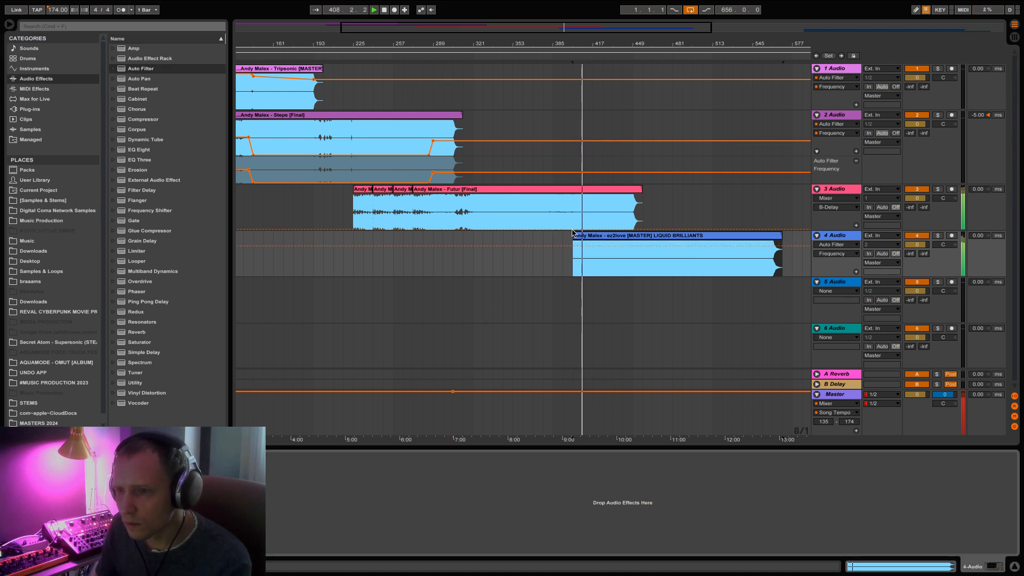
- Play the overlap near bar 449, return the ez2love clip's start to bar 417, and play from there
key(space)
click(621, 256)
key(space)
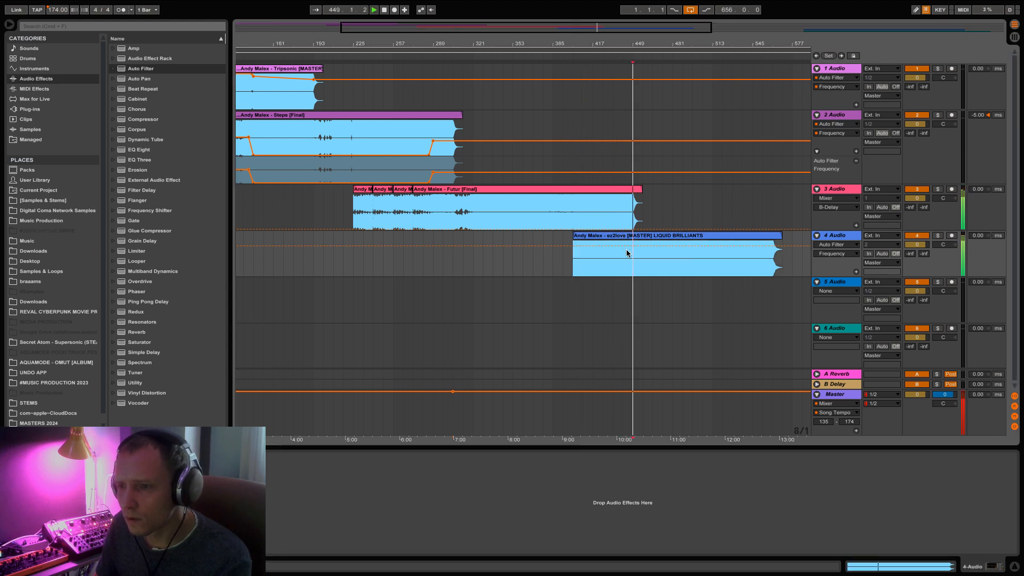
mouse_move(627, 236)
mouse_down()
mouse_move(656, 237)
mouse_move(613, 233)
mouse_up()
key(space)
click(593, 261)
key(space)
- Audition the end of the Futur clip and its overlap with the ez2love clip from about bar 441
click(638, 223)
key(space)
key(space)
click(633, 219)
key(space)
key(space)
click(621, 258)
key(space)
key(space)
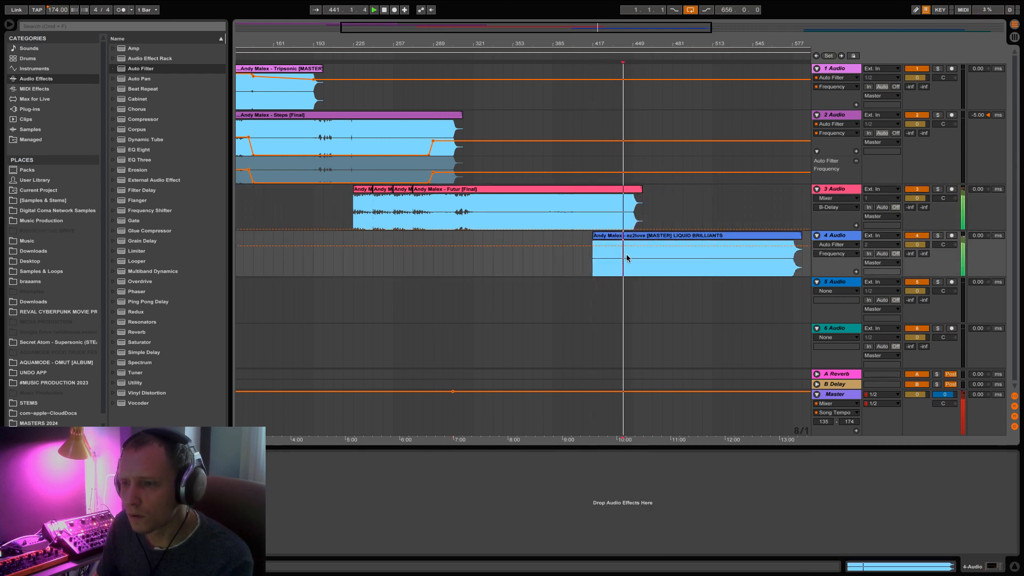
- Play from about bar 409 and automate track 4's filter frequency to rise gradually from bar 417 to about bar 449
click(583, 223)
key(space)
key(space)
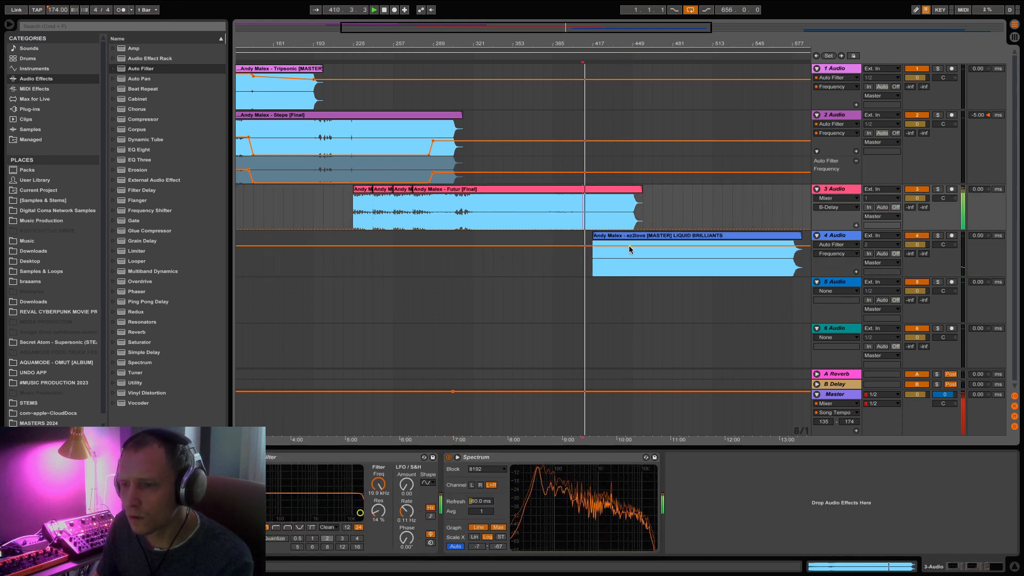
click(595, 246)
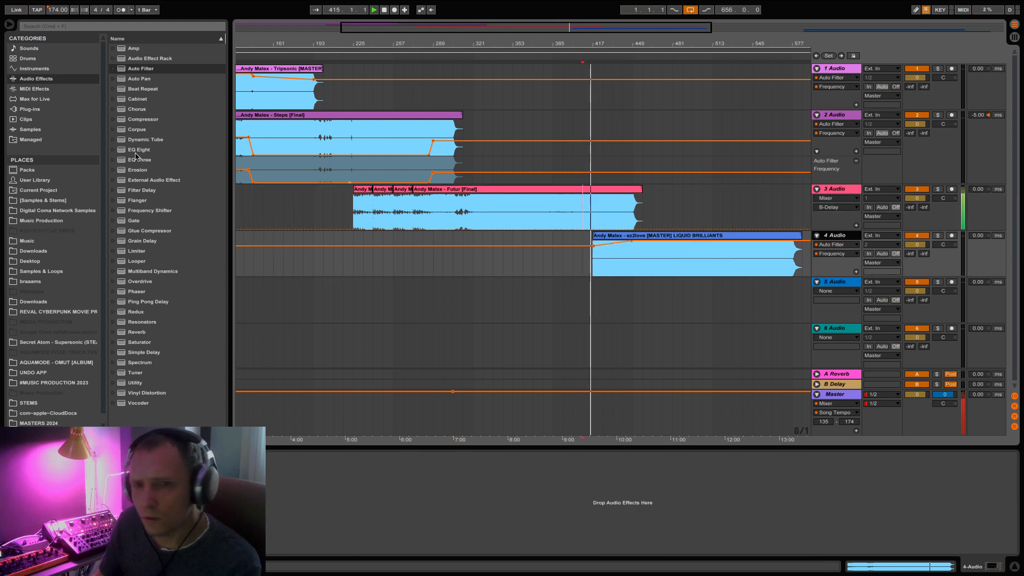
- Add a second Auto Filter to track 4, make it high-pass at 26 Hz, and show its frequency automation
double_click(156, 69)
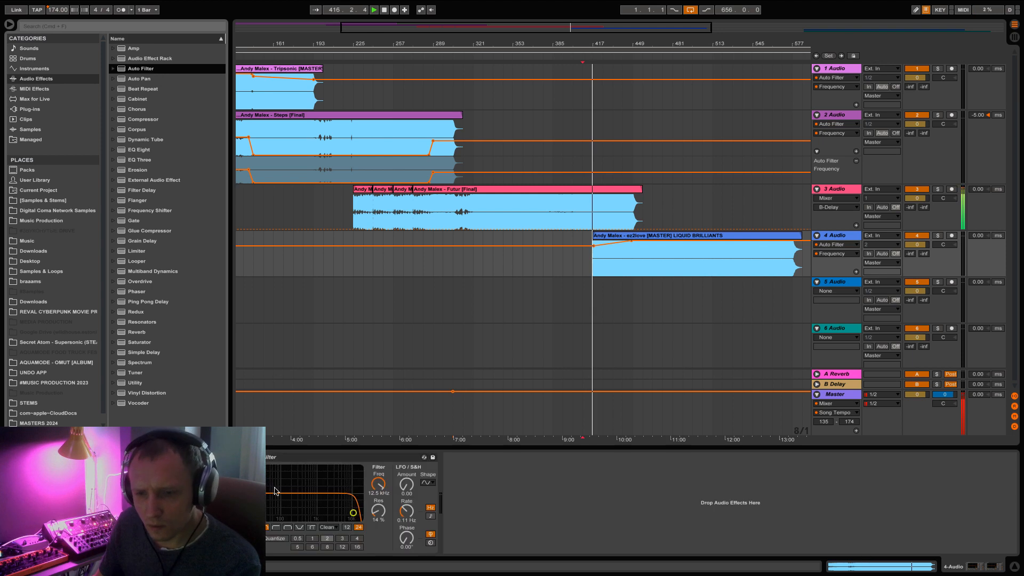
click(274, 527)
drag(379, 491, 380, 491)
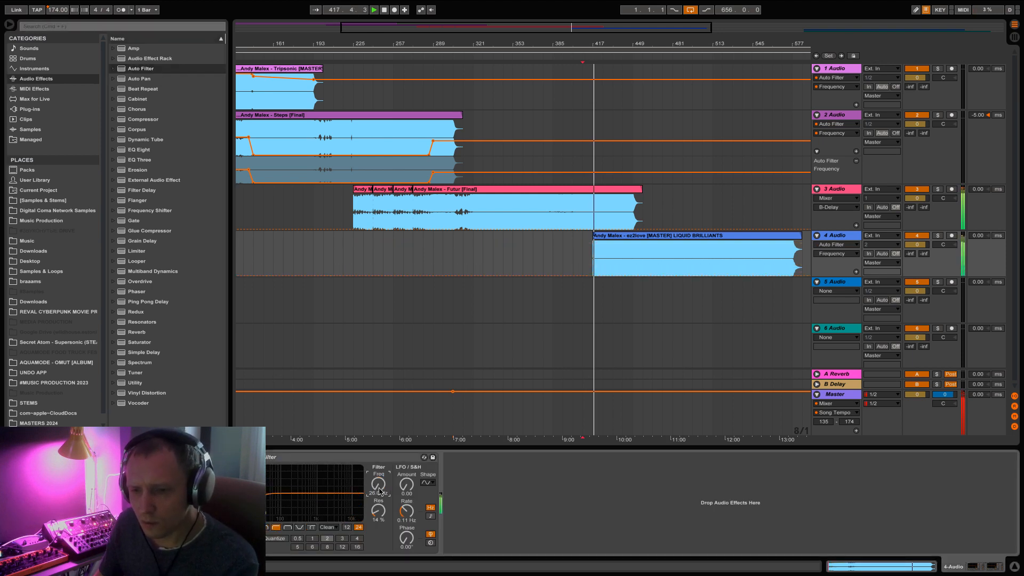
right_click(379, 488)
click(403, 497)
- Automate track 4's high-pass frequency to hold 263 Hz until about bar 441, then fall to 26 Hz by about bar 449
drag(593, 276, 593, 263)
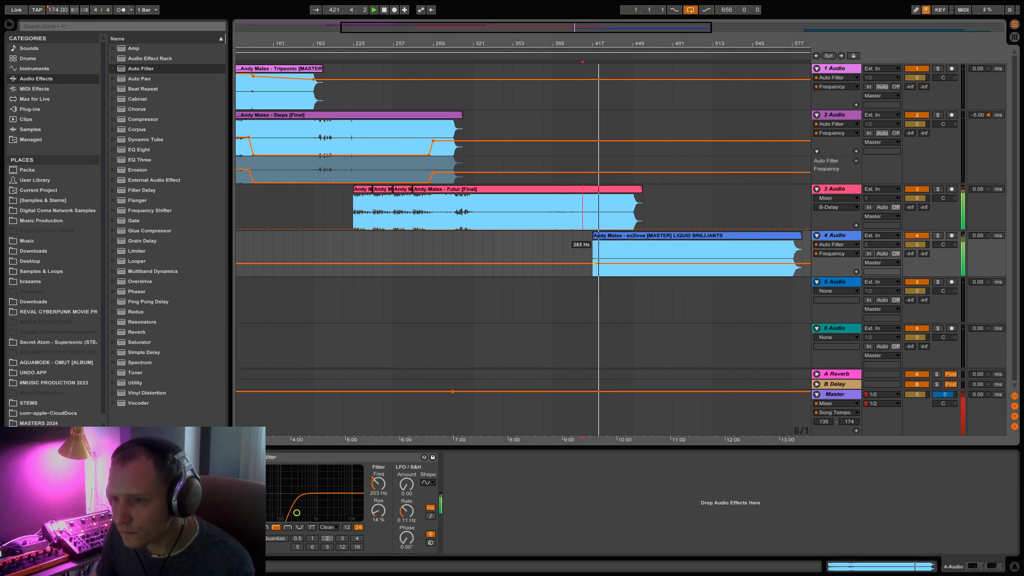
click(623, 263)
drag(629, 262, 631, 275)
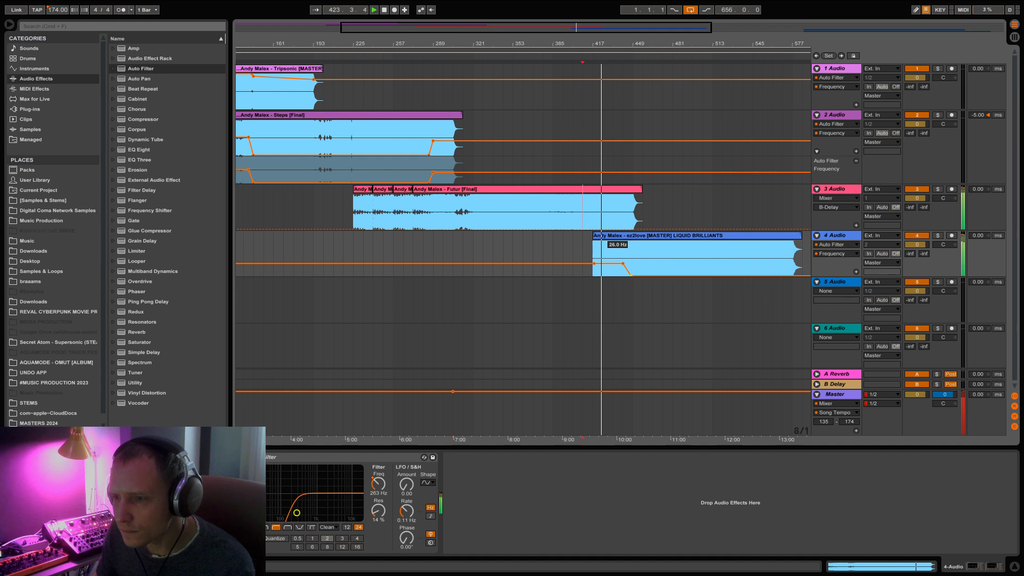
- Show the frequency automation of track 3's 19.9 kHz Auto Filter and of track 4's first Auto Filter
click(841, 190)
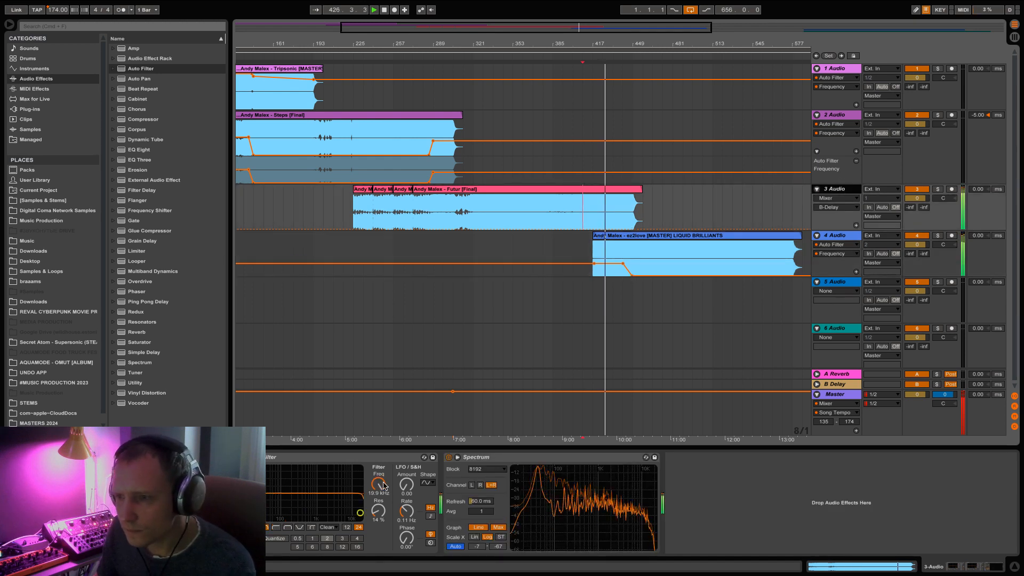
click(378, 484)
click(840, 236)
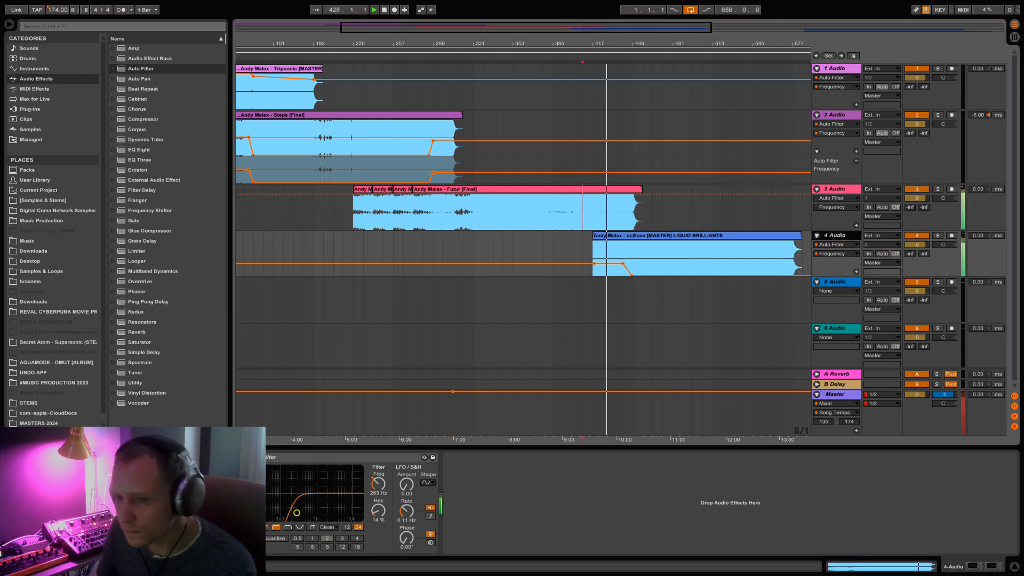
click(378, 484)
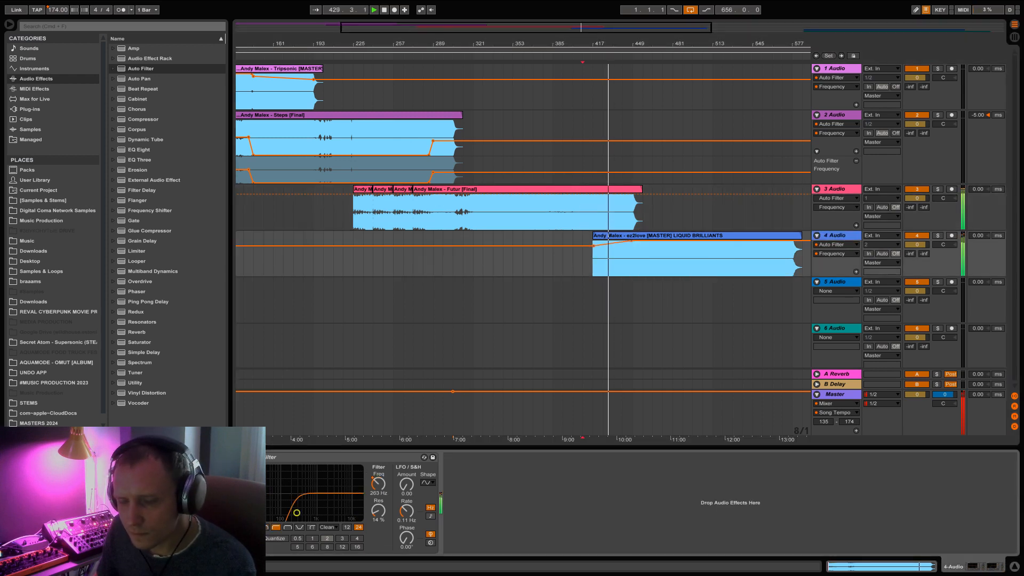
- Show track 4's two filter-frequency automations in separate lanes, and track 3's 19.9 kHz filter frequency in a new lane
click(856, 271)
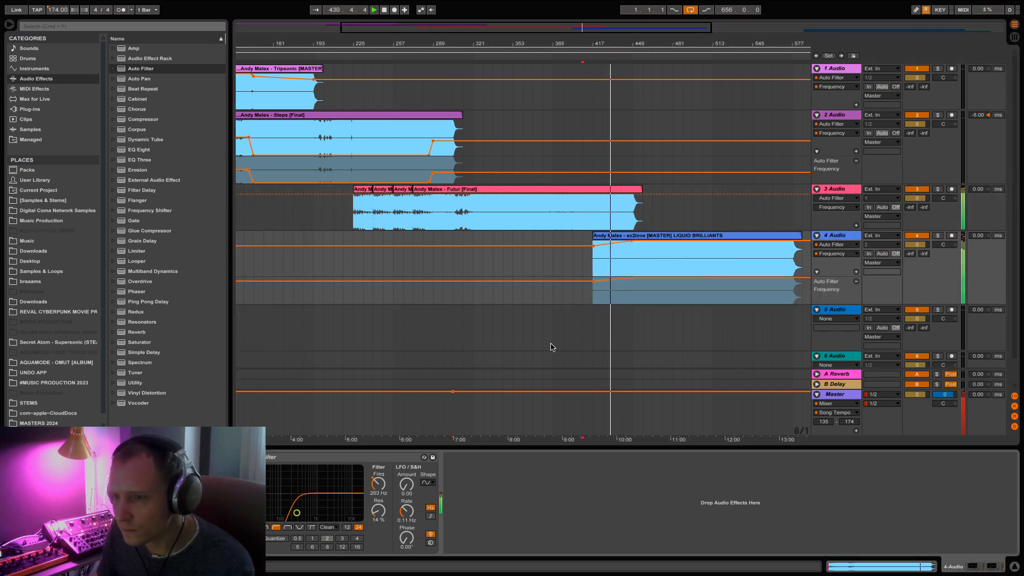
click(376, 484)
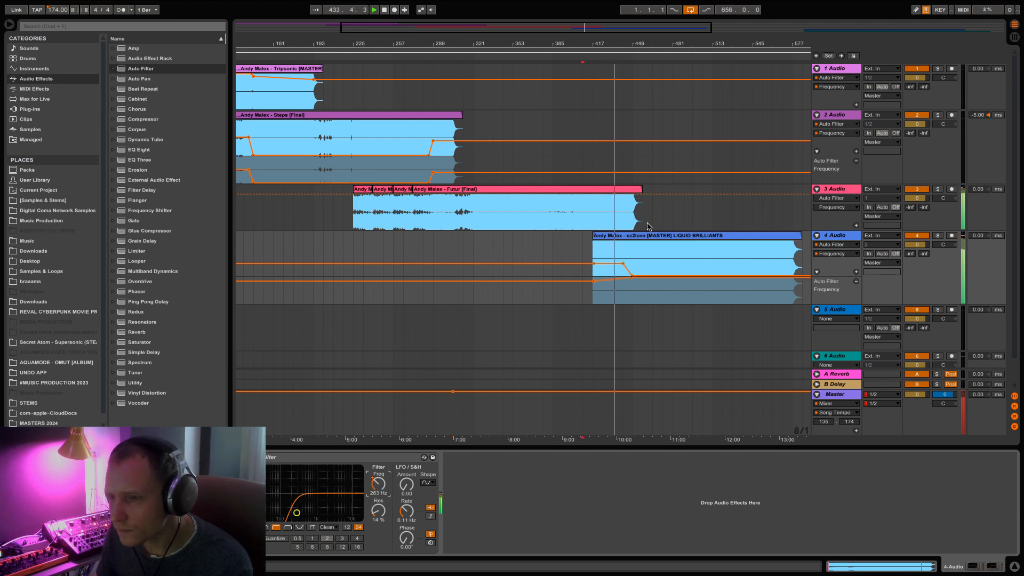
click(837, 190)
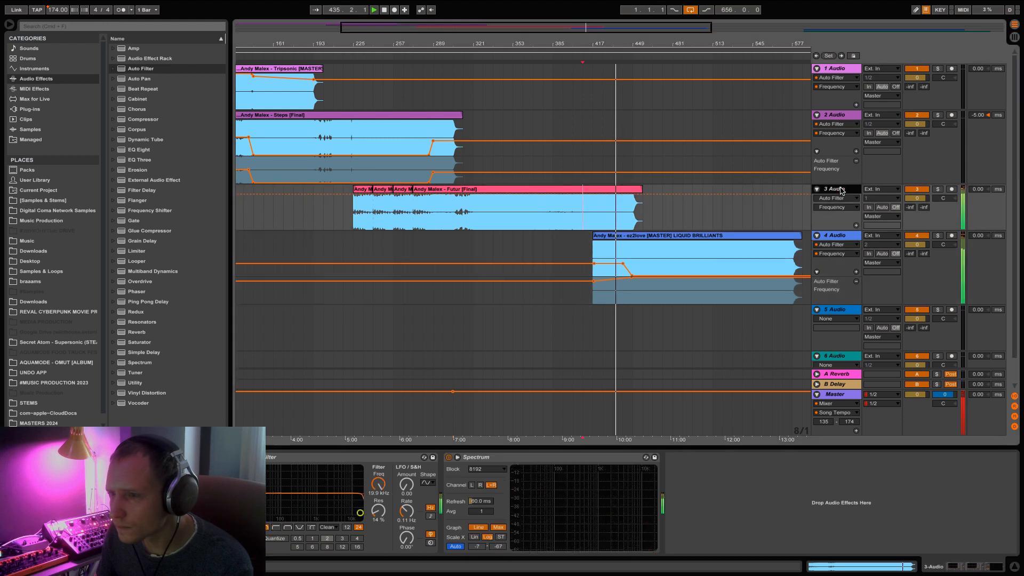
right_click(382, 485)
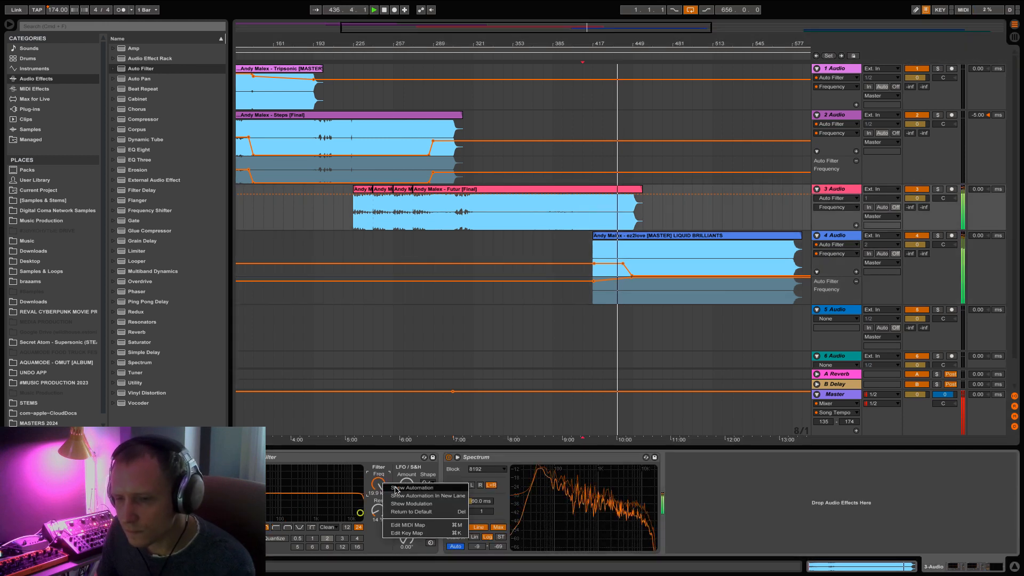
click(400, 498)
- Automate track 3's 19.9 kHz filter frequency to fall from about bar 433 to 5.13 kHz by about bar 449
click(610, 231)
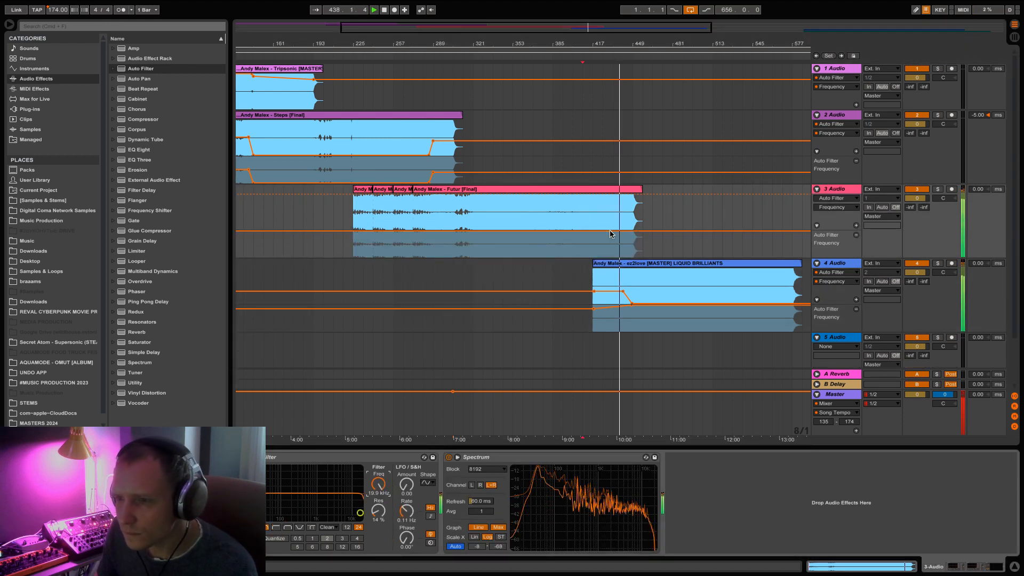
click(608, 231)
drag(630, 231, 632, 236)
- Show track 3's high-pass frequency automation and make it rise from about bar 441 to about 320 Hz by about bar 449
click(848, 189)
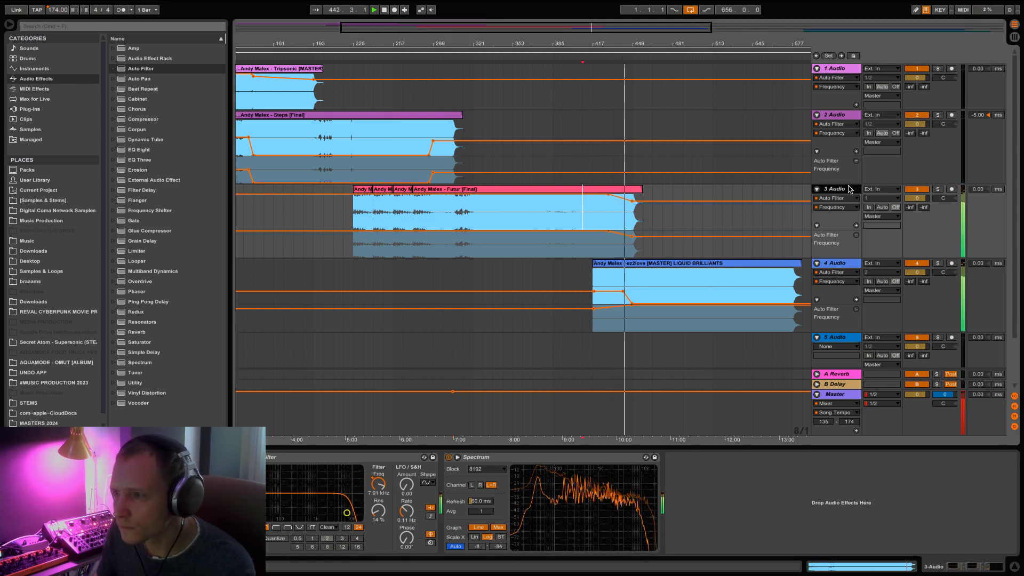
click(161, 483)
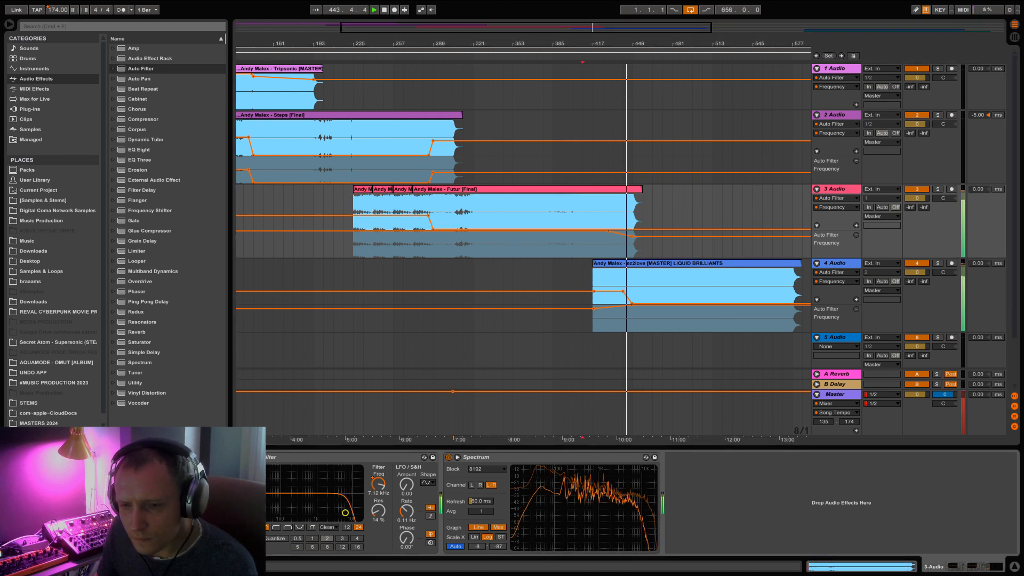
click(187, 500)
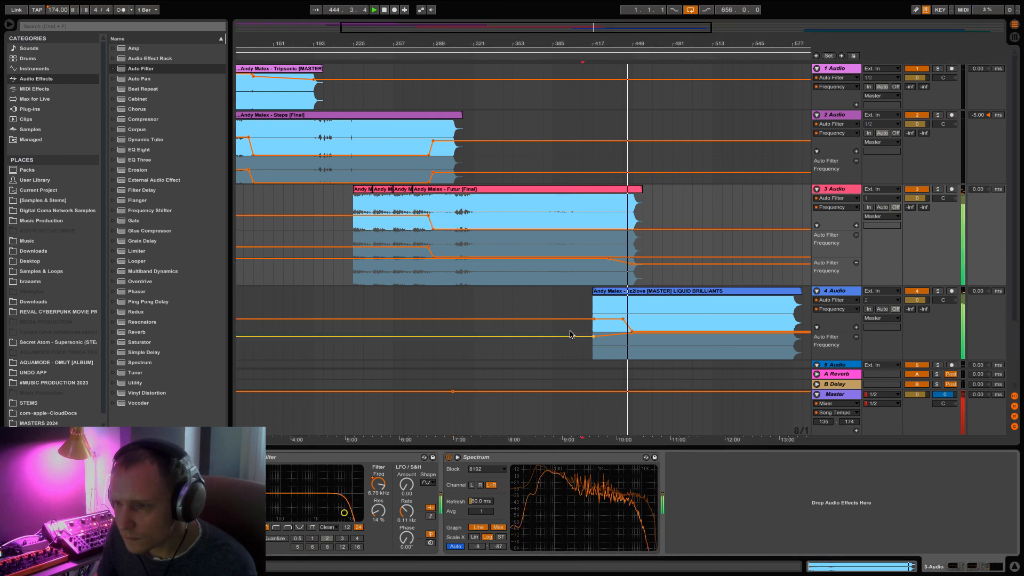
click(623, 229)
drag(636, 230, 636, 215)
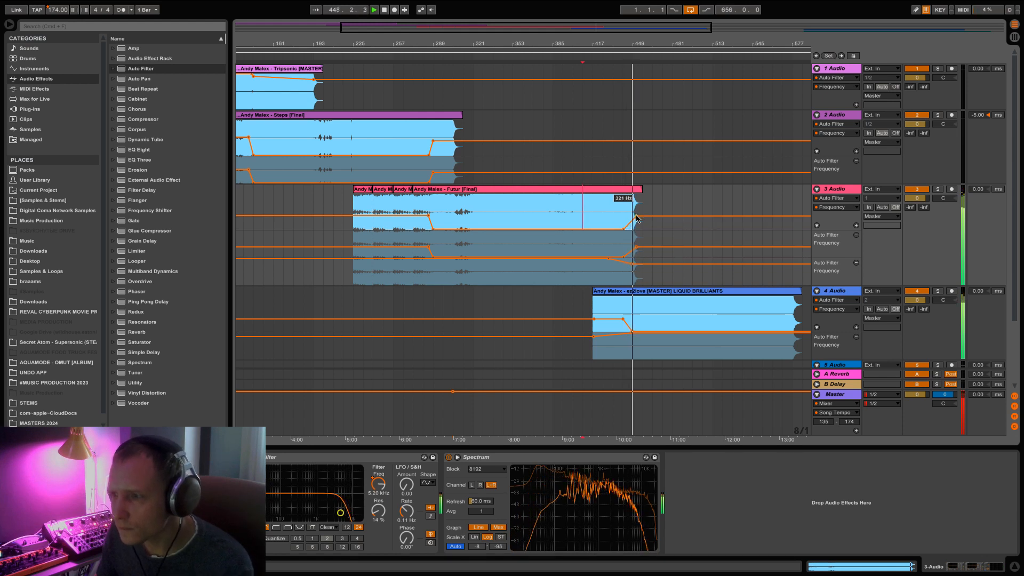
drag(636, 218, 636, 216)
- Start track 3's high-pass rise earlier, at about bar 433, remove the point at bar 441 and lower the end point slightly
click(610, 229)
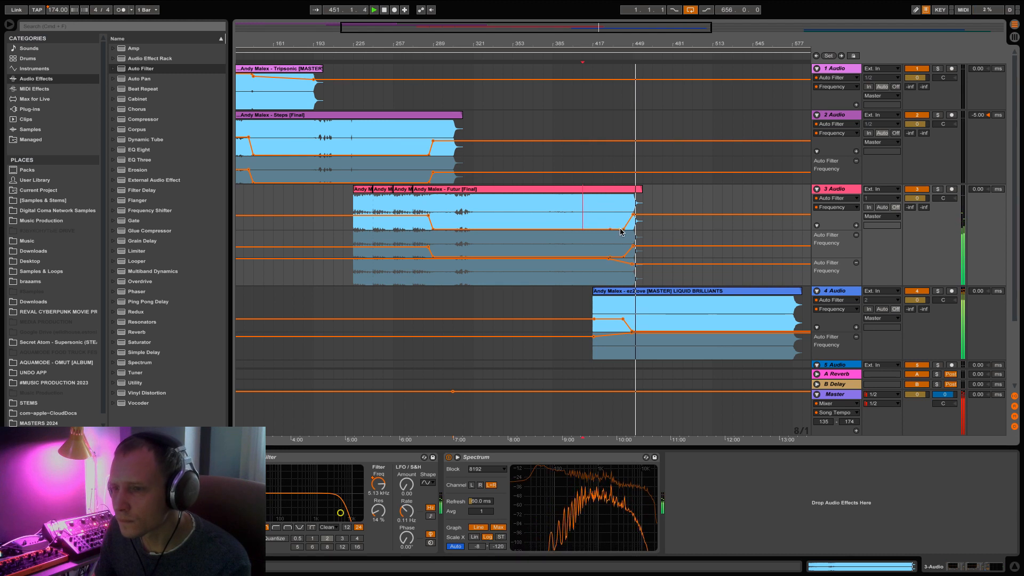
click(623, 229)
drag(634, 214, 635, 219)
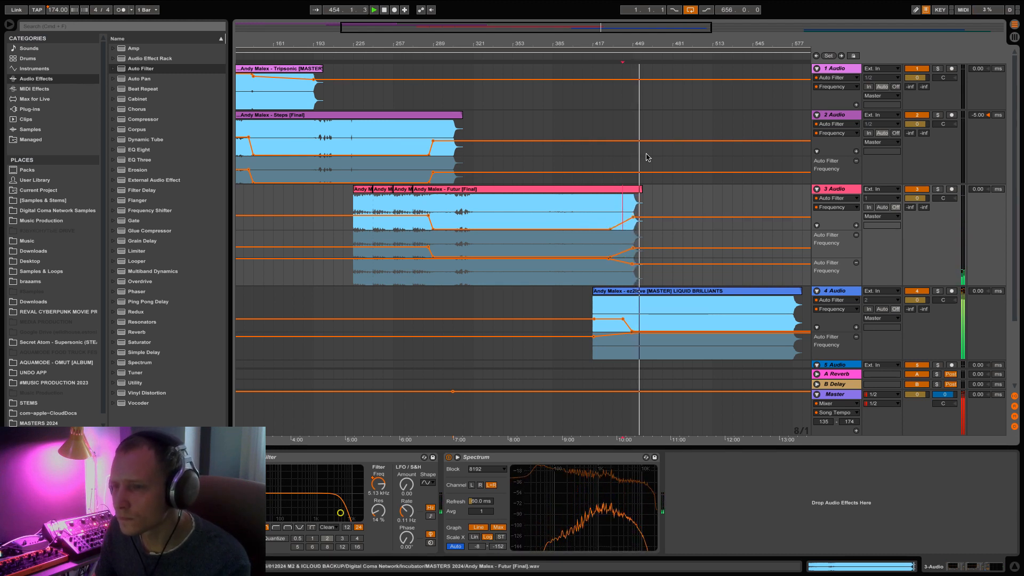
- Look over the arrangement from the Tripsonic clip on track 1 to the Nails and Awake clips on tracks 5 and 6
drag(671, 30, 680, 23)
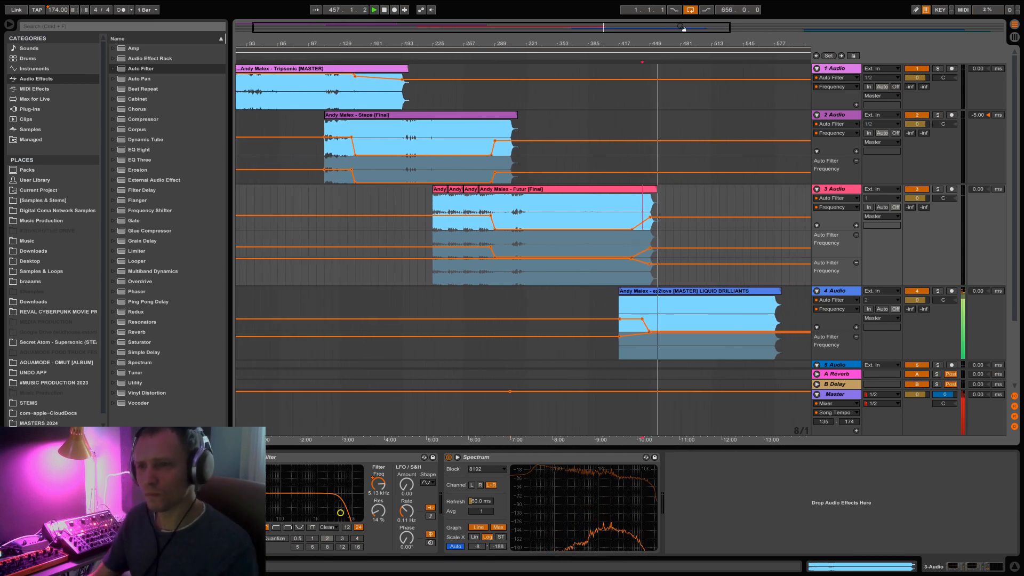
scroll(632, 213, down, 3)
scroll(631, 212, right, 5)
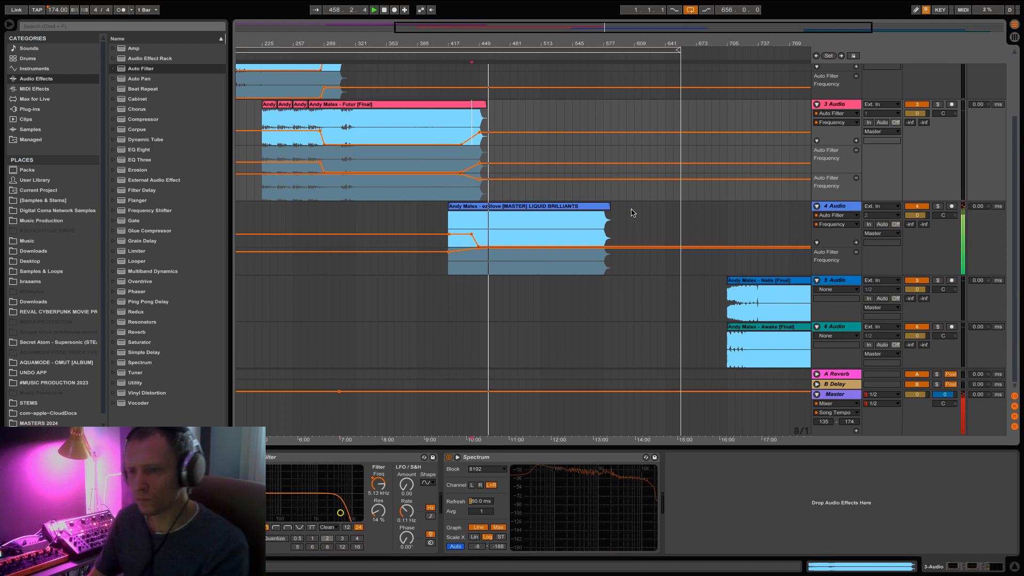
scroll(631, 213, left, 5)
scroll(631, 213, right, 3)
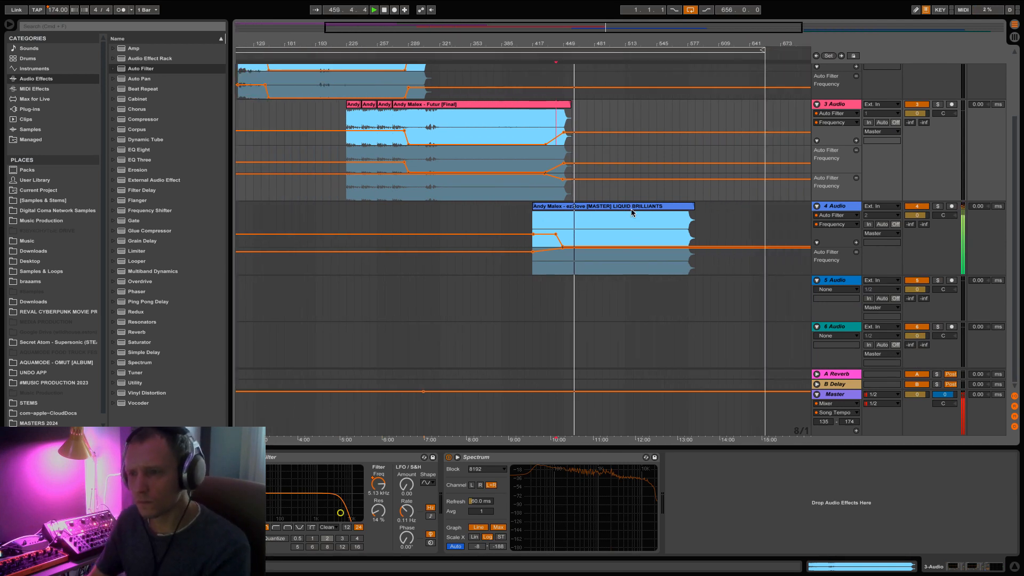
scroll(632, 213, up, 2)
scroll(631, 212, left, 5)
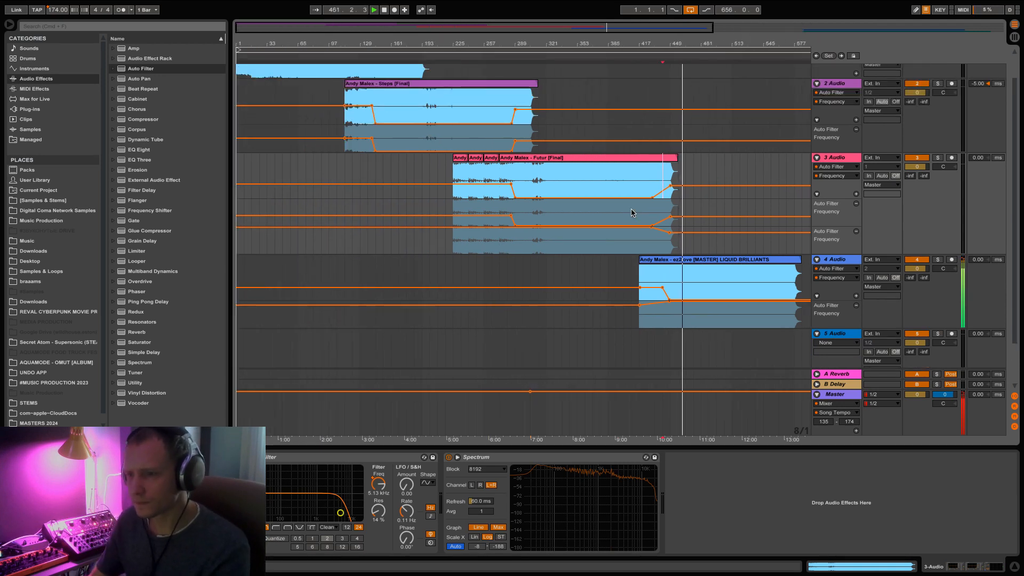
scroll(584, 141, up, 1)
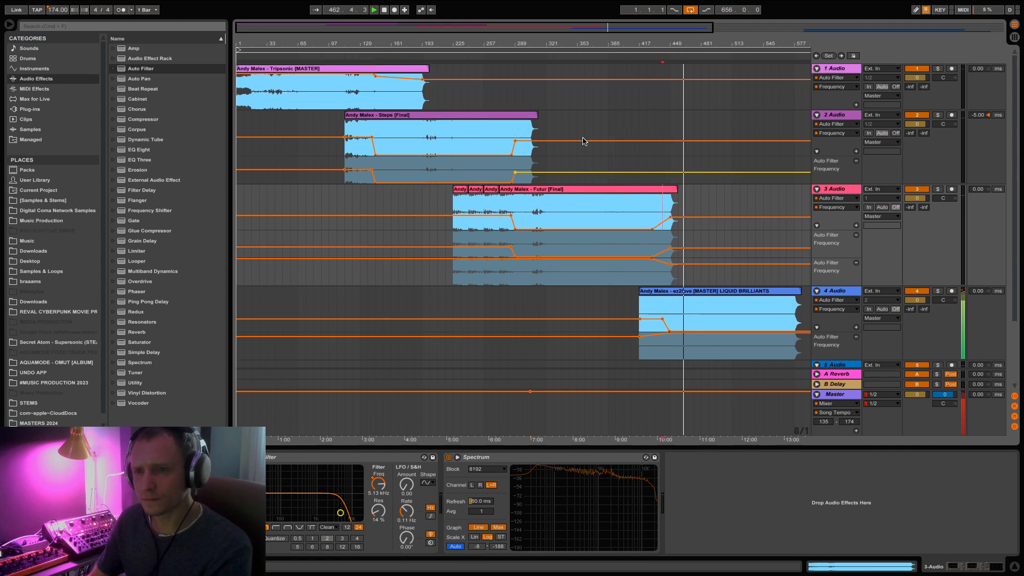
- Move the Nails clip on track 5 to bar 545 so it overlaps the end of ez2love, and play from there
scroll(584, 142, right, 8)
scroll(584, 141, down, 3)
drag(626, 281, 449, 282)
click(469, 270)
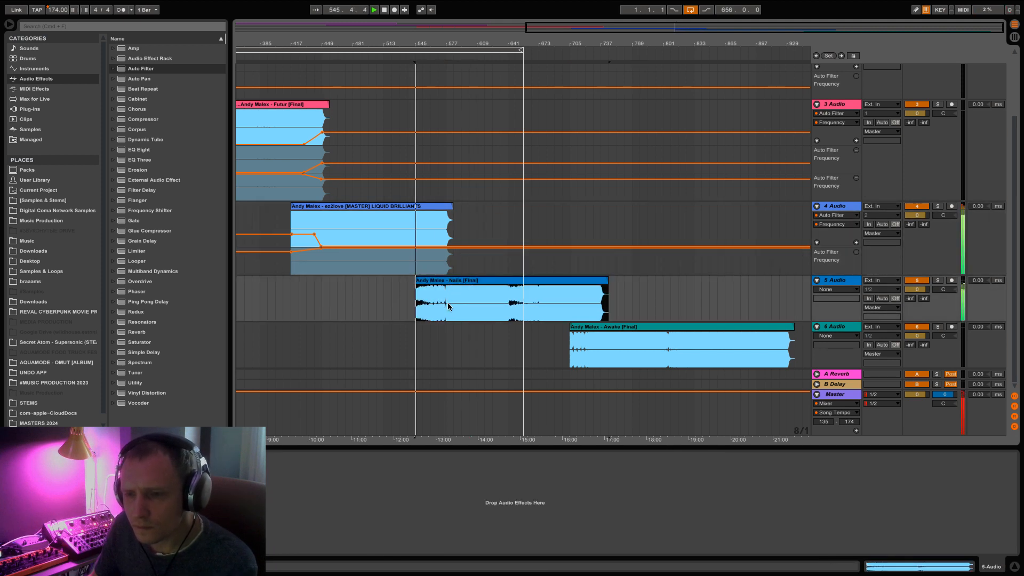
- Audition the mix from about bar 577, bar 609 and bar 713 to check the Nails and Awake overlaps
click(447, 303)
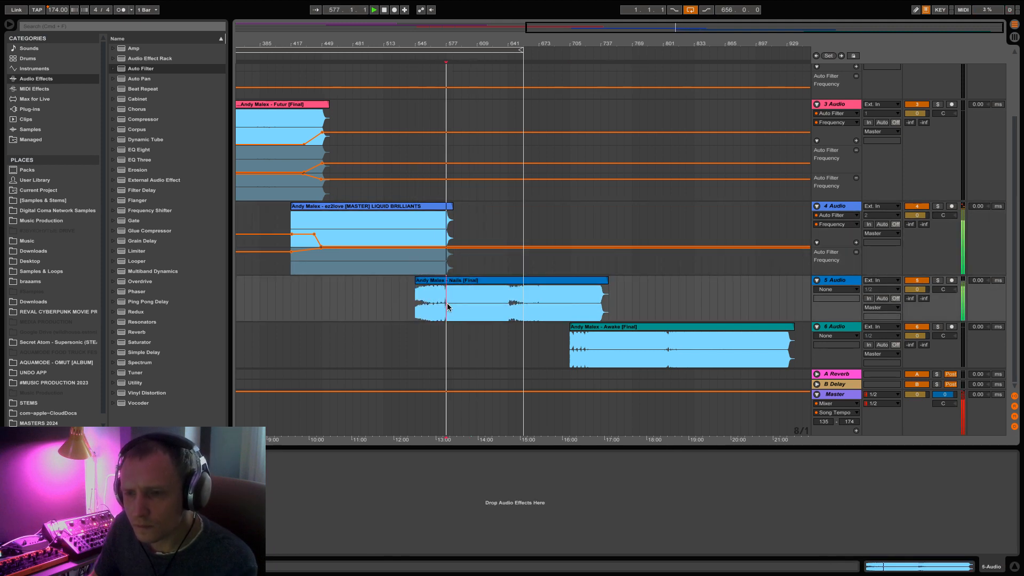
click(478, 270)
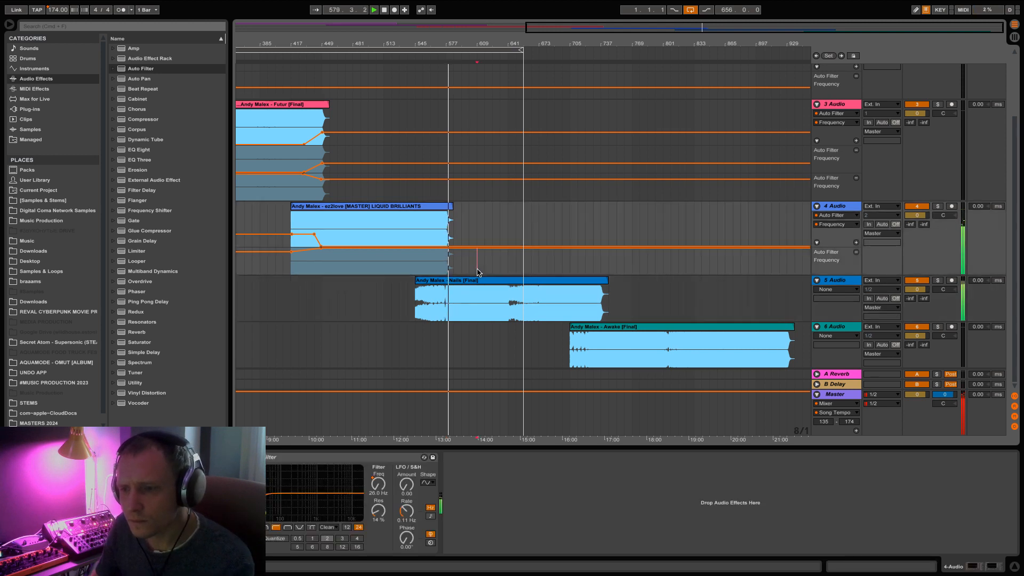
click(574, 349)
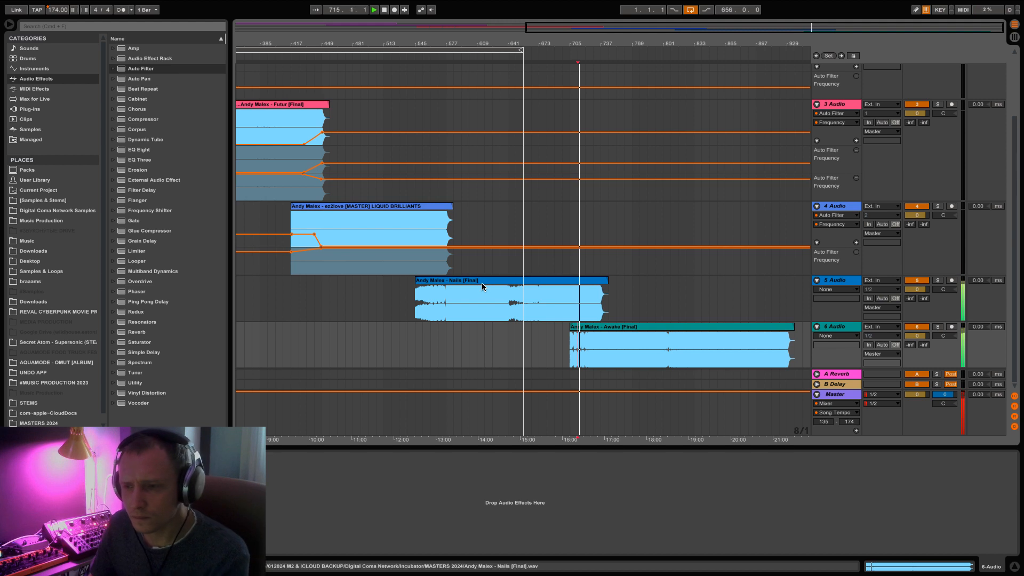
- Stop playback, return to the beginning of the arrangement and place the insertion marker on track 2 at bar 97
drag(466, 35, 450, 25)
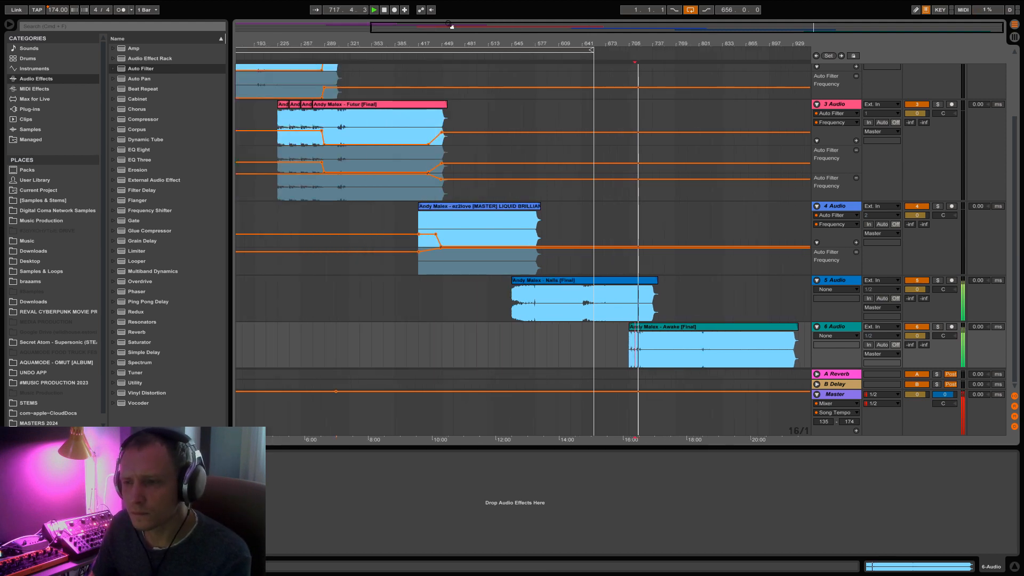
scroll(486, 292, left, 5)
scroll(487, 292, up, 3)
key(space)
click(305, 133)
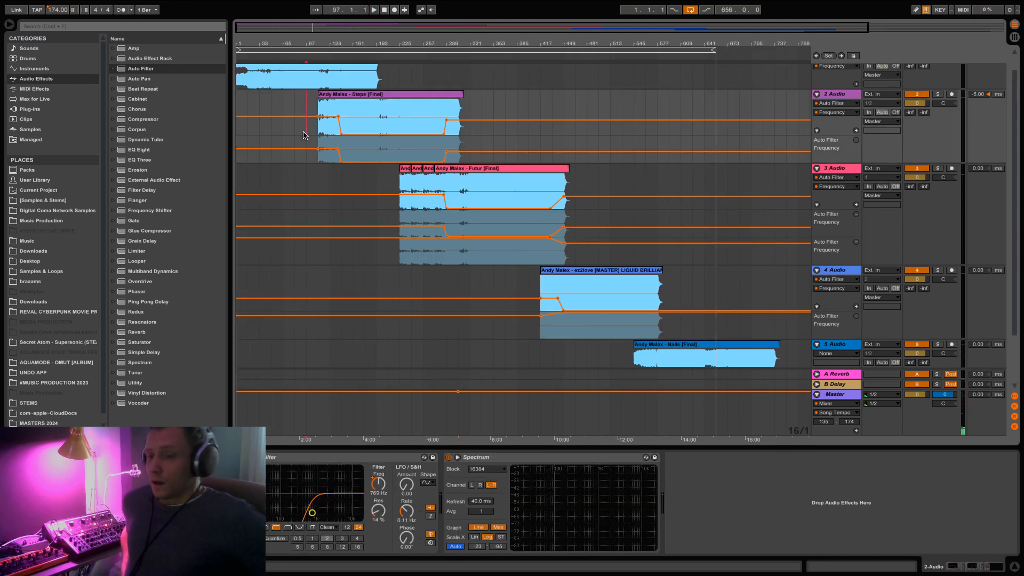
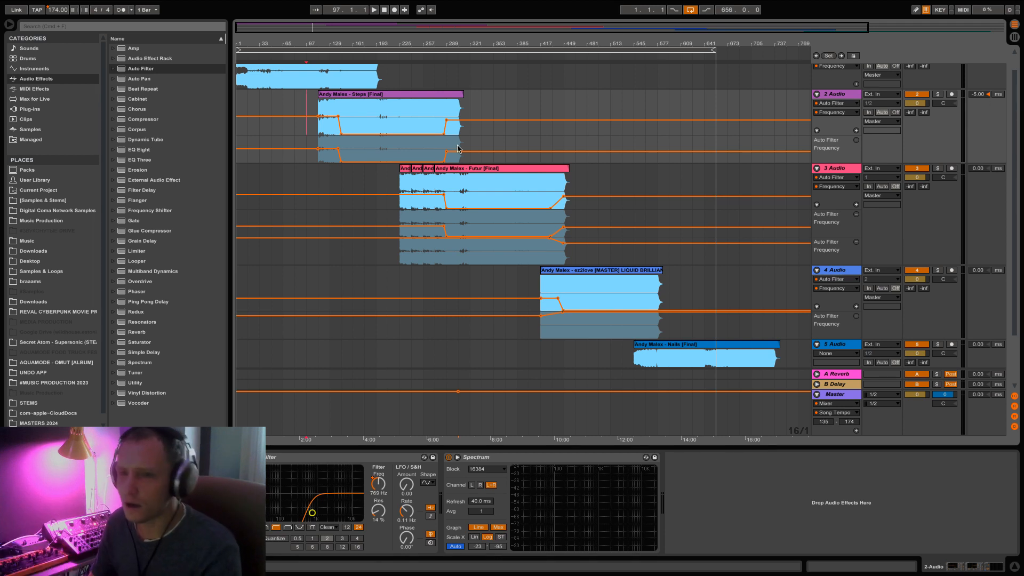
scroll(360, 292, up, 2)
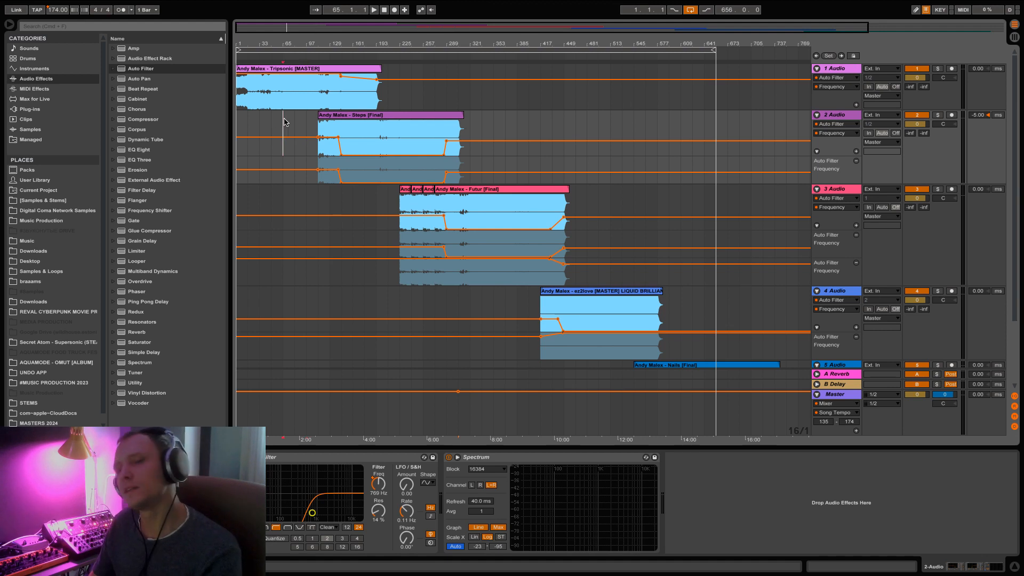
- Try lowering the volume of all selected audio tracks together, and undo the change
click(829, 69)
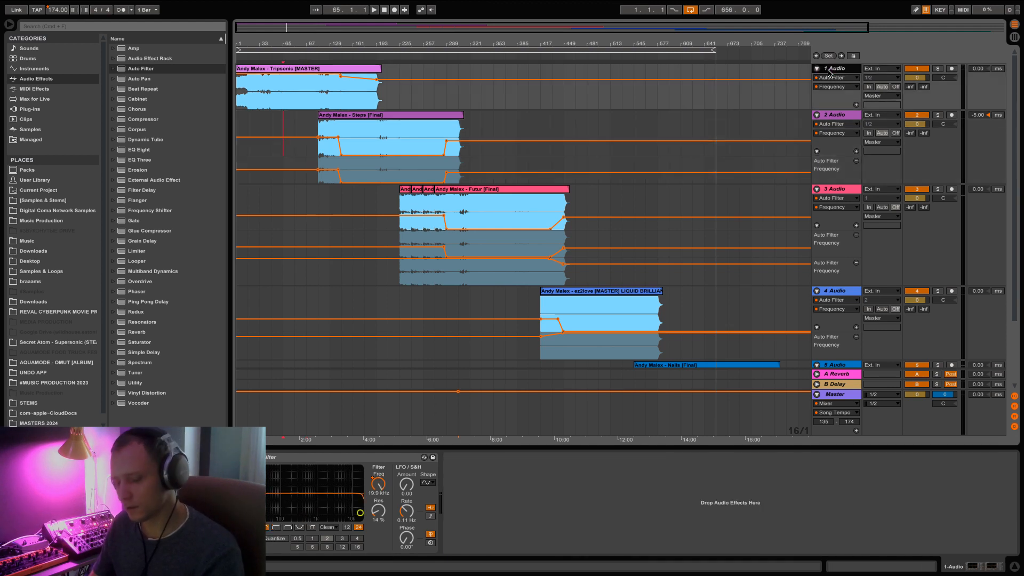
key(super+a)
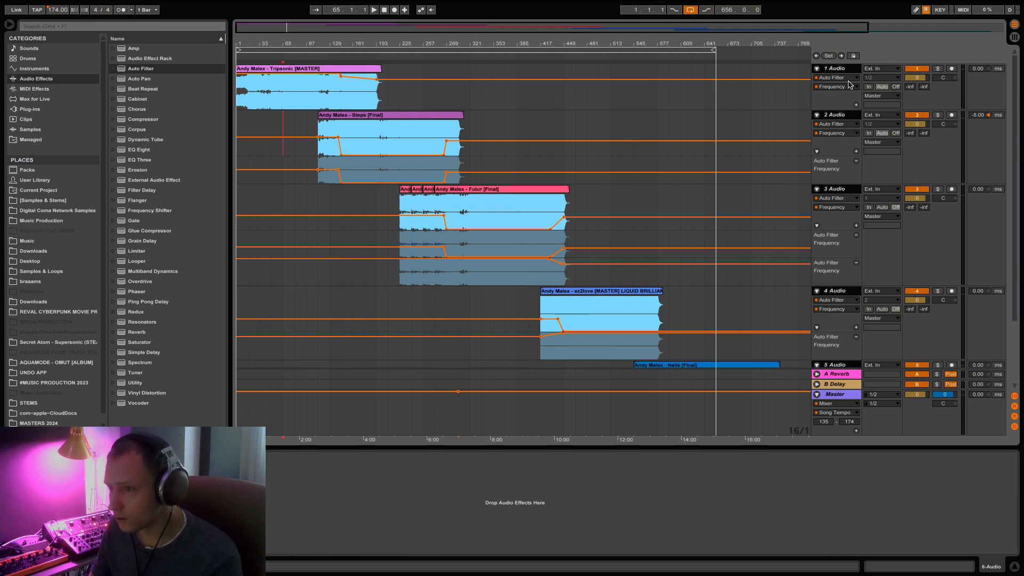
click(773, 91)
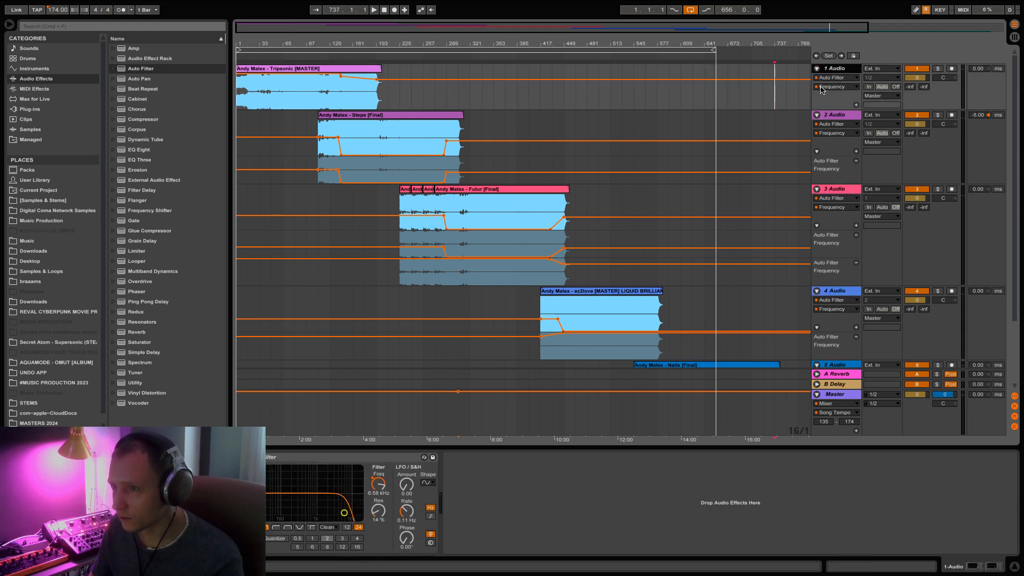
key(super+a)
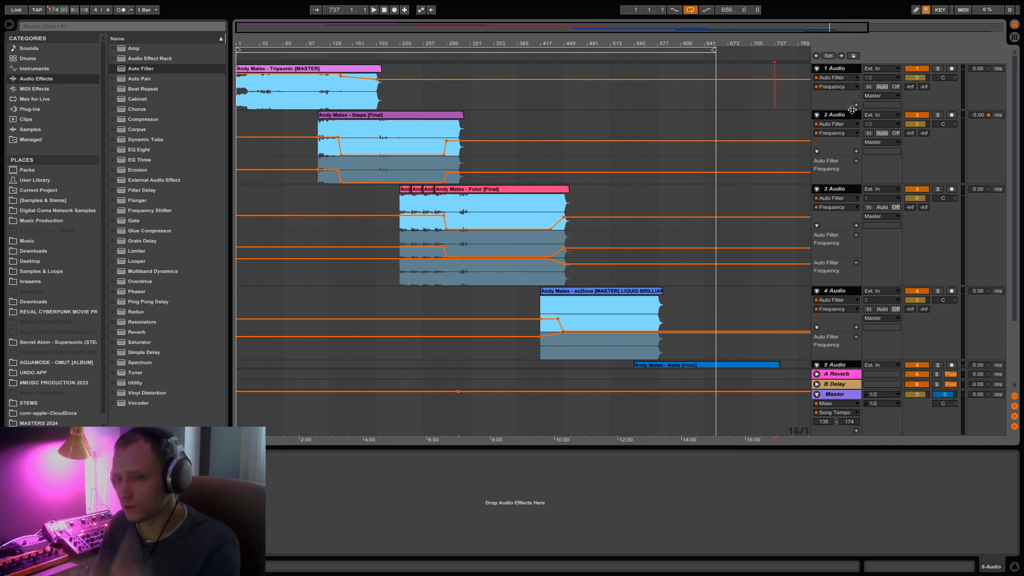
mouse_move(917, 78)
mouse_down()
mouse_move(917, 112)
mouse_move(917, 86)
mouse_up()
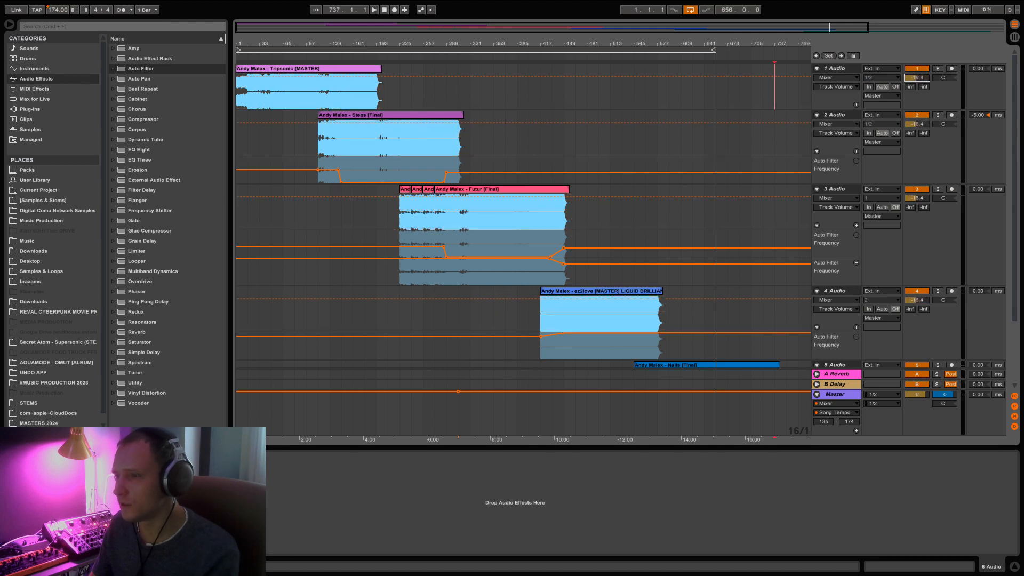
key(super+z)
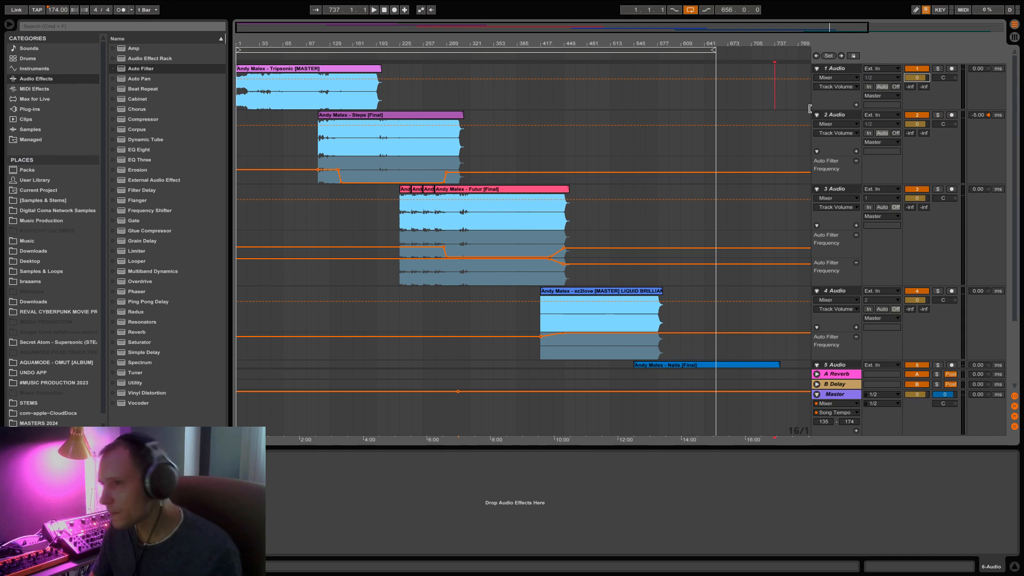
- Select all audio tracks and set their volume to -3 dB
click(835, 68)
key(super+a)
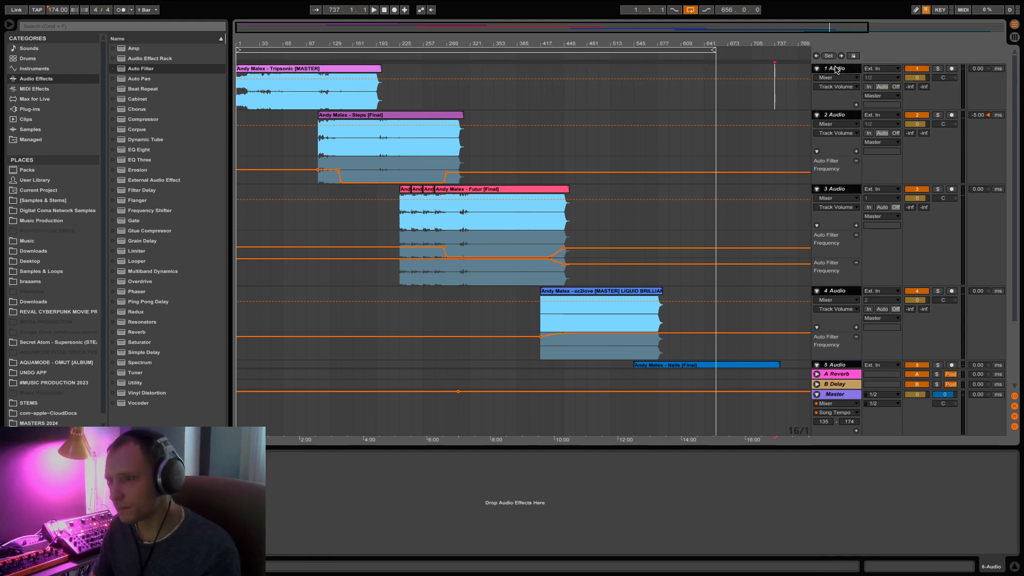
click(923, 78)
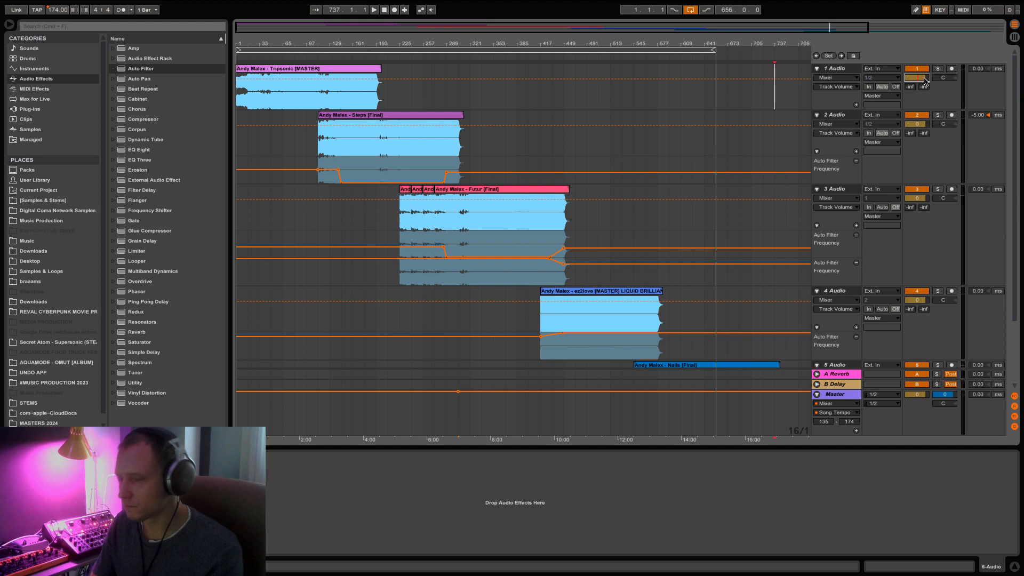
text(-3)
key(Return)
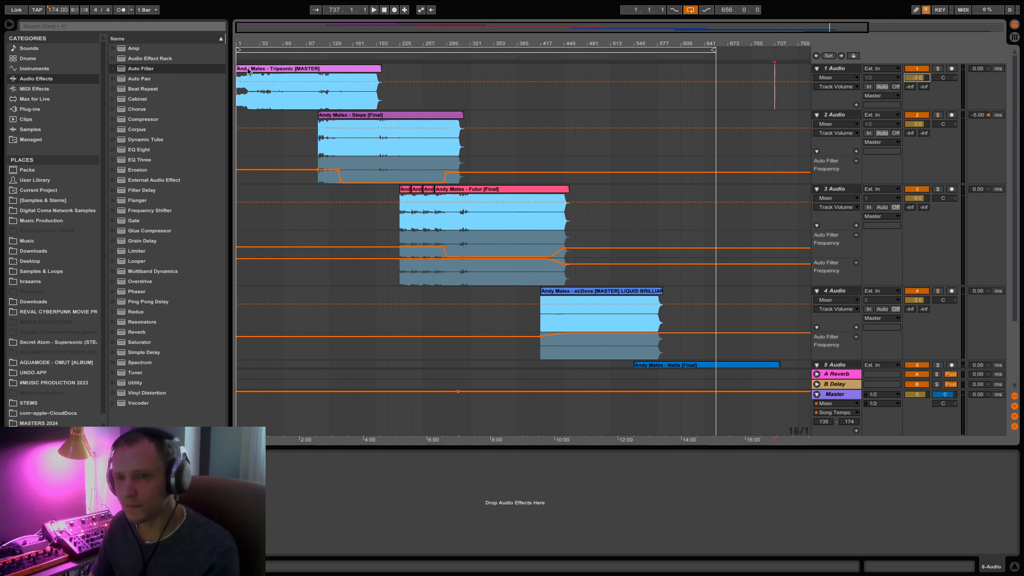
- Play the arrangement from bar 65 and switch to the Session View mixer to check the levels
click(285, 138)
key(space)
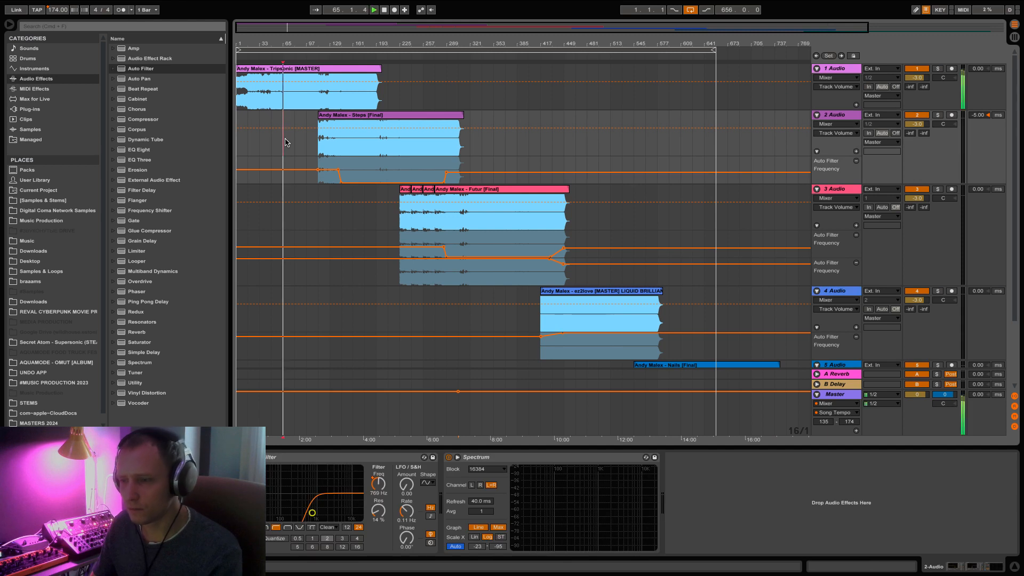
key(Tab)
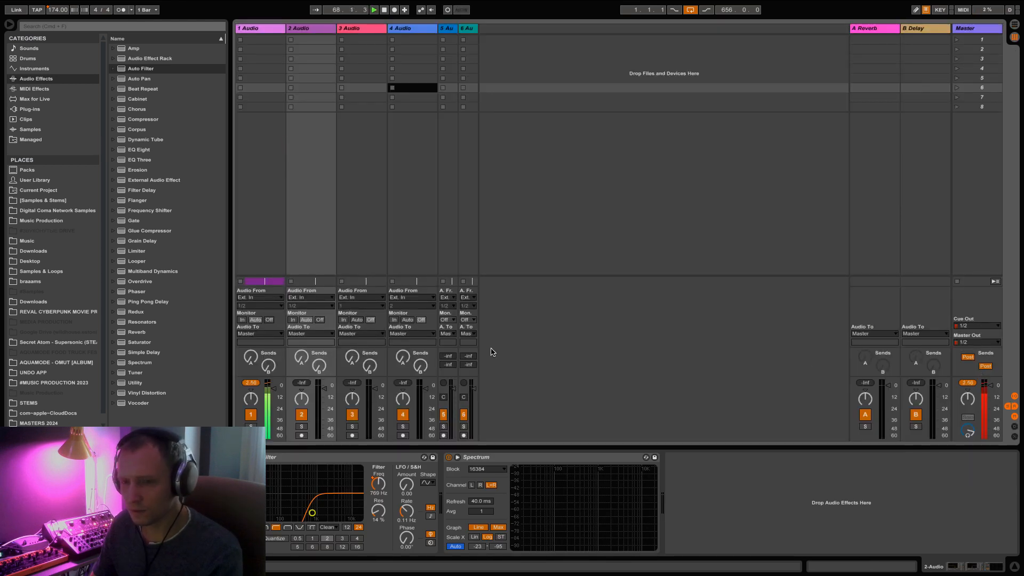
- Select all audio tracks and set their volume to -5 dB
key(space)
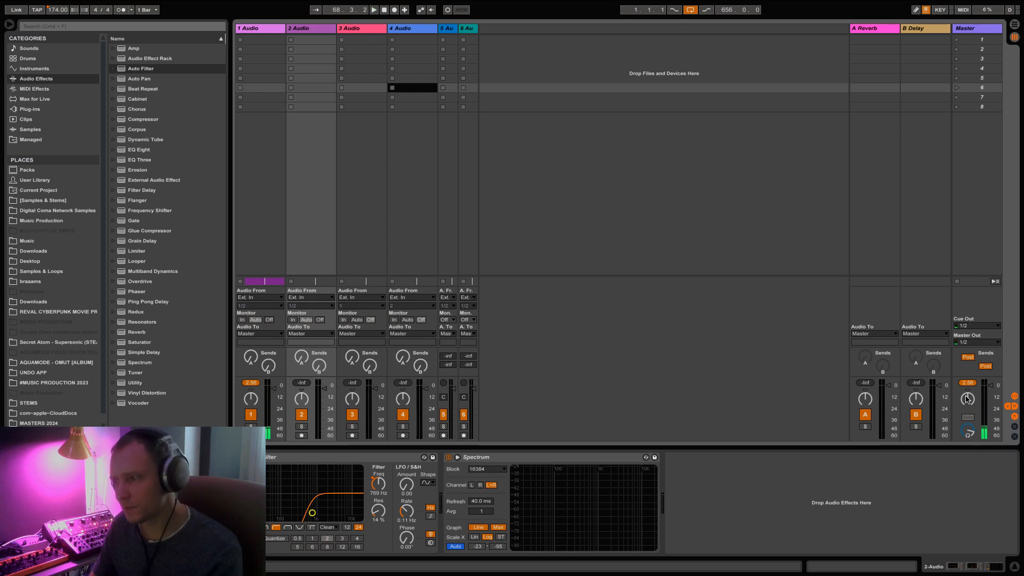
key(Tab)
key(space)
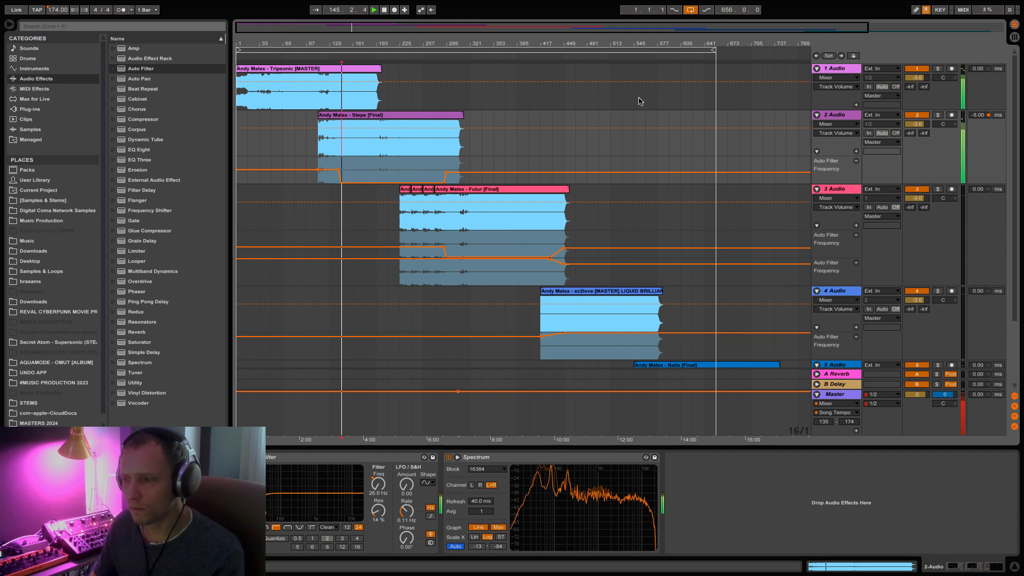
click(831, 69)
key(super+a)
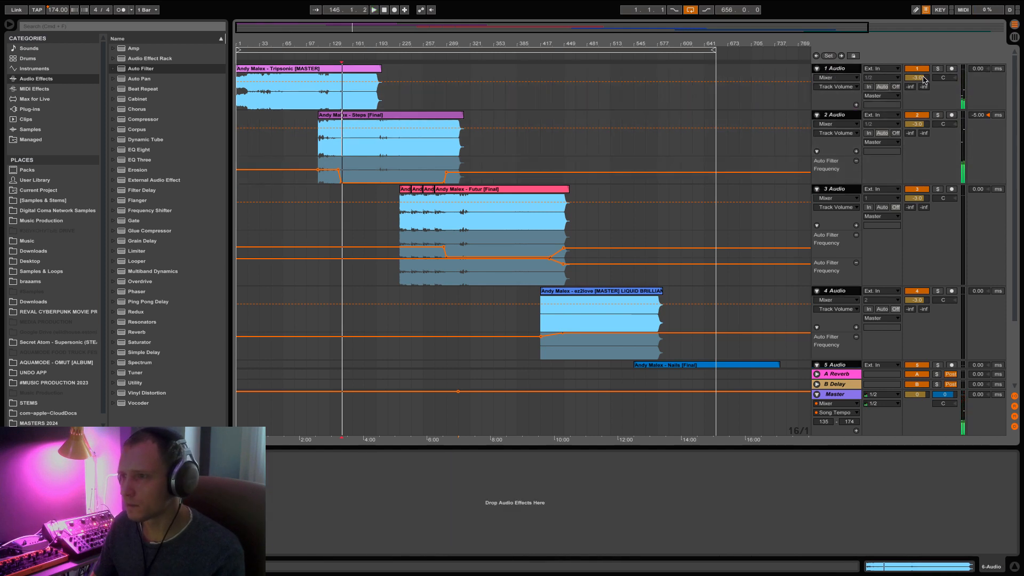
click(925, 78)
text(-5)
key(Return)
- Play the mix from several positions, including bars 209 and 321, and check the levels in the Session View mixer
key(space)
key(Tab)
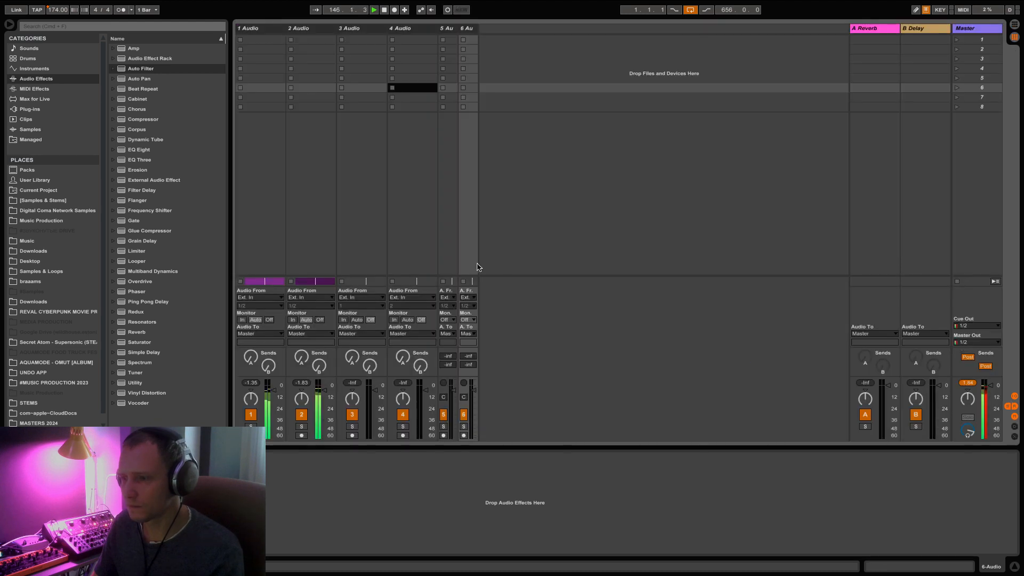
key(Tab)
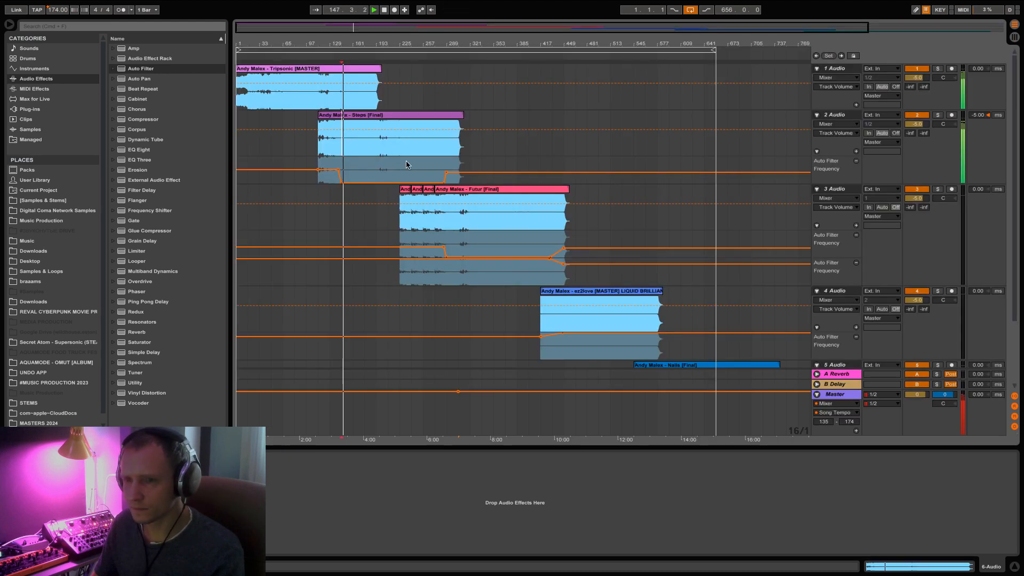
click(388, 102)
click(435, 87)
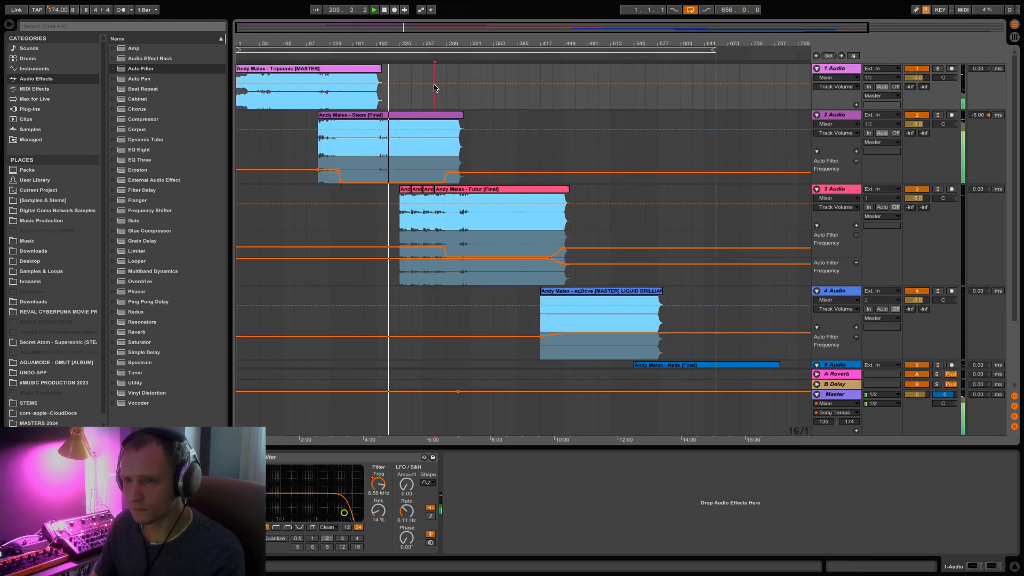
click(469, 100)
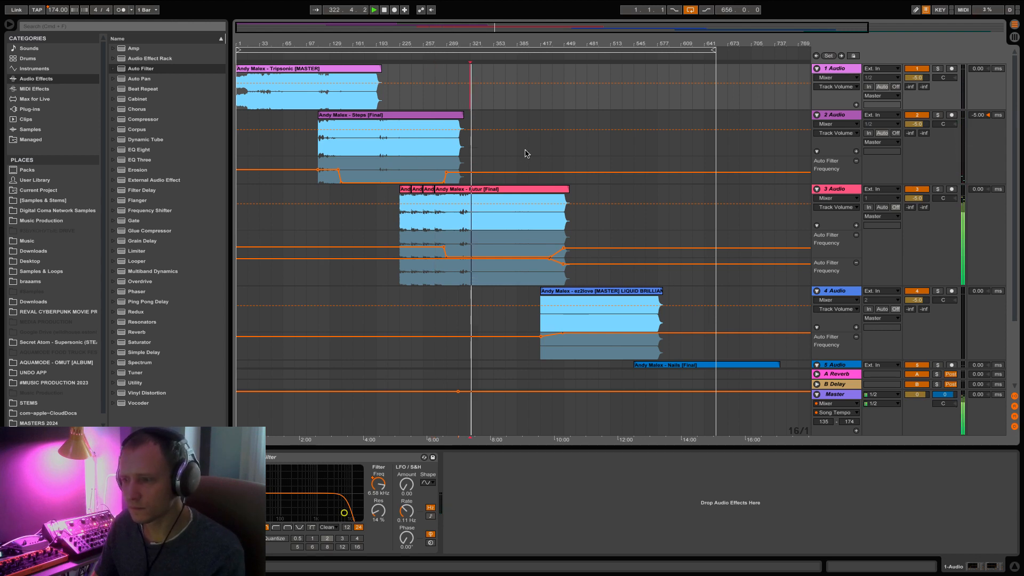
key(Tab)
key(Tab)
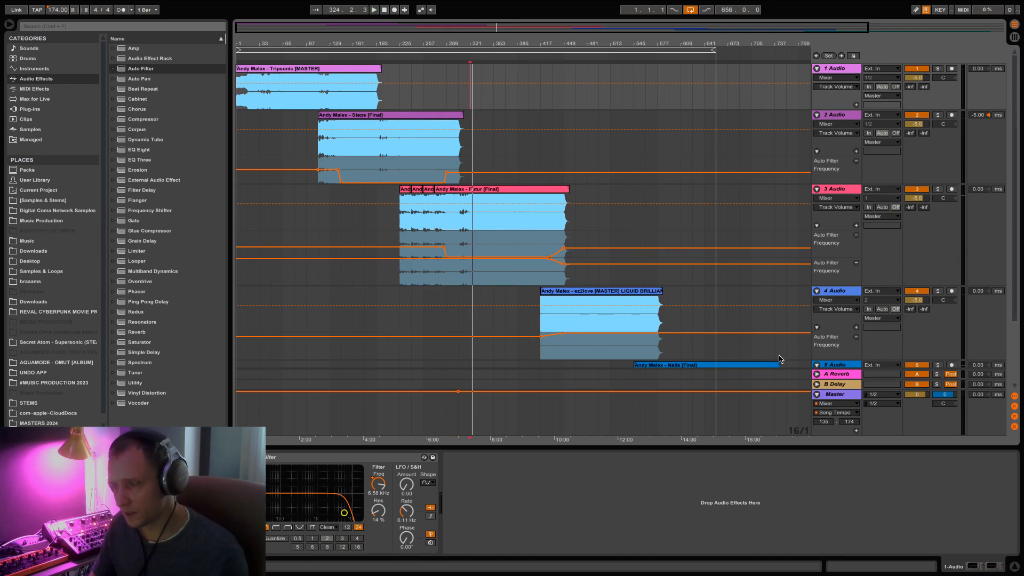
- Try the Multiband Compression preset of Multiband Dynamics on the Master track
click(851, 399)
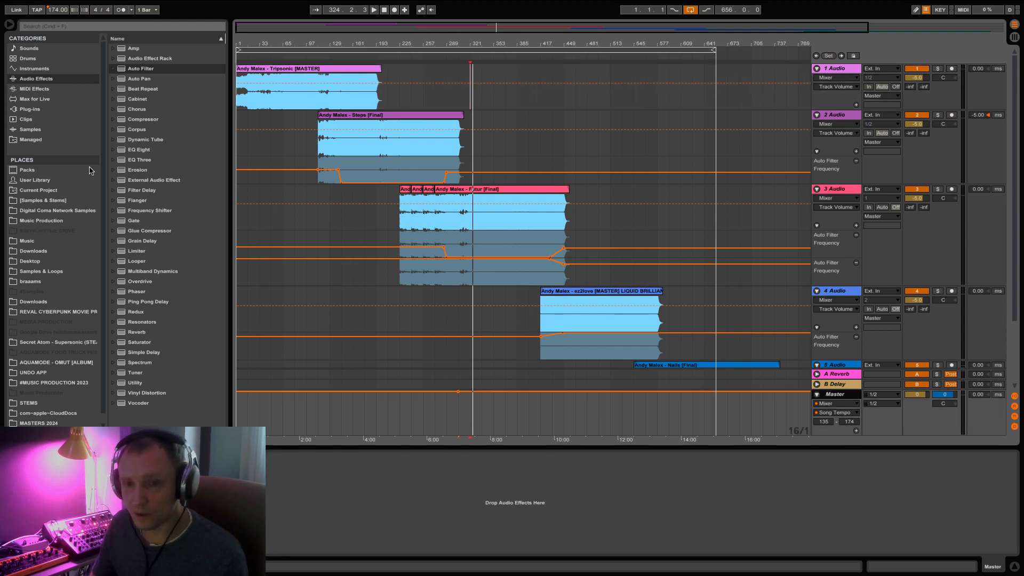
click(149, 272)
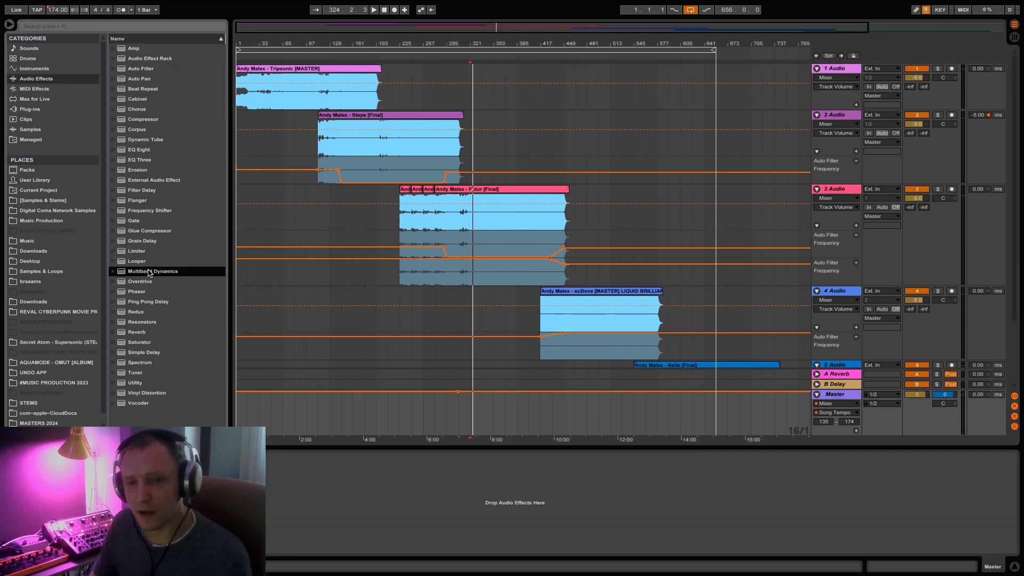
click(112, 272)
click(176, 322)
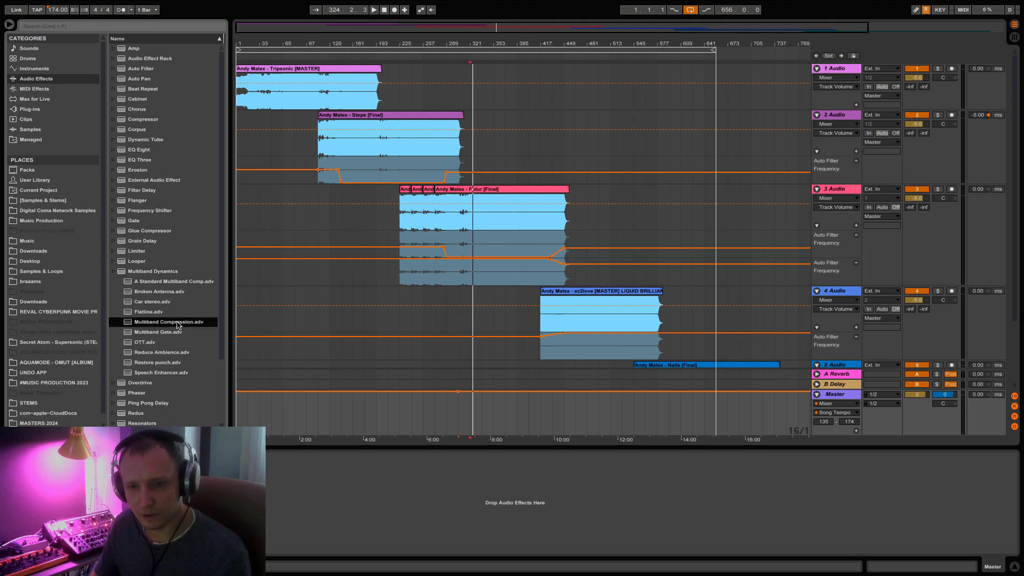
drag(176, 322, 203, 496)
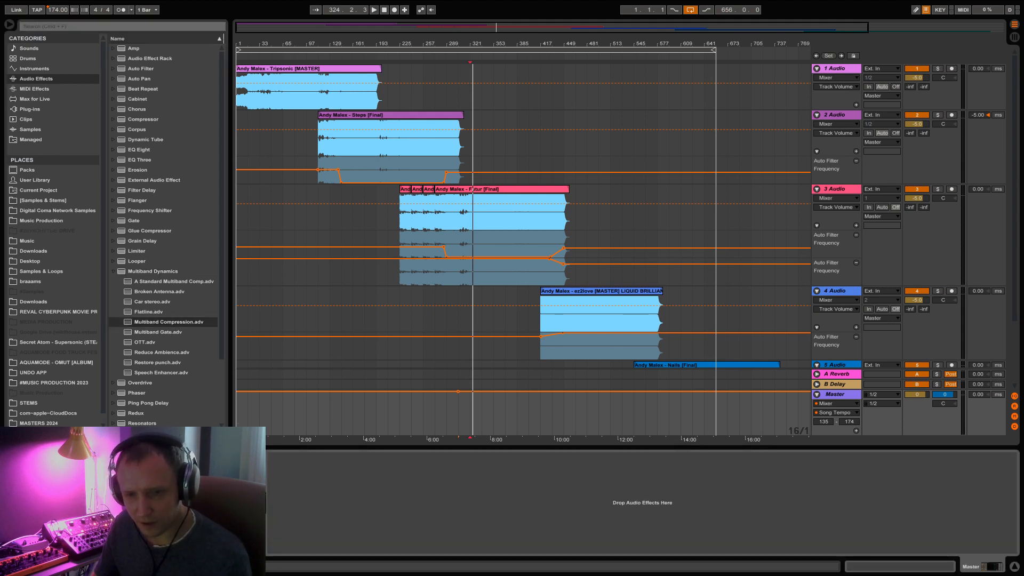
click(27, 525)
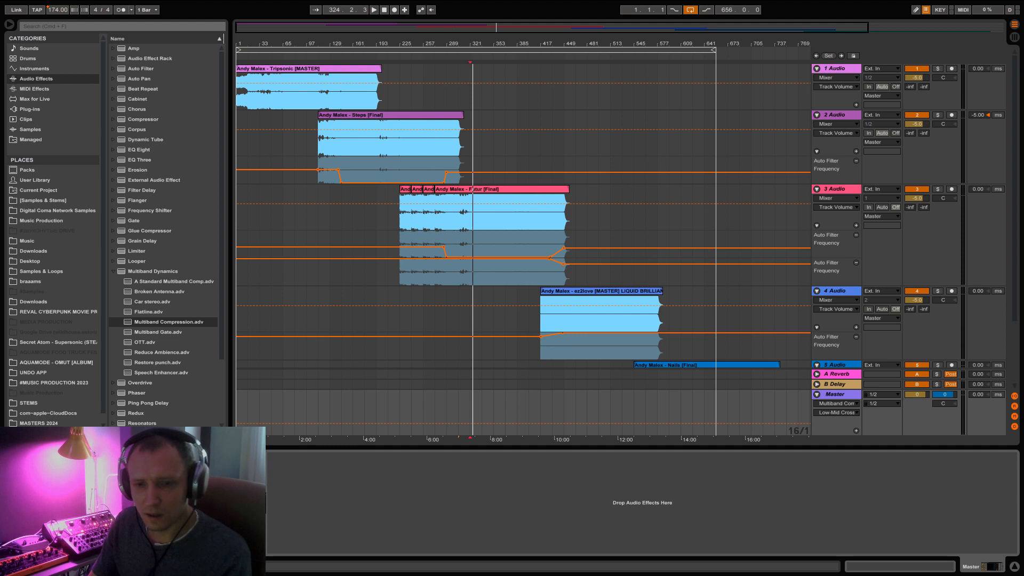
- Play the mix from bars 321 and 65 and check the Master level in the Session View mixer with multiband compression
key(space)
click(840, 395)
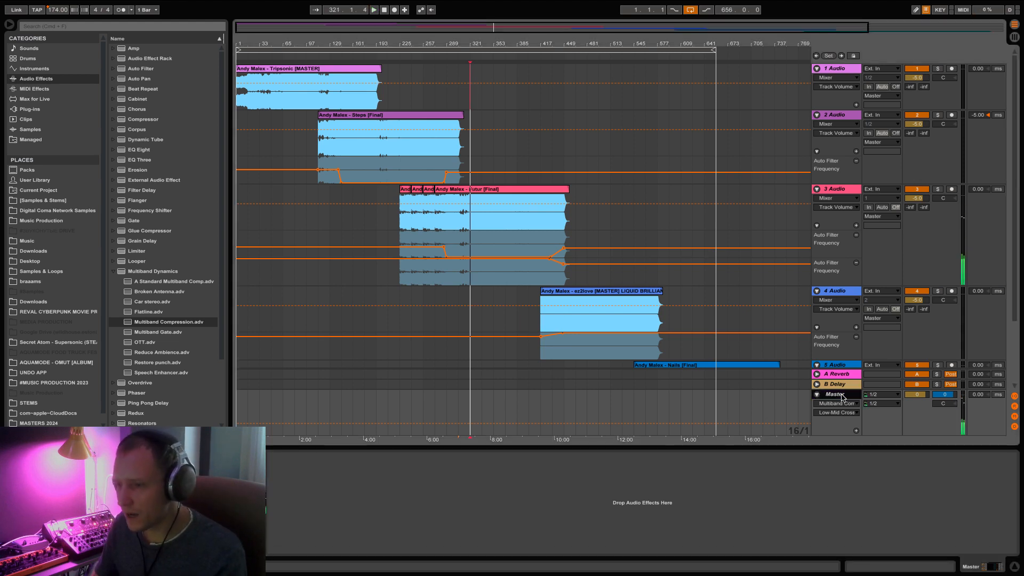
key(space)
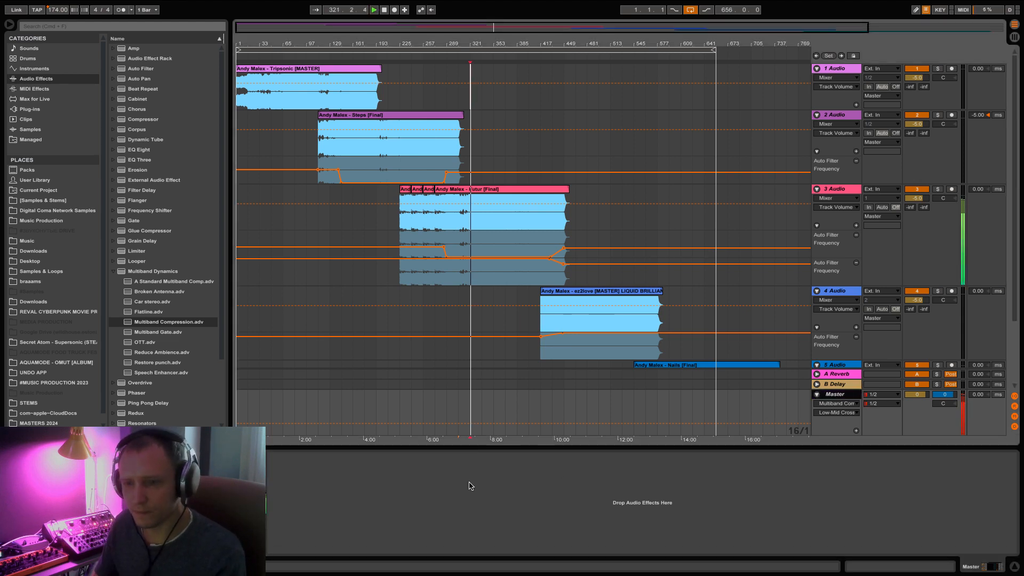
click(278, 128)
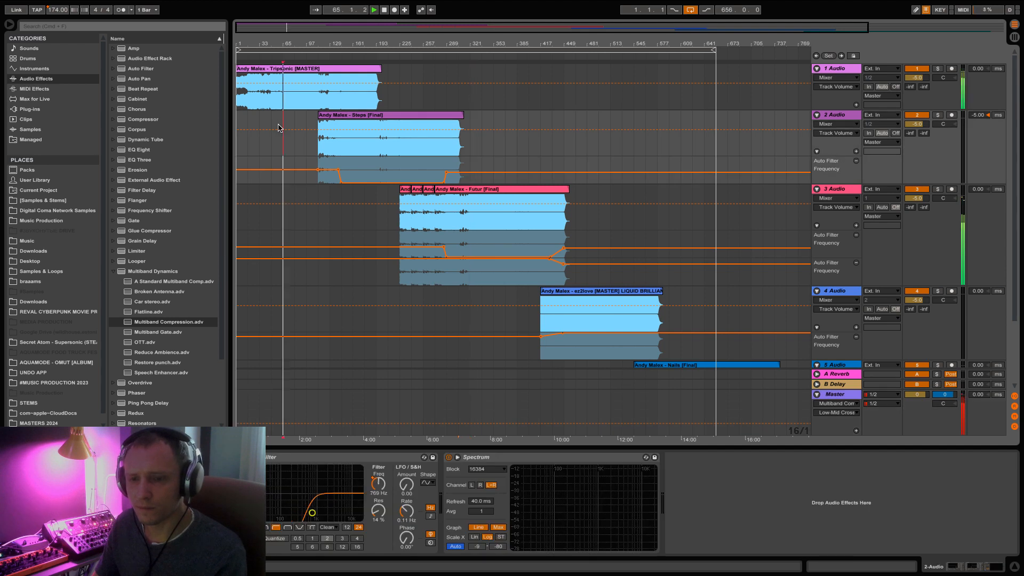
click(839, 397)
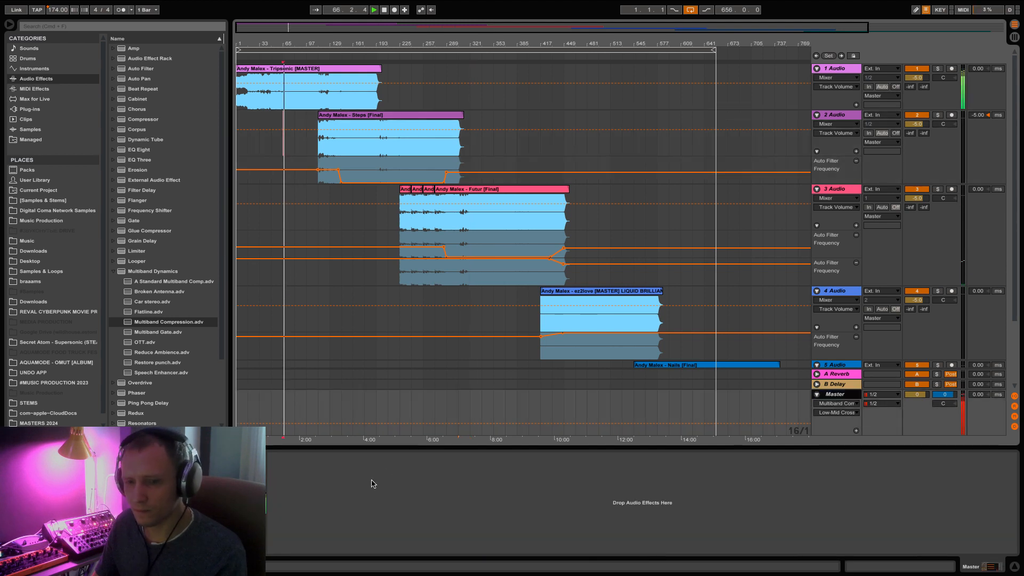
click(381, 523)
key(Tab)
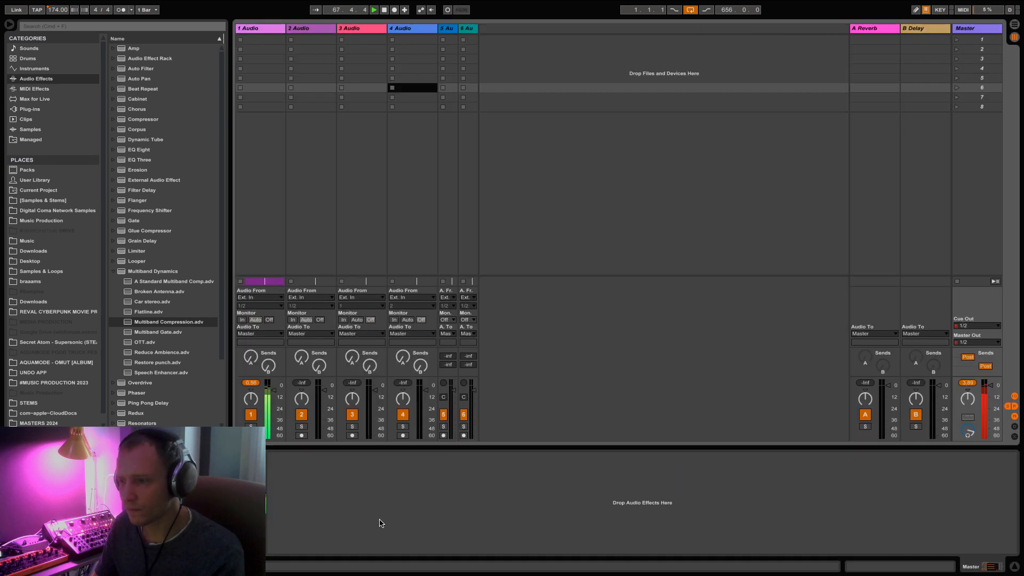
- Replace the Master track's multiband compressor with a Glue Compressor, enable Soft clipping, and adjust its attack, release and ratio
double_click(150, 232)
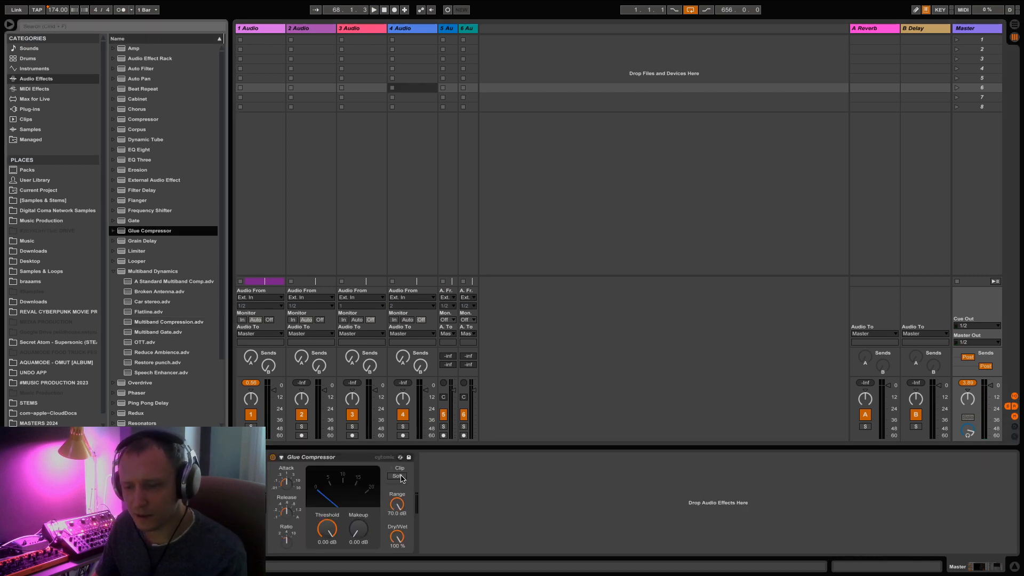
click(401, 479)
key(space)
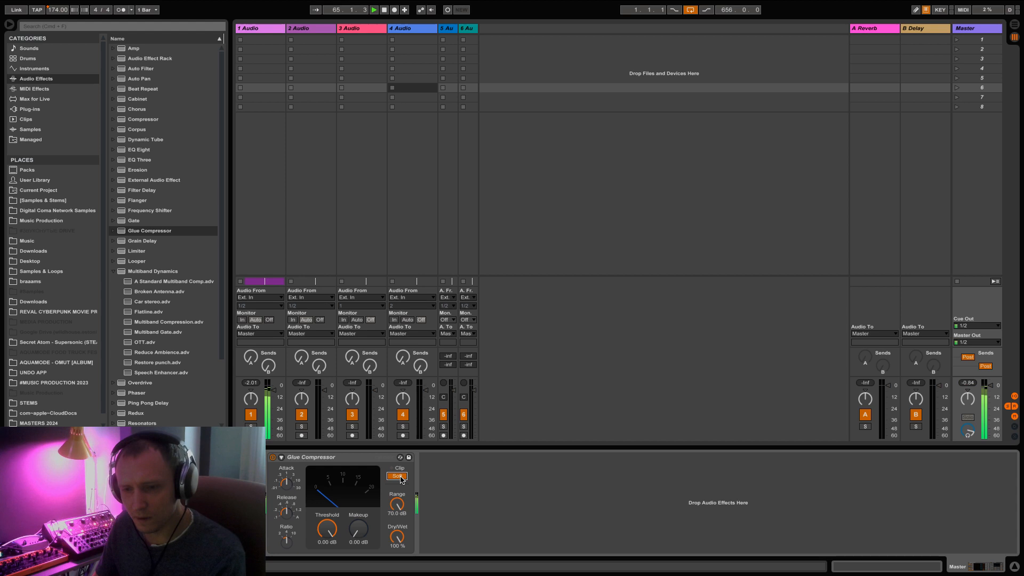
key(space)
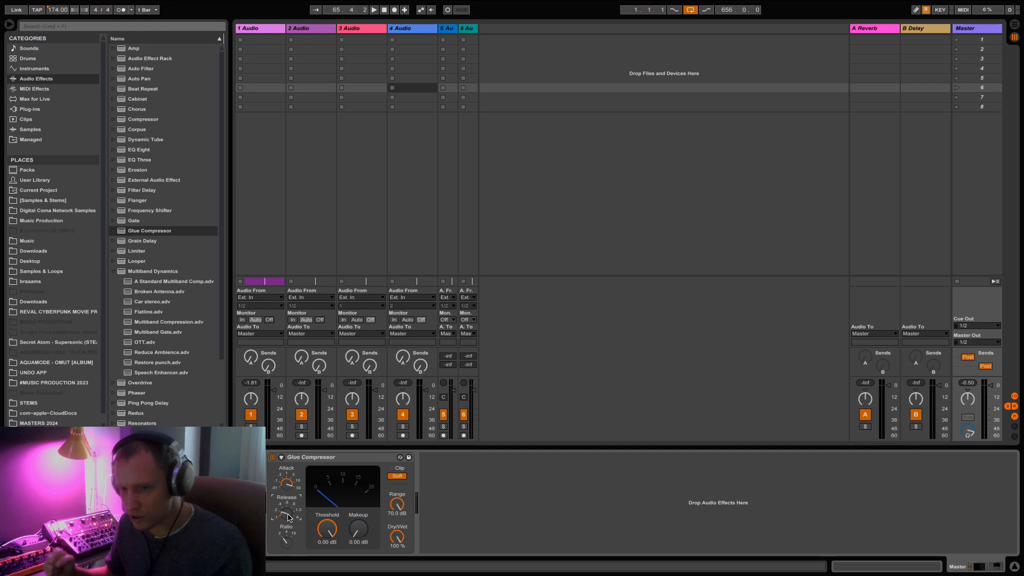
- Play the mix from bar 65 and enlarge the Session View mixer section to show taller level meters
key(Tab)
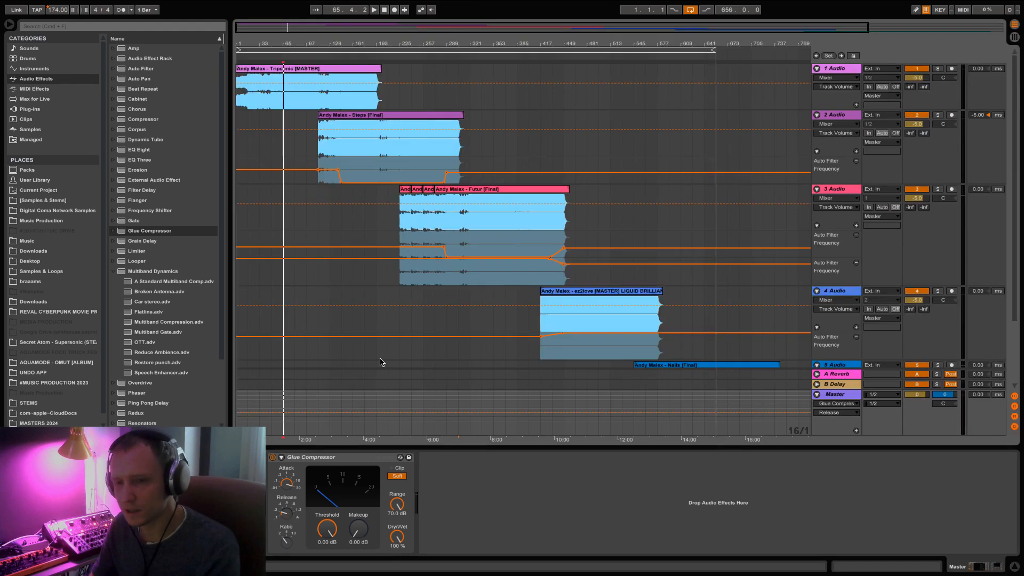
key(space)
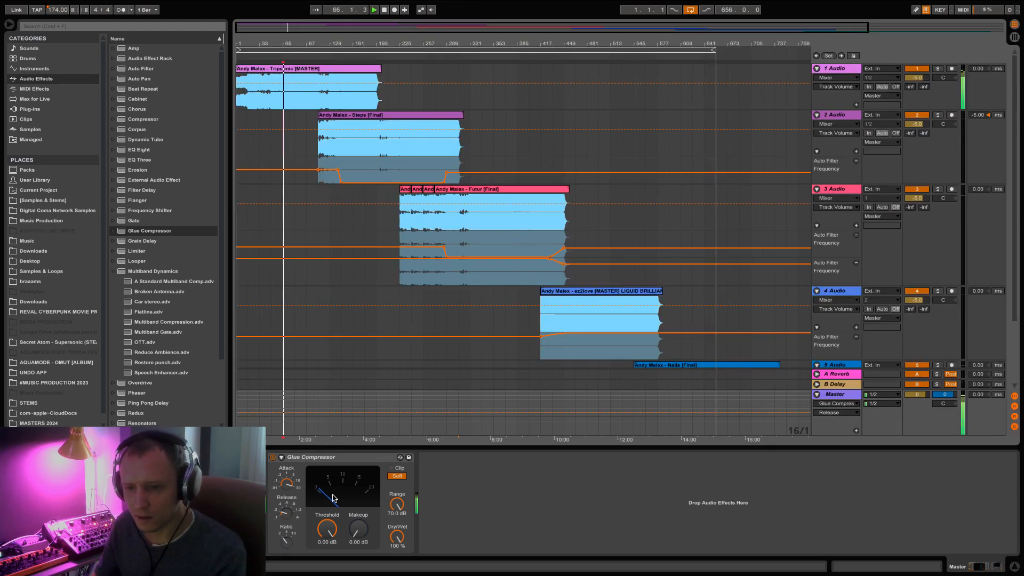
key(Tab)
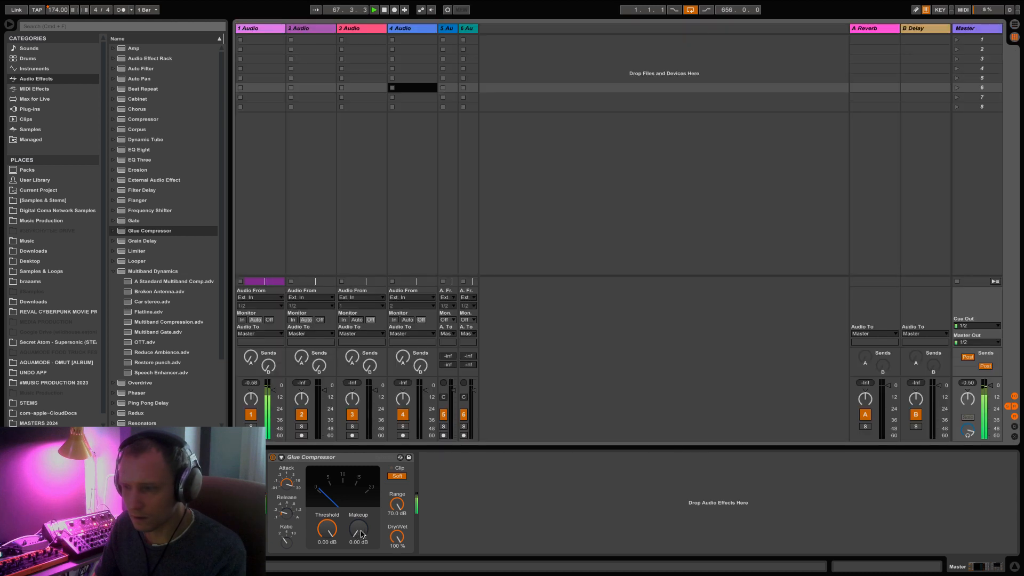
drag(967, 377, 983, 122)
key(space)
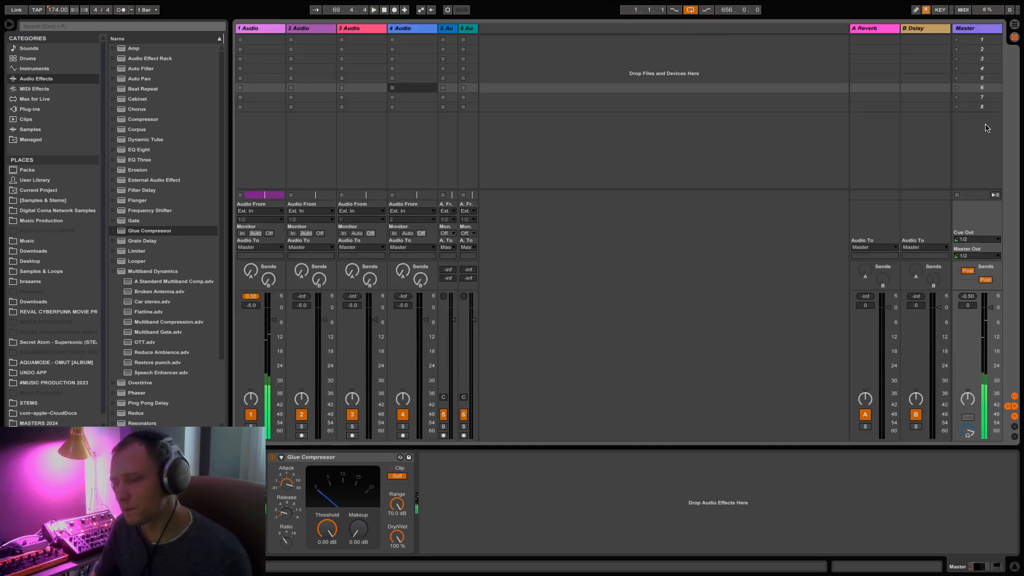
key(space)
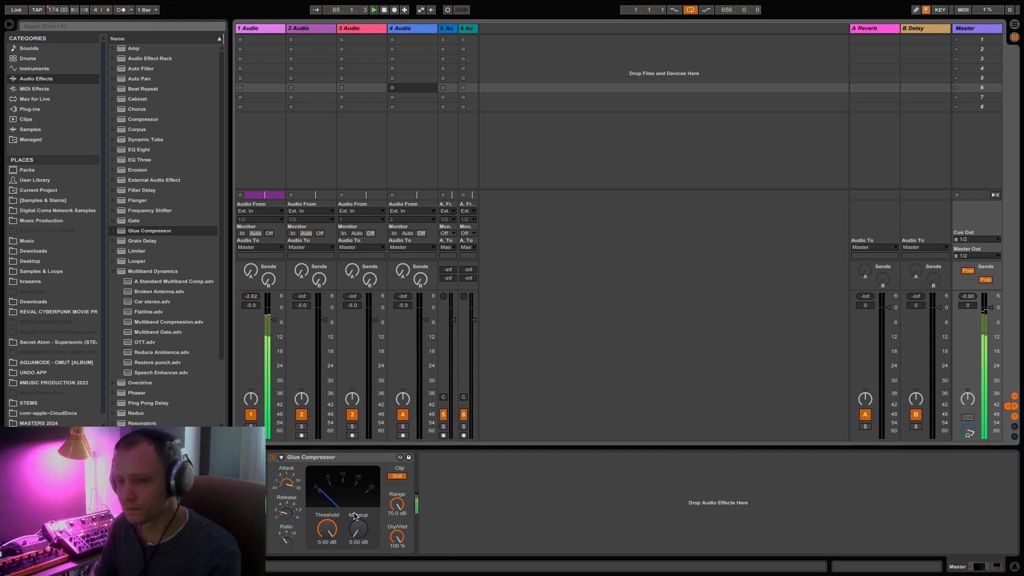
- Set the Glue Compressor's threshold to about -4.44 dB and its makeup gain to about 3.81 dB
click(359, 529)
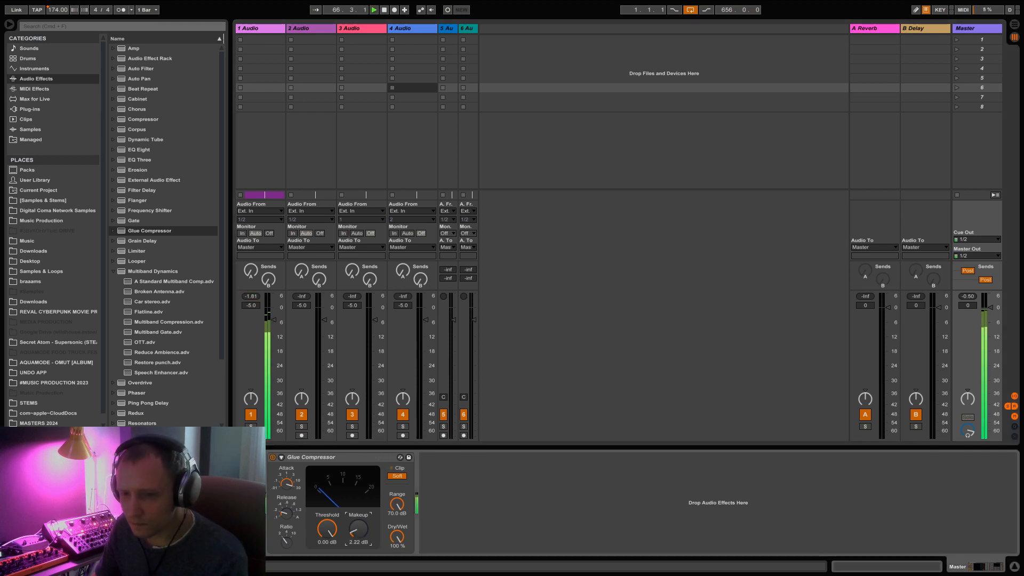
drag(358, 529, 358, 528)
drag(326, 529, 327, 537)
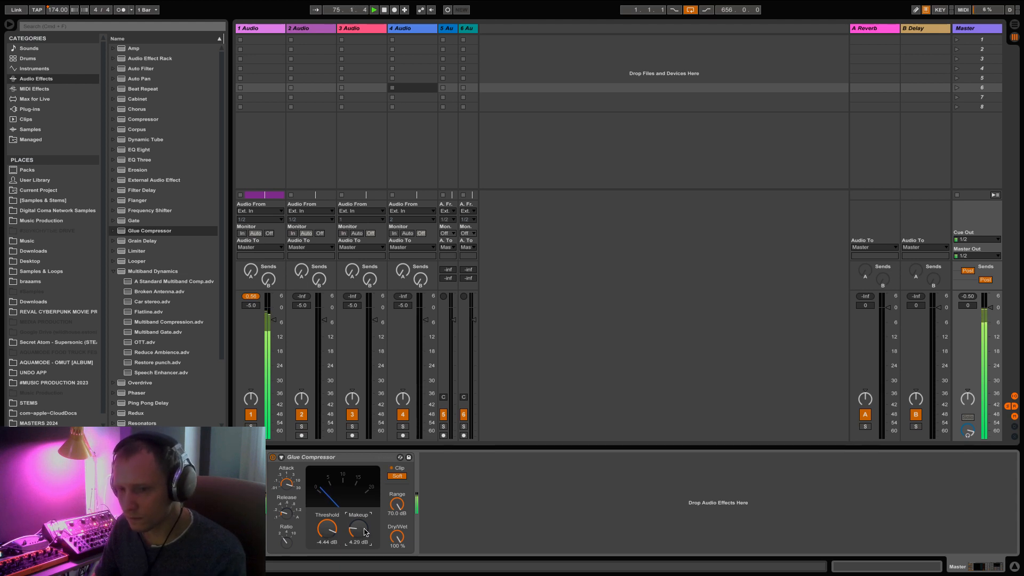
drag(365, 531, 365, 515)
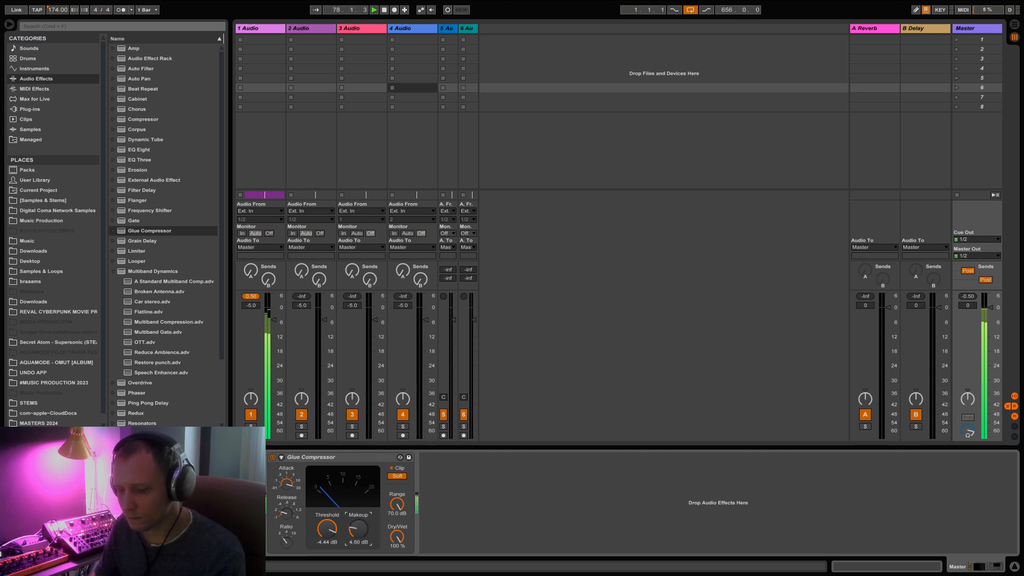
drag(357, 528, 358, 526)
- Play the arrangement from bars 97 and 113 and check the transition's levels in the Session View mixer
key(Tab)
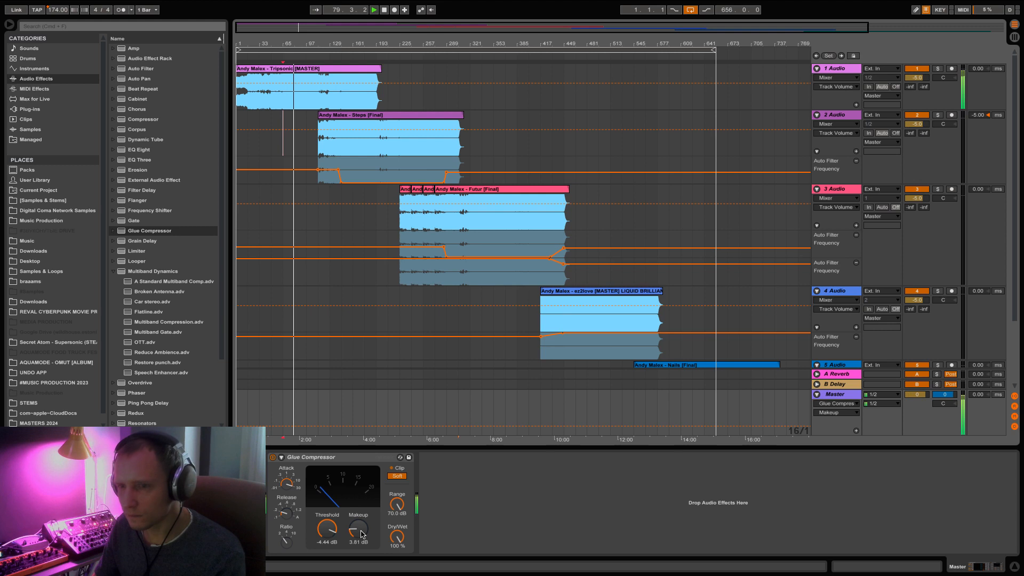
click(307, 145)
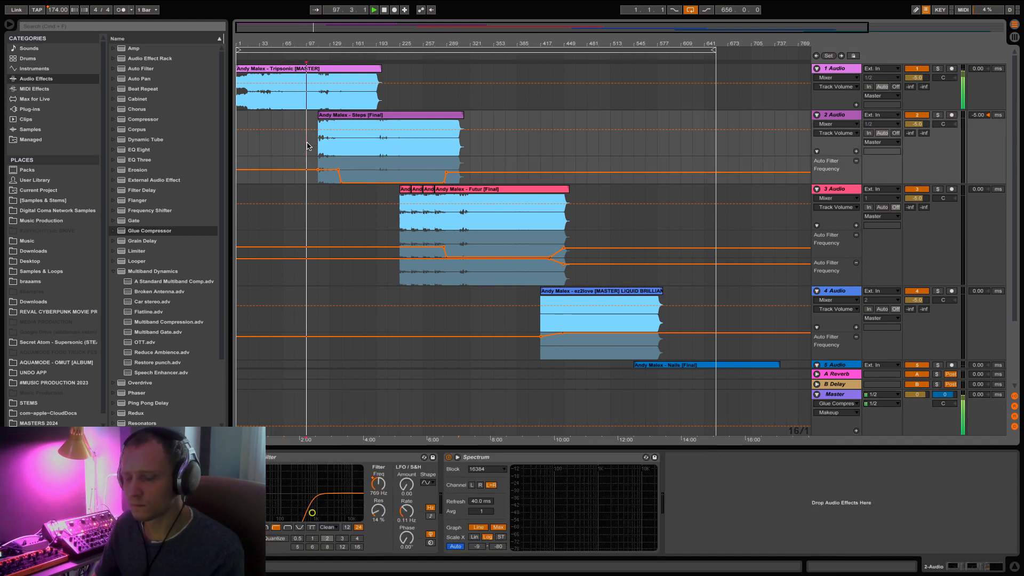
click(313, 145)
key(space)
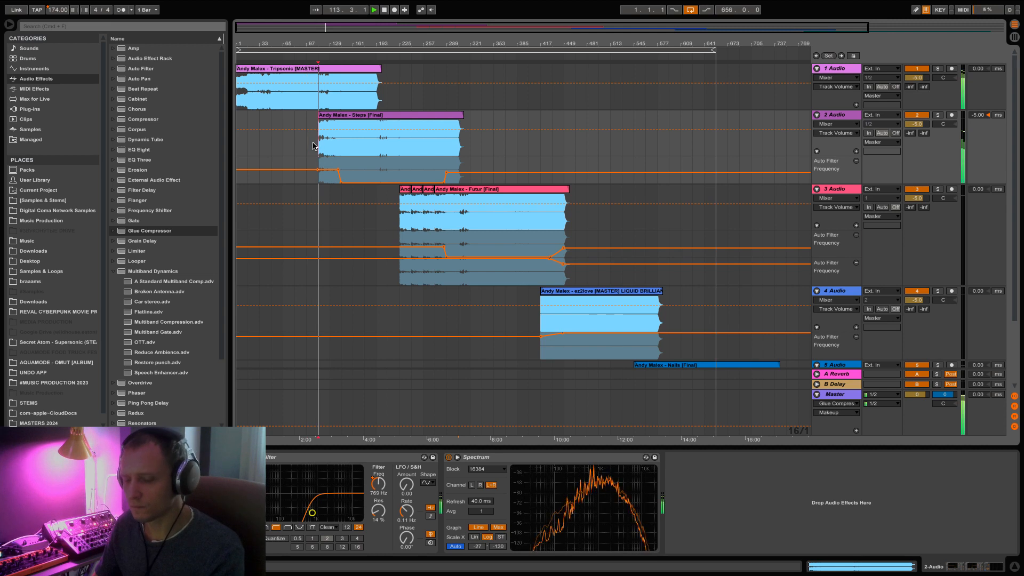
key(Tab)
- Lower the Master volume to about -30.7 dB during playback, and return it to 0 dB
drag(979, 353, 979, 429)
drag(990, 382, 990, 377)
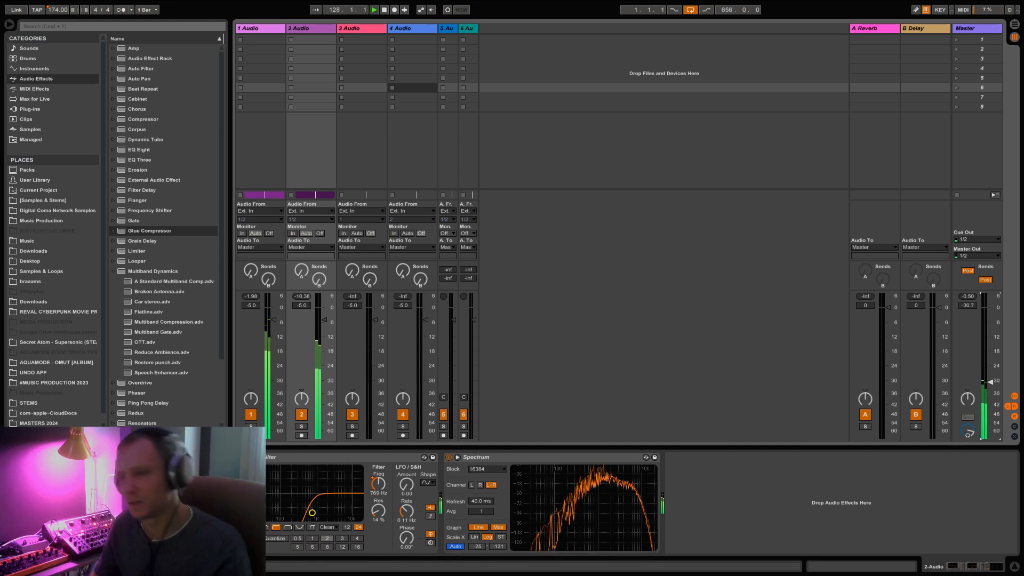
key(Tab)
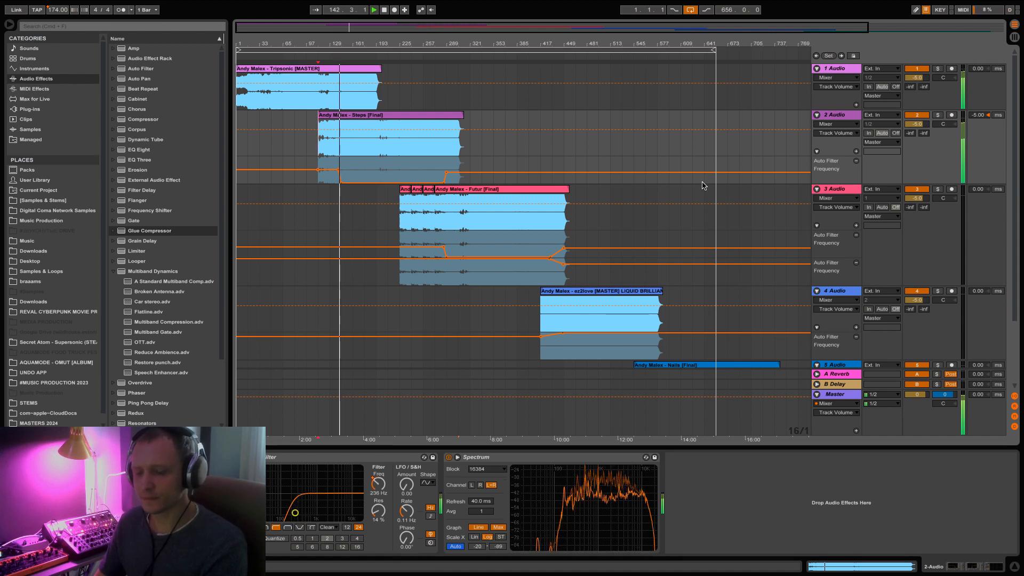
key(Tab)
key(Tab)
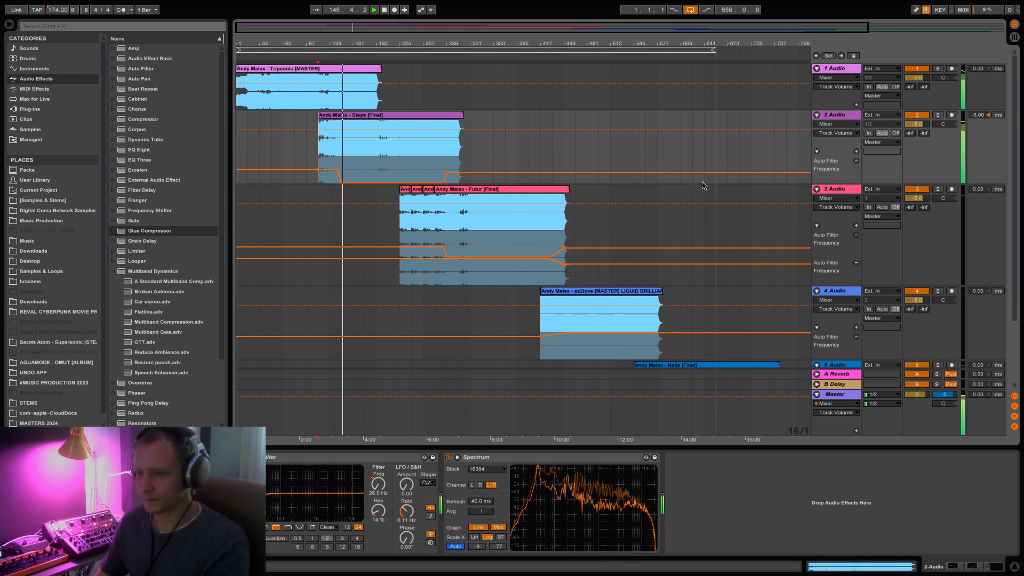
- Group the Glue Compressor on the Master track into an Audio Effect Rack
click(847, 395)
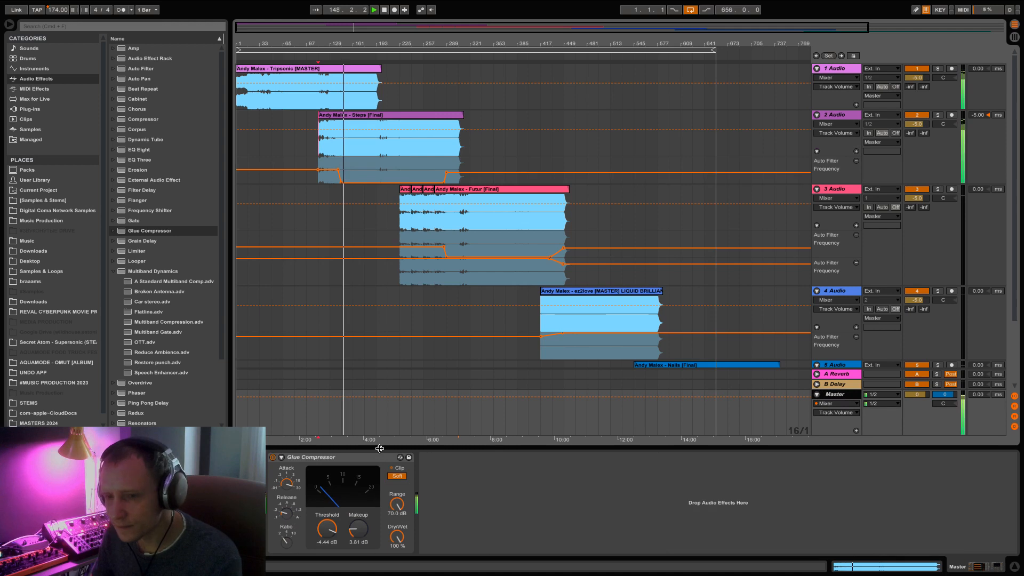
click(350, 462)
key(super+g)
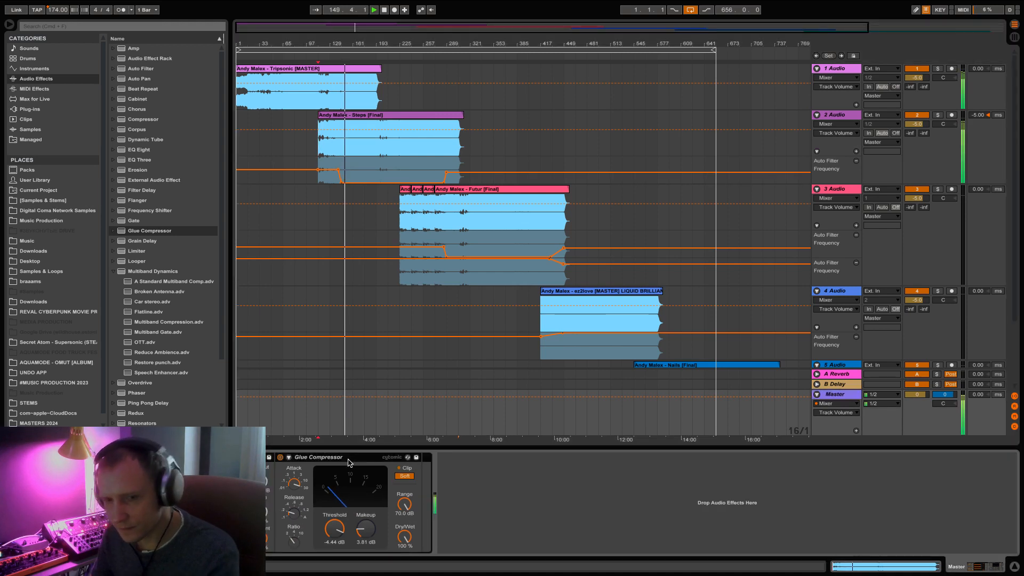
- Bypass and re-enable the Master's effect rack during playback, and check the levels in the Session View mixer
key(0)
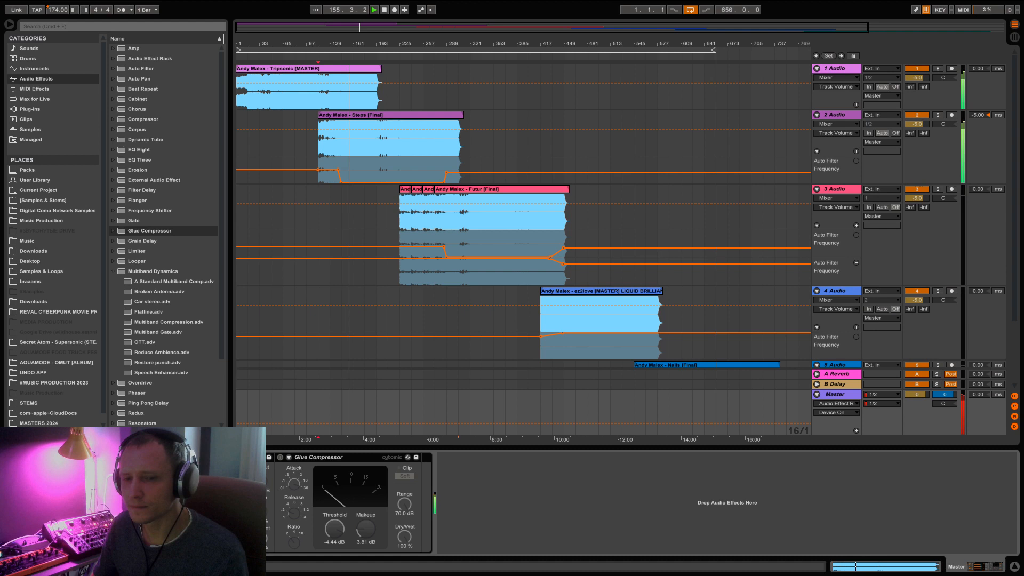
click(12, 457)
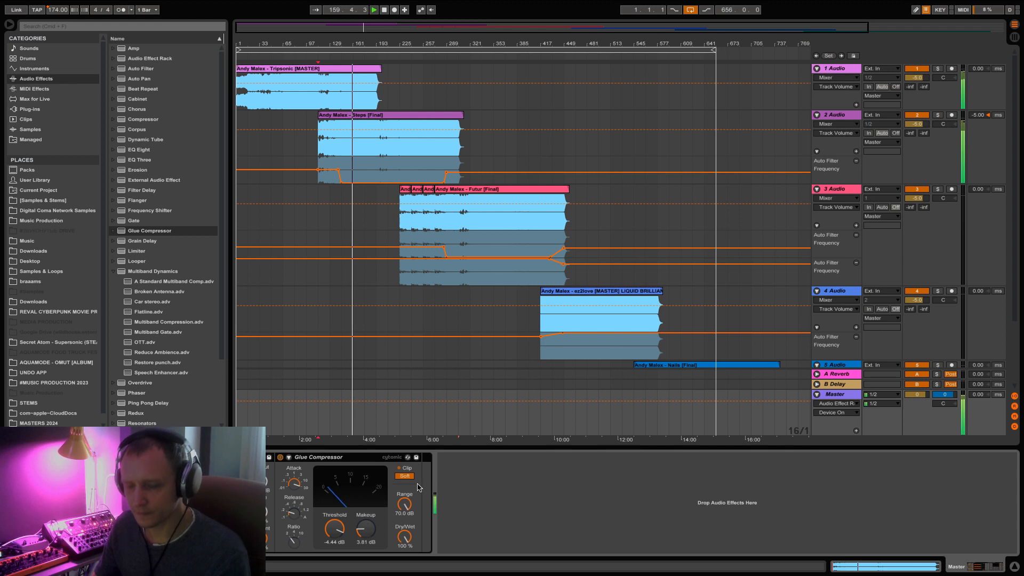
key(Tab)
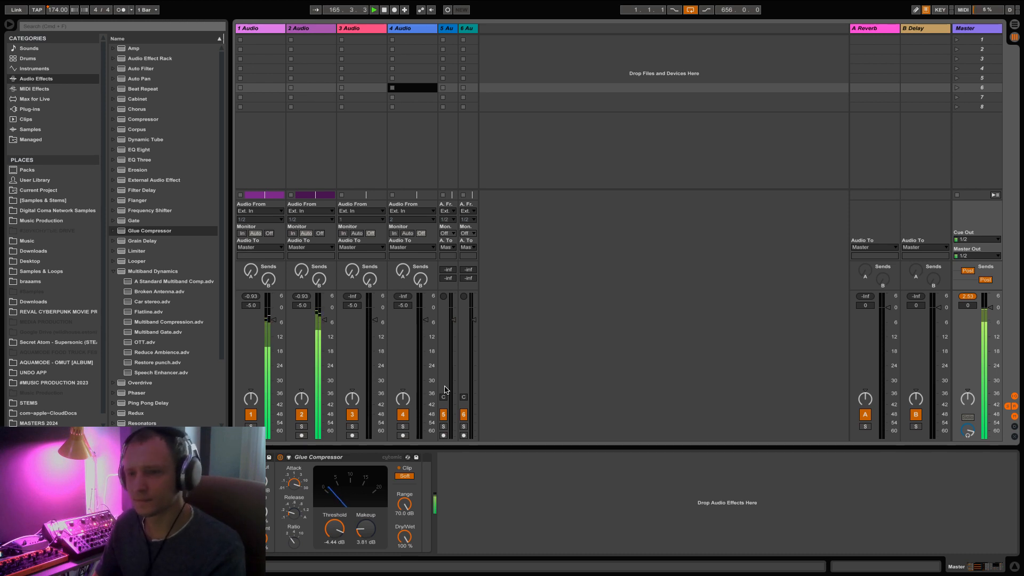
key(Tab)
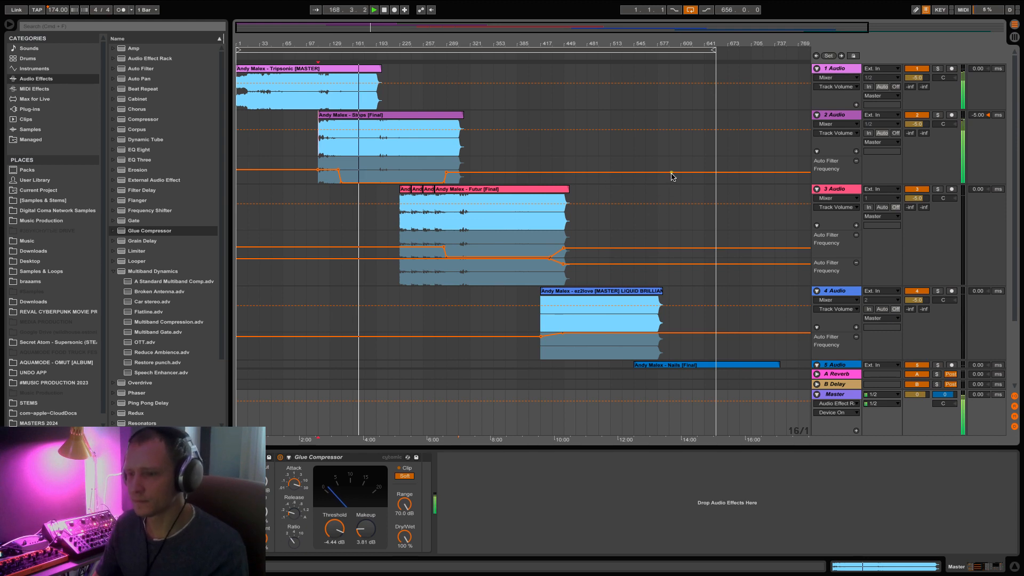
- Delete the Nails [Final] clip on 5 Audio and the Awake [Final] clip on 6 Audio
scroll(672, 177, down, 3)
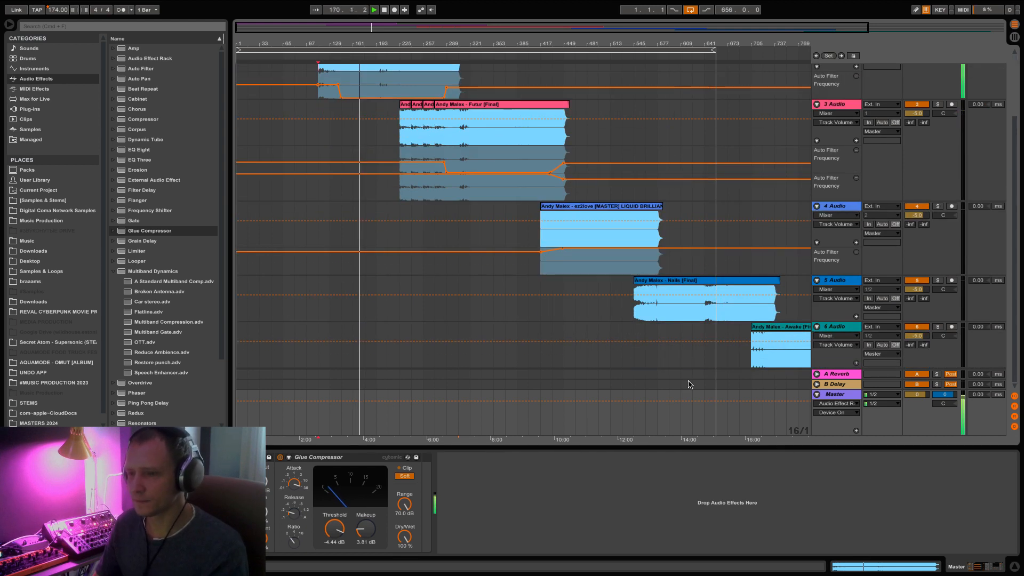
click(701, 306)
key(Delete)
click(774, 327)
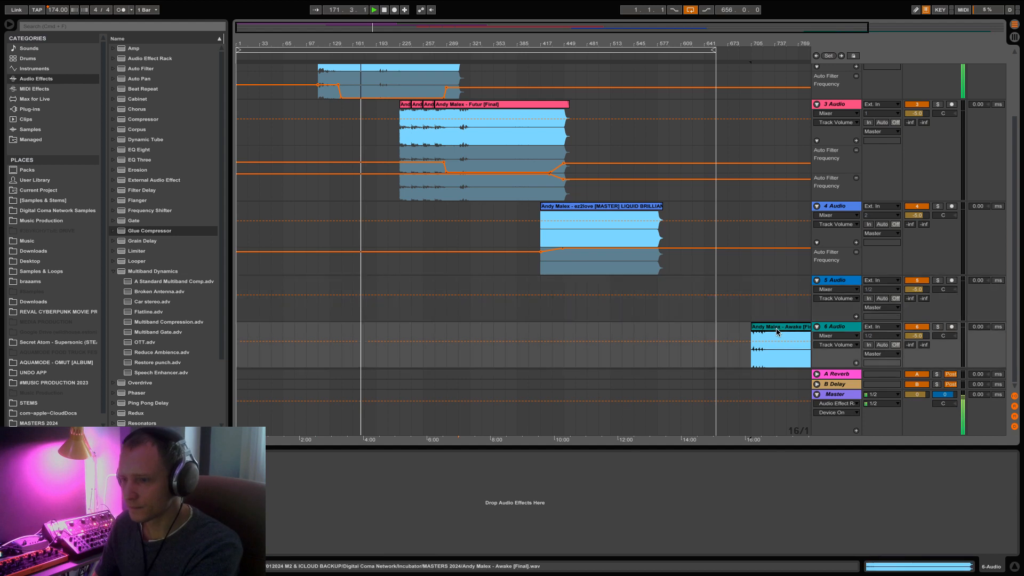
key(Delete)
scroll(604, 327, up, 3)
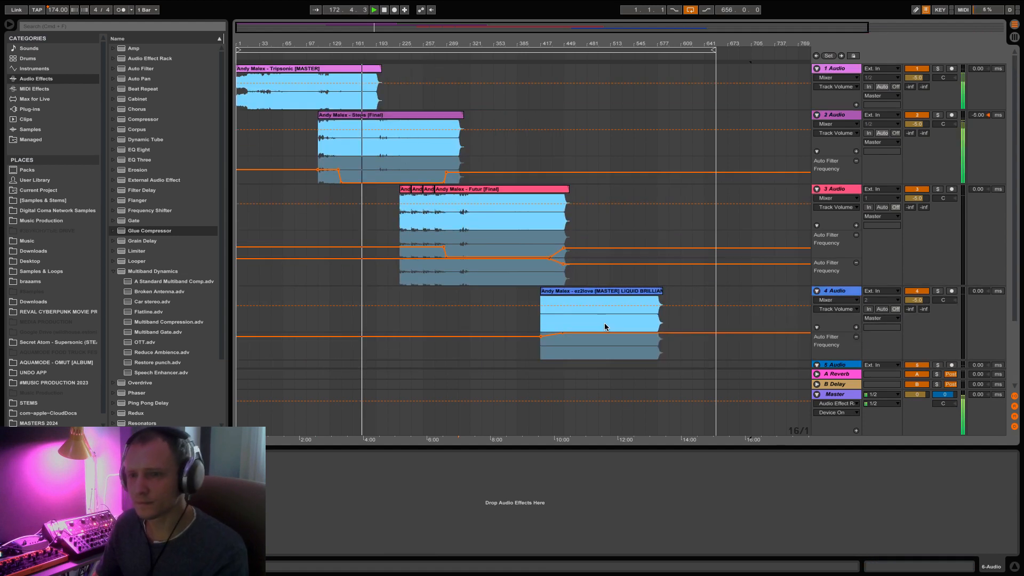
- Set the insert marker at bar 225 on 2 Audio, and lower the Master volume briefly before restoring 0 dB
click(401, 163)
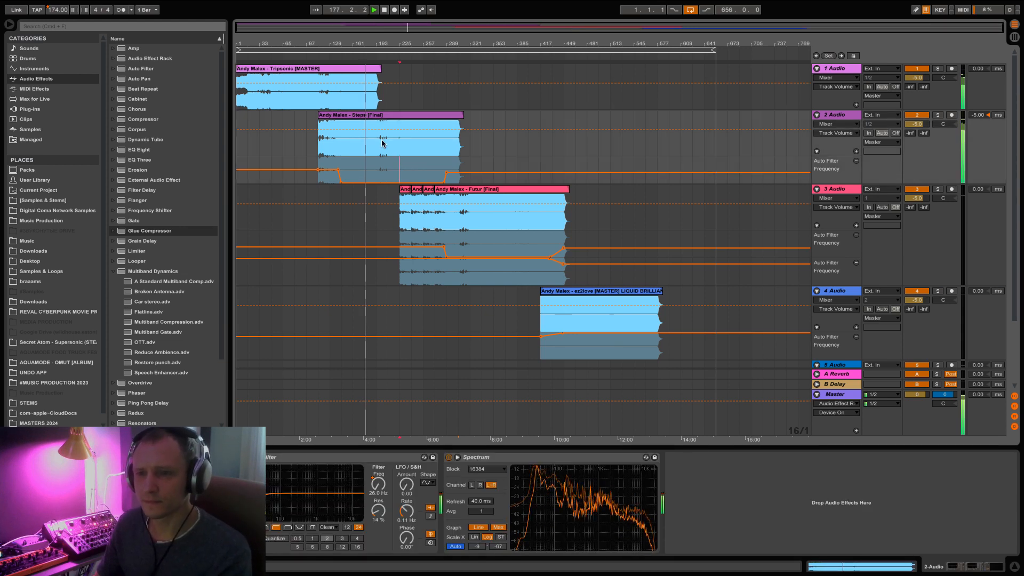
mouse_move(448, 28)
mouse_down()
mouse_move(457, 80)
mouse_move(560, 81)
mouse_move(431, 31)
mouse_up()
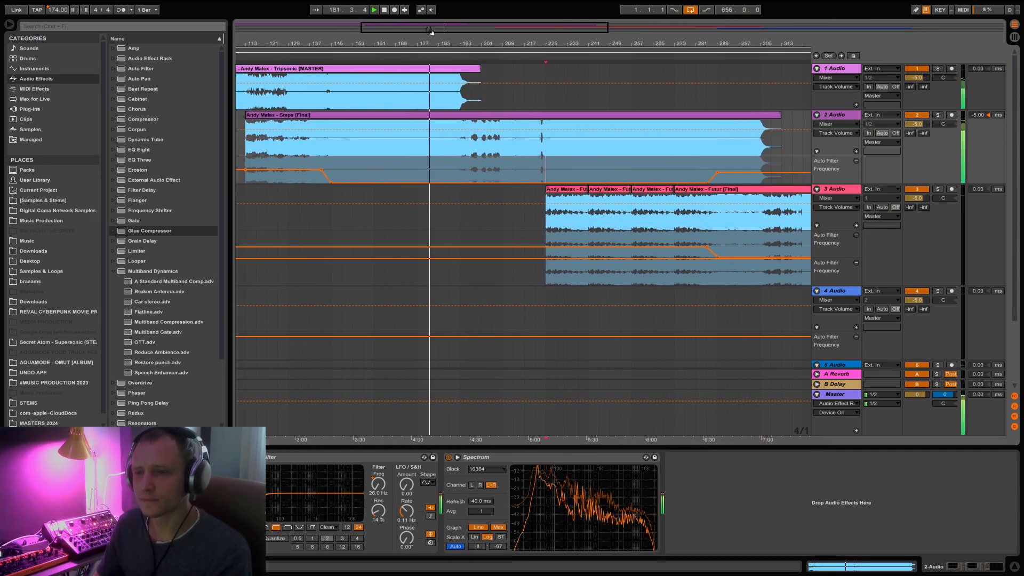
click(917, 394)
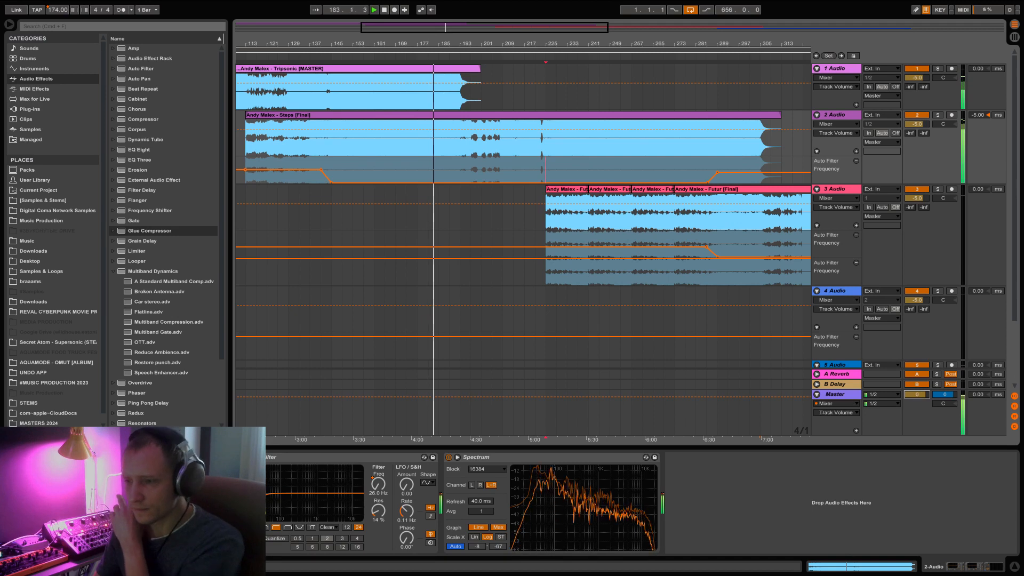
drag(917, 394, 916, 392)
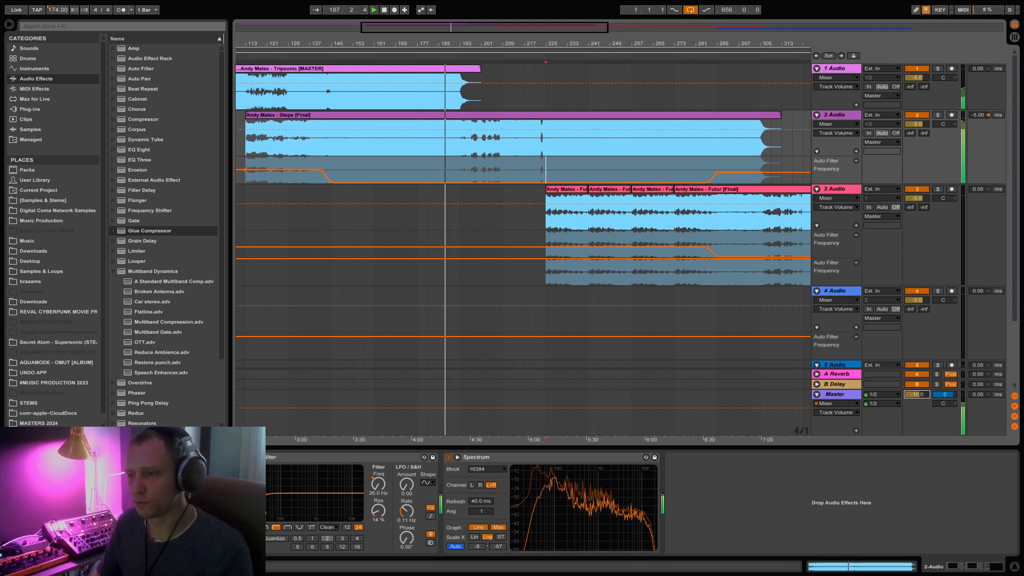
drag(916, 392, 922, 396)
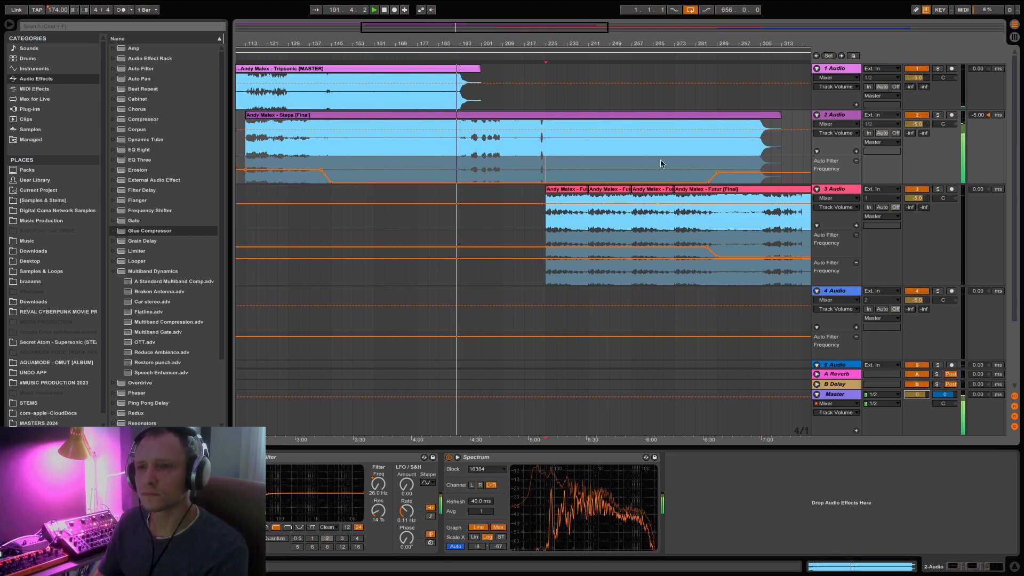
- Compare the Auto Filter and Spectrum devices of 2 Audio and 3 Audio during playback, with 2 Audio's Spectrum expanded
drag(530, 27, 531, 31)
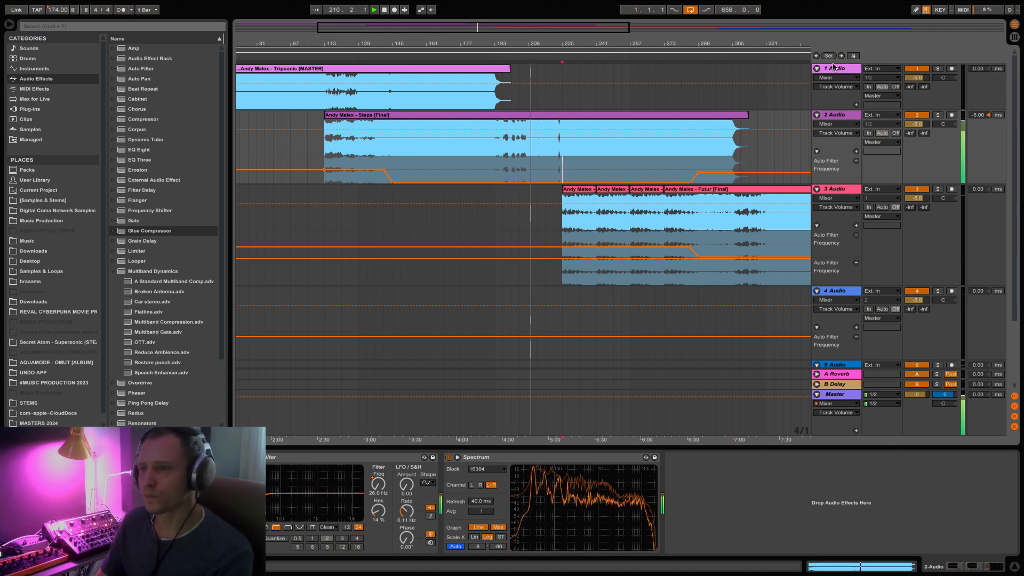
click(832, 115)
click(837, 192)
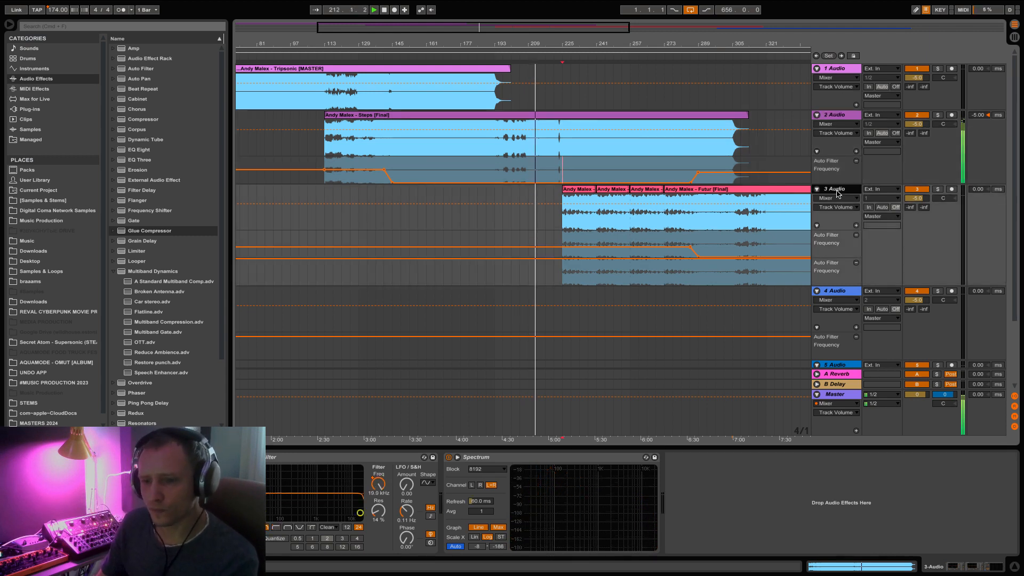
click(840, 115)
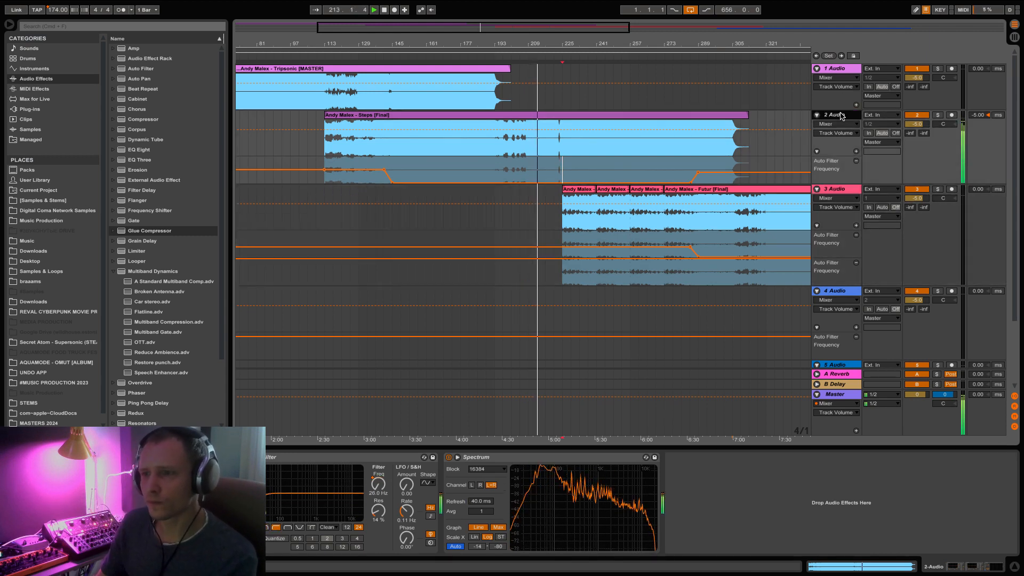
click(832, 191)
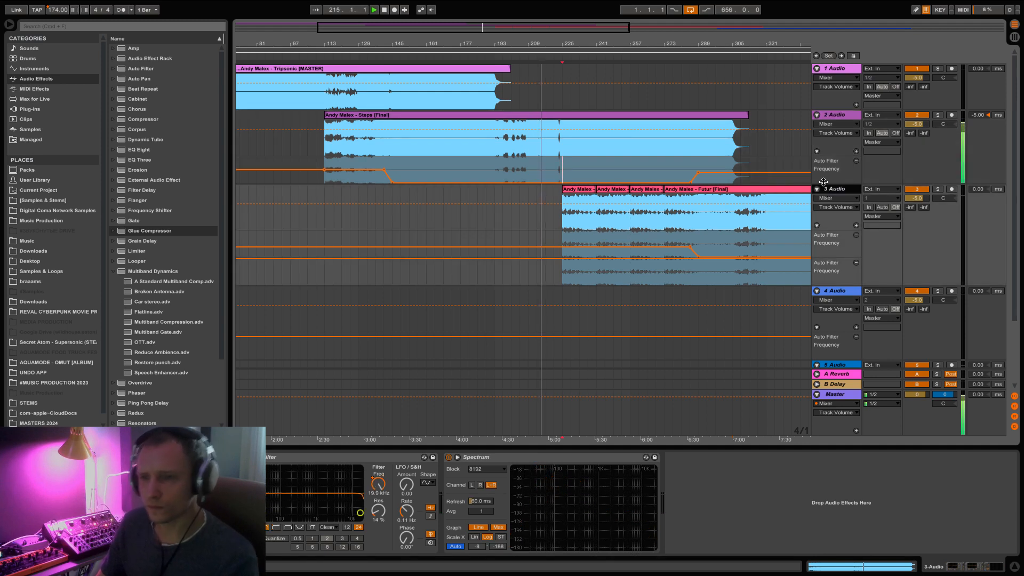
click(838, 118)
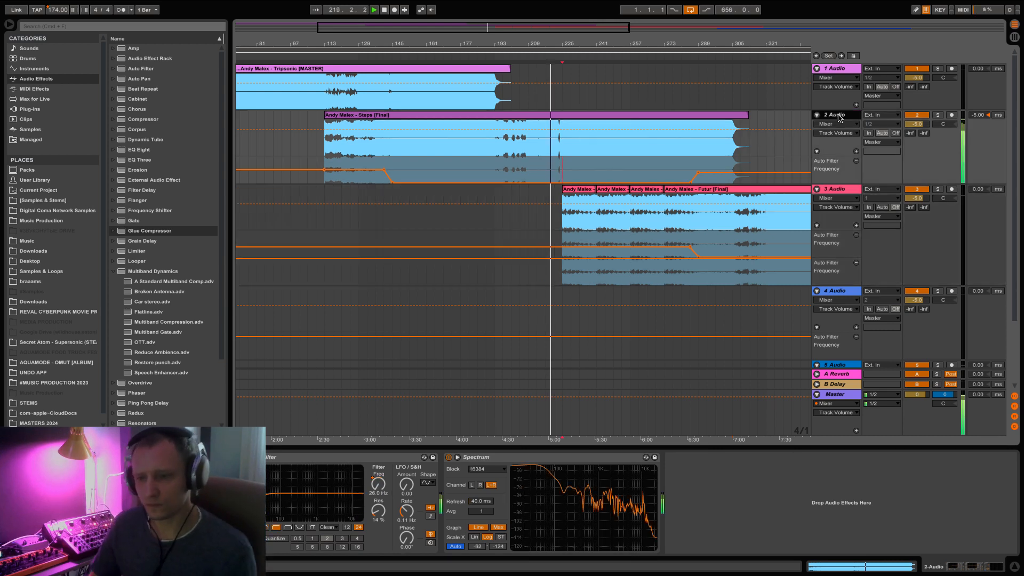
double_click(604, 518)
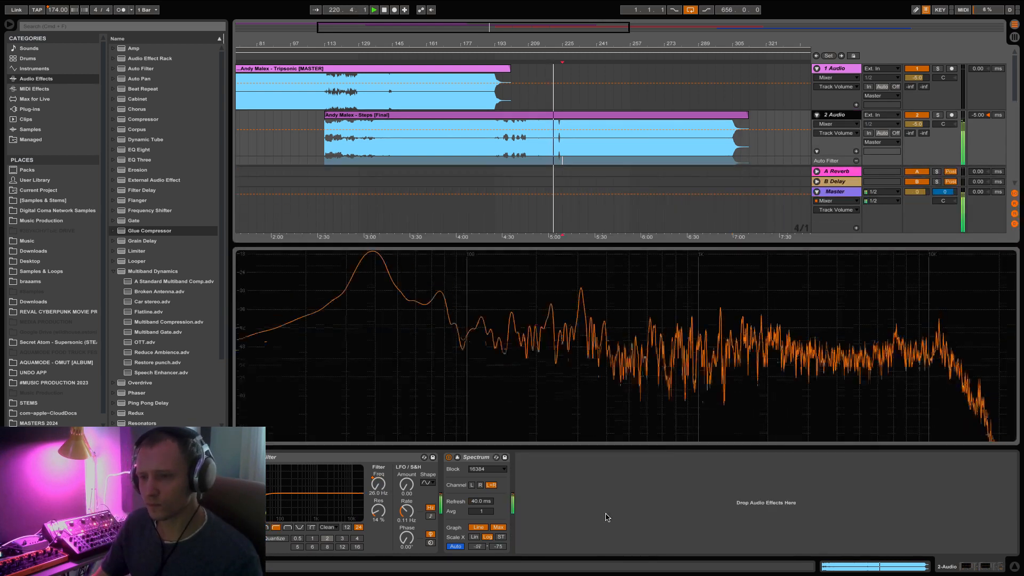
scroll(605, 194, down, 3)
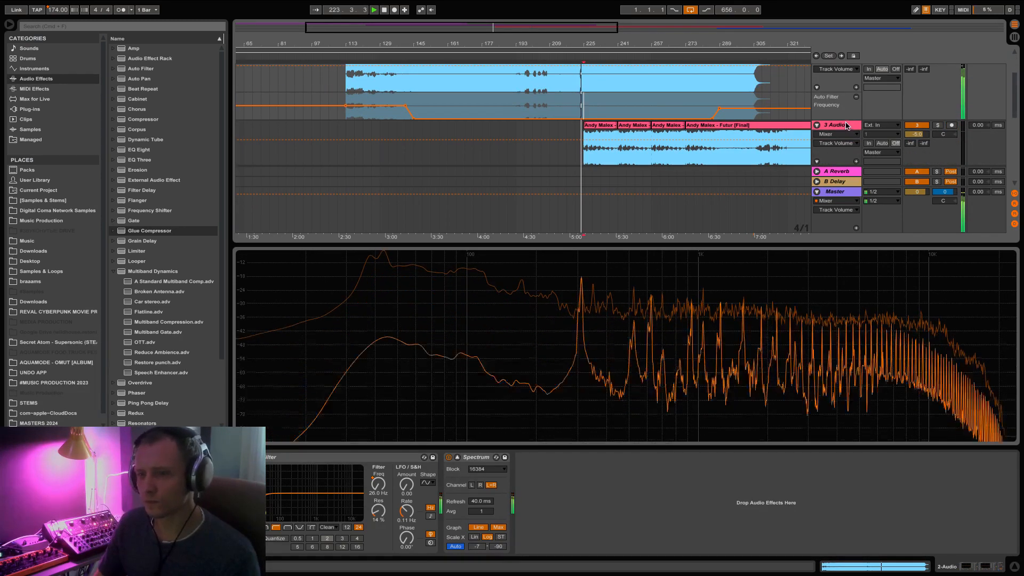
- Expand 3 Audio's Spectrum in a shorter display area and set its block size to 16384
click(829, 126)
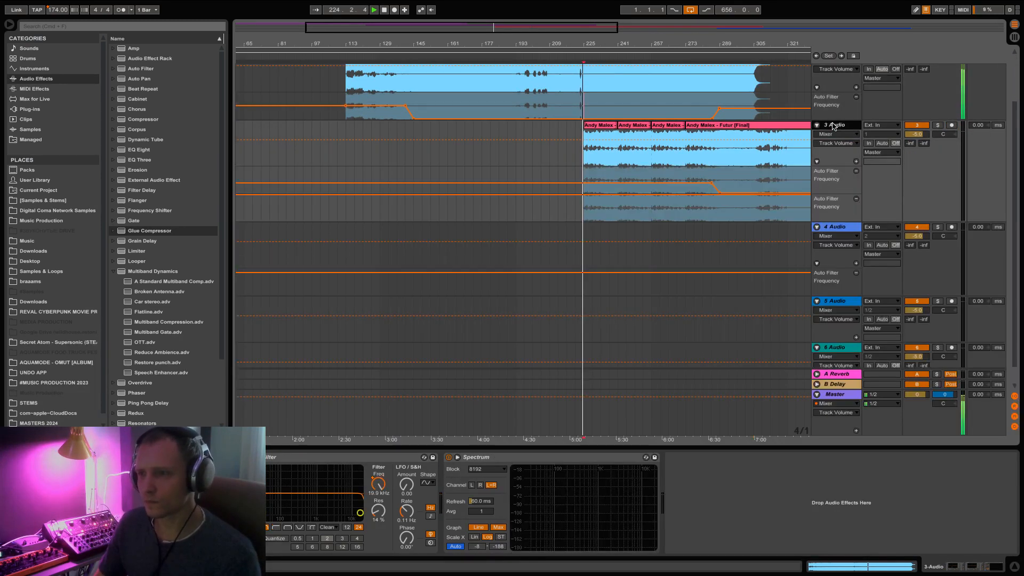
double_click(619, 507)
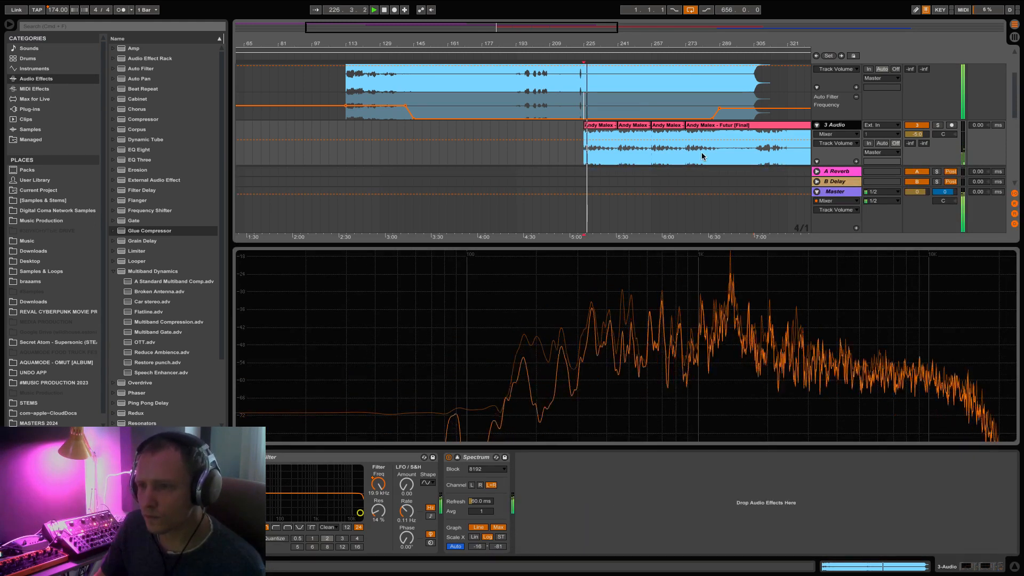
drag(577, 244, 575, 378)
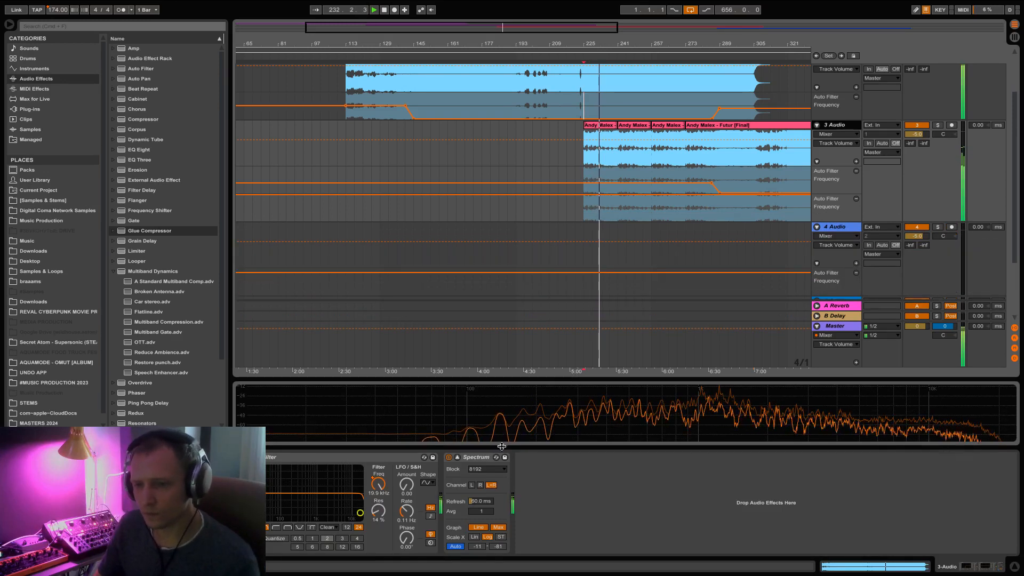
click(491, 469)
click(479, 501)
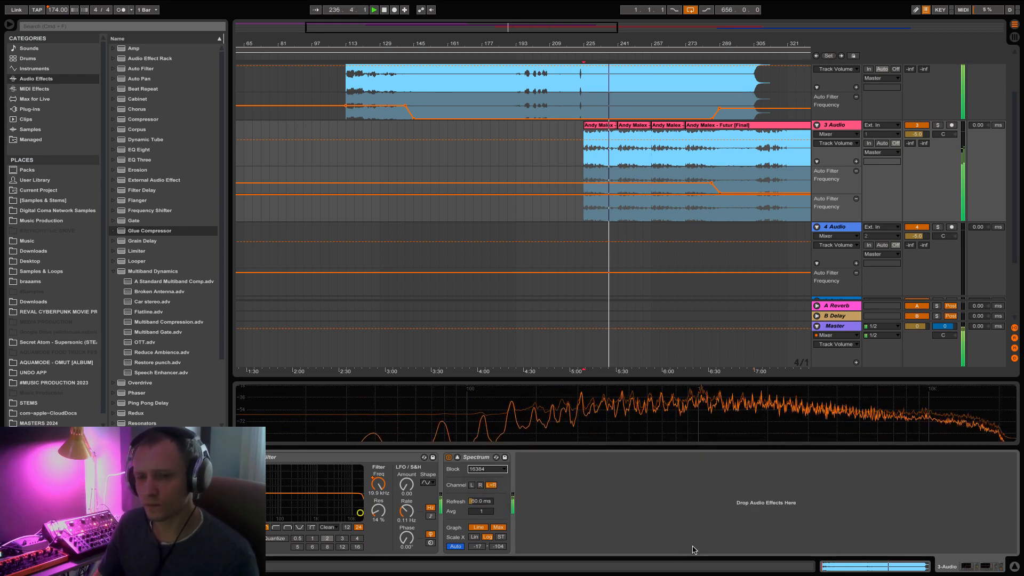
- Add an EQ Three to 3 Audio and lower its mid gain to about -3.84 dB
click(842, 126)
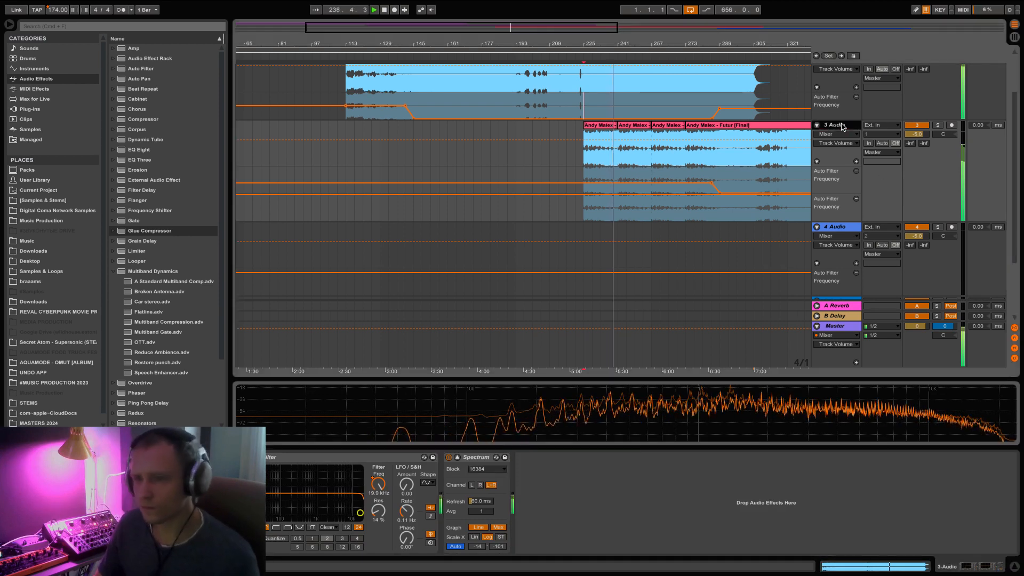
click(132, 160)
double_click(133, 161)
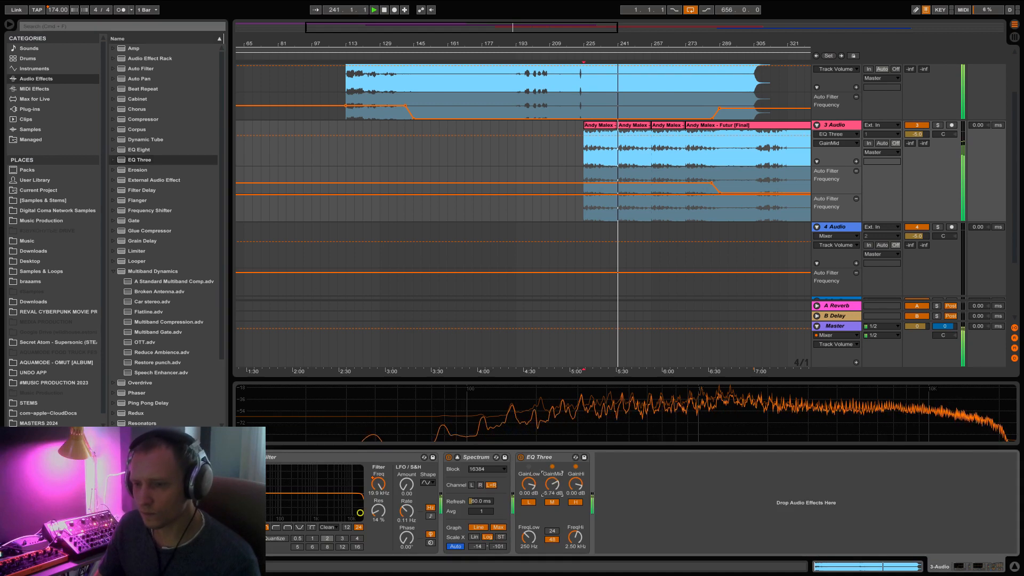
mouse_move(551, 484)
mouse_down()
mouse_move(547, 501)
mouse_move(552, 479)
mouse_up()
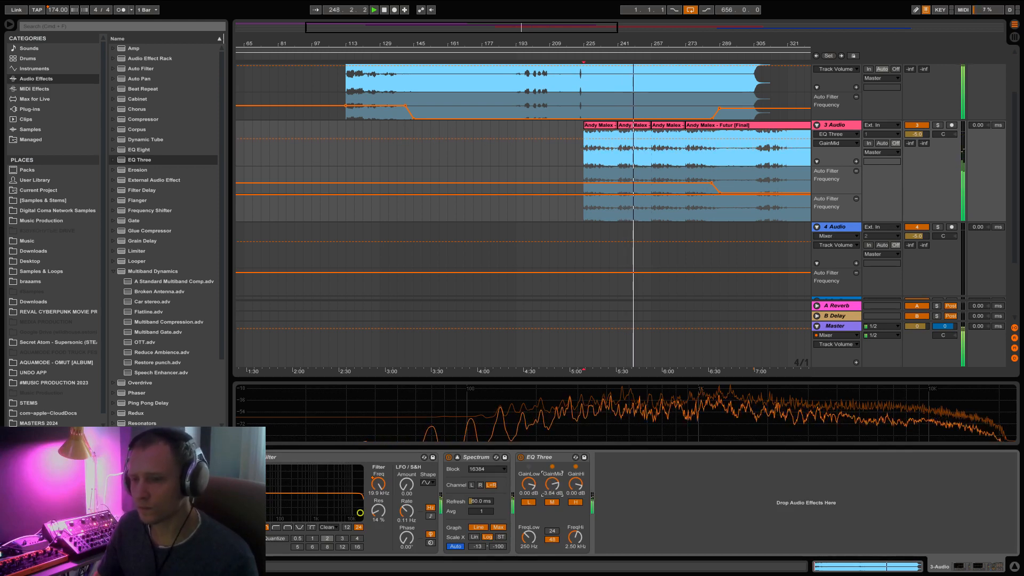
- Reset 3 Audio's mid gain to 0 dB and automate GainMid to rise from a reduced level between bars 225 and 257
double_click(552, 483)
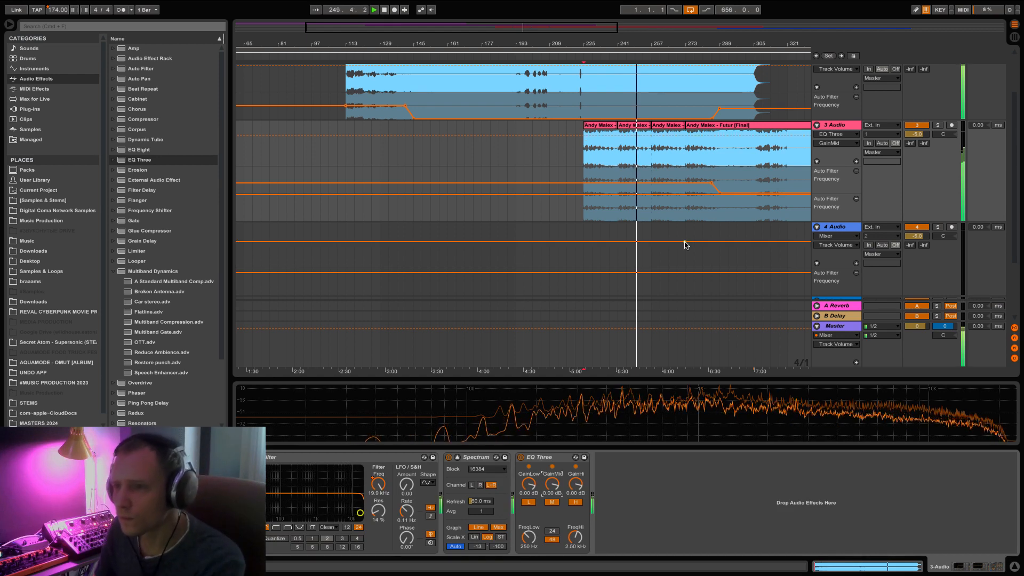
click(651, 136)
drag(651, 137, 582, 147)
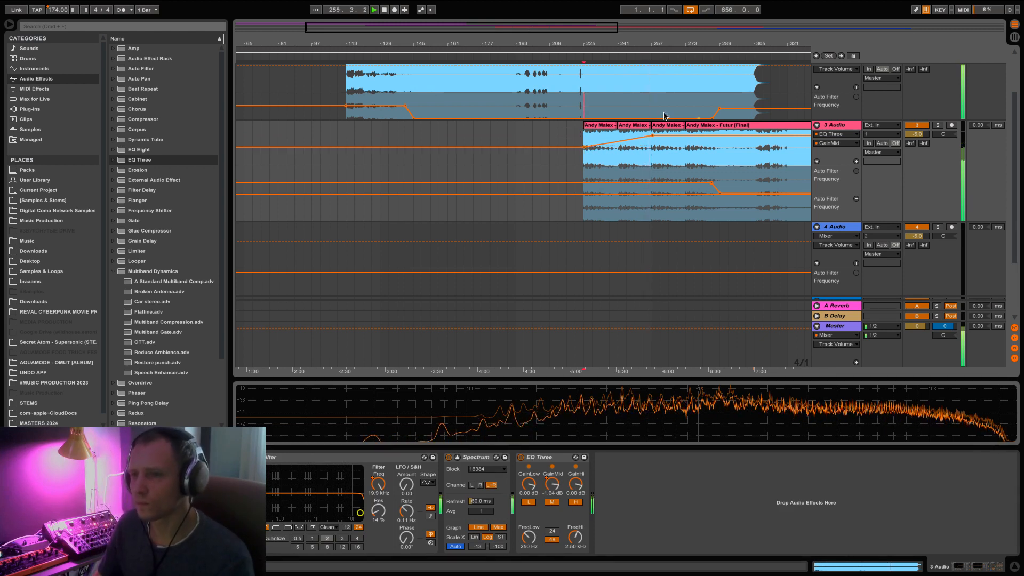
- Add an EQ Three to 2 Audio
drag(779, 43, 779, 43)
scroll(779, 153, down, 3)
scroll(795, 182, up, 3)
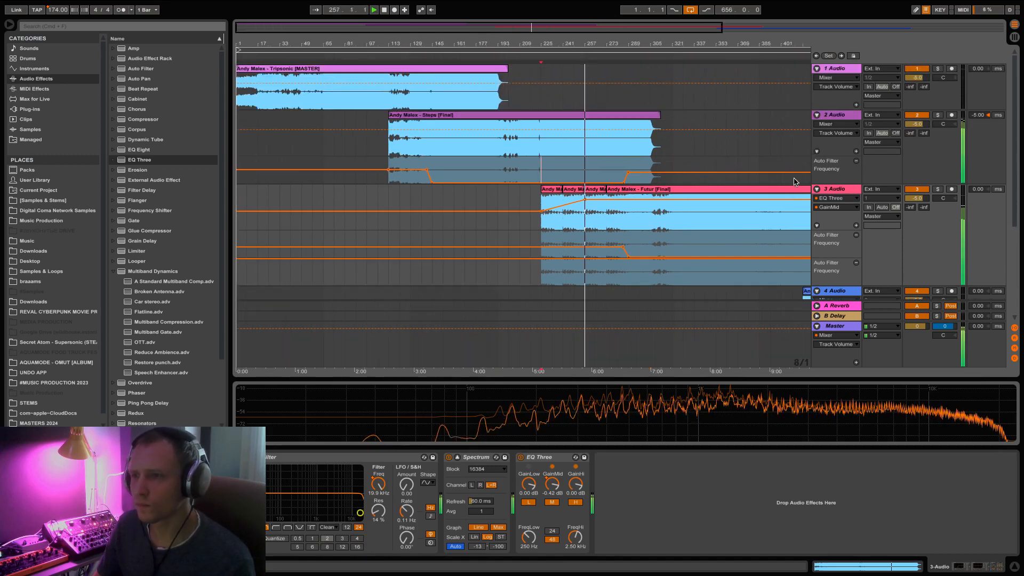
click(851, 116)
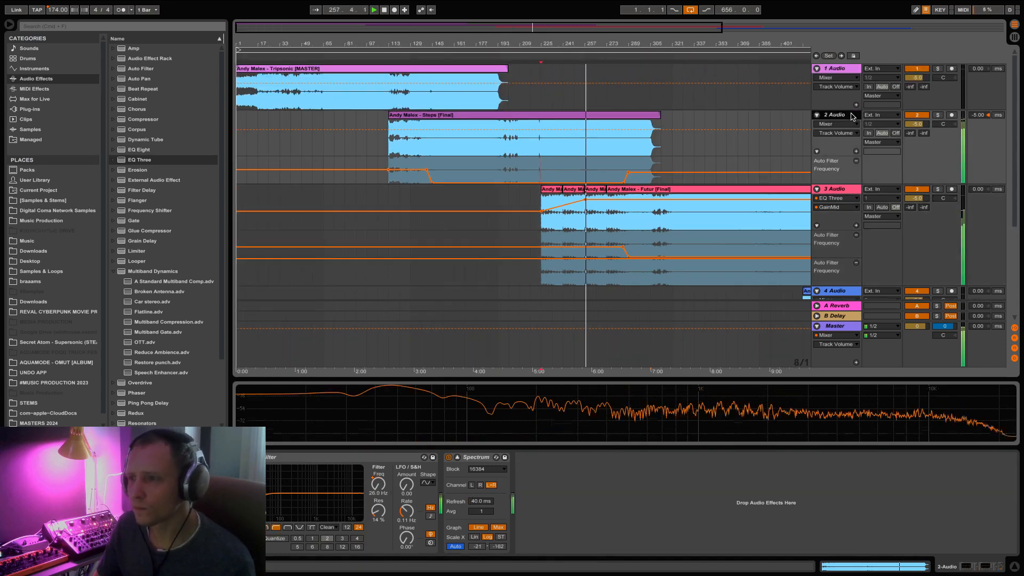
double_click(139, 159)
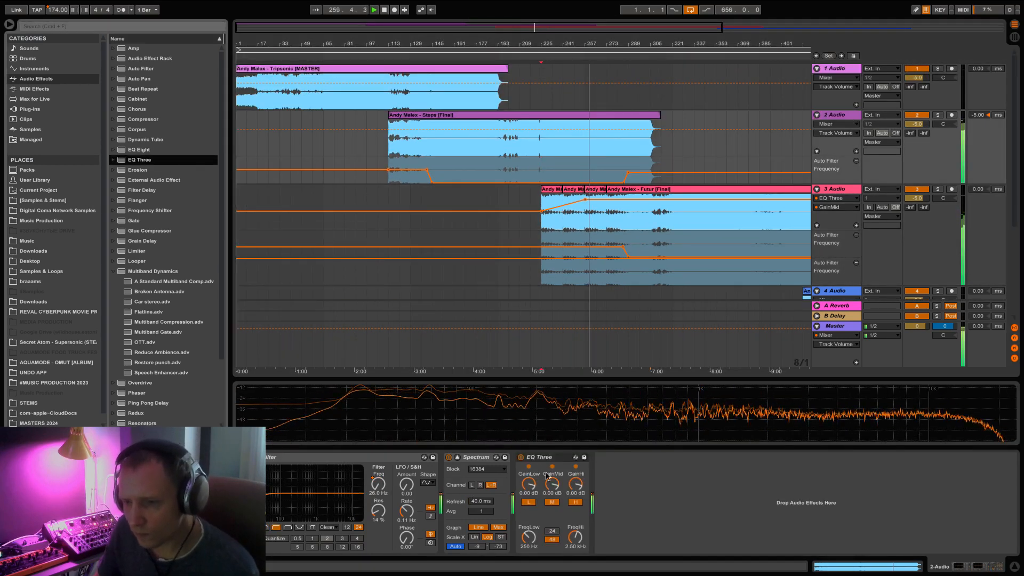
- Show the GainMid automation on 2 Audio and draw a slight drop from about bar 257 to bar 273
right_click(551, 493)
click(567, 499)
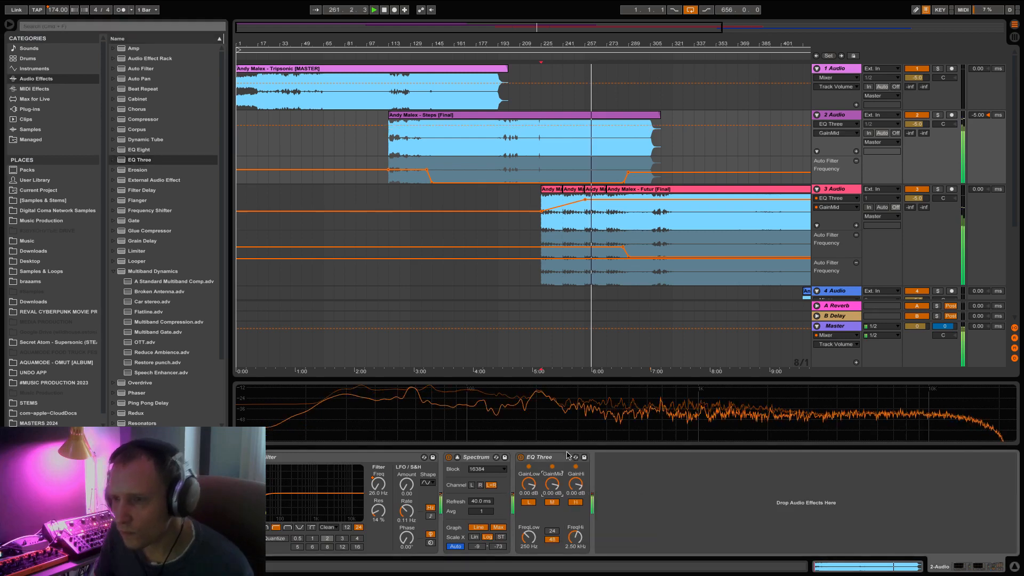
click(571, 125)
drag(585, 128, 605, 129)
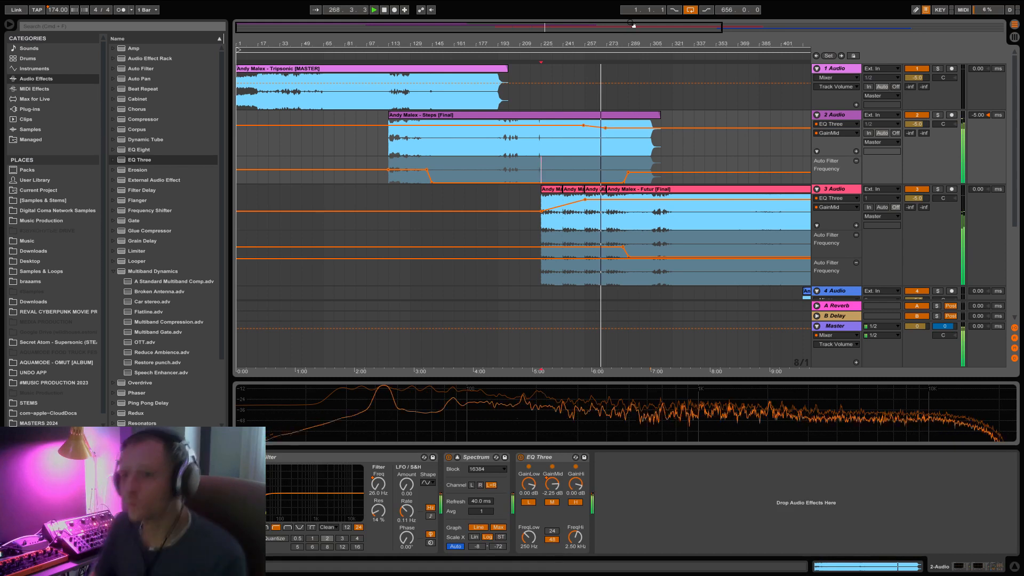
- Play through the overlap of Steps and Futur, examining the filter and mid-gain automation on 2 Audio and 3 Audio
drag(696, 43, 696, 28)
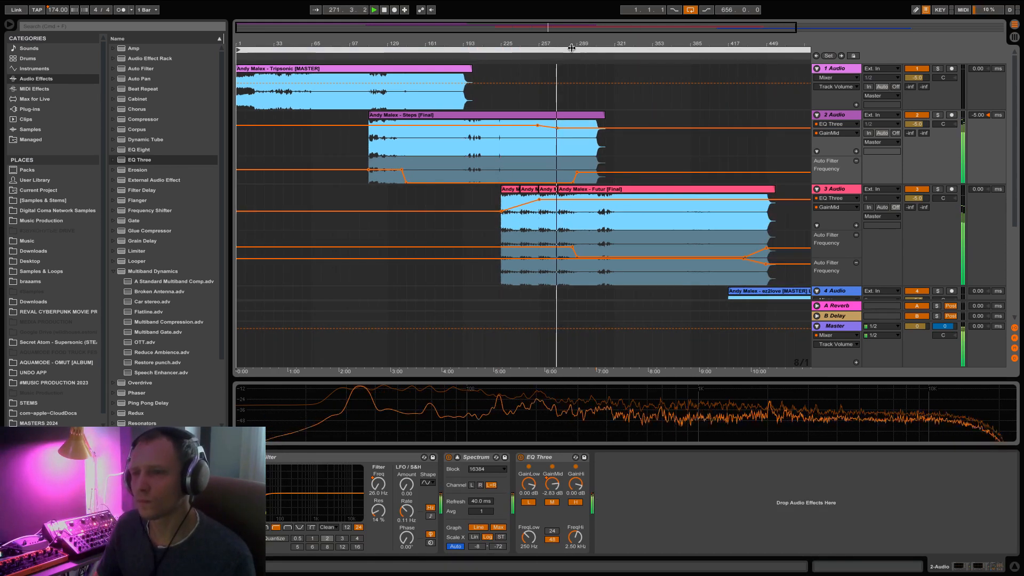
drag(571, 48, 758, 26)
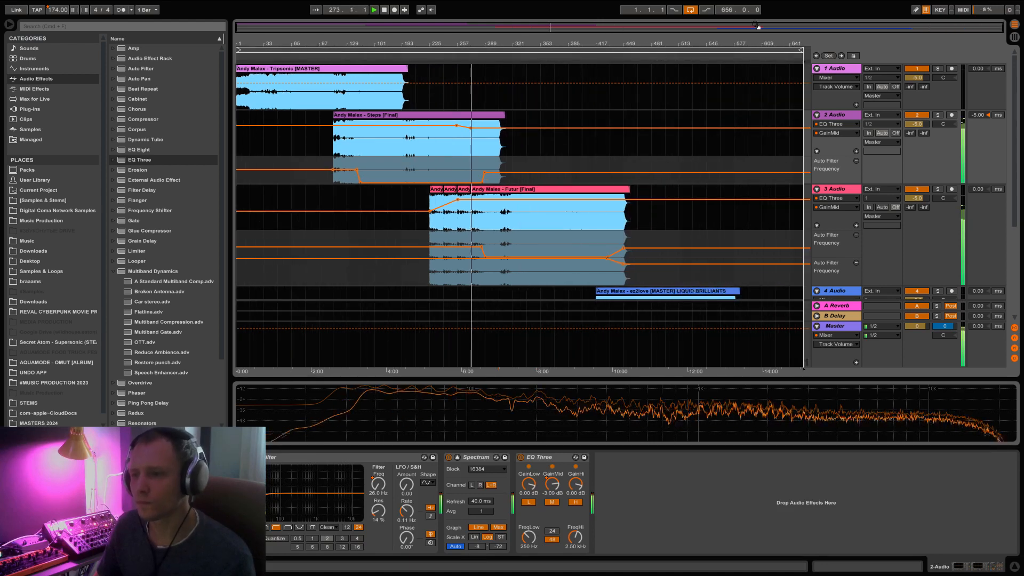
click(666, 114)
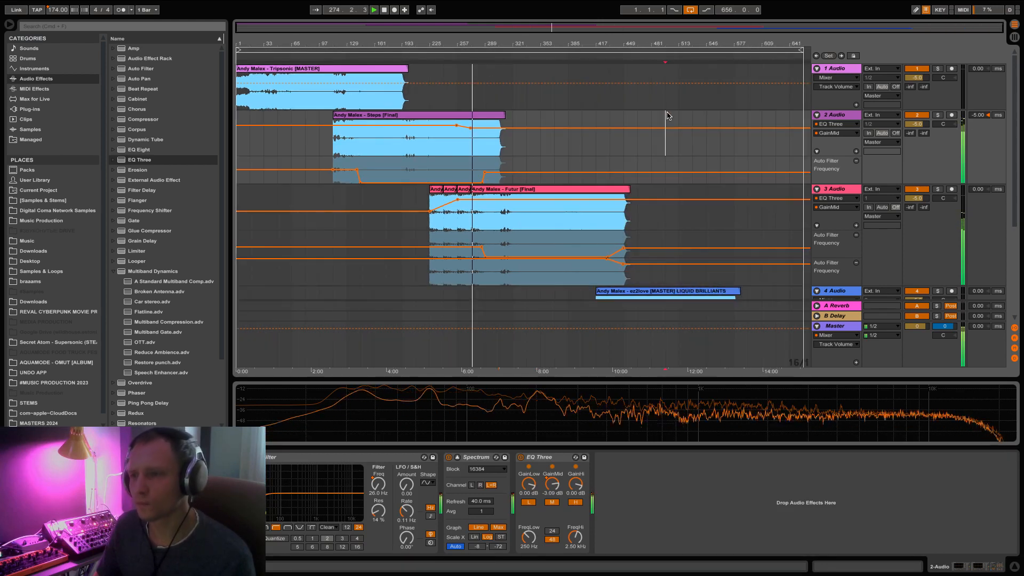
scroll(666, 115, down, 5)
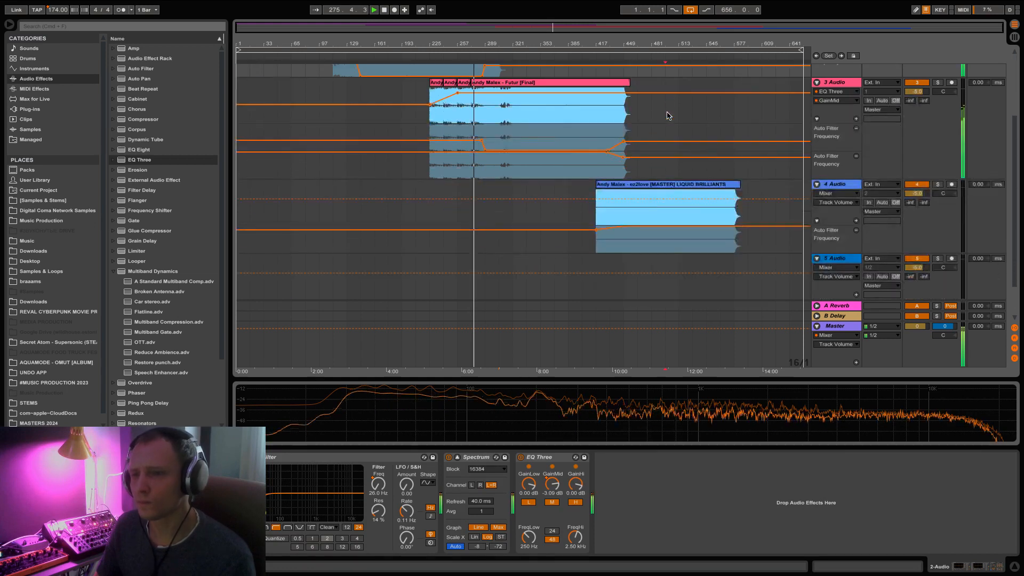
scroll(667, 115, up, 2)
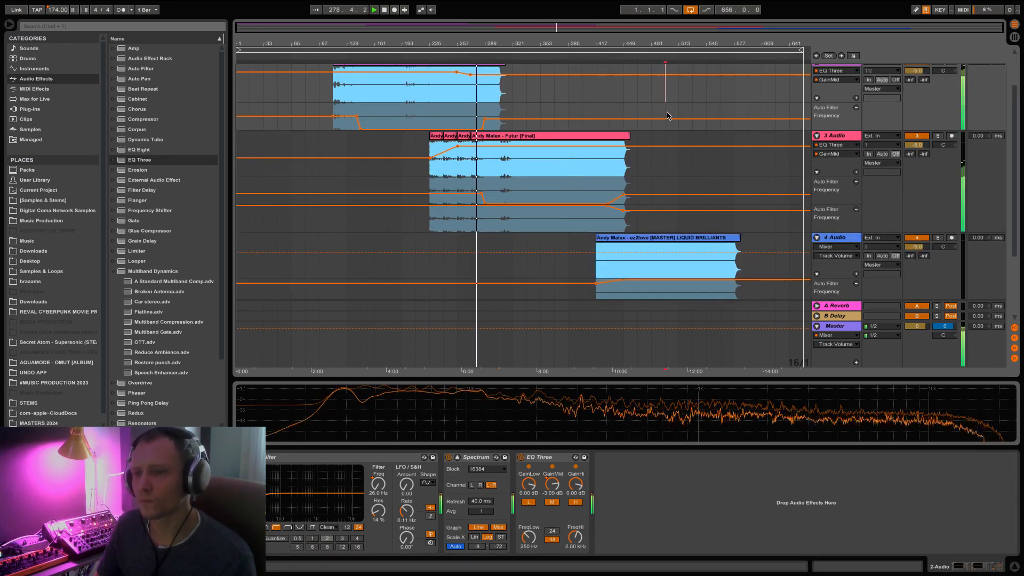
scroll(509, 130, up, 1)
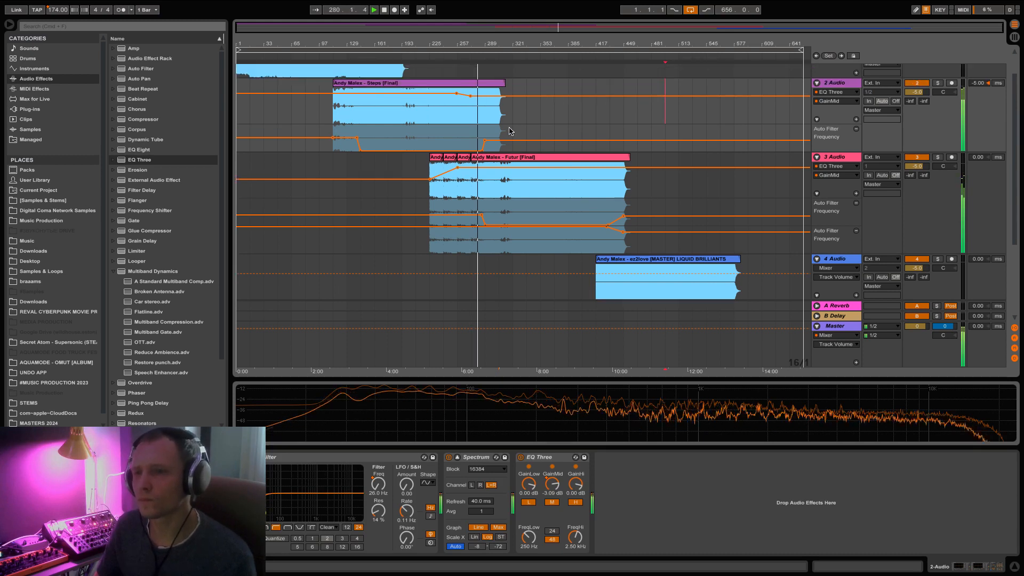
scroll(609, 179, up, 3)
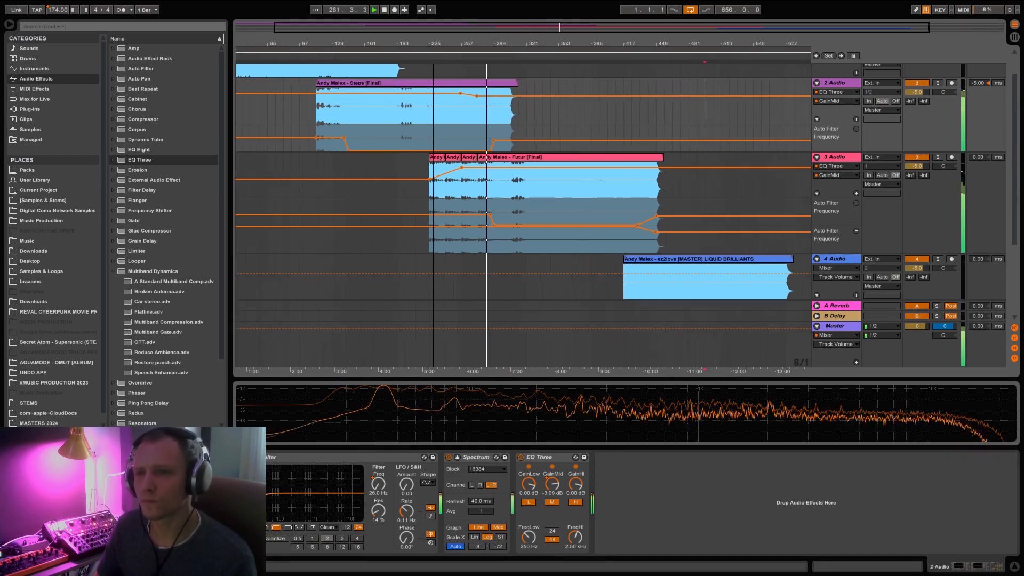
scroll(610, 179, down, 3)
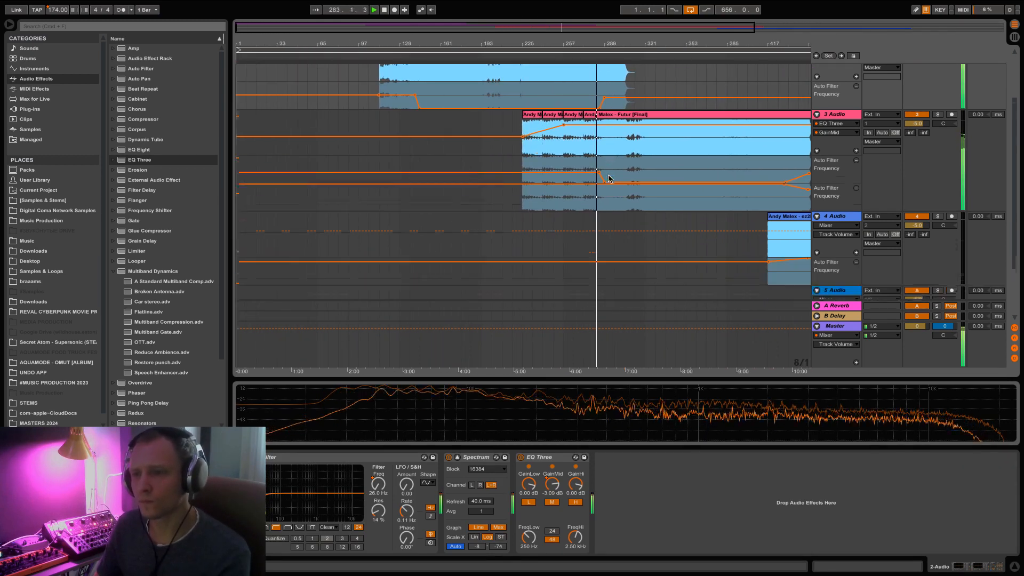
scroll(609, 179, up, 5)
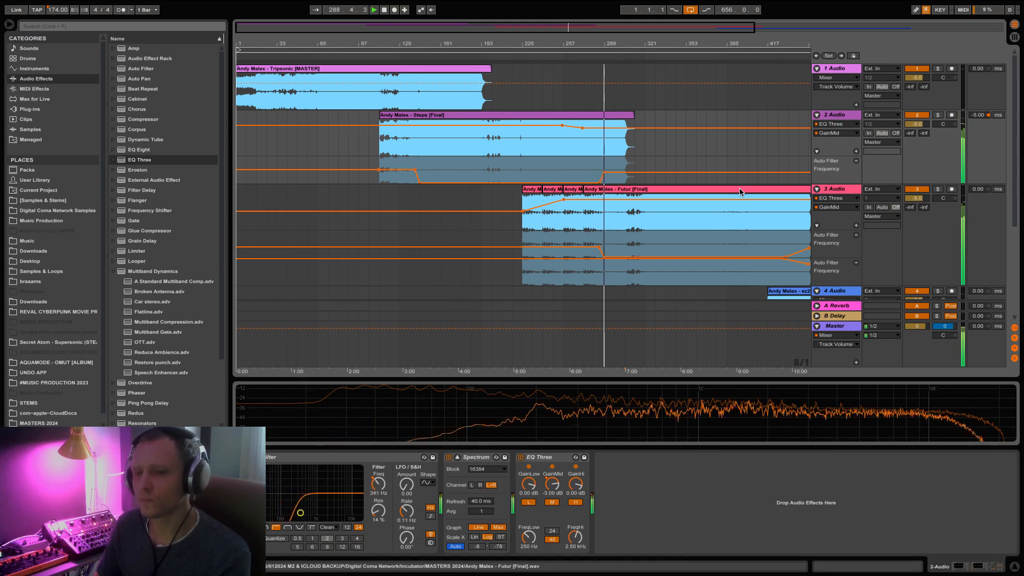
scroll(739, 192, down, 3)
scroll(740, 192, right, 1)
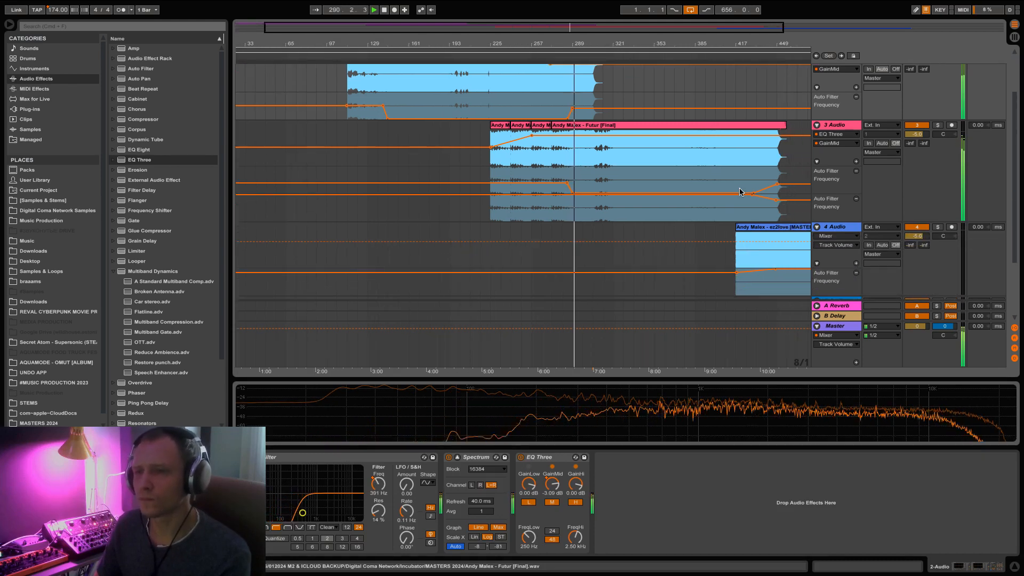
scroll(739, 192, up, 3)
scroll(739, 192, right, 1)
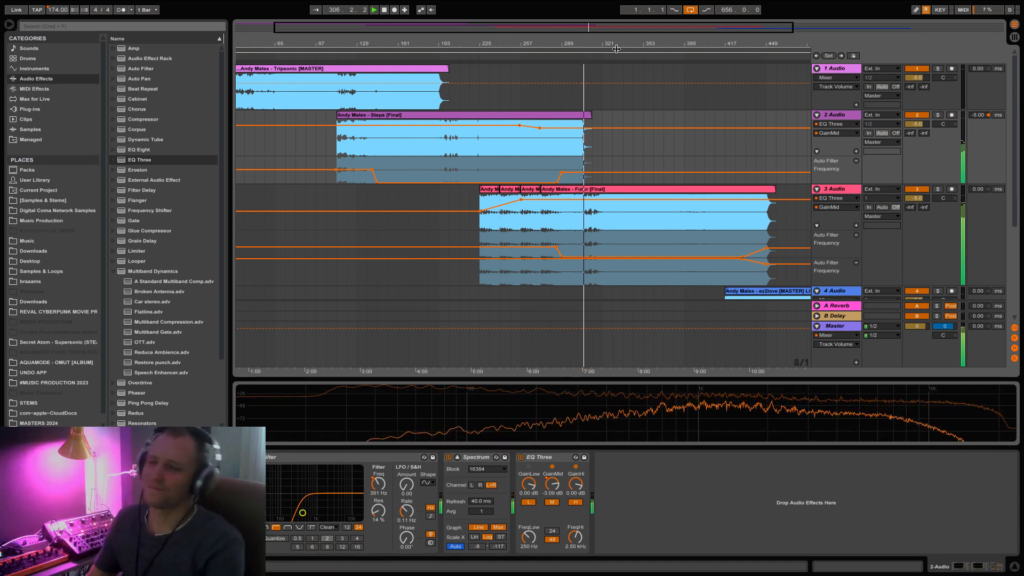
scroll(755, 188, down, 5)
scroll(755, 193, up, 3)
drag(646, 27, 673, 25)
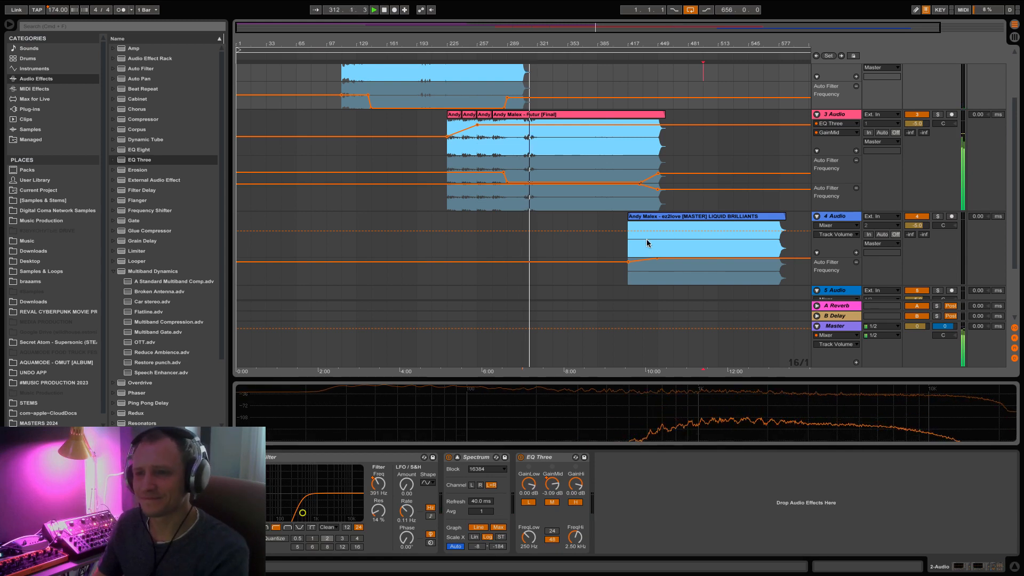
scroll(647, 234, up, 3)
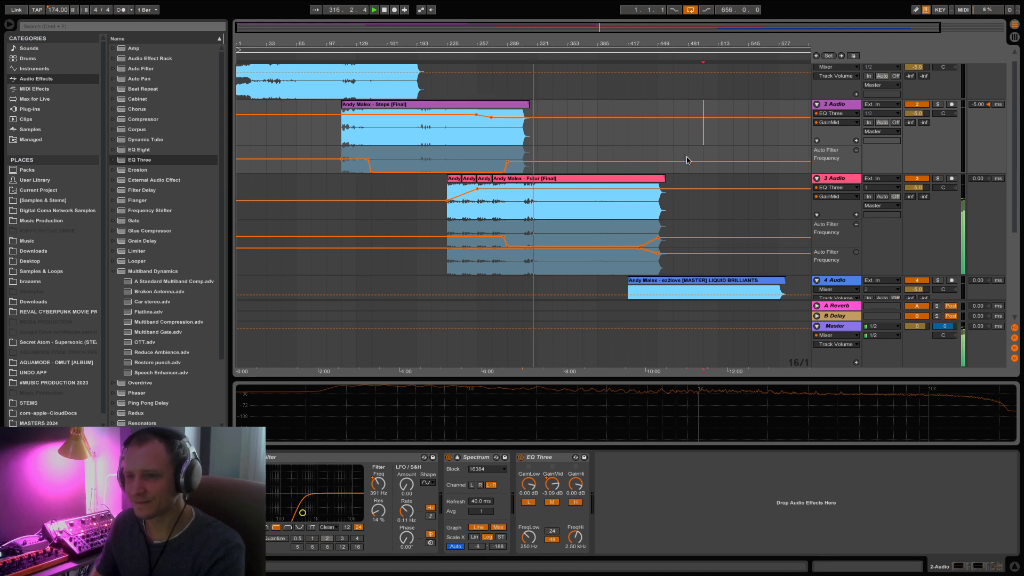
scroll(688, 161, down, 3)
scroll(687, 160, up, 3)
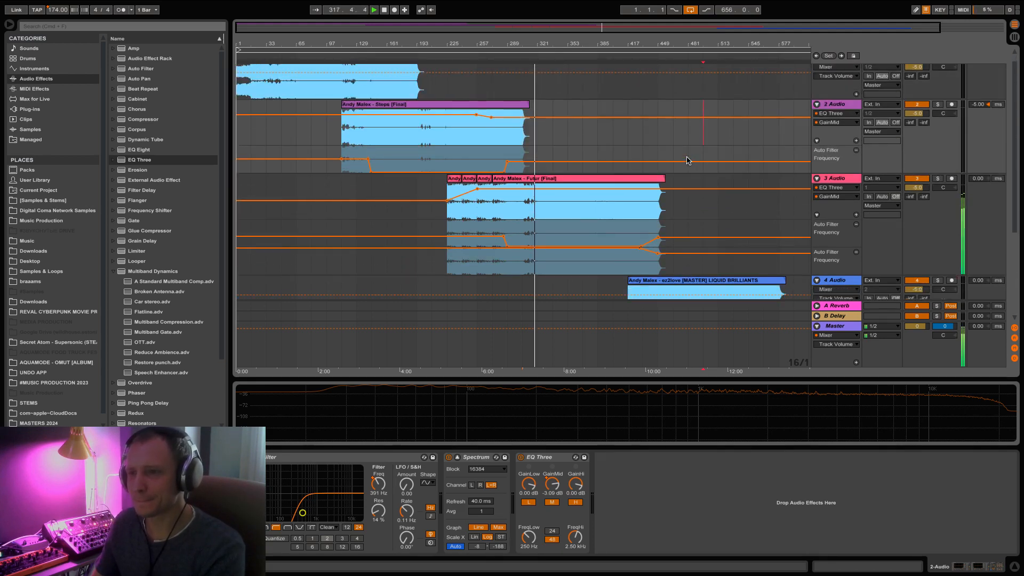
- Play the transition from Futur on 3 Audio into ez2love on 4 Audio from about bar 433 and examine its filter automation
scroll(688, 161, down, 3)
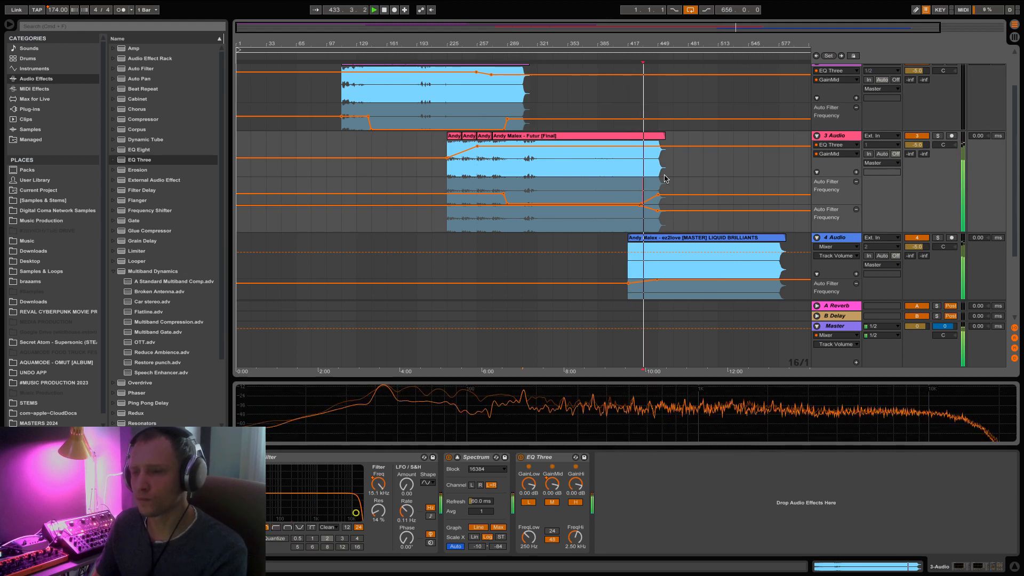
scroll(664, 178, down, 3)
scroll(661, 160, up, 2)
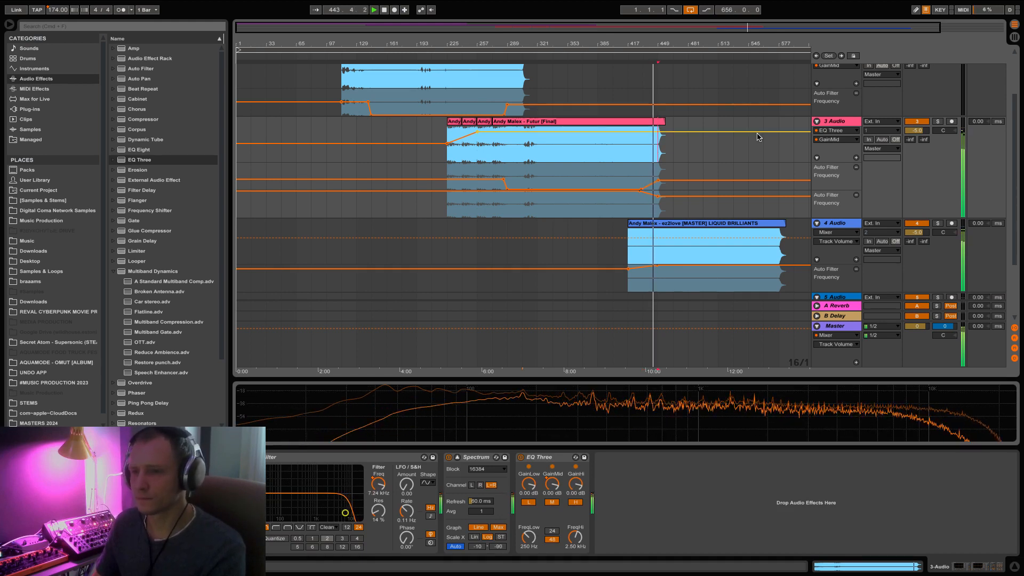
scroll(709, 146, down, 2)
scroll(757, 136, up, 5)
scroll(757, 136, down, 2)
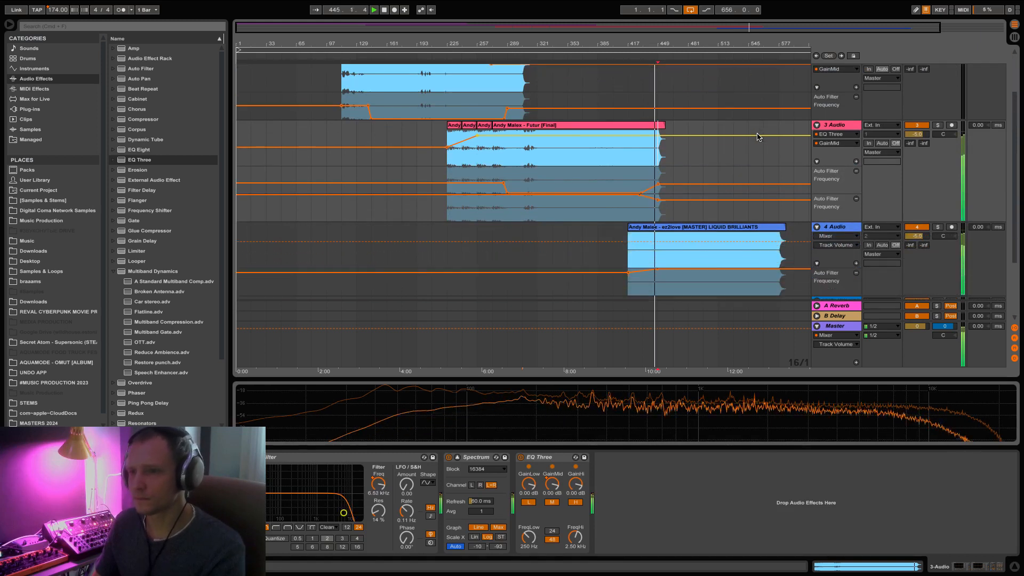
scroll(632, 229, up, 4)
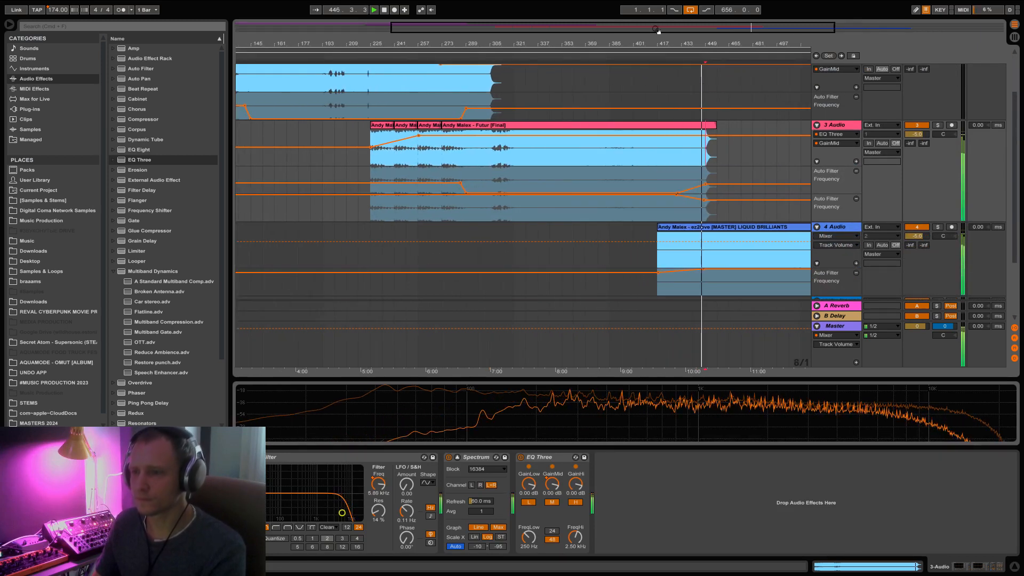
scroll(635, 230, down, 2)
scroll(635, 225, right, 5)
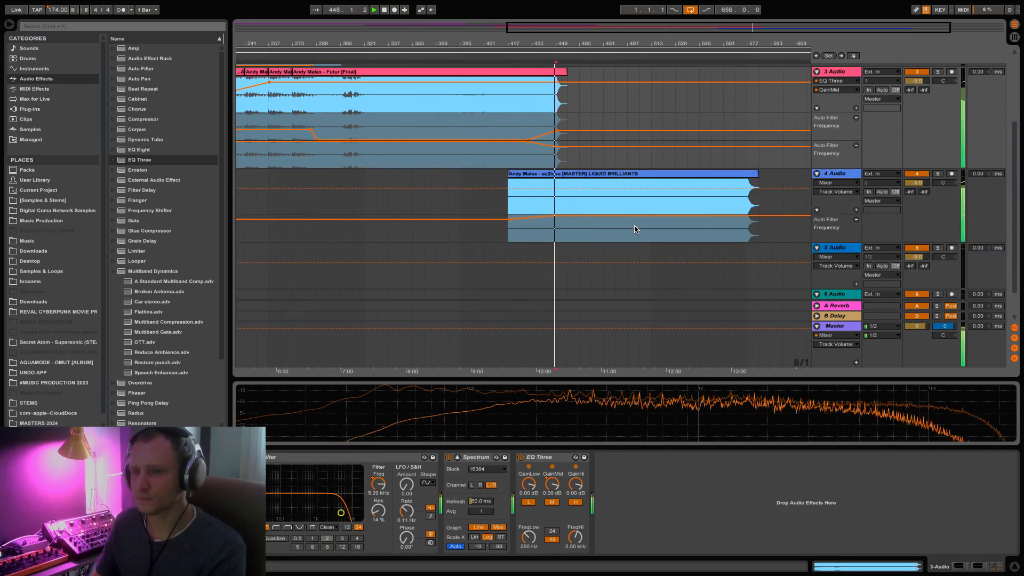
- Play the mix from about bar 537, near the end of the ez2love clip, and stop playback
click(686, 109)
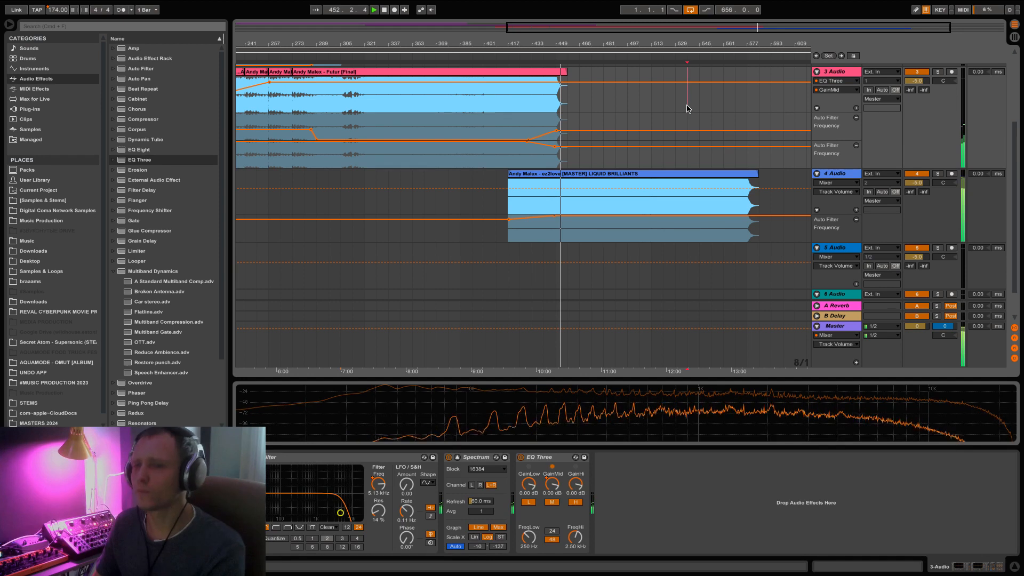
key(space)
key(space)
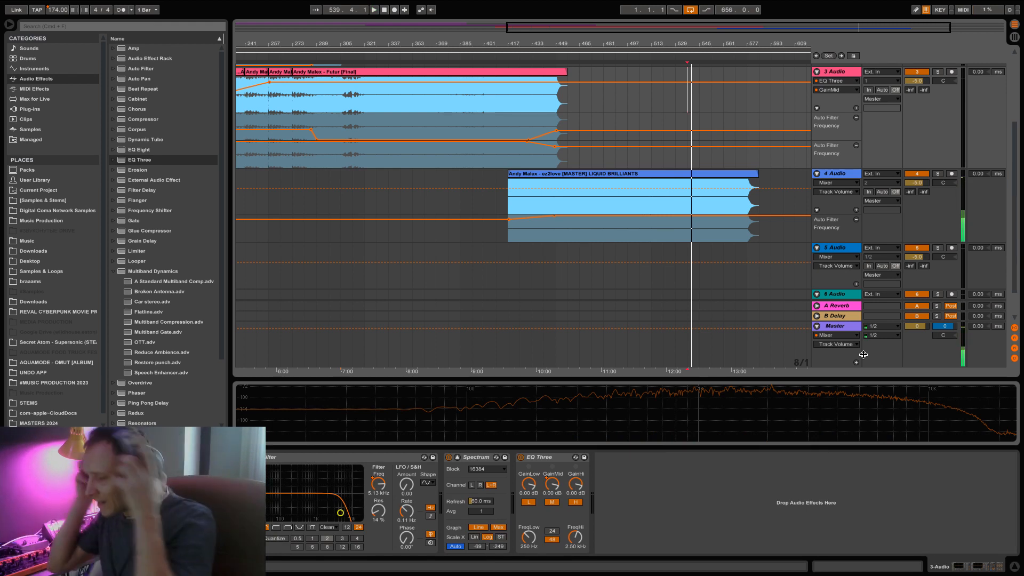
- Set the loop range to span all the arranged tracks, starting at bar 1 with a length of 592 bars
drag(625, 27, 465, 25)
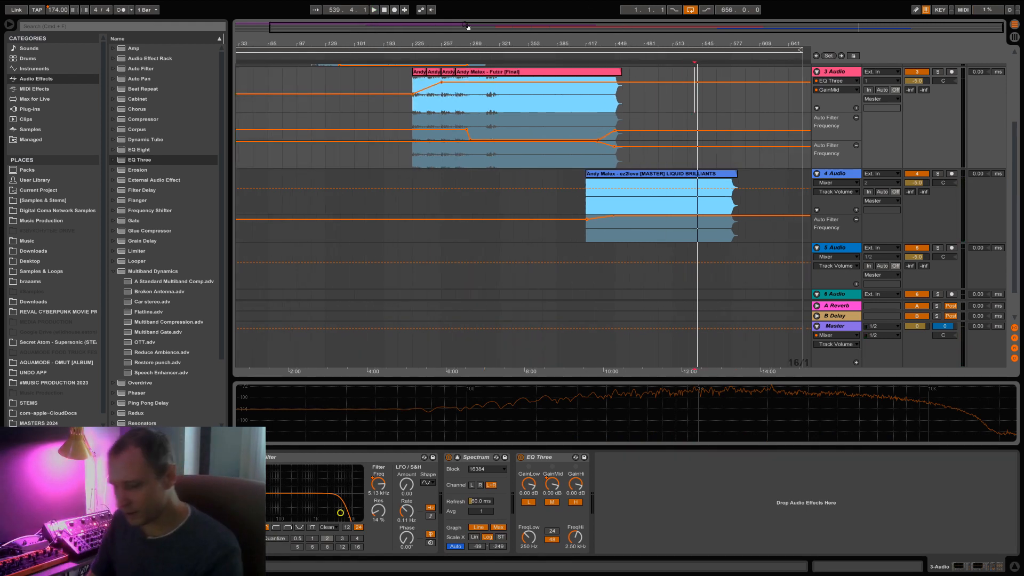
key(super+a)
key(super+l)
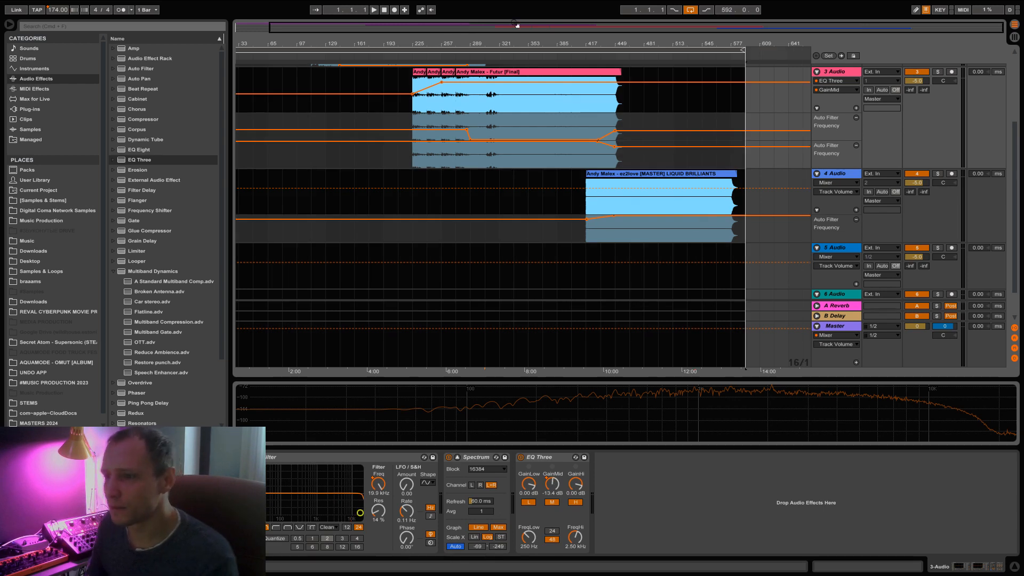
click(657, 49)
- Open the audio export settings for the Master track, turn off Upload Audio to SoundCloud, and cancel the export
mouse_move(113, 6)
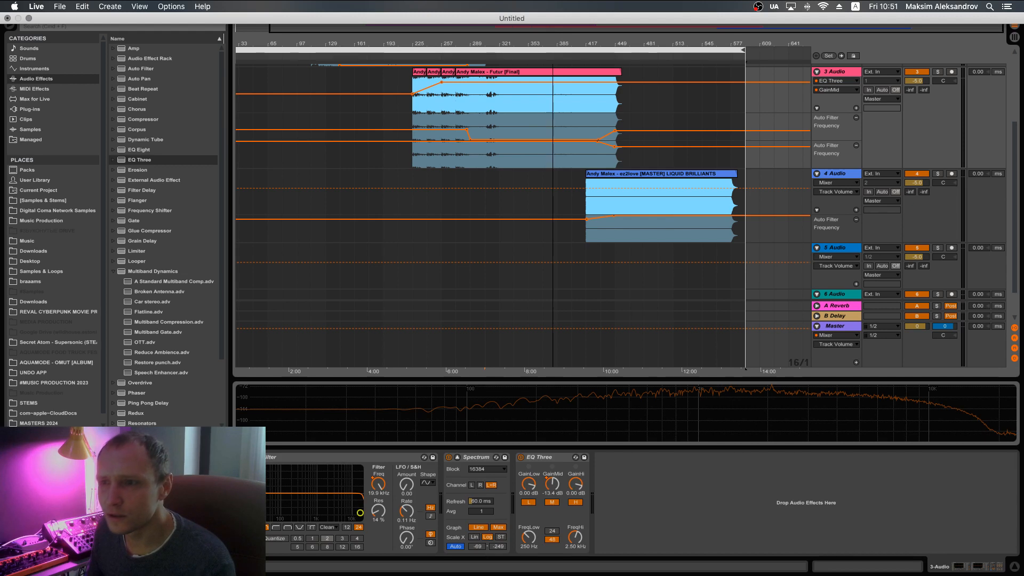
click(61, 6)
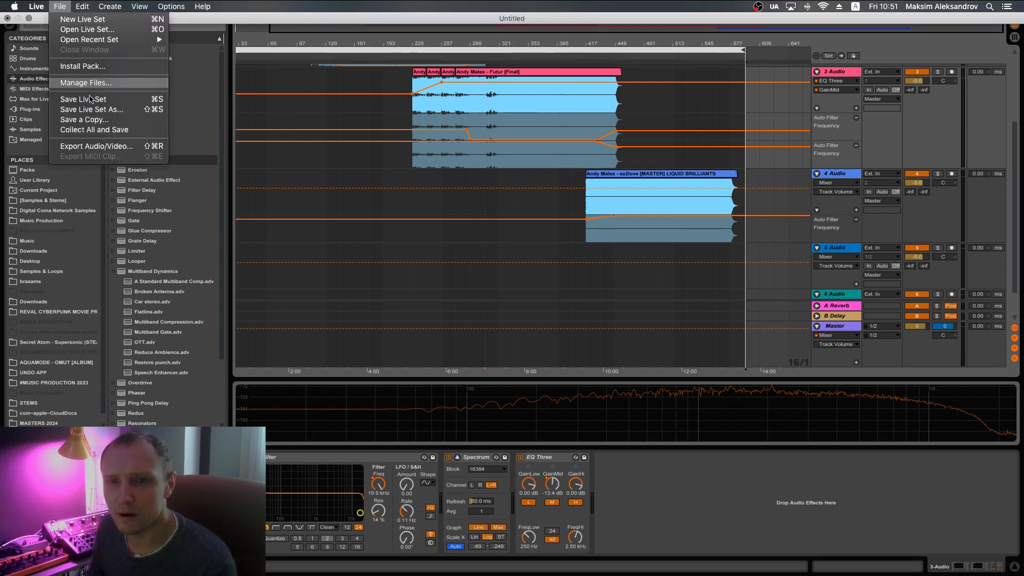
click(91, 144)
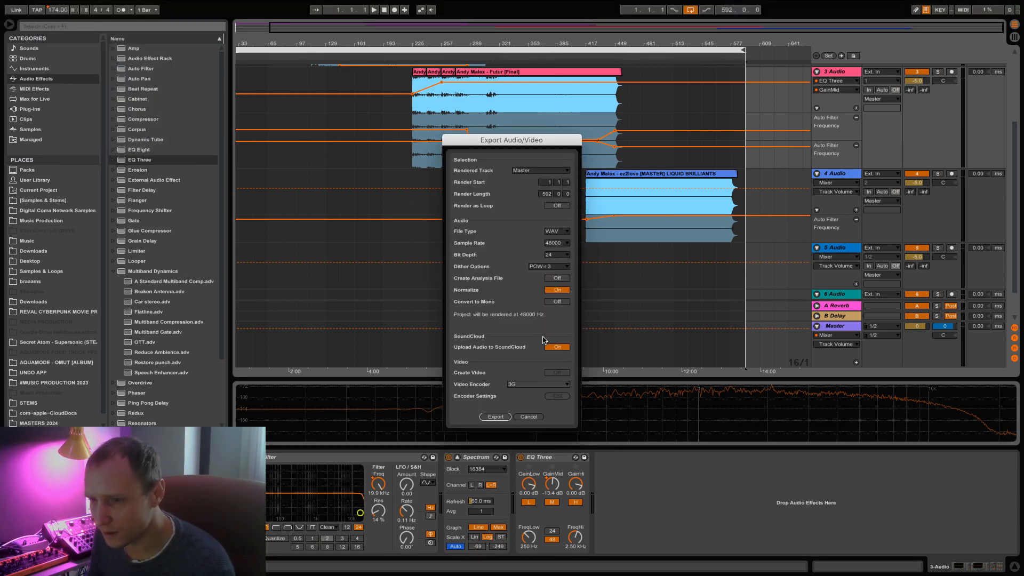
click(556, 347)
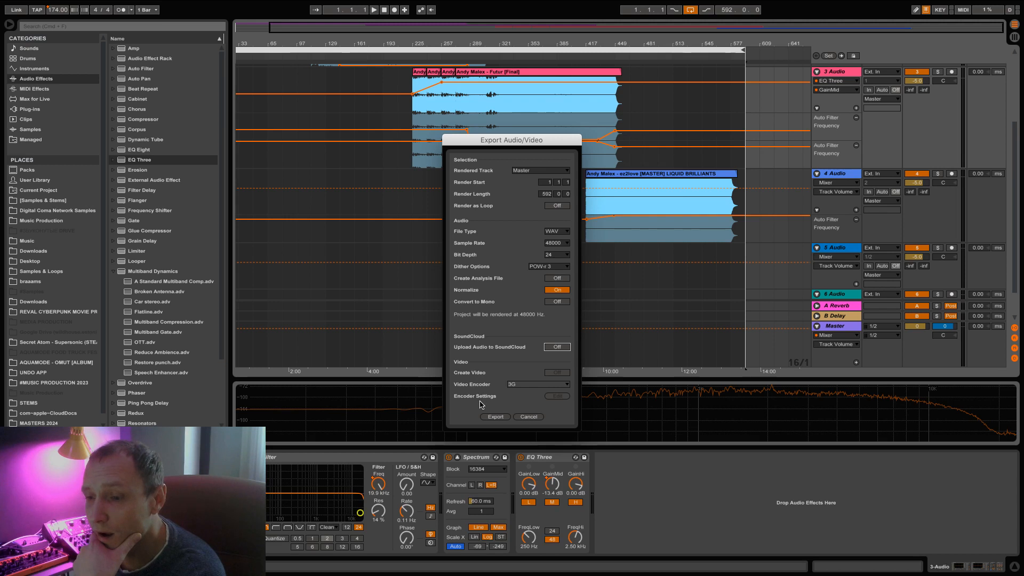
click(533, 417)
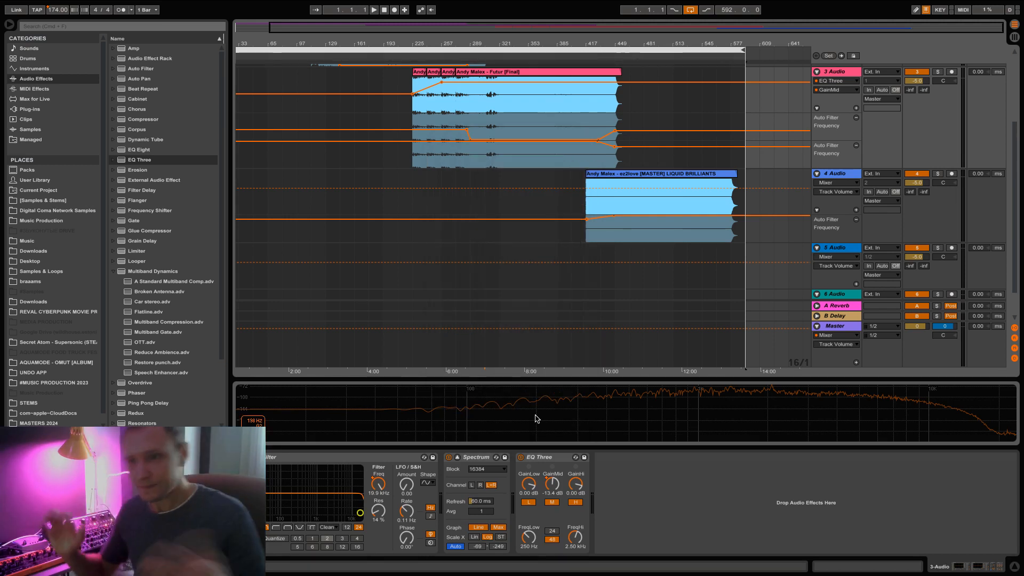